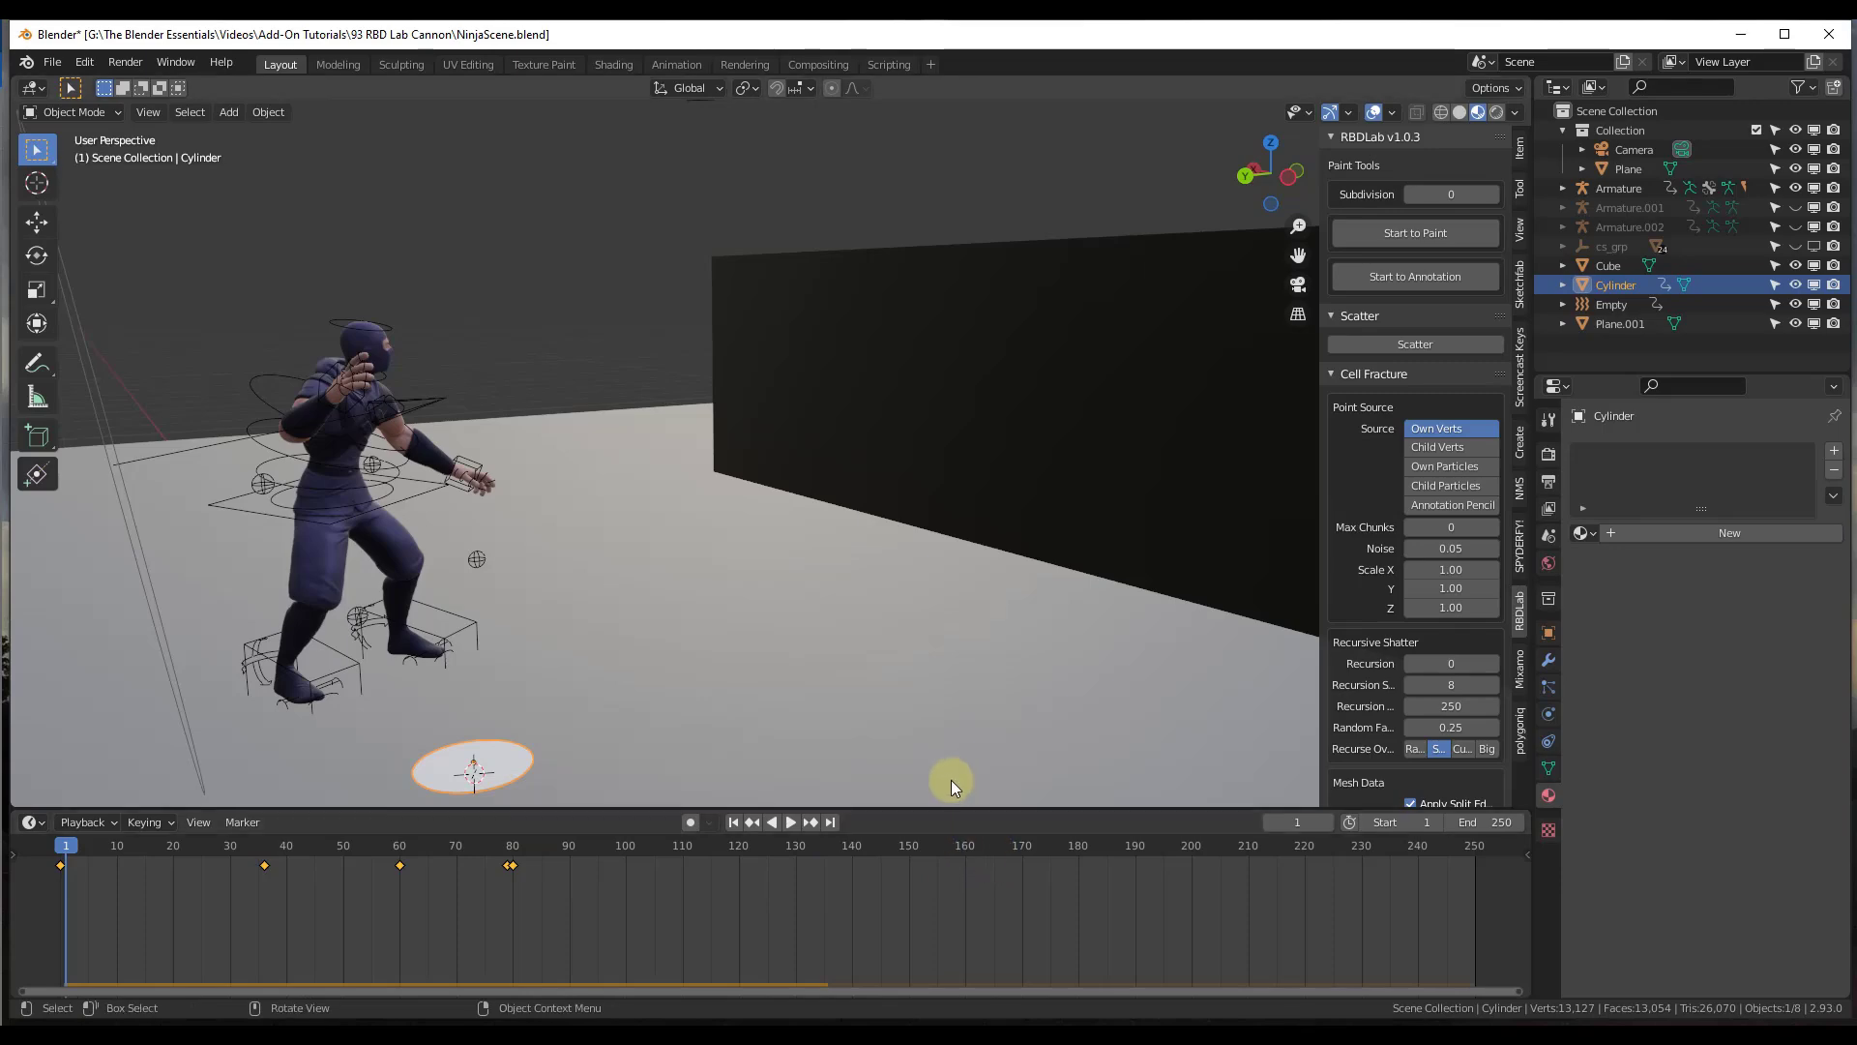
pyautogui.scroll(4, 513, 774)
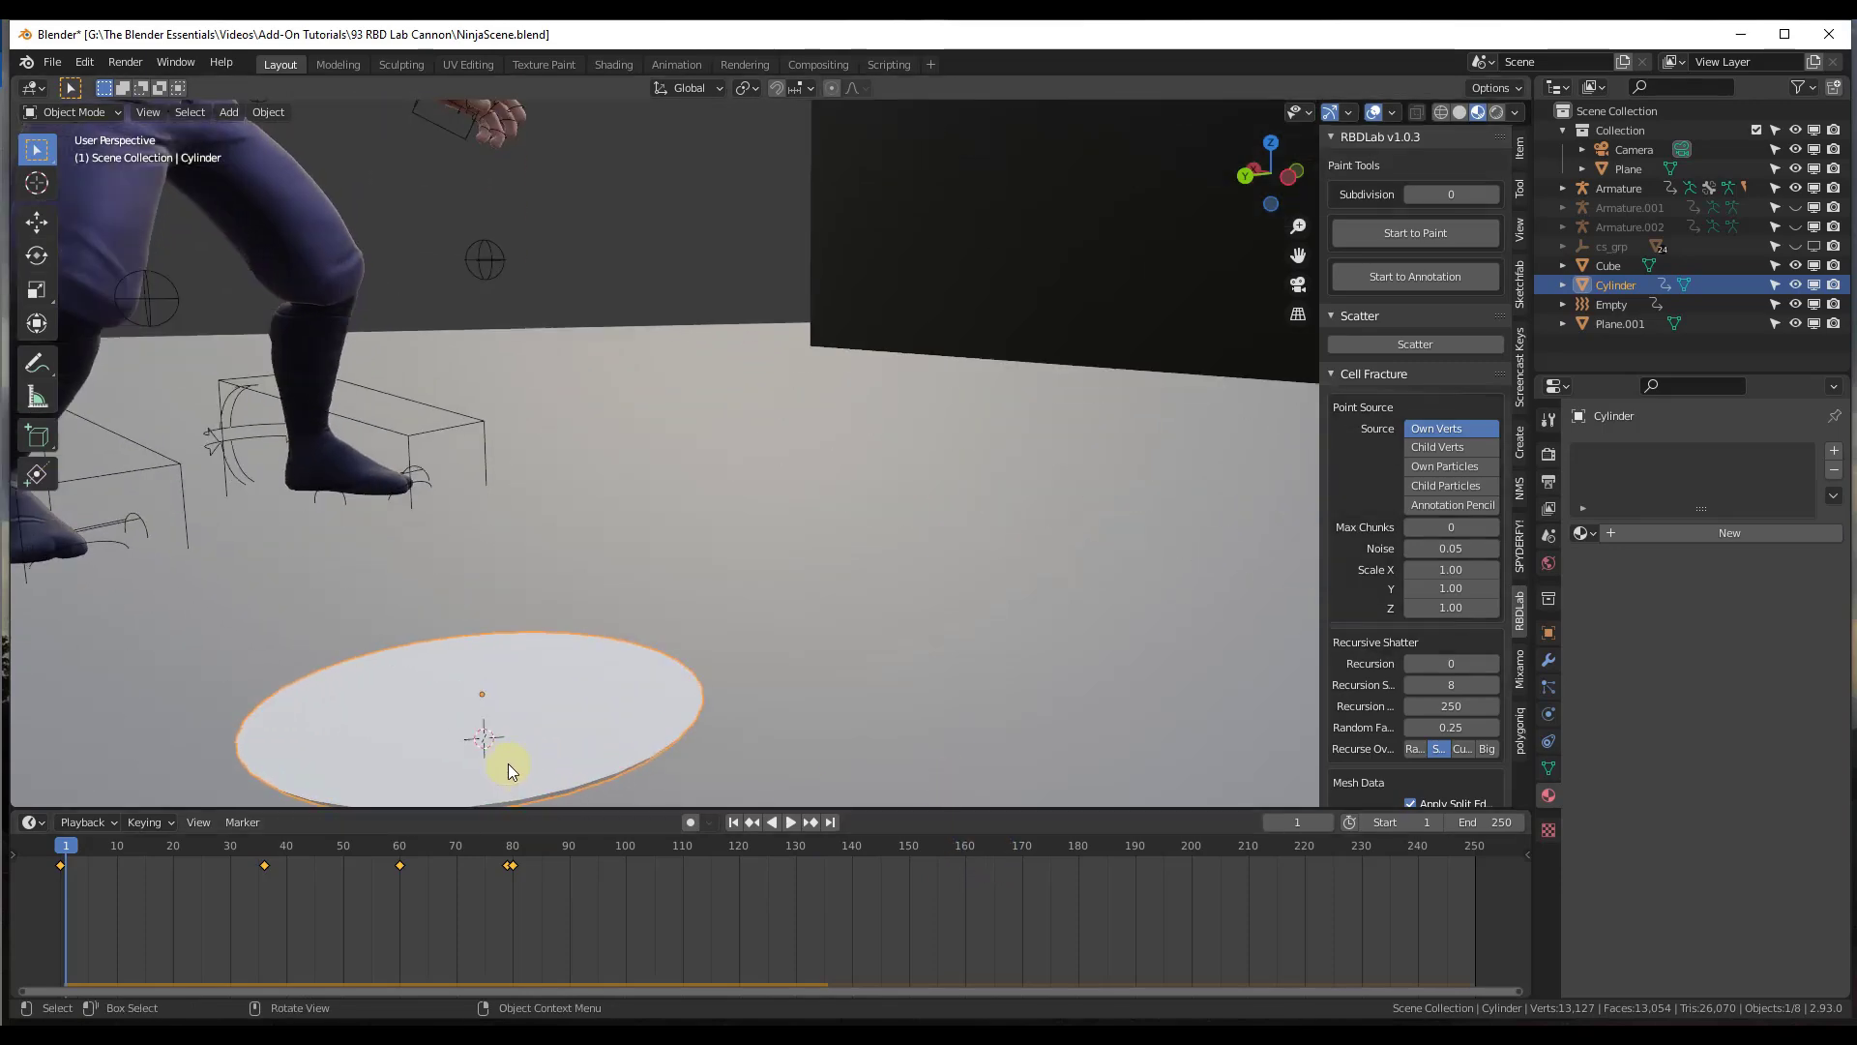
pyautogui.scroll(-5, 508, 764)
pyautogui.moveTo(501, 714); pyautogui.dragTo(529, 438, button='middle')
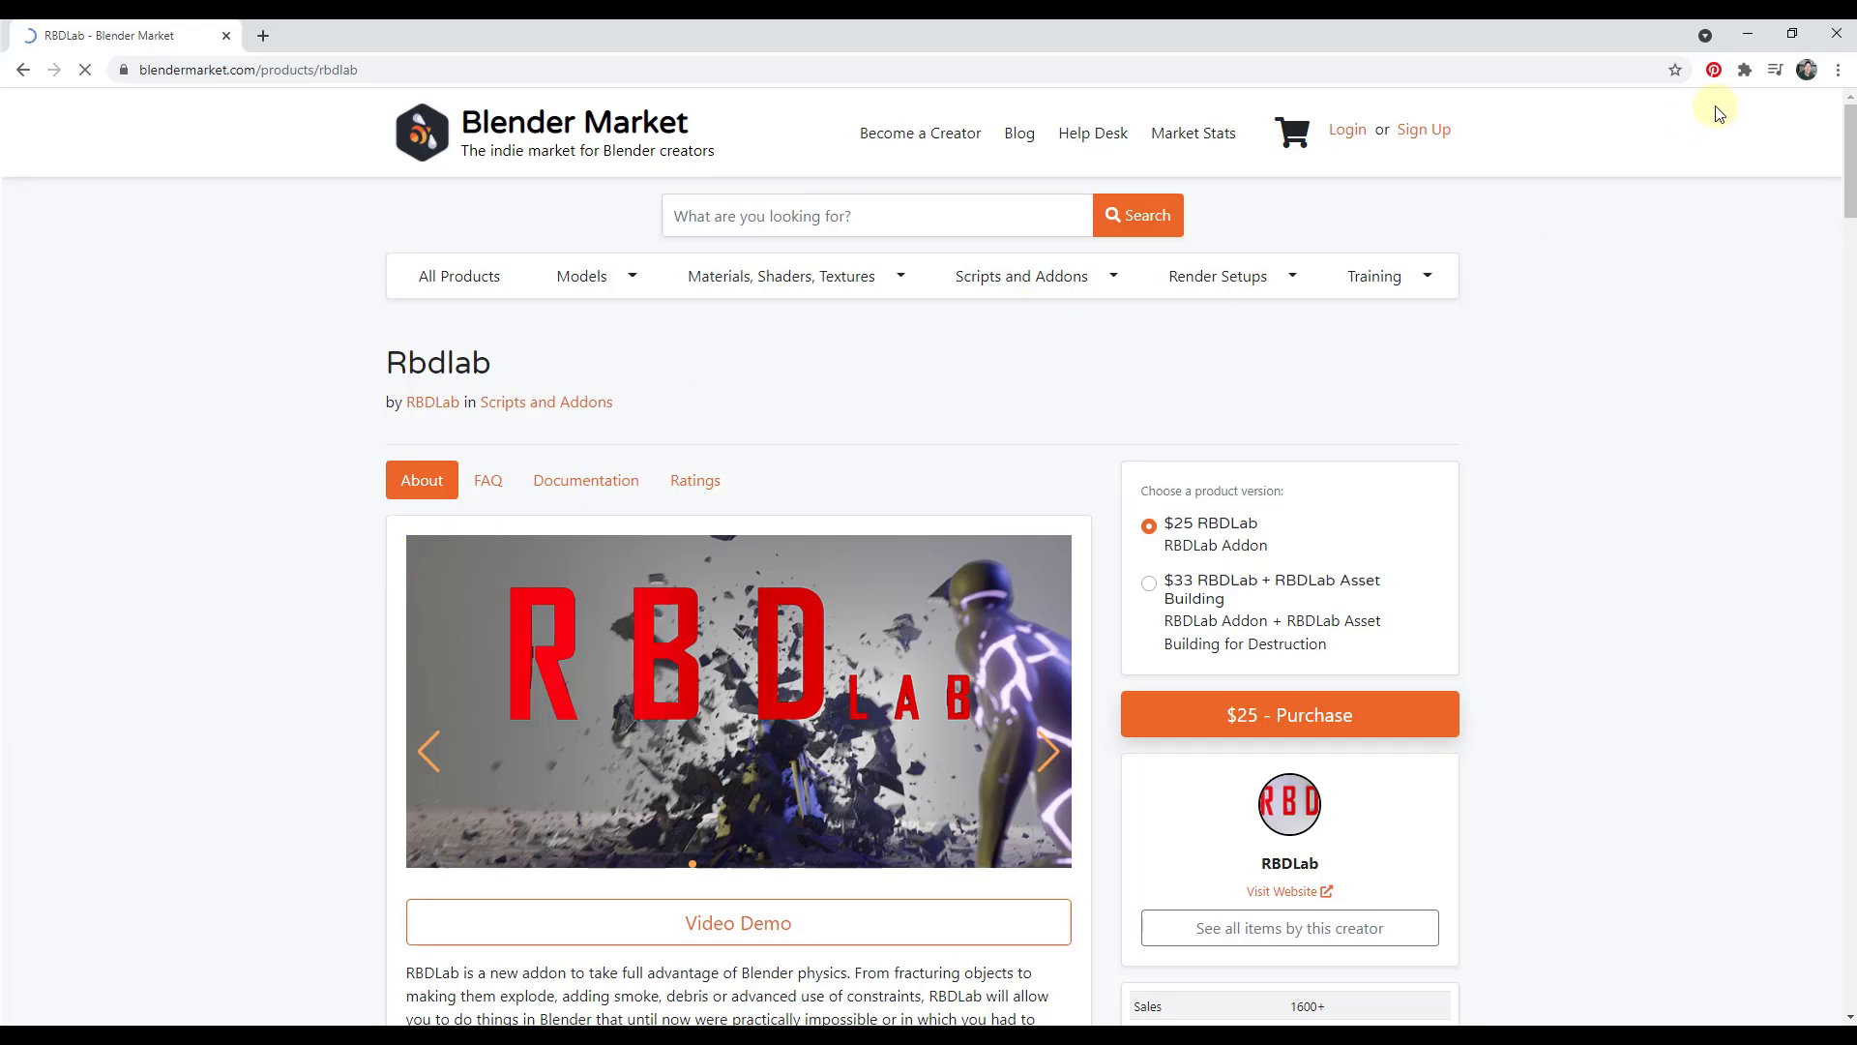
# Step: Return to Blender from the RBDLab product page and look over the add-on's settings
pyautogui.click(1747, 33)
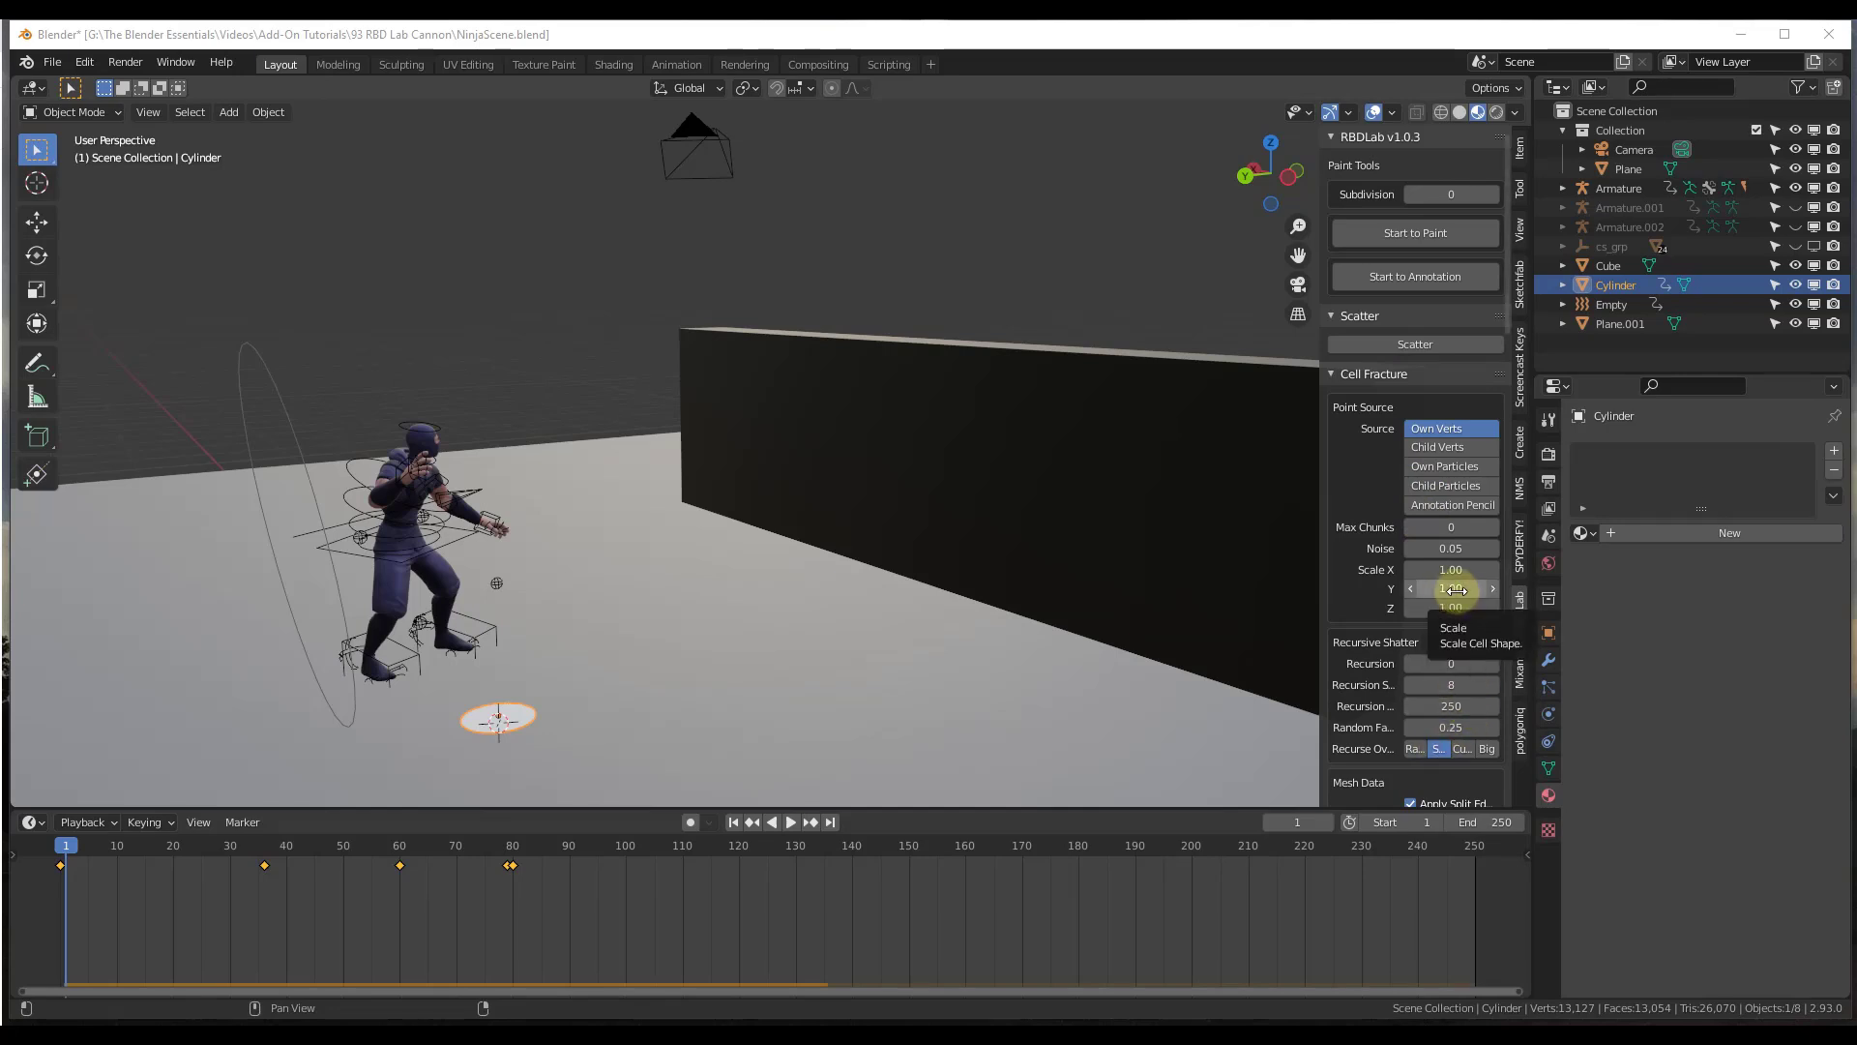
pyautogui.scroll(-2, 1434, 537)
pyautogui.scroll(-2, 1434, 537)
pyautogui.scroll(4, 1432, 539)
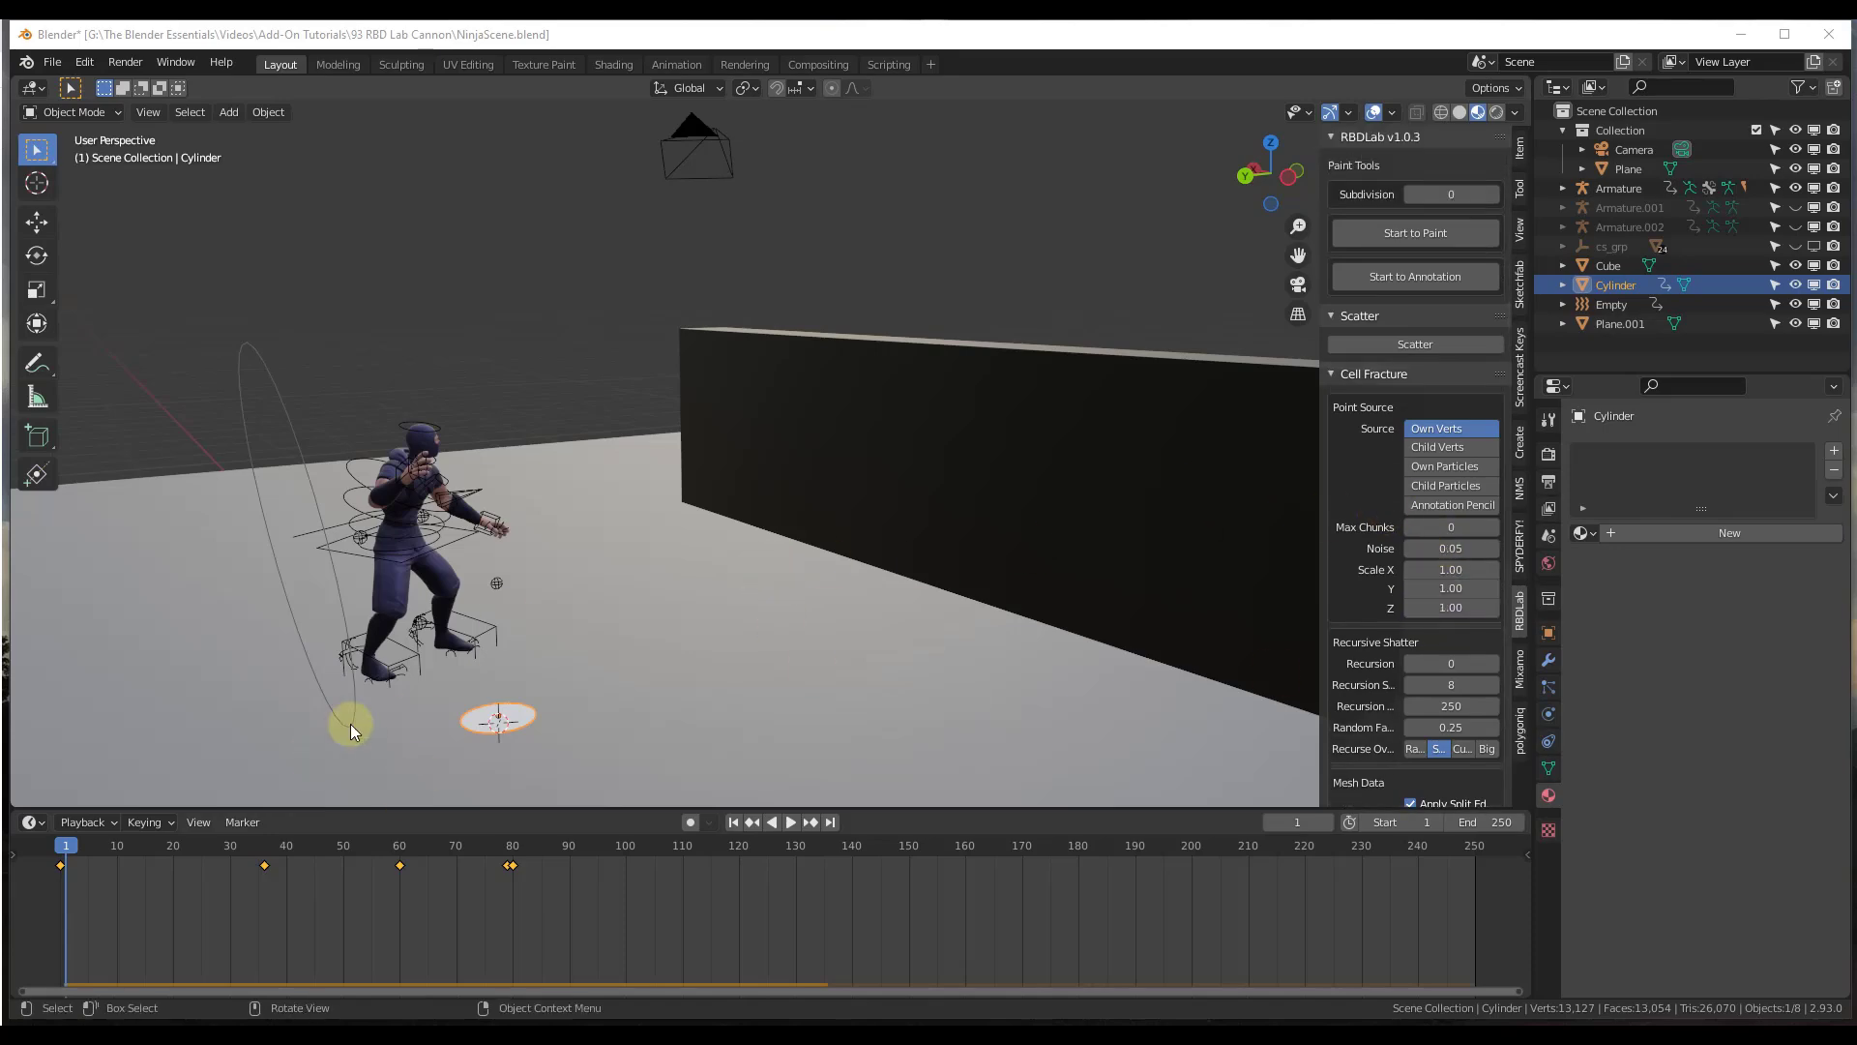
# Step: Examine the flat cylinder's mesh edges up close in wireframe shading and restore material preview shading
pyautogui.scroll(5, 478, 739)
pyautogui.scroll(-3, 619, 698)
pyautogui.scroll(4, 646, 589)
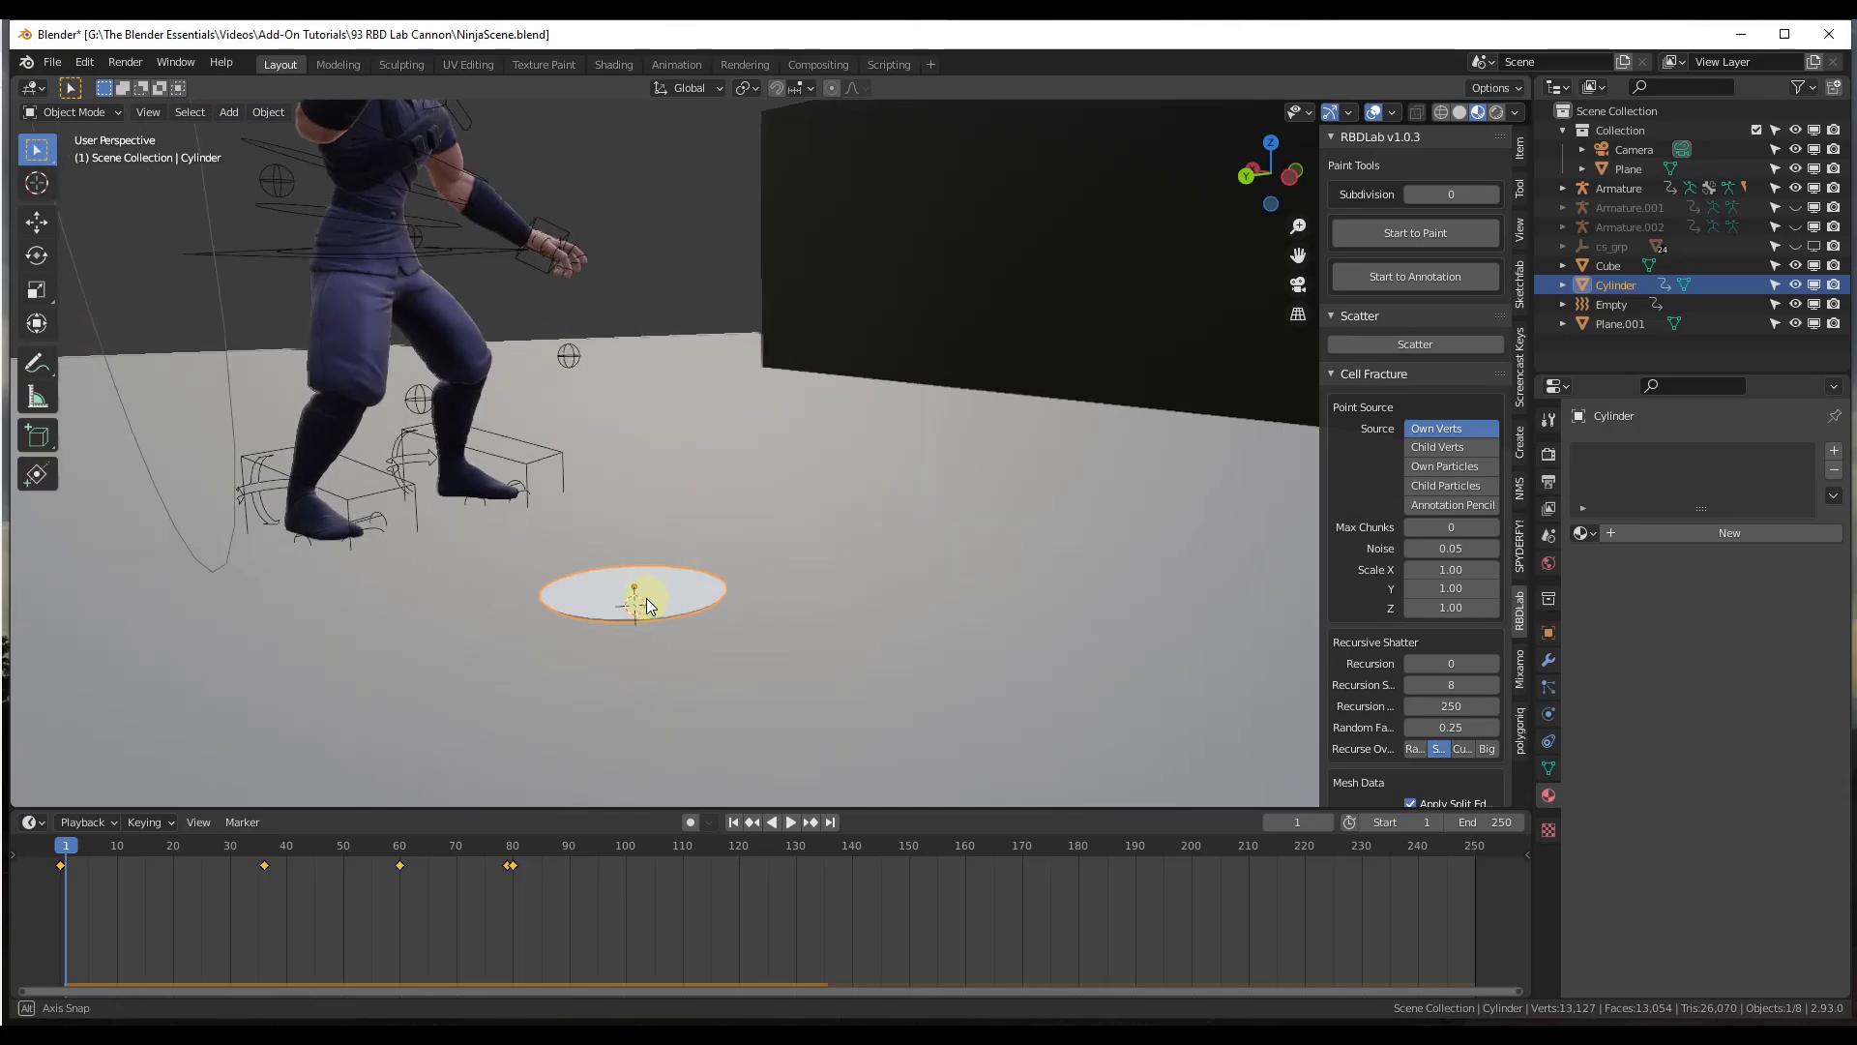
pyautogui.moveTo(646, 589); pyautogui.dragTo(613, 630, button='middle')
pyautogui.scroll(3, 617, 627)
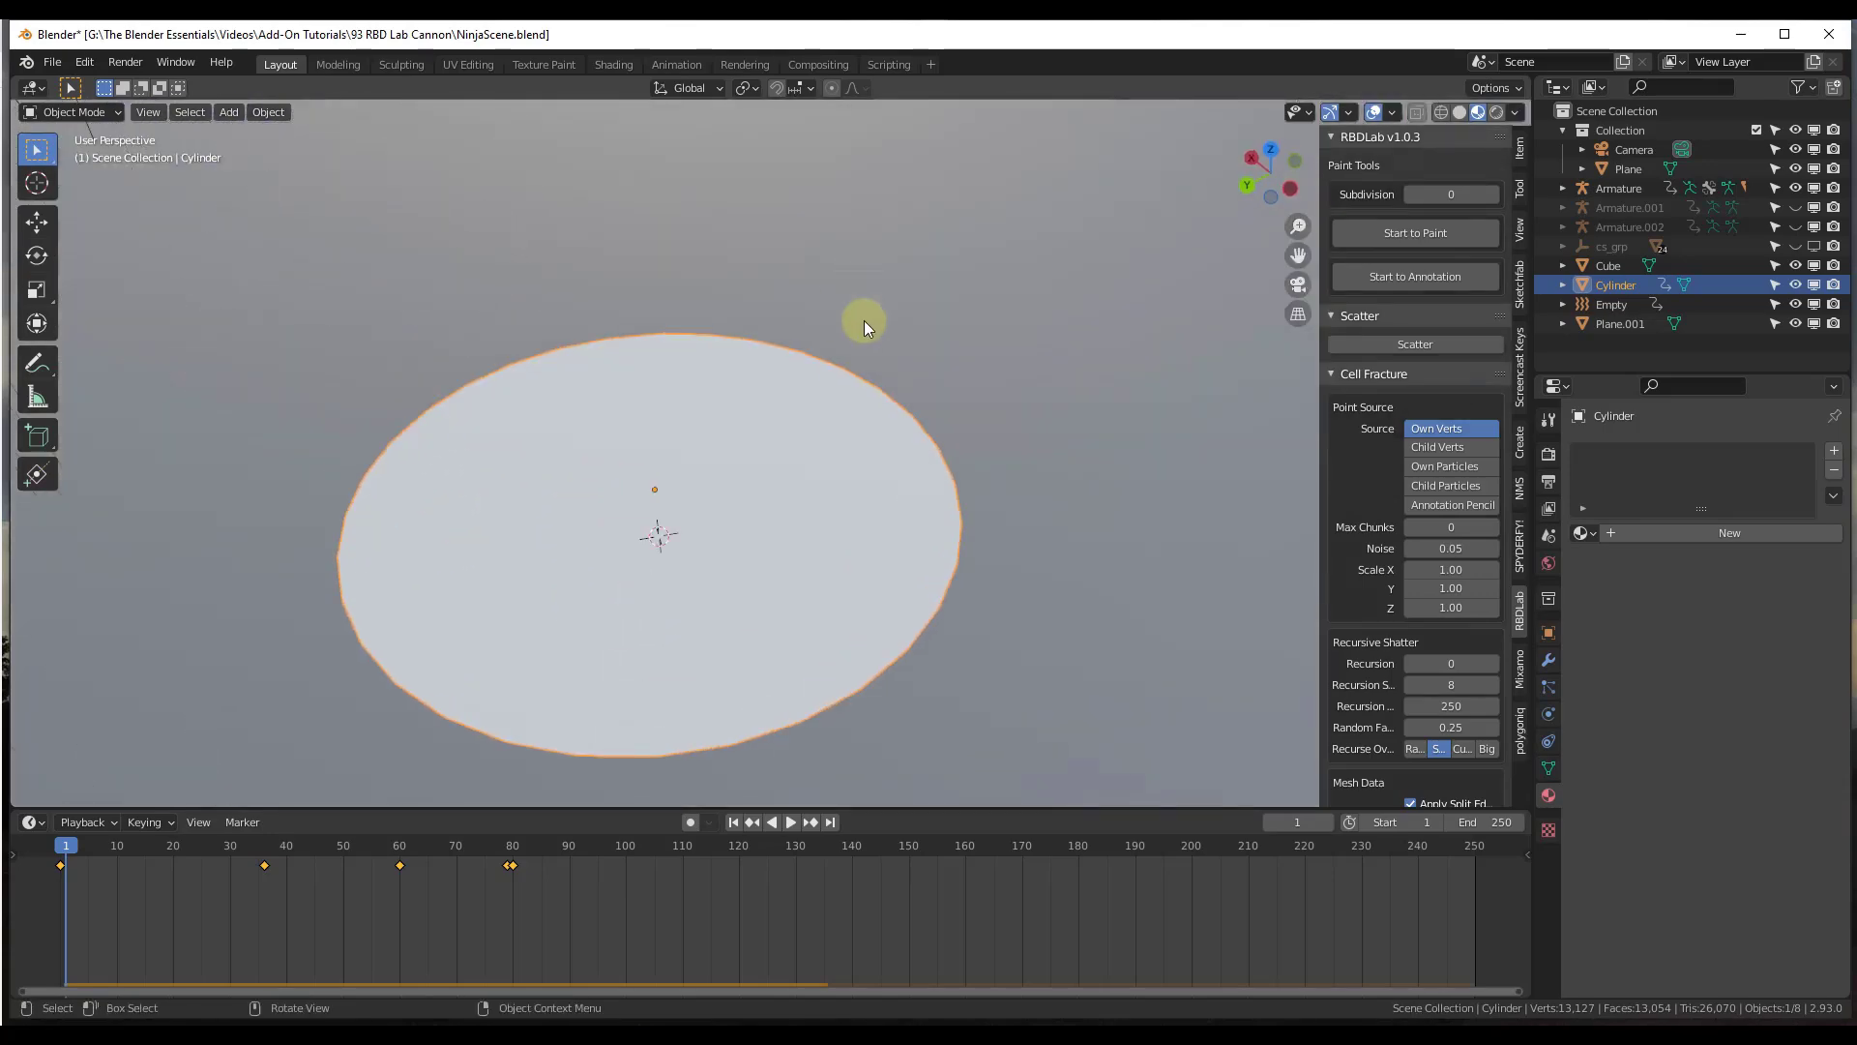
pyautogui.click(1441, 113)
pyautogui.scroll(6, 878, 681)
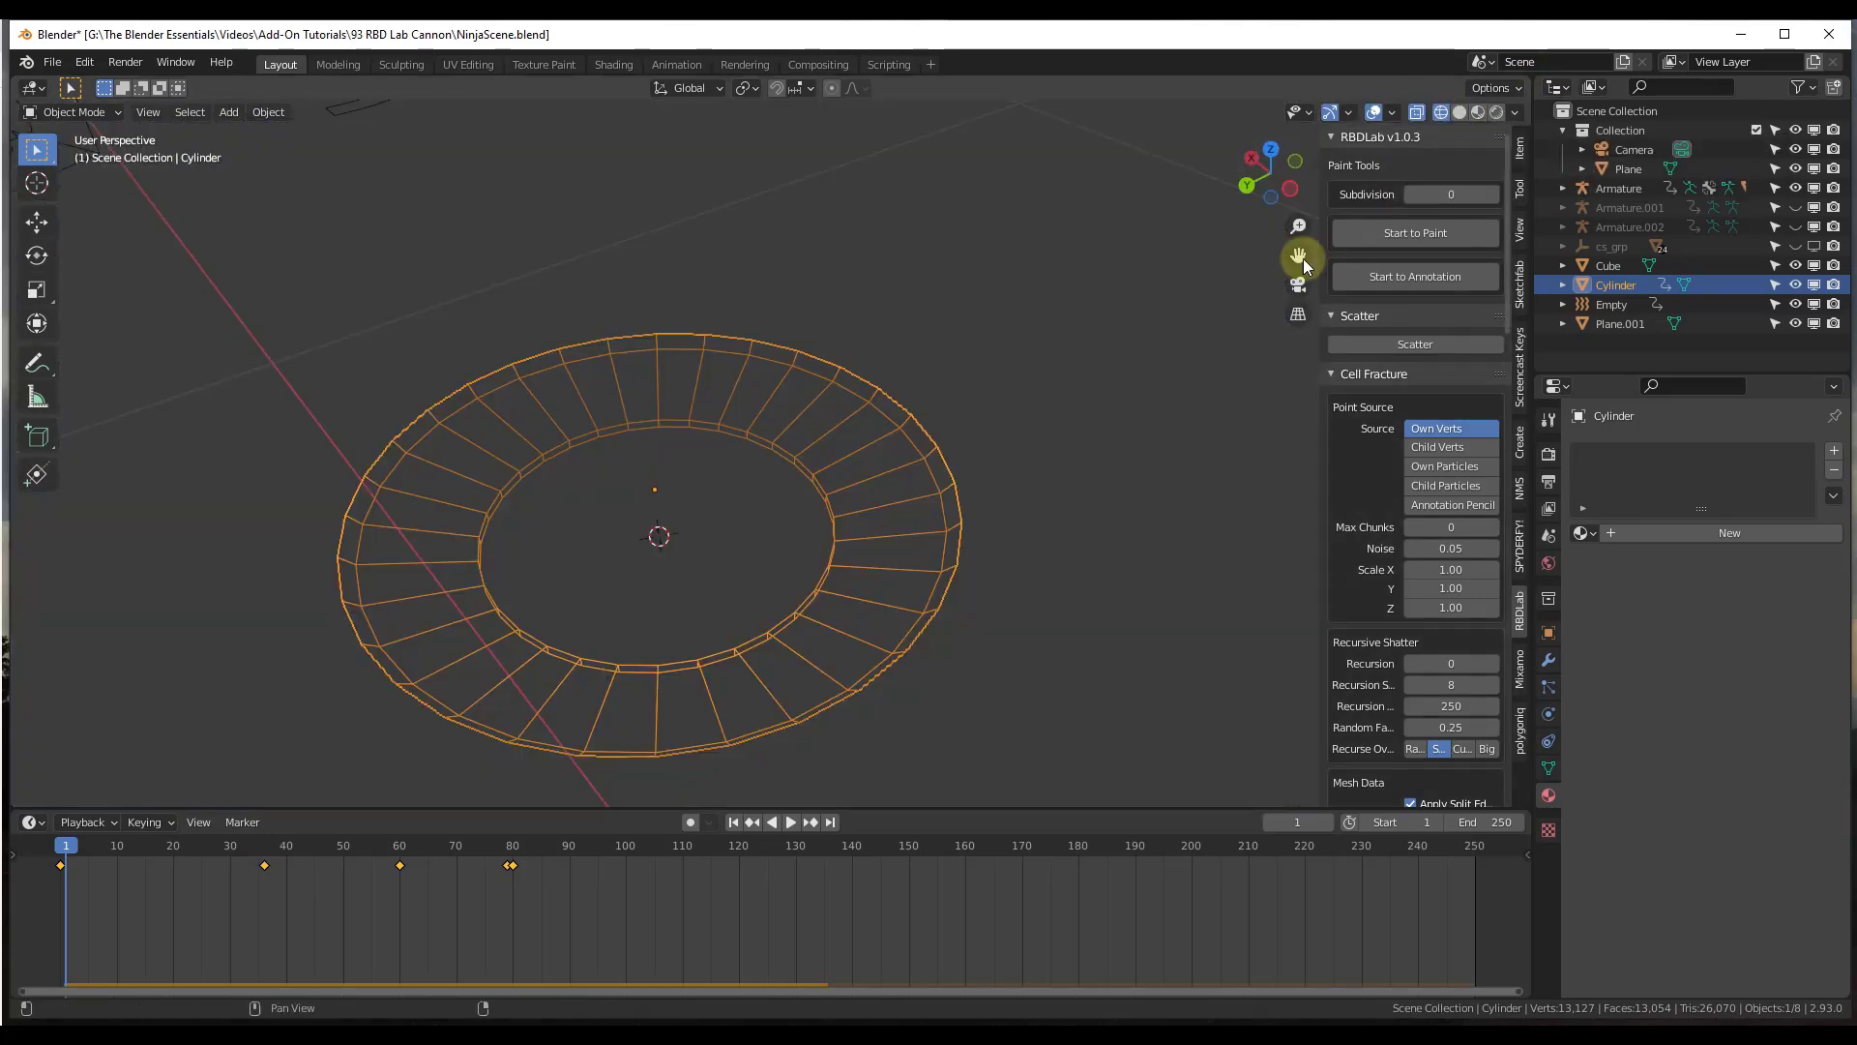
pyautogui.scroll(-8, 879, 658)
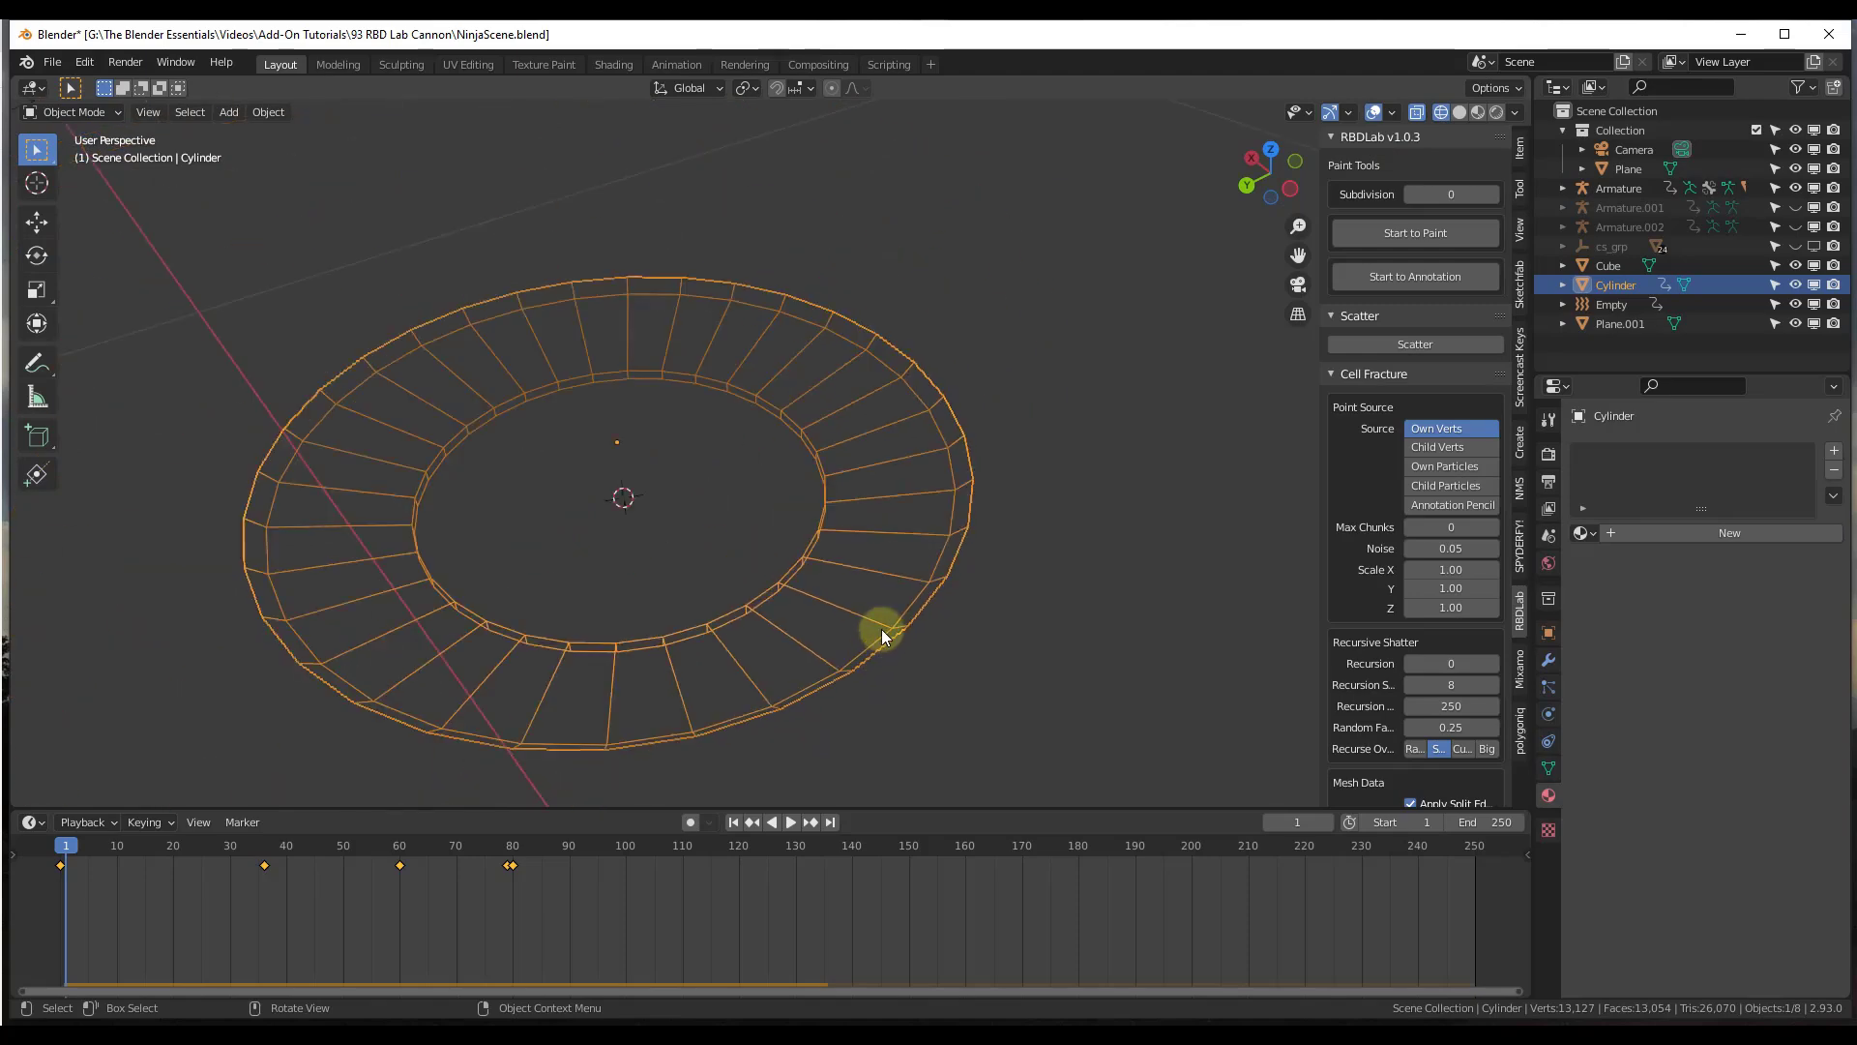
pyautogui.click(1478, 112)
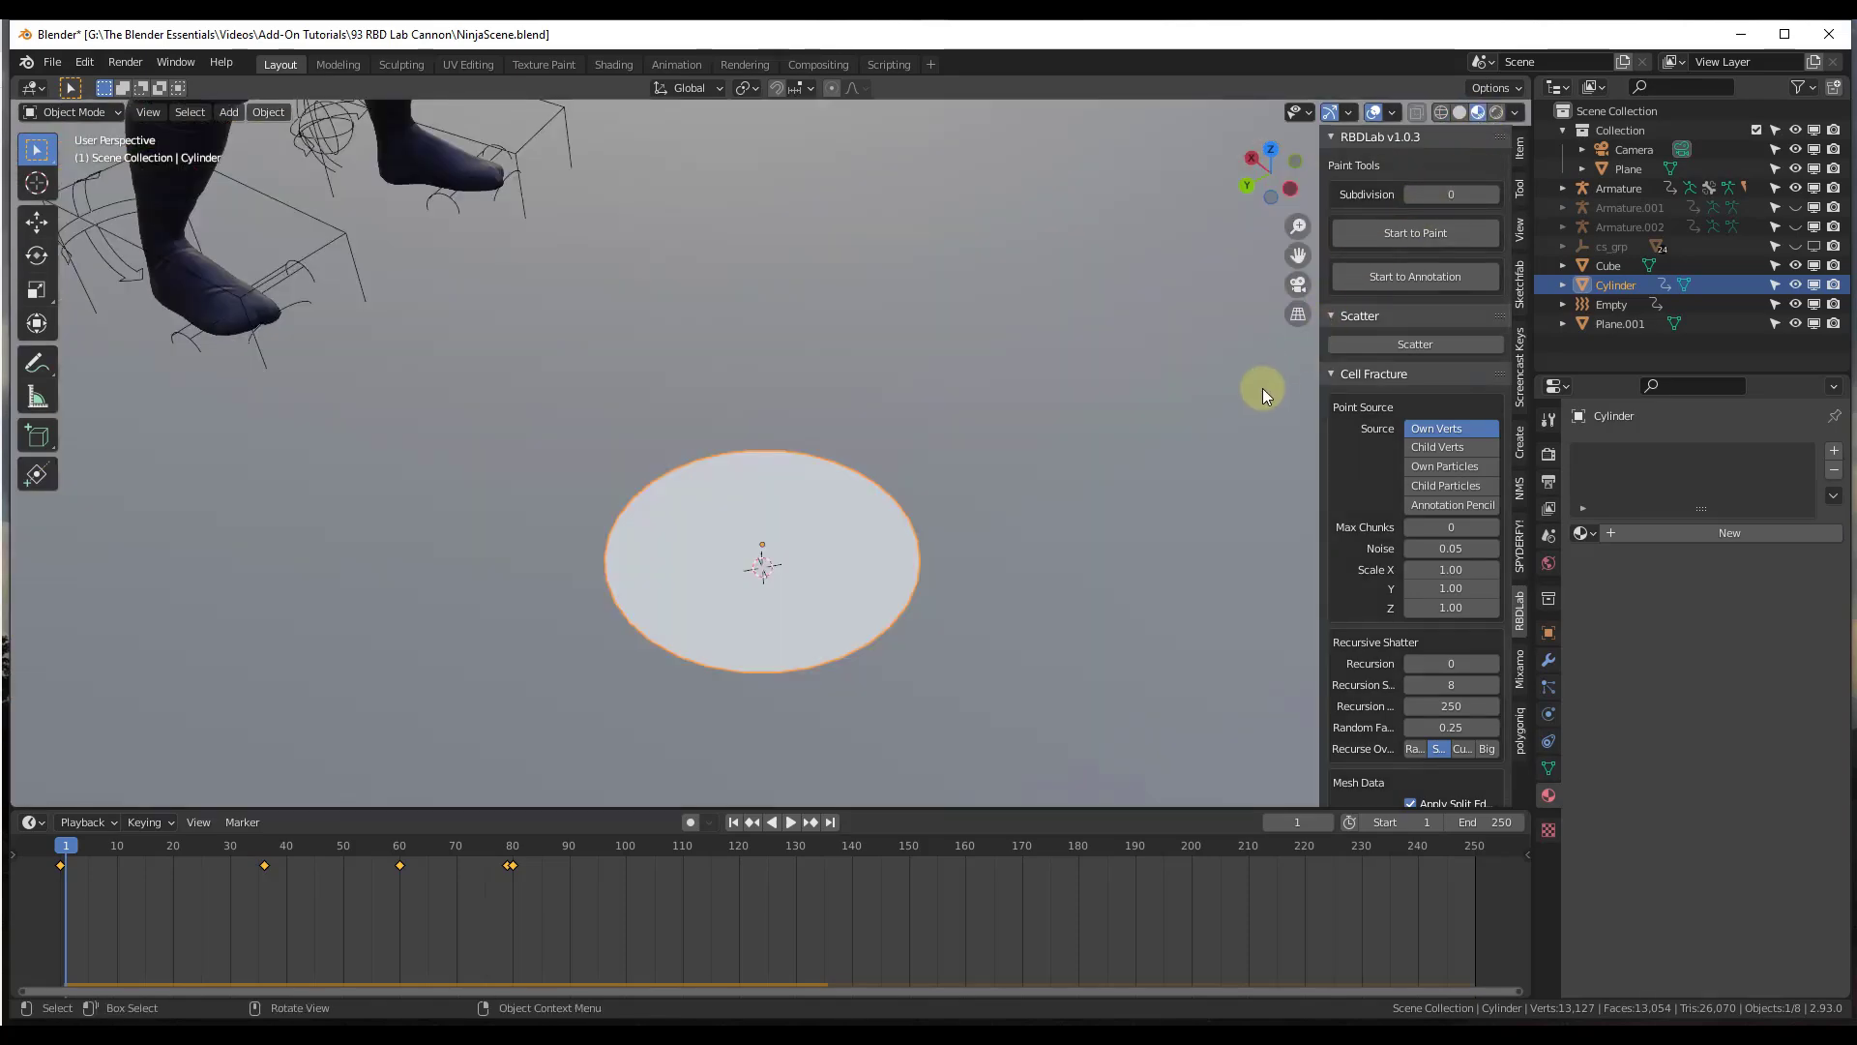
# Step: Scatter particles over the flat cylinder with RBDLab and set the Secondary count to 15
pyautogui.click(1413, 345)
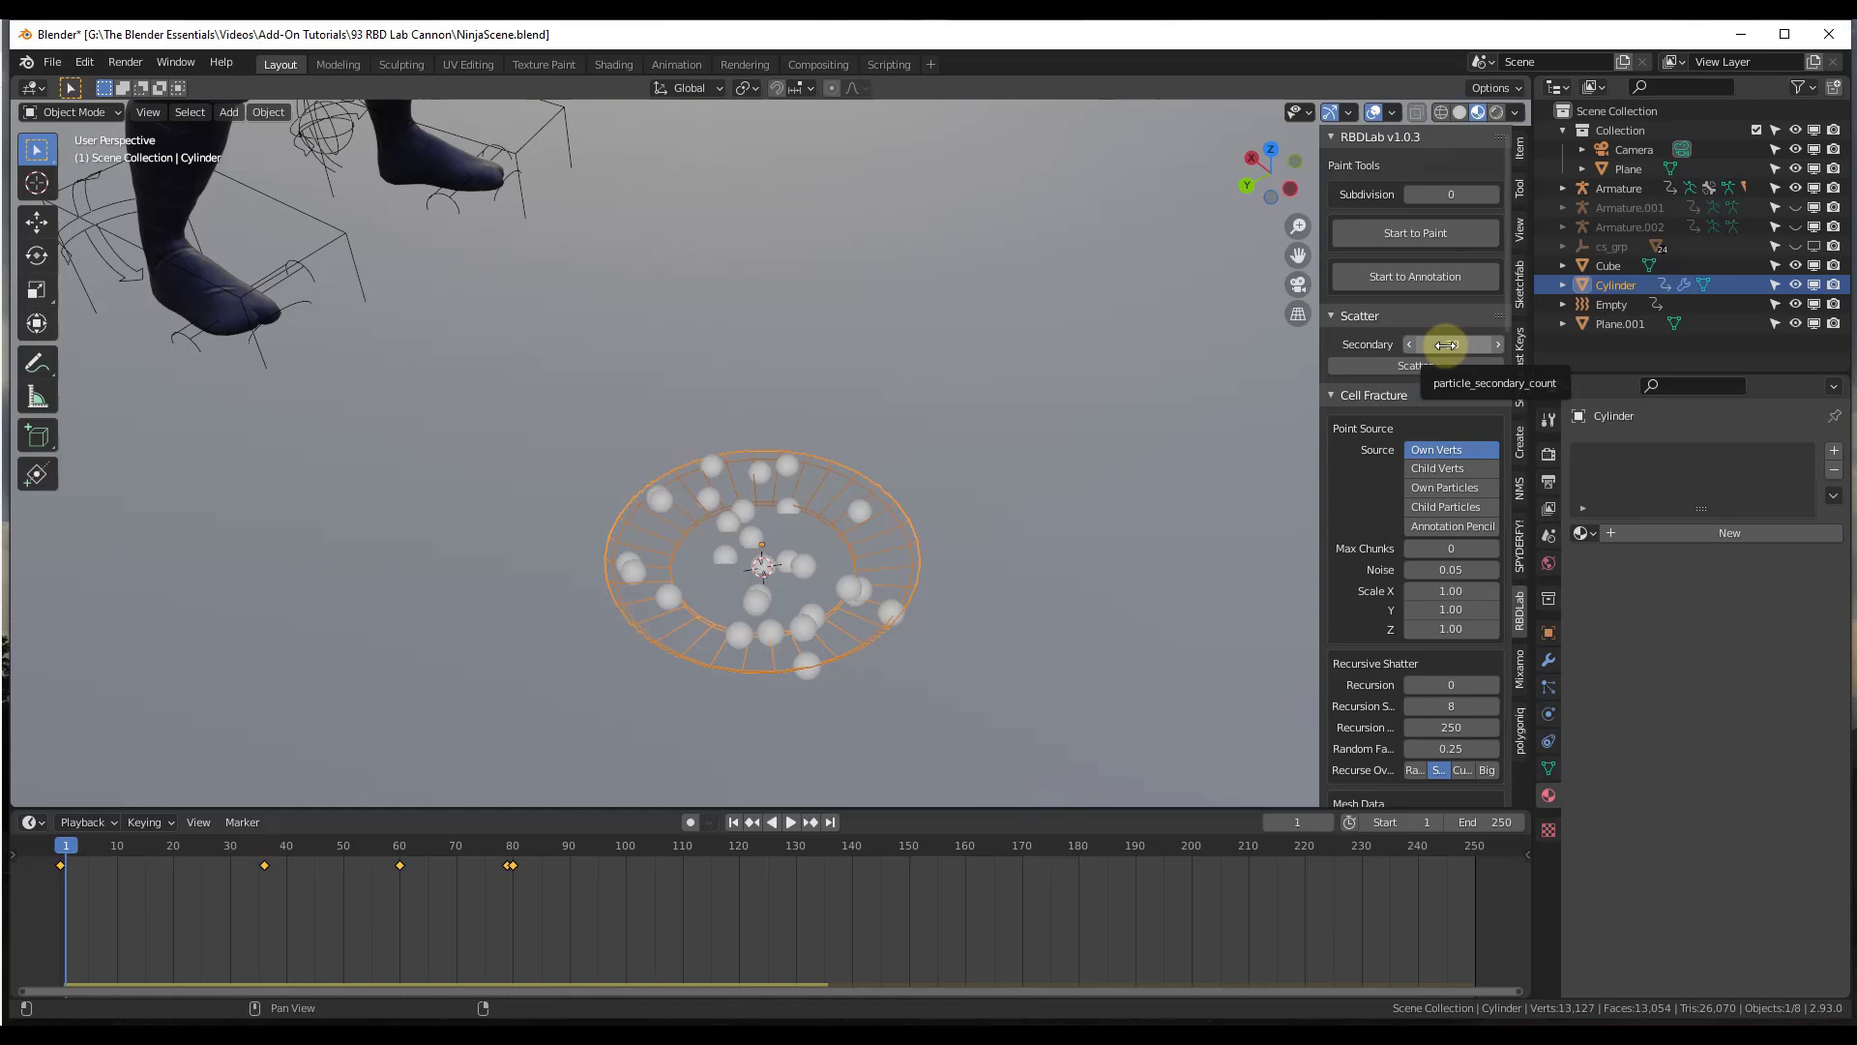
pyautogui.click(1445, 346)
pyautogui.write('30')
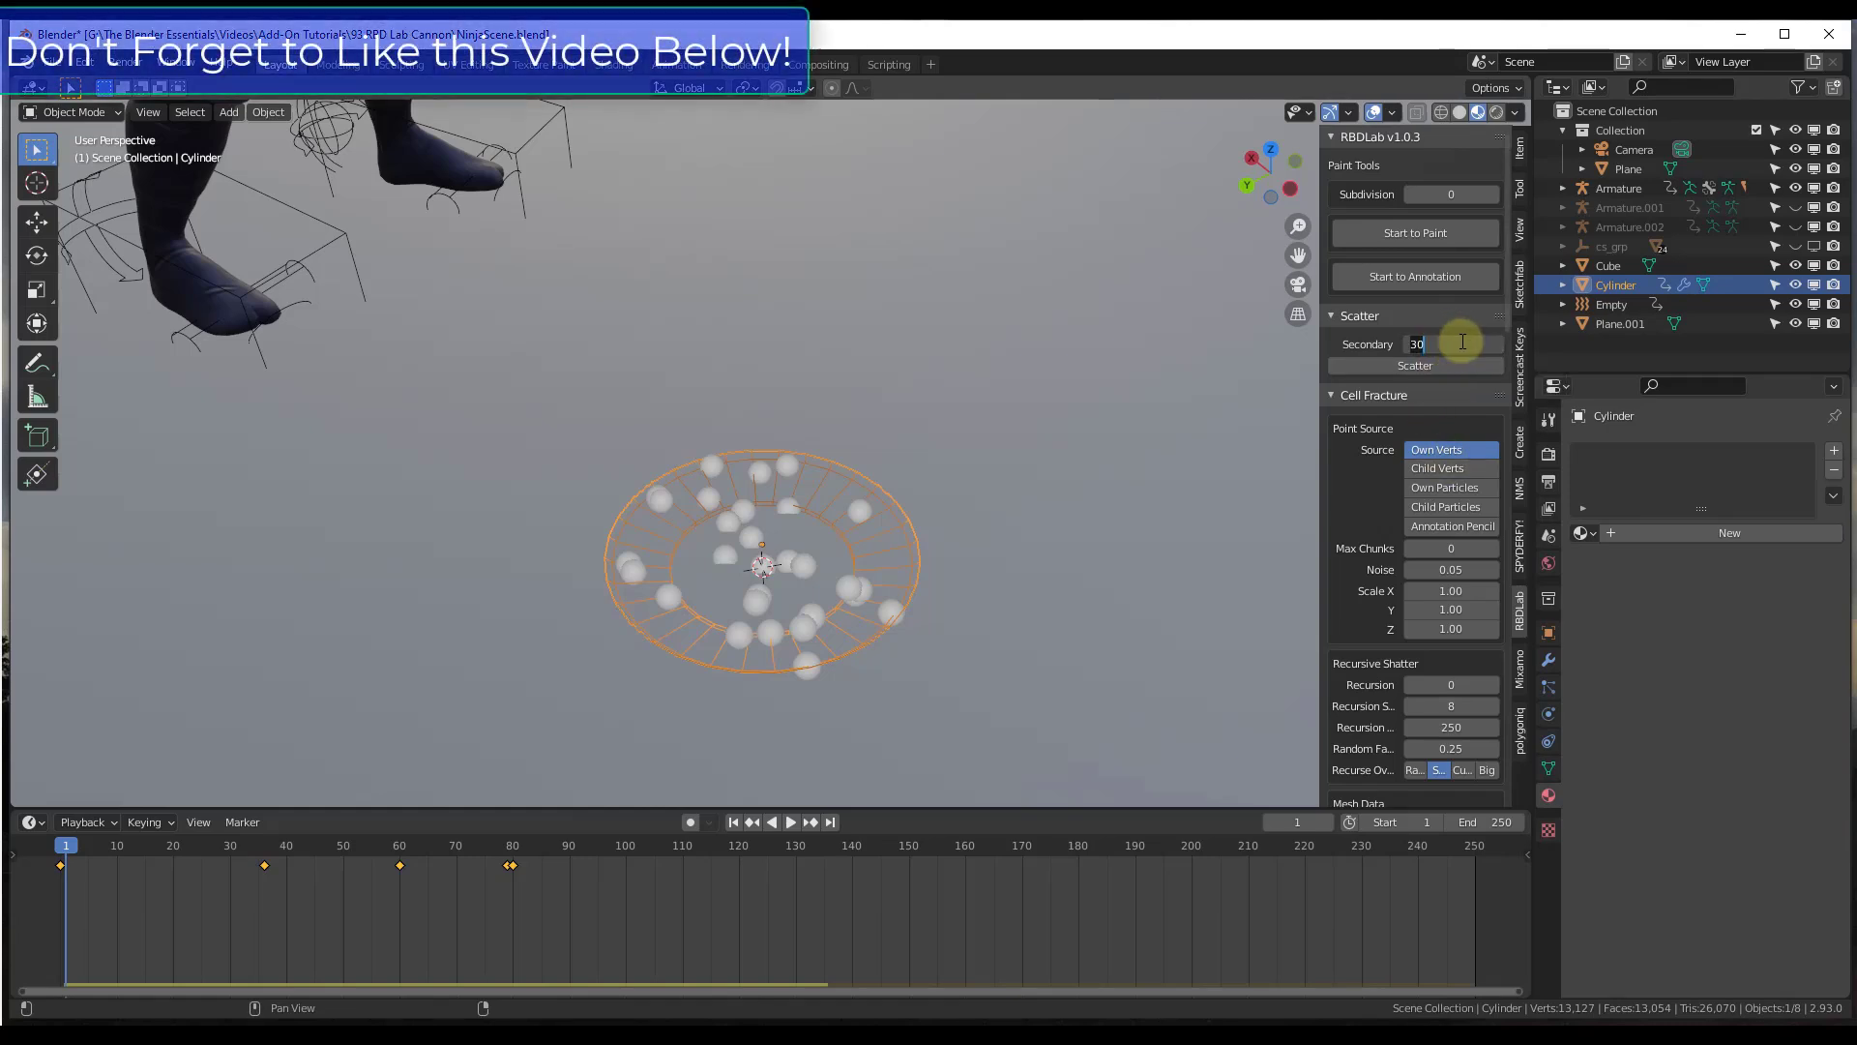
pyautogui.press('Return')
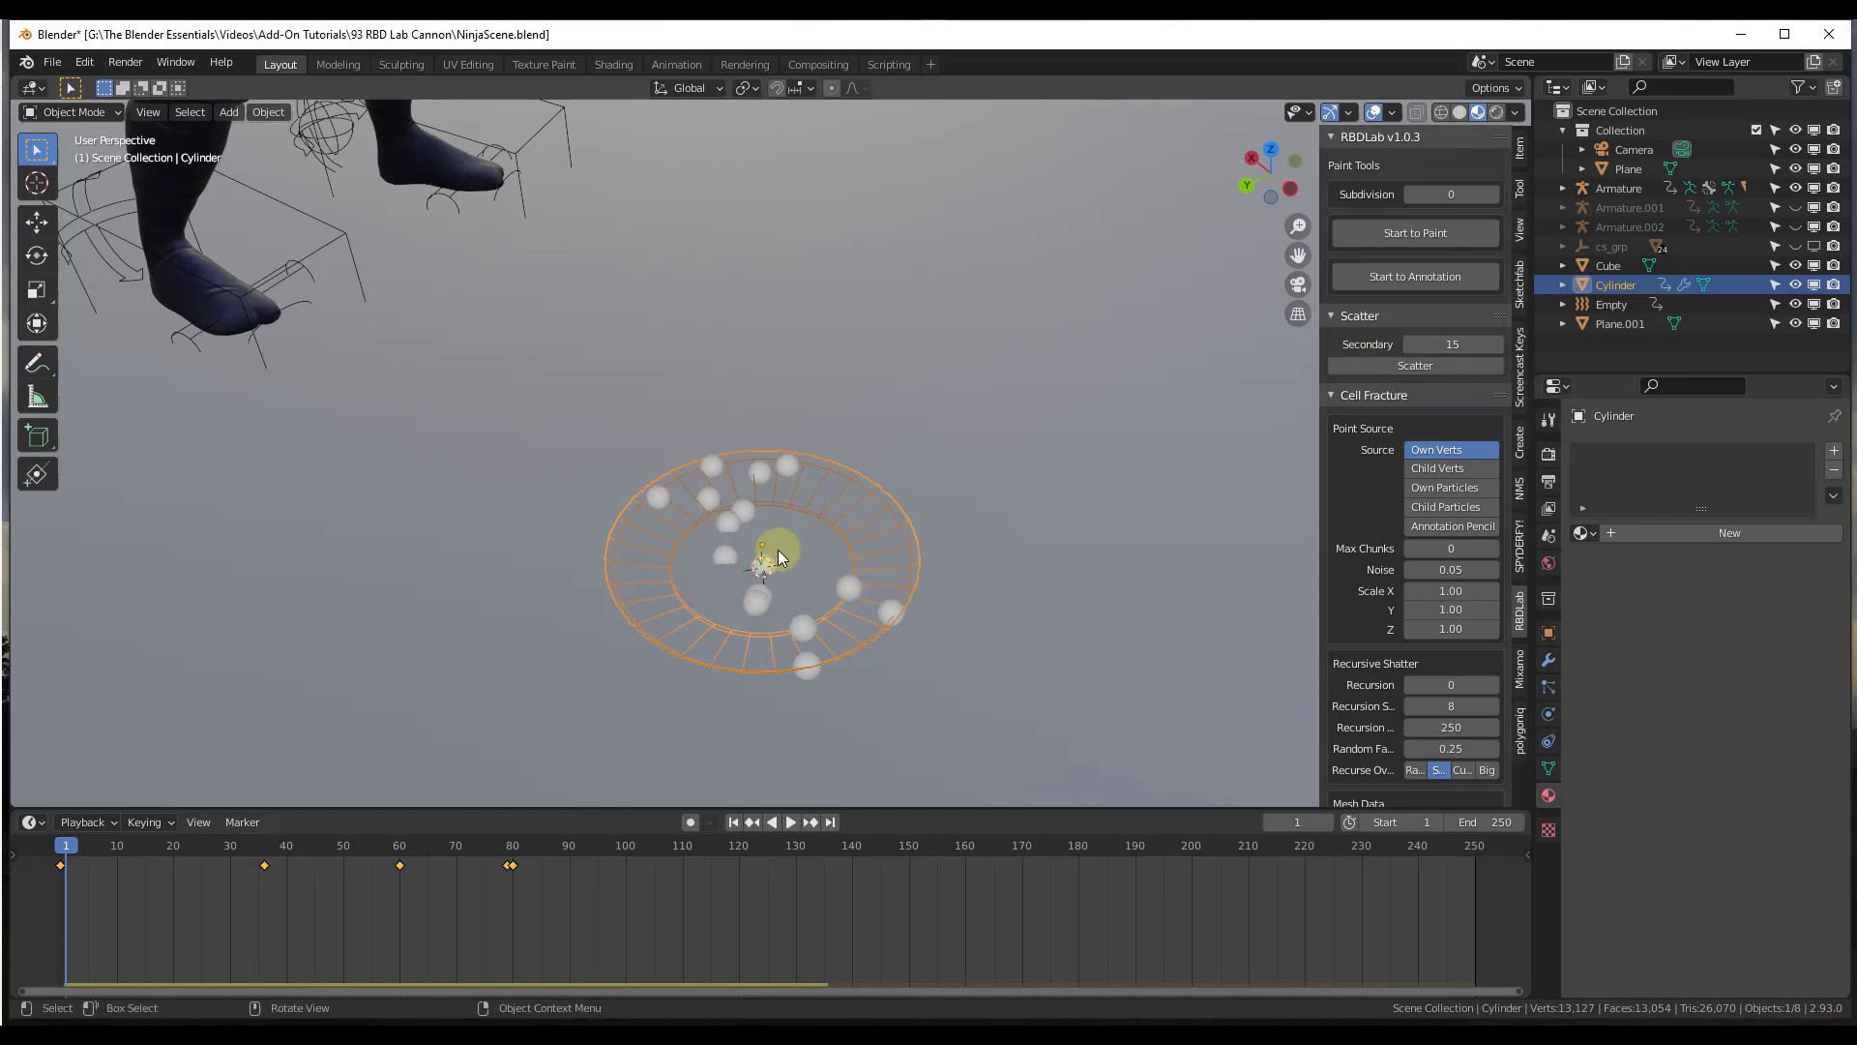
# Step: Set the Cell Fracture point source to Own Particles and fracture the cylinder
pyautogui.click(1440, 488)
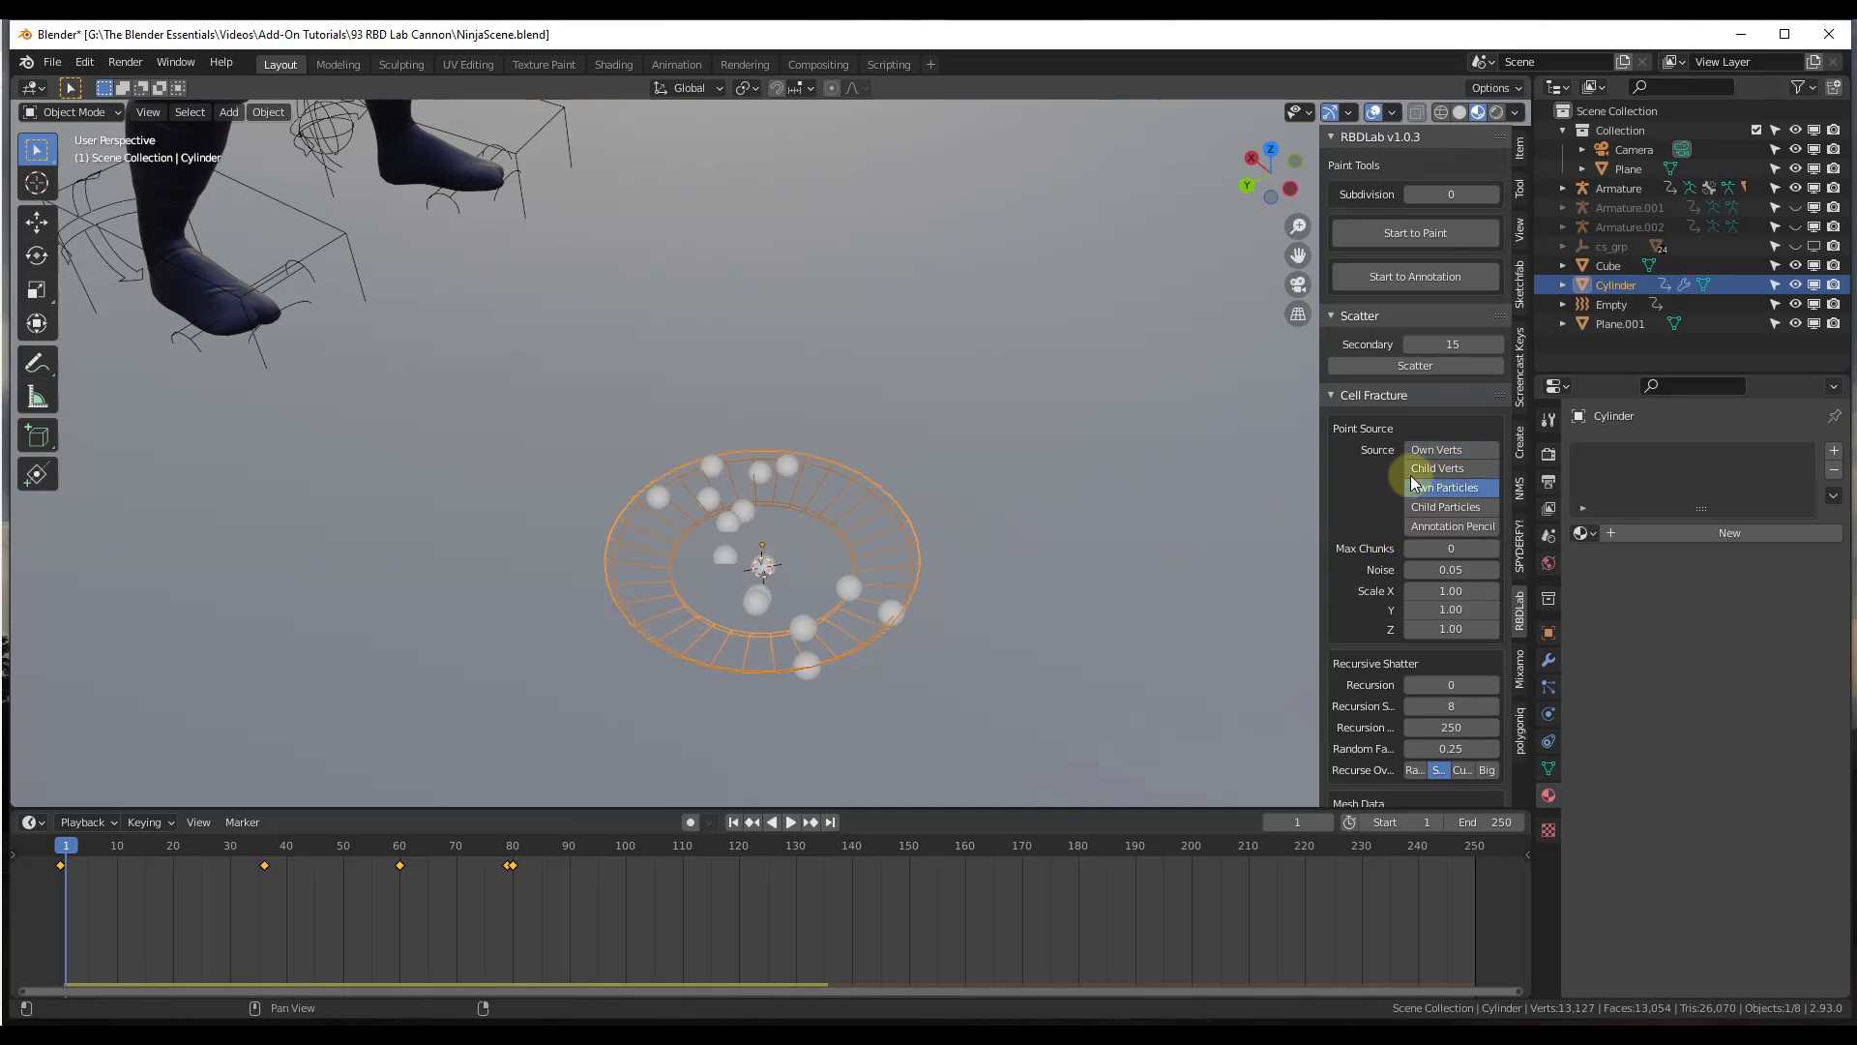
pyautogui.scroll(-8, 1354, 430)
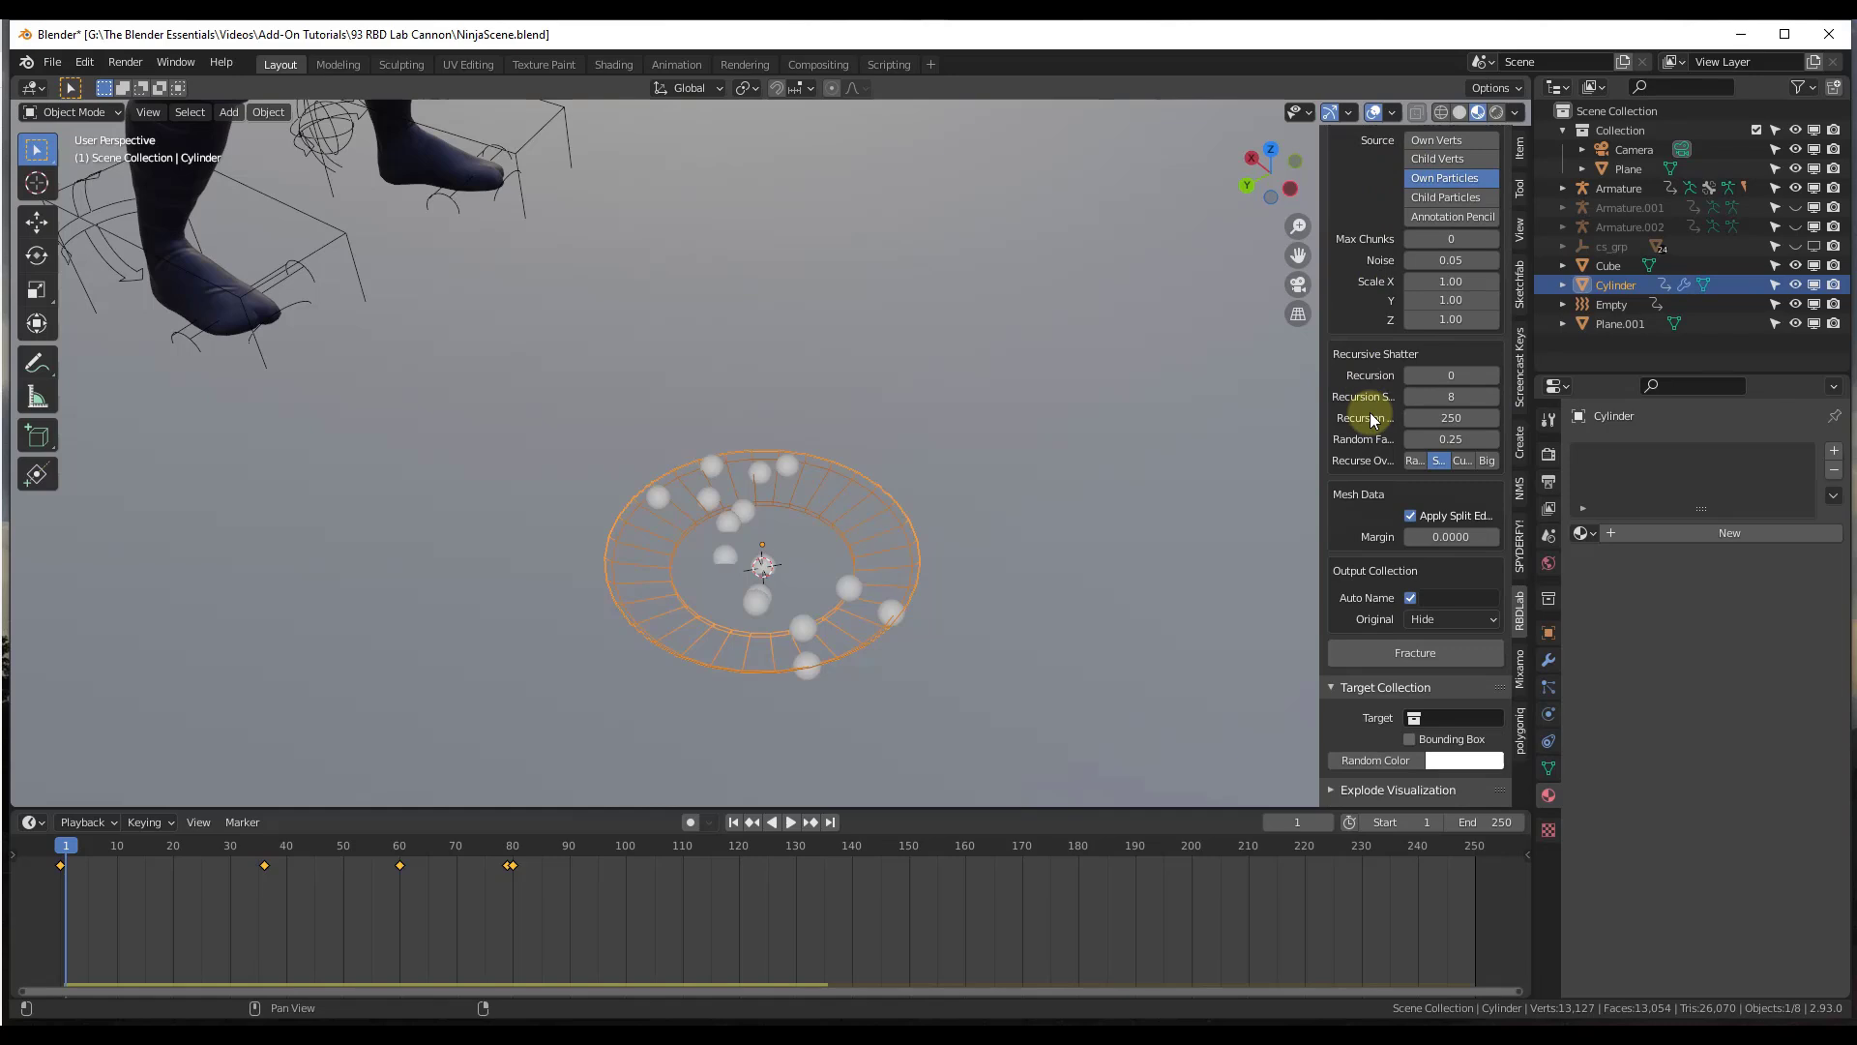
pyautogui.click(1410, 654)
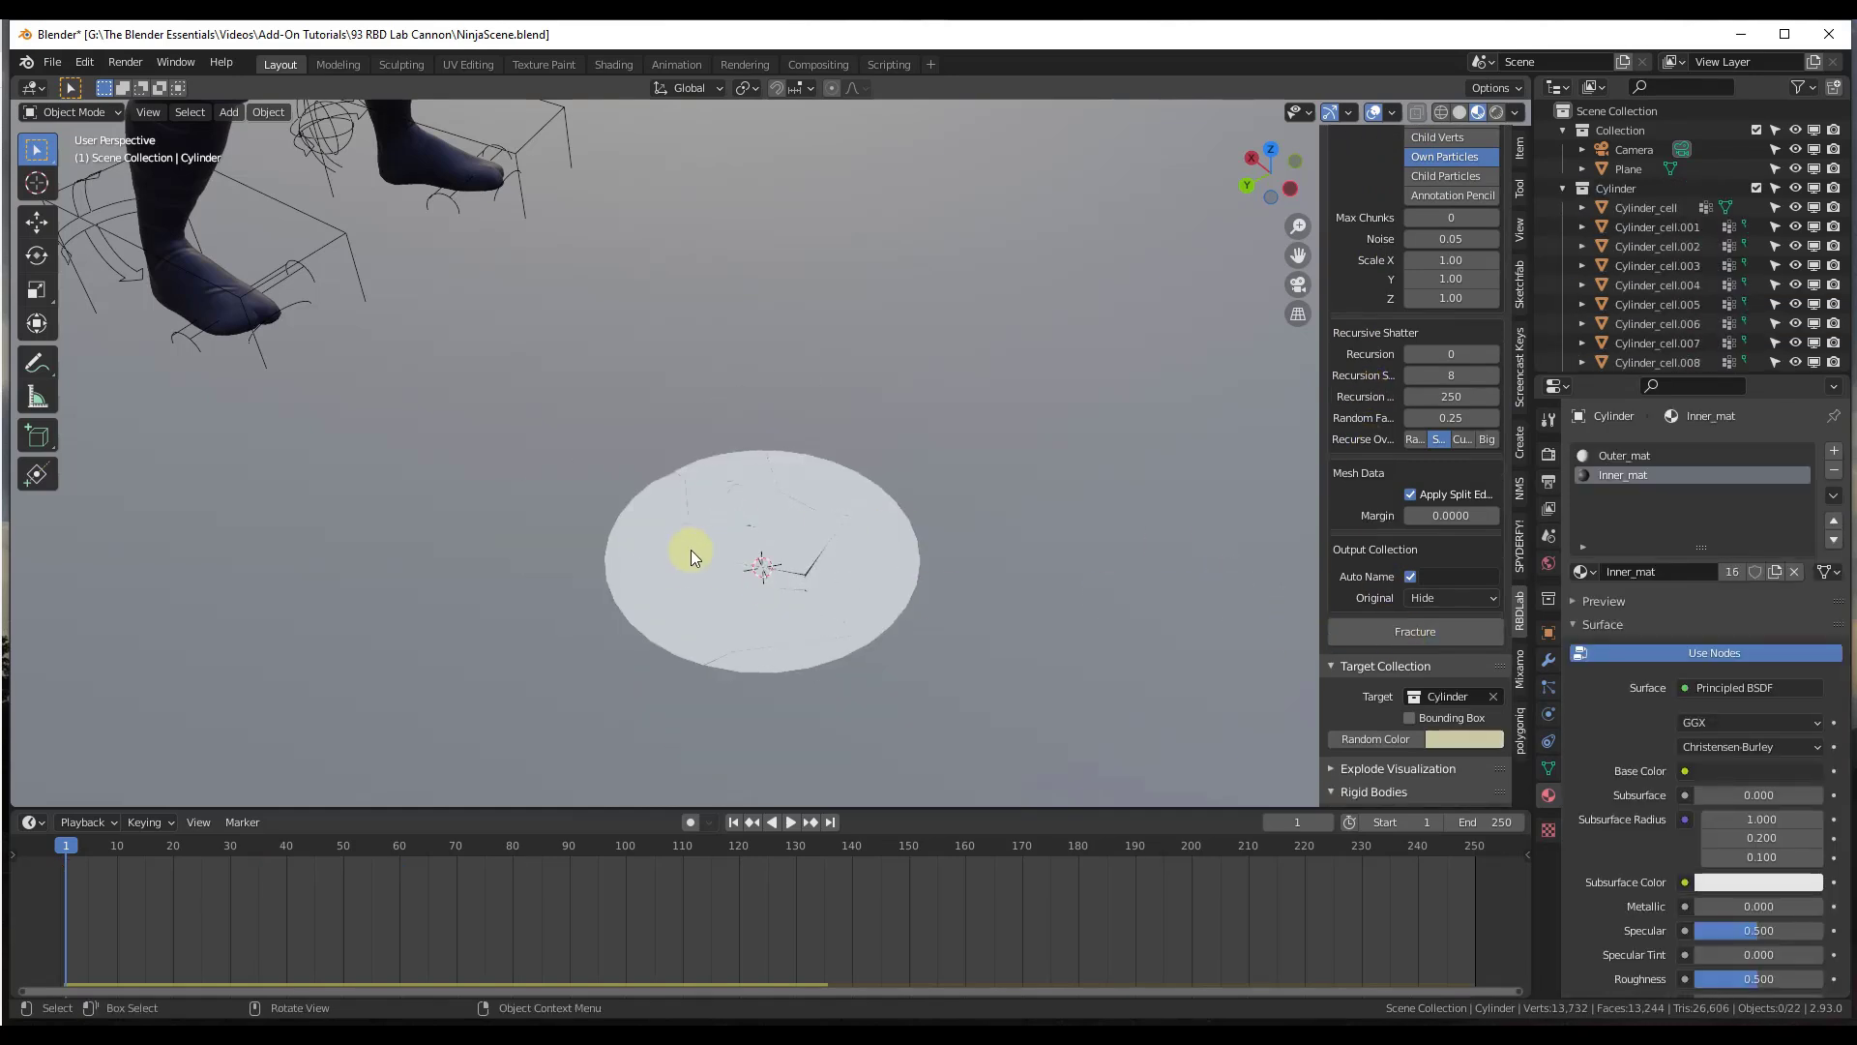
# Step: Inspect the fractured disc by selecting individual pieces, and select the Cylinder collection that holds them
pyautogui.click(798, 543)
pyautogui.click(871, 570)
pyautogui.click(858, 497)
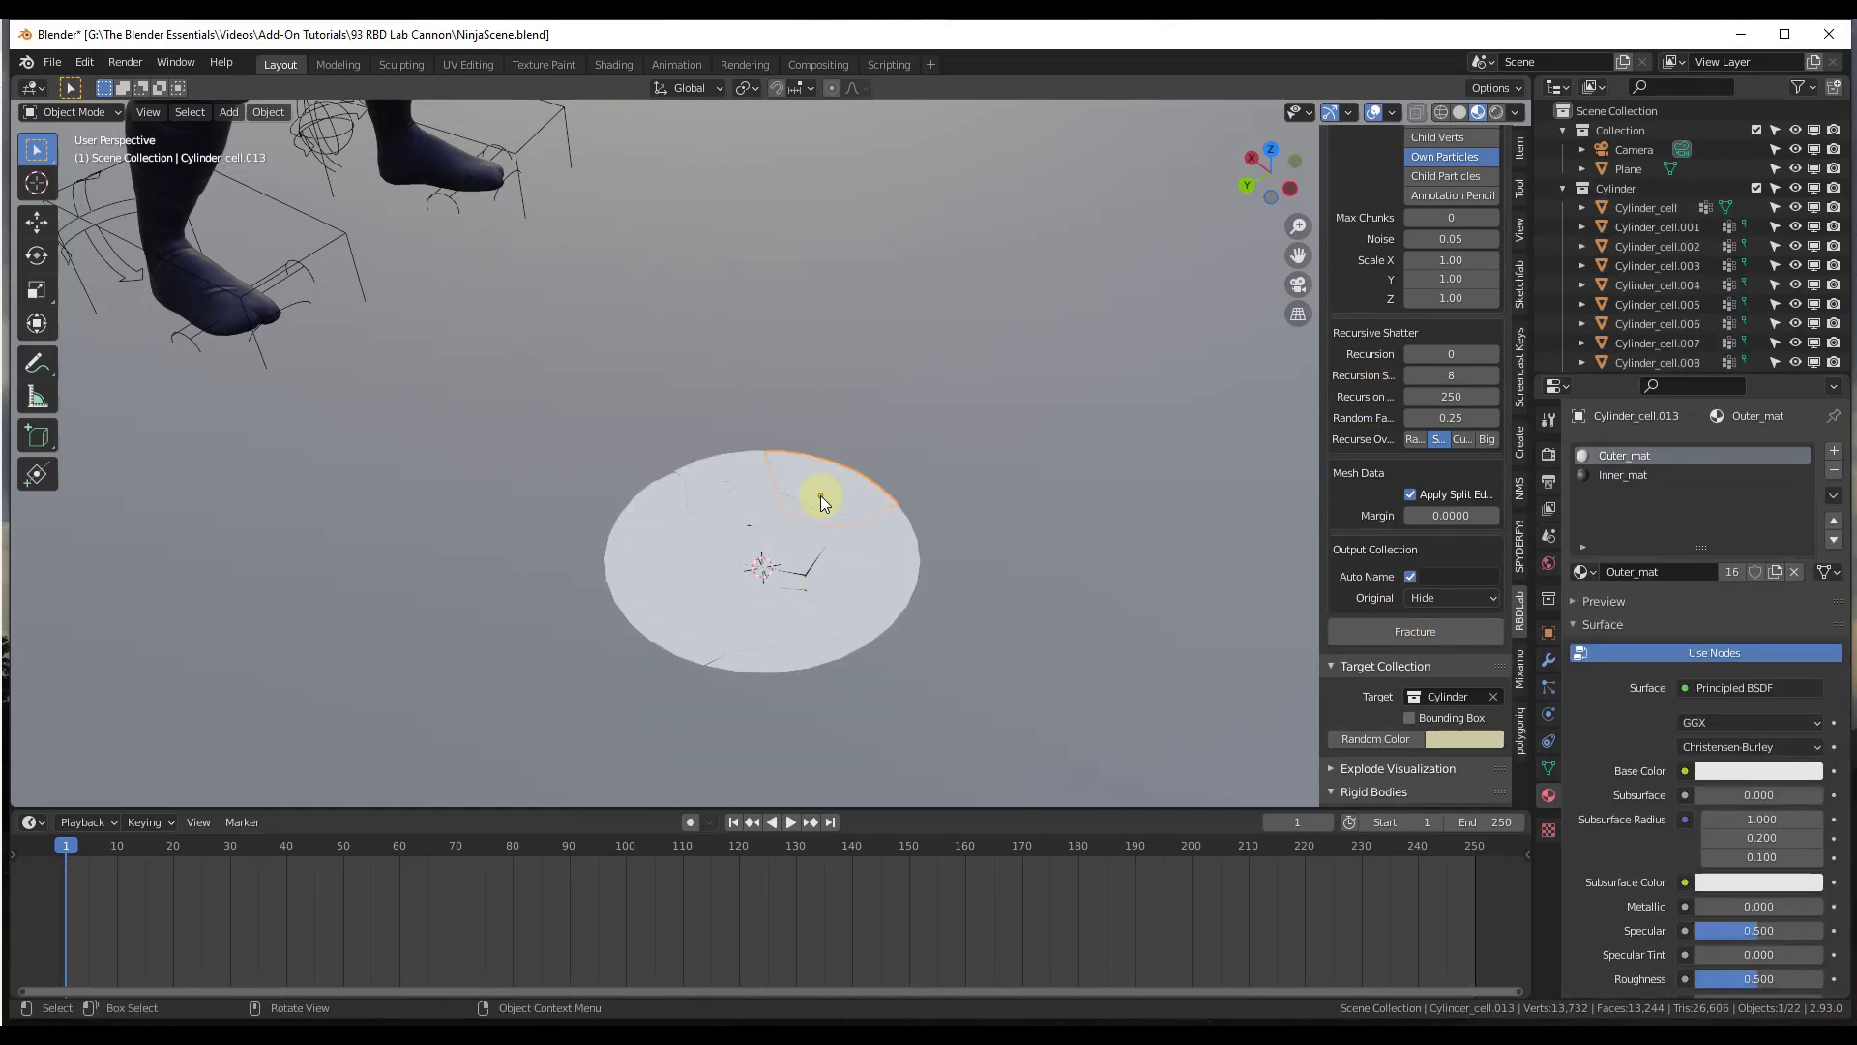
pyautogui.click(723, 484)
pyautogui.click(640, 532)
pyautogui.click(670, 594)
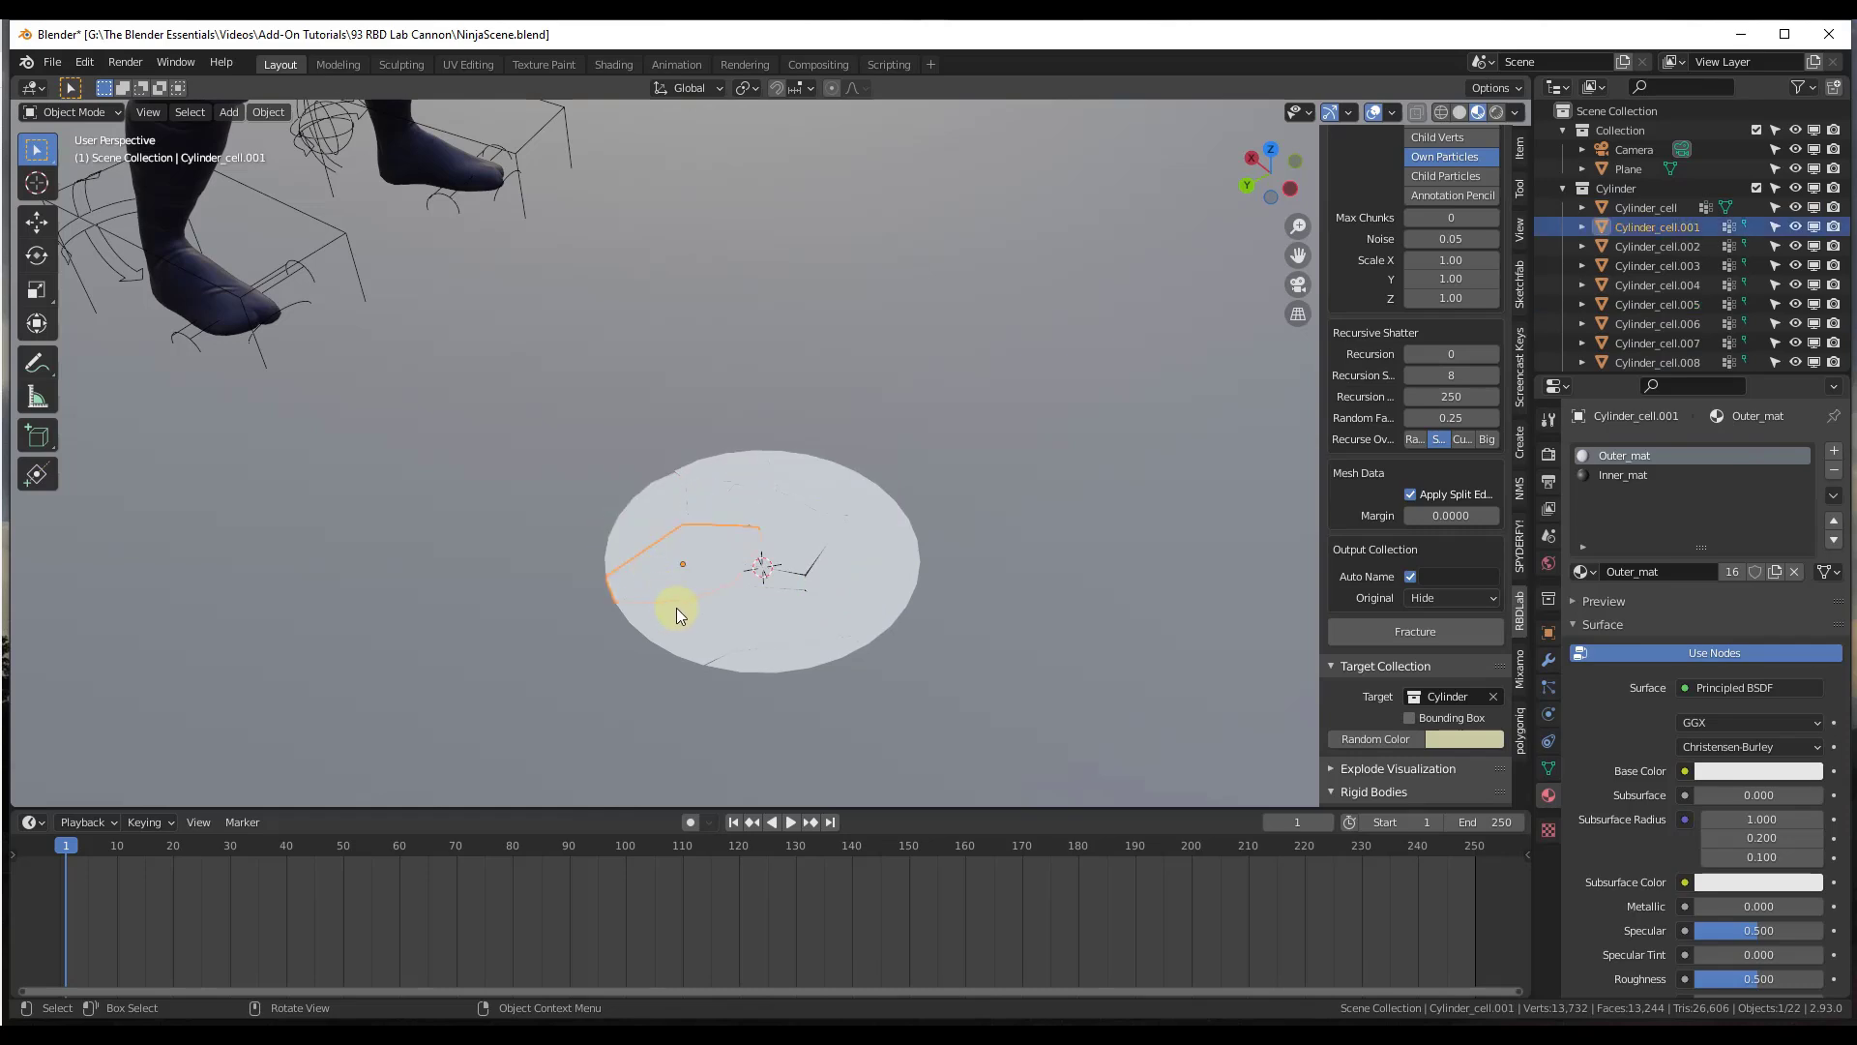
pyautogui.click(702, 627)
pyautogui.click(794, 559)
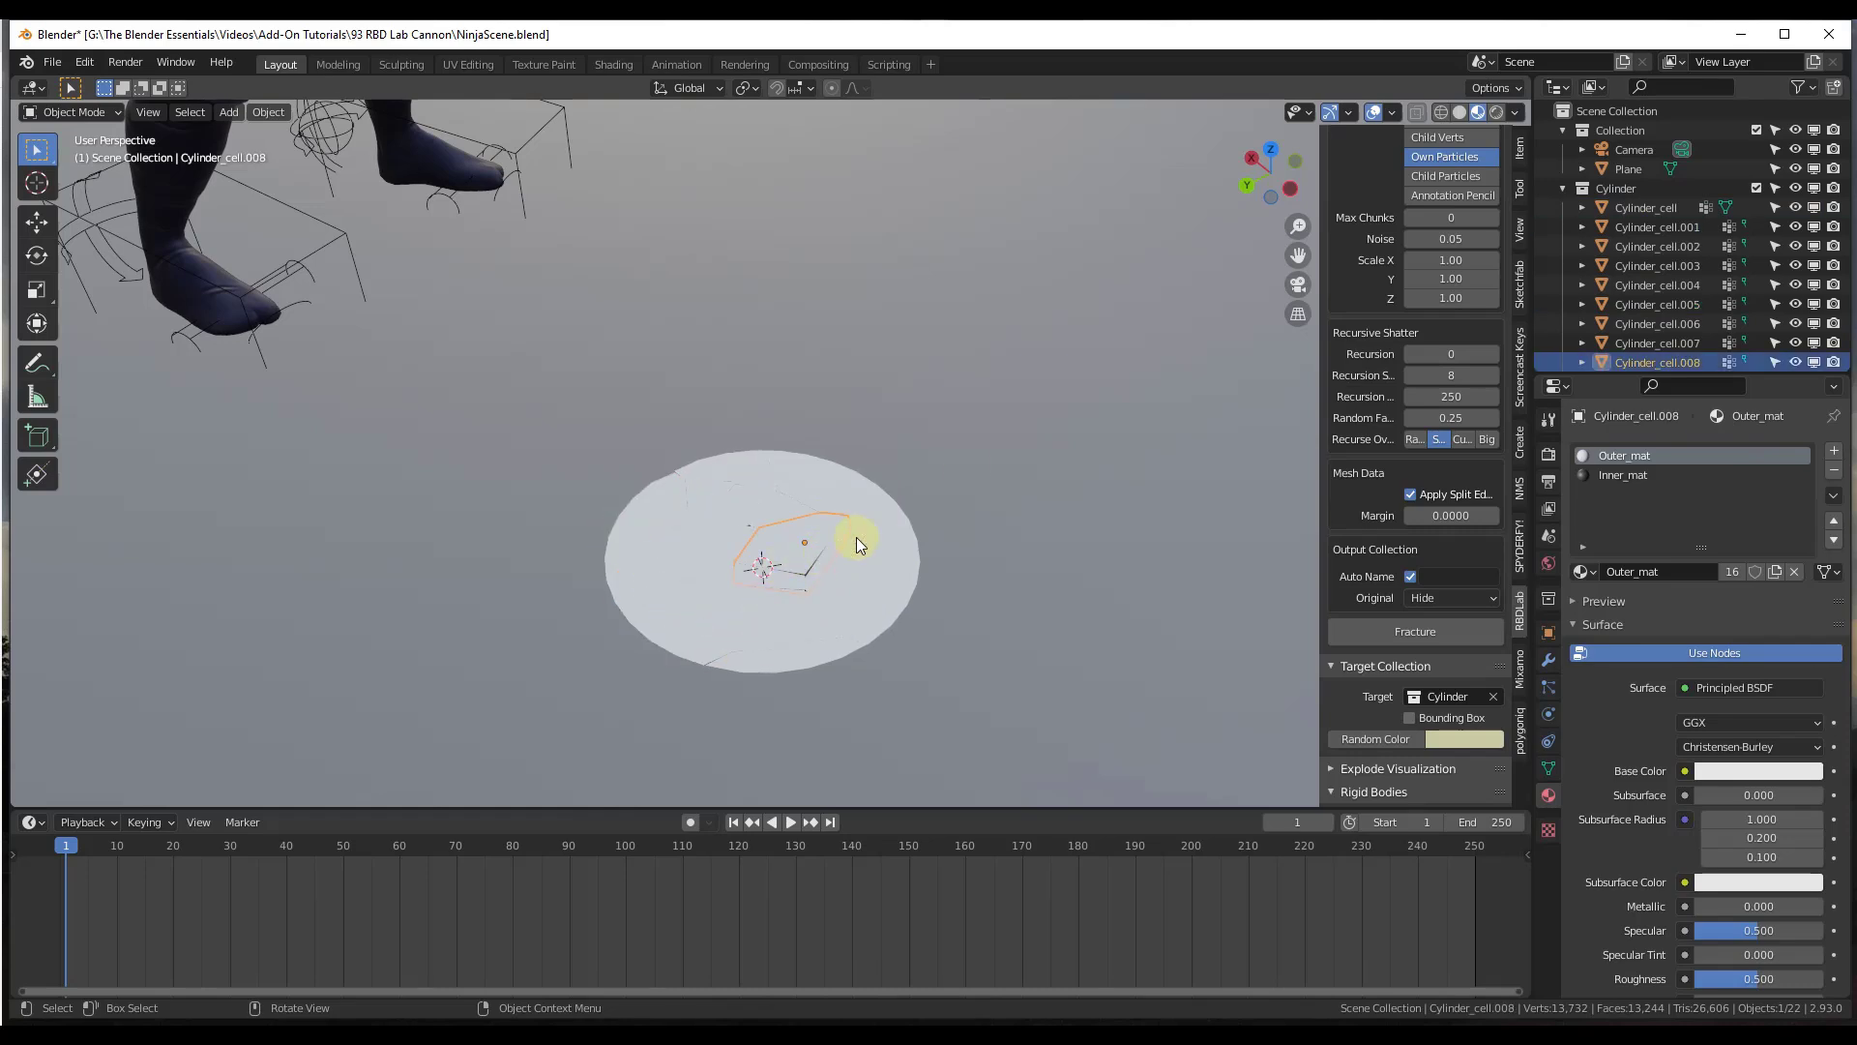
pyautogui.click(1605, 187)
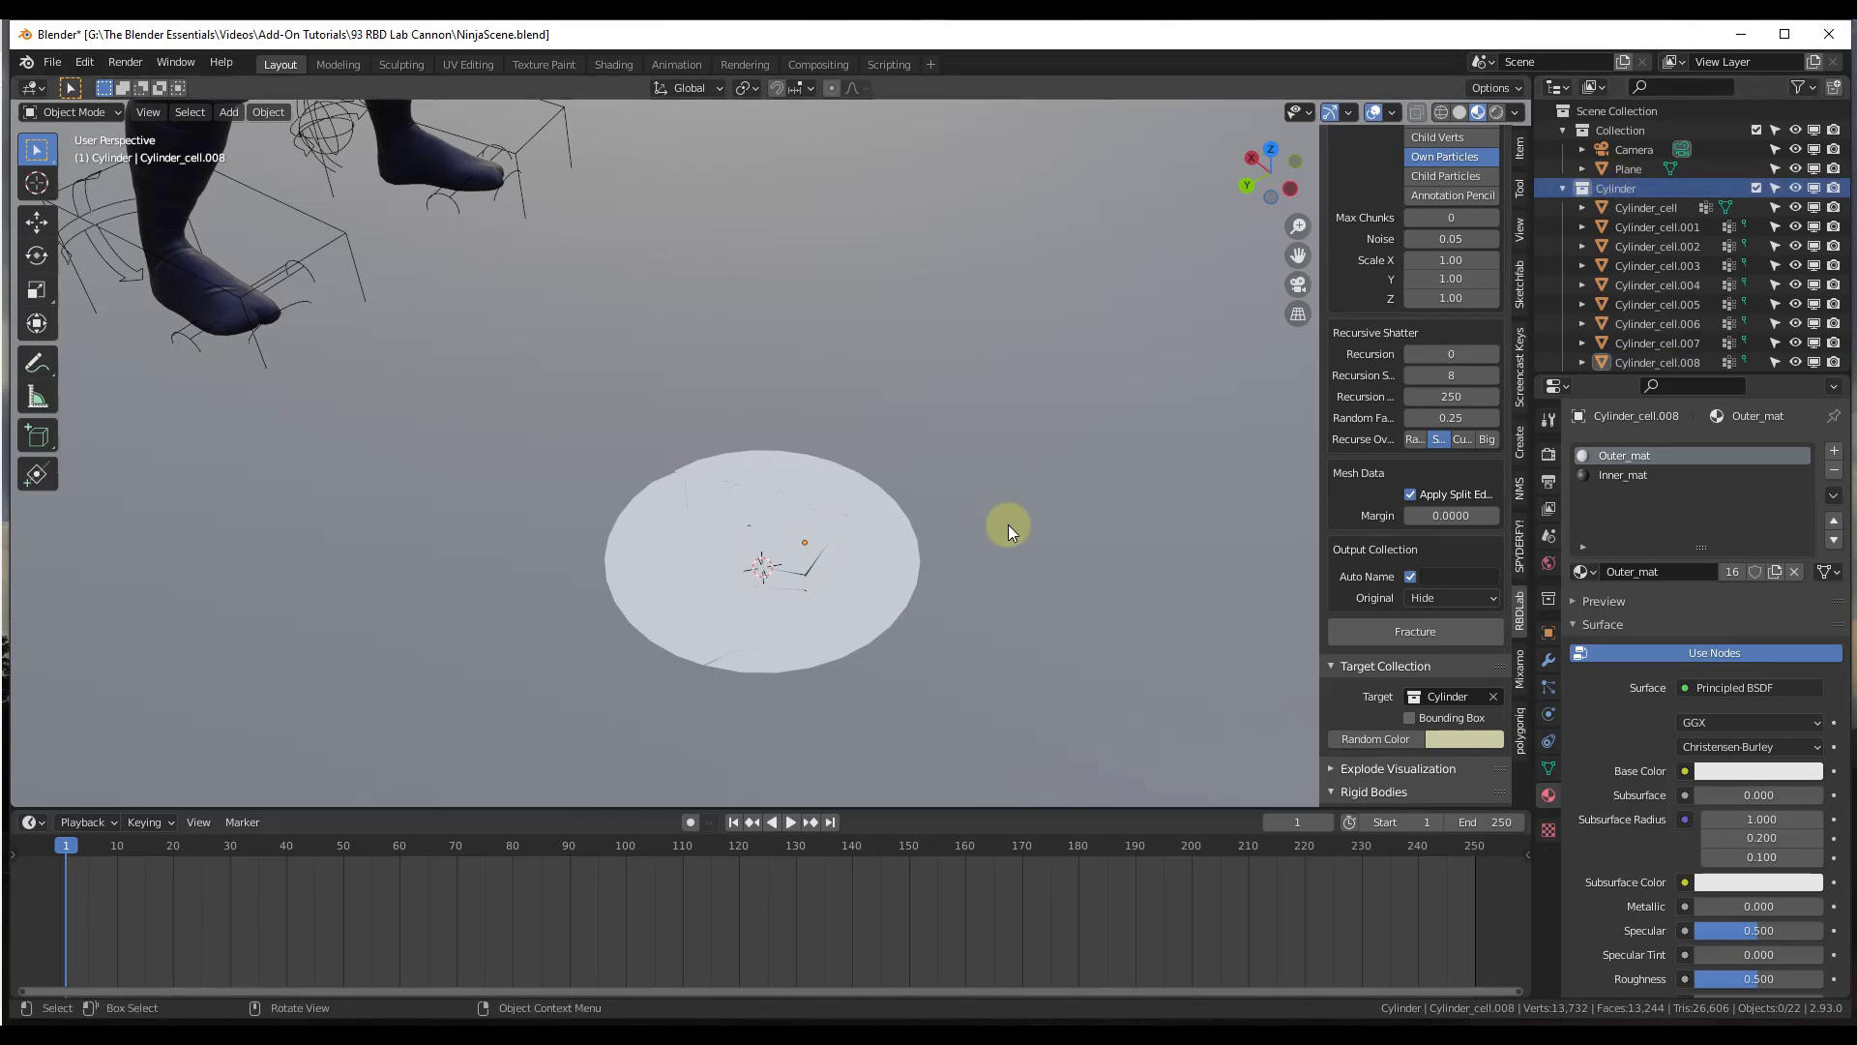
# Step: Select the piece Cylinder_cell.008 beside the dark crack and set the Inner_mat base color to white
pyautogui.scroll(-7, 990, 563)
pyautogui.moveTo(1008, 548); pyautogui.dragTo(1059, 544, button='middle')
pyautogui.scroll(4, 1059, 543)
pyautogui.scroll(9, 897, 584)
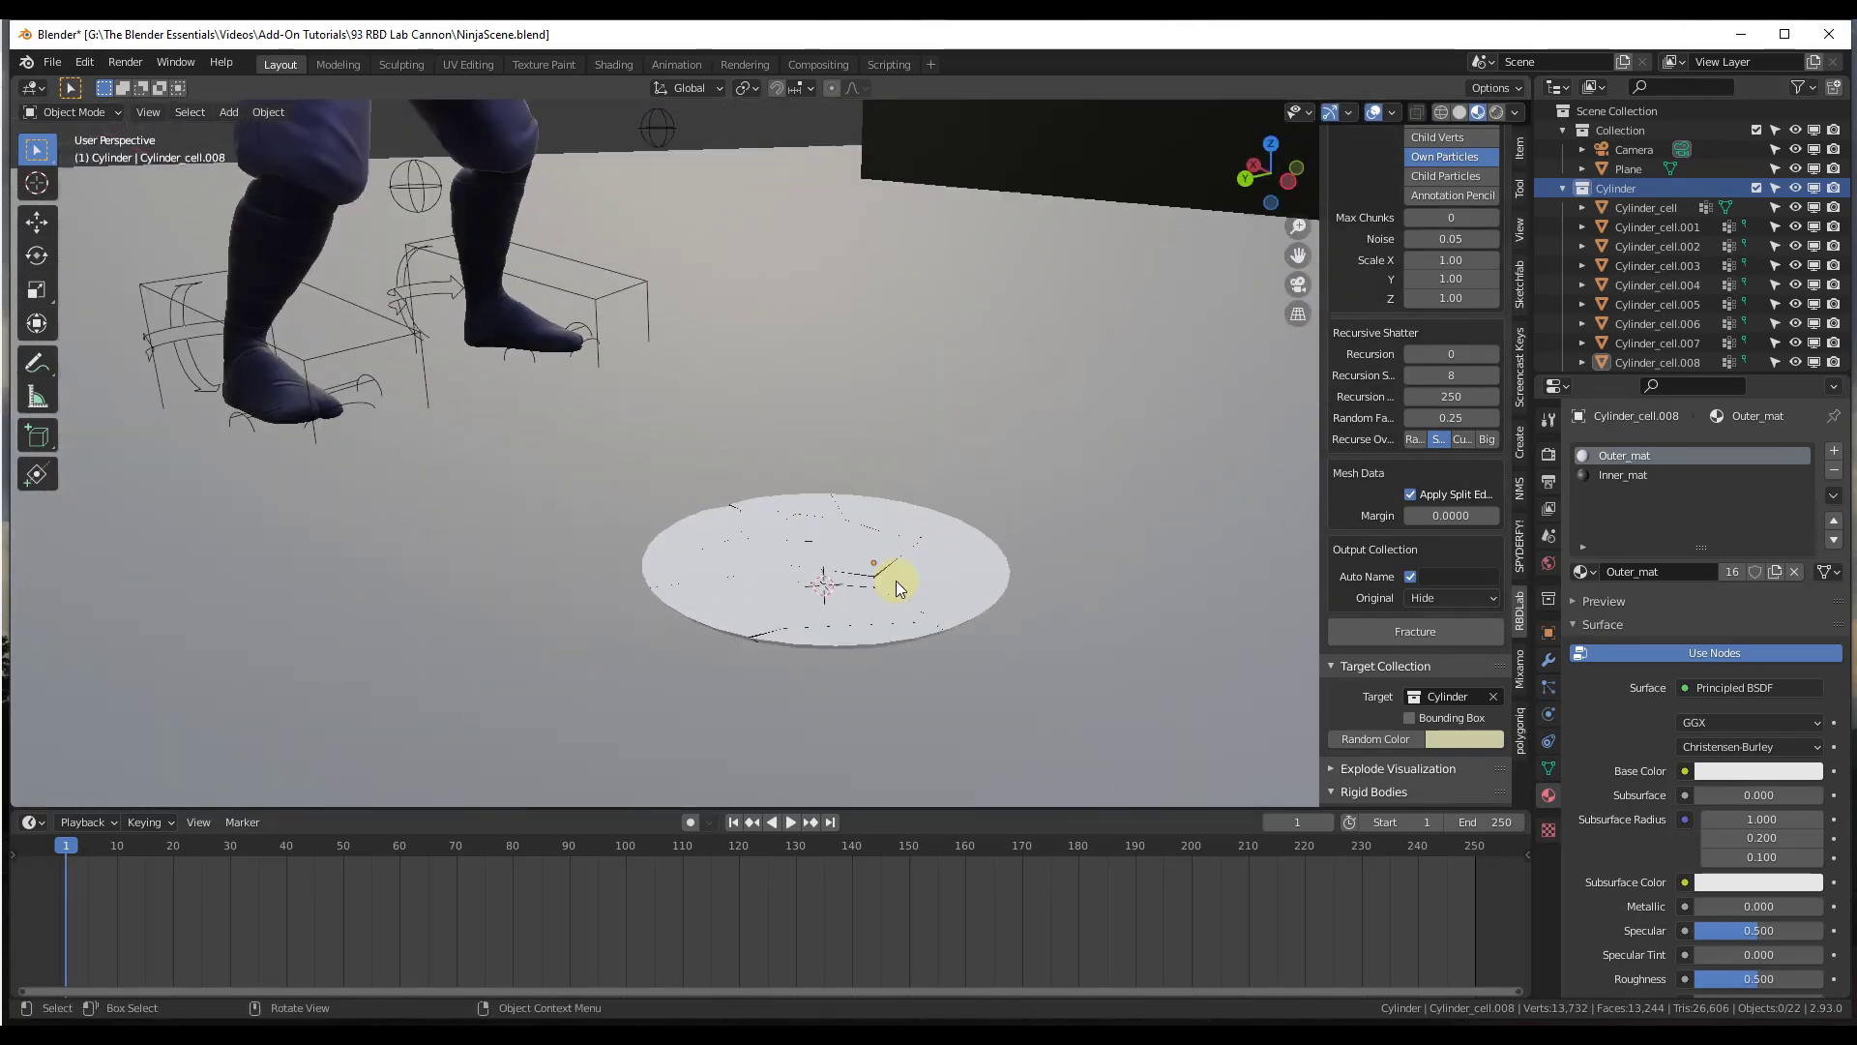
pyautogui.moveTo(771, 591); pyautogui.dragTo(795, 625, button='middle')
pyautogui.scroll(-2, 832, 532)
pyautogui.scroll(-1, 834, 531)
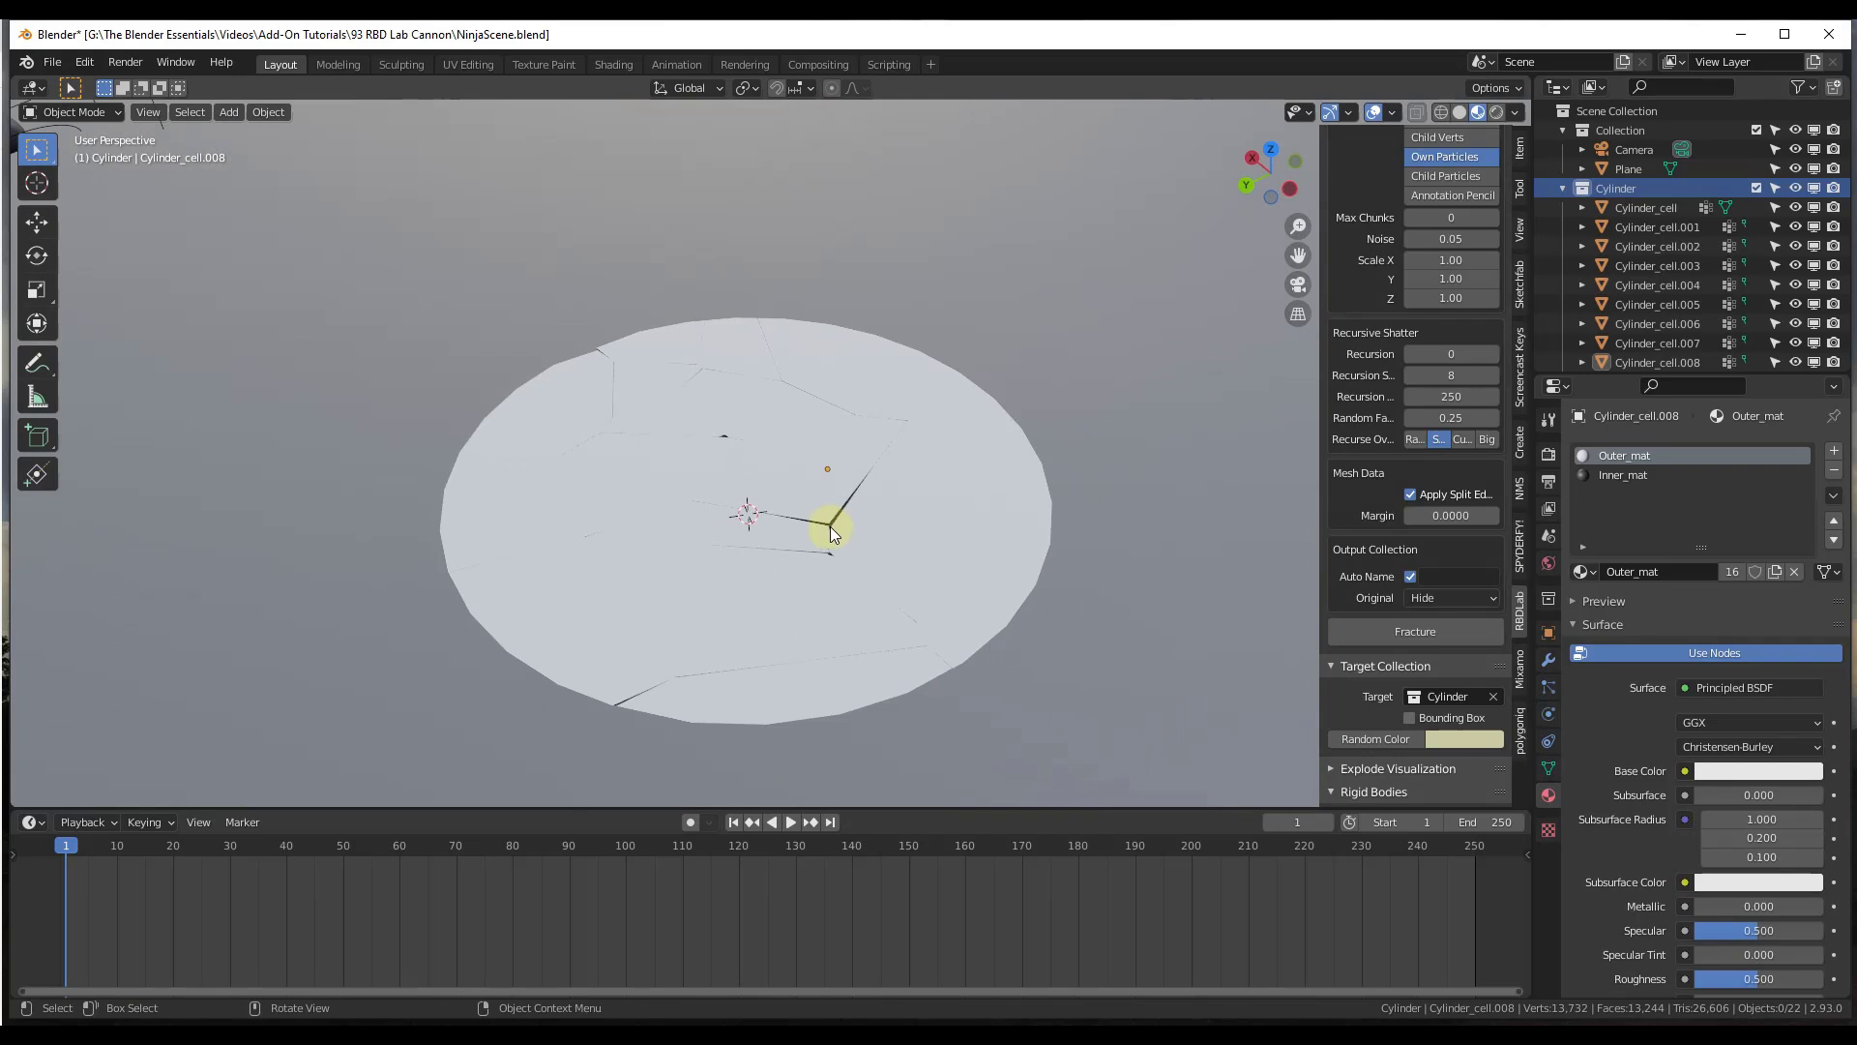
pyautogui.click(862, 538)
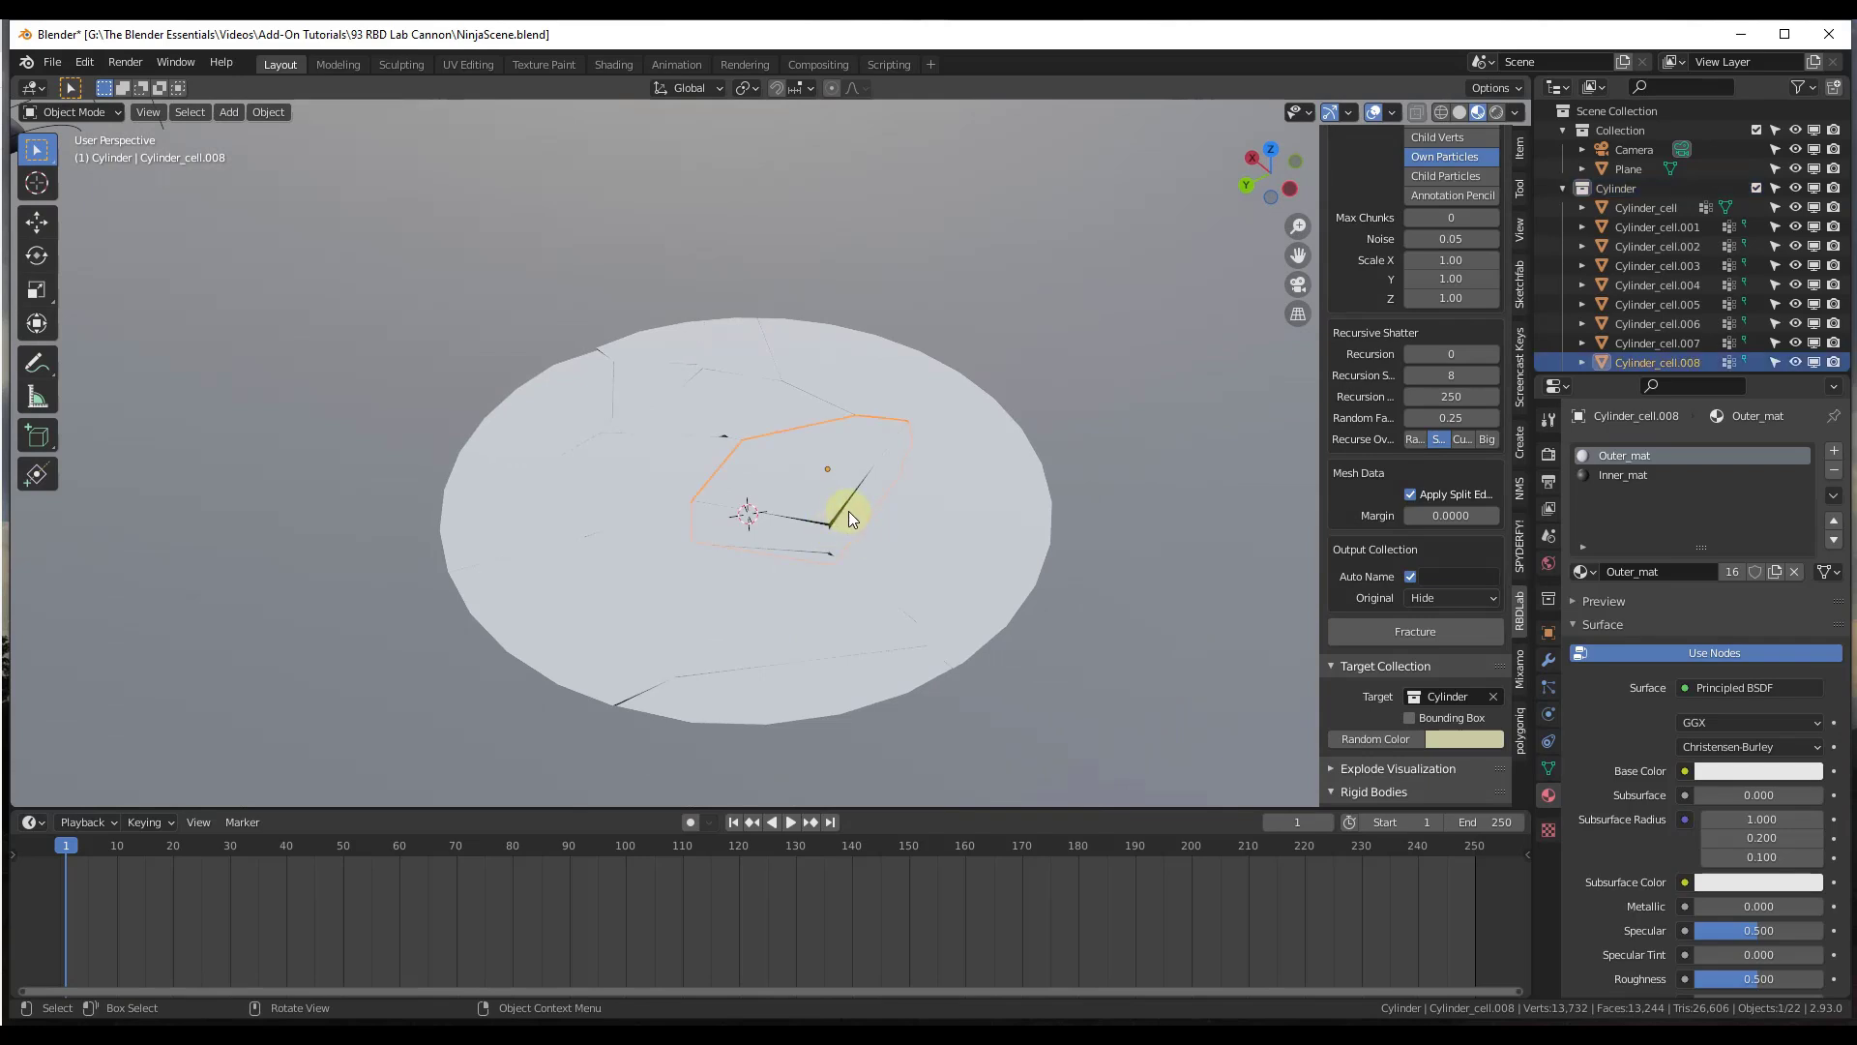
pyautogui.scroll(6, 813, 537)
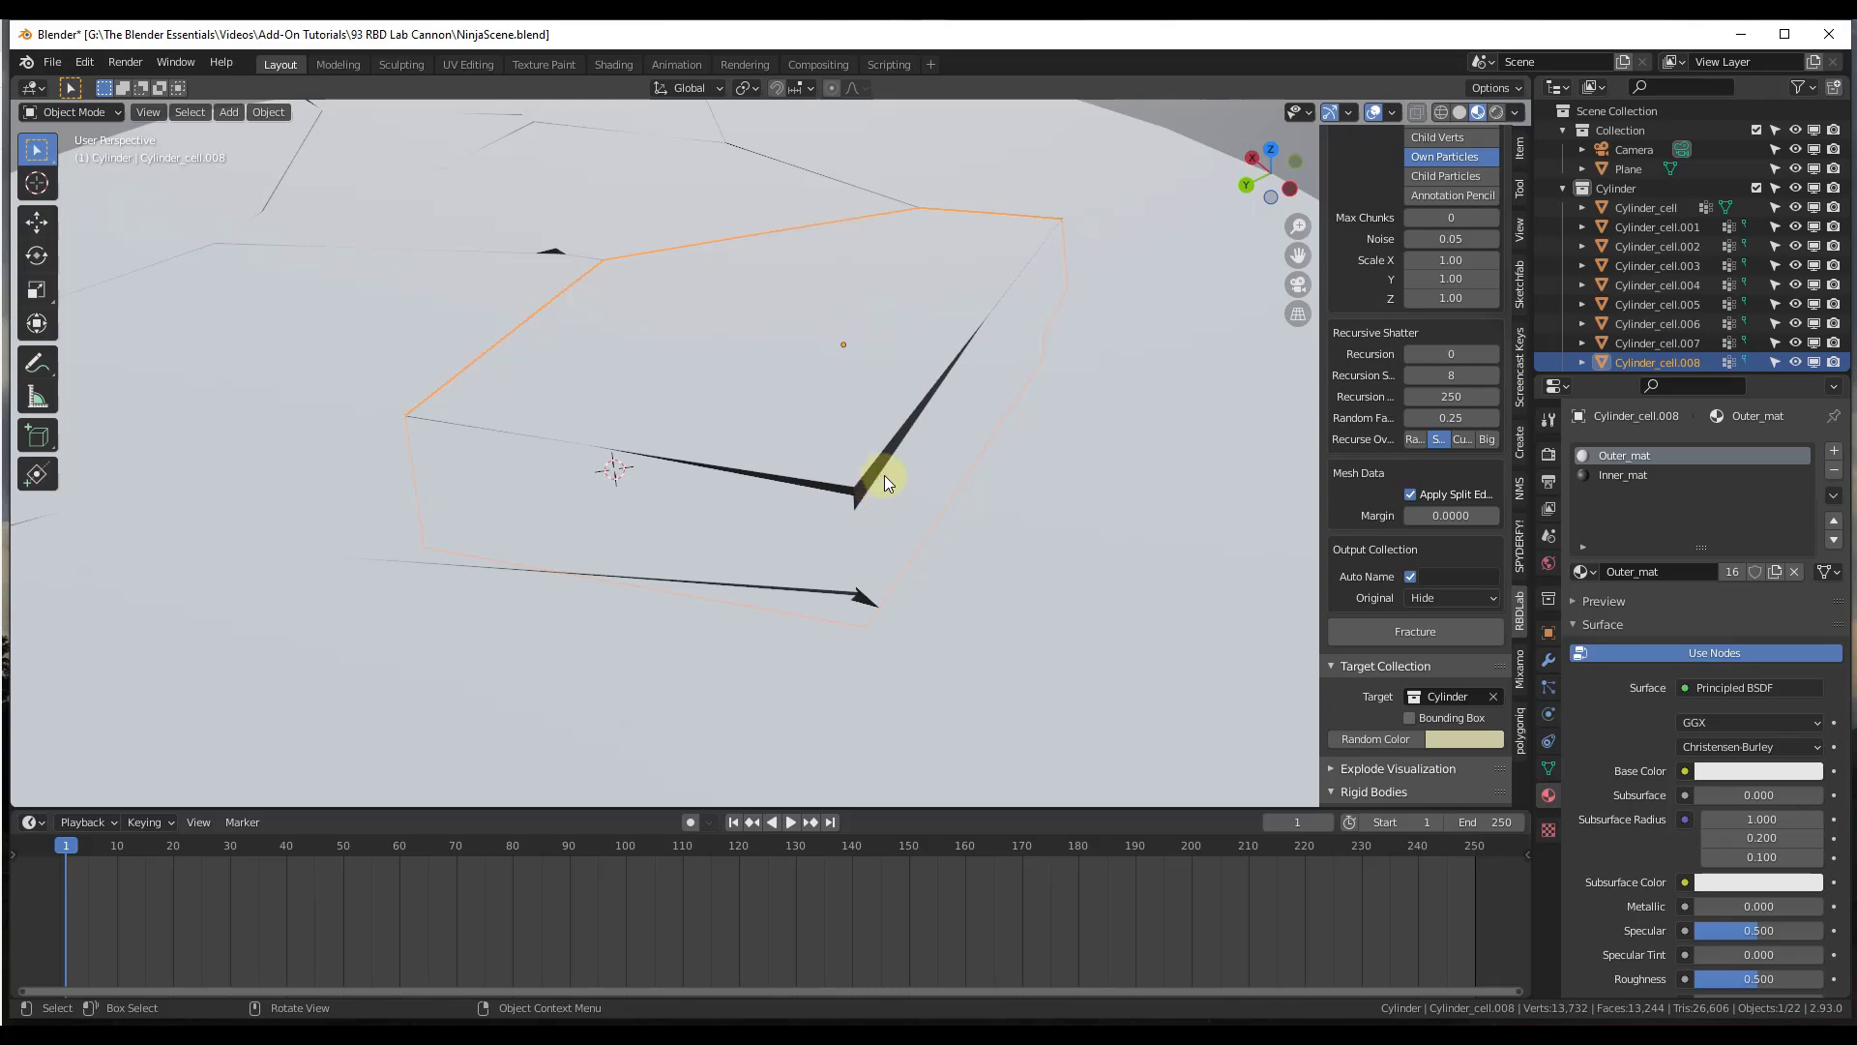
pyautogui.click(1611, 474)
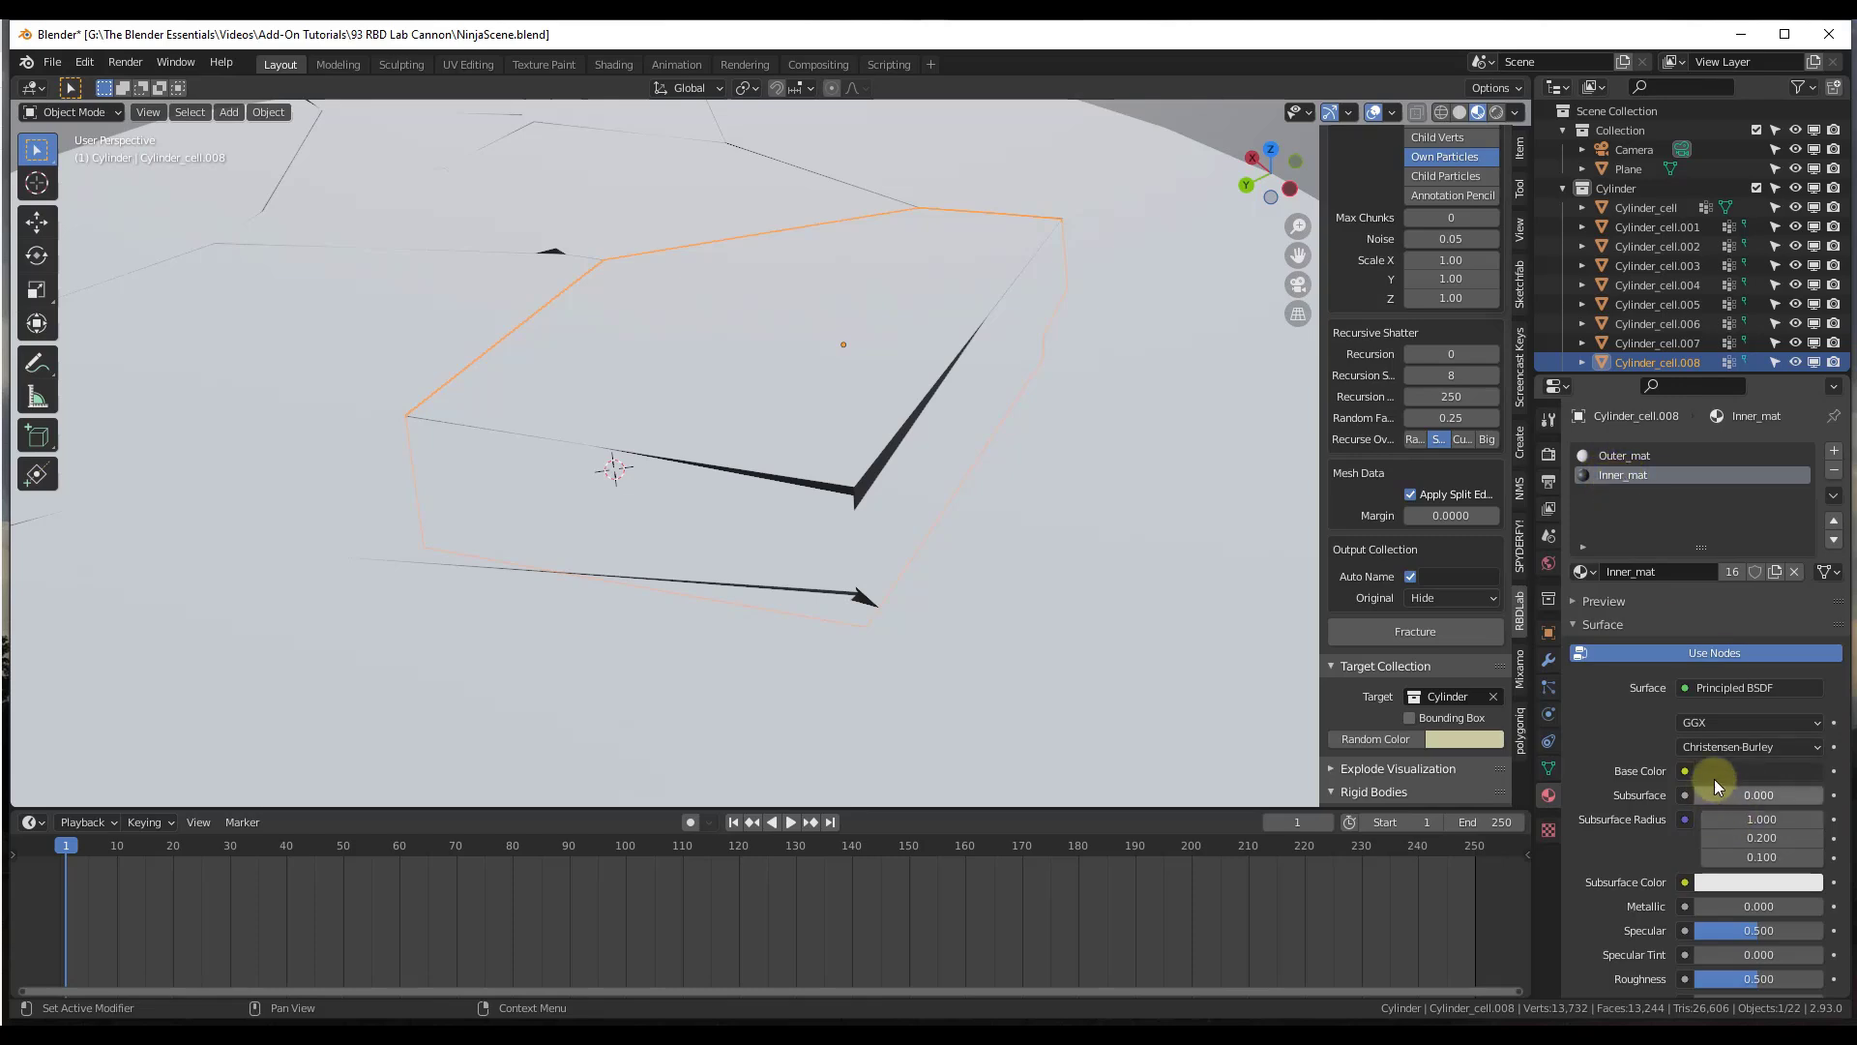
pyautogui.click(1741, 770)
pyautogui.moveTo(1791, 526); pyautogui.dragTo(1807, 491)
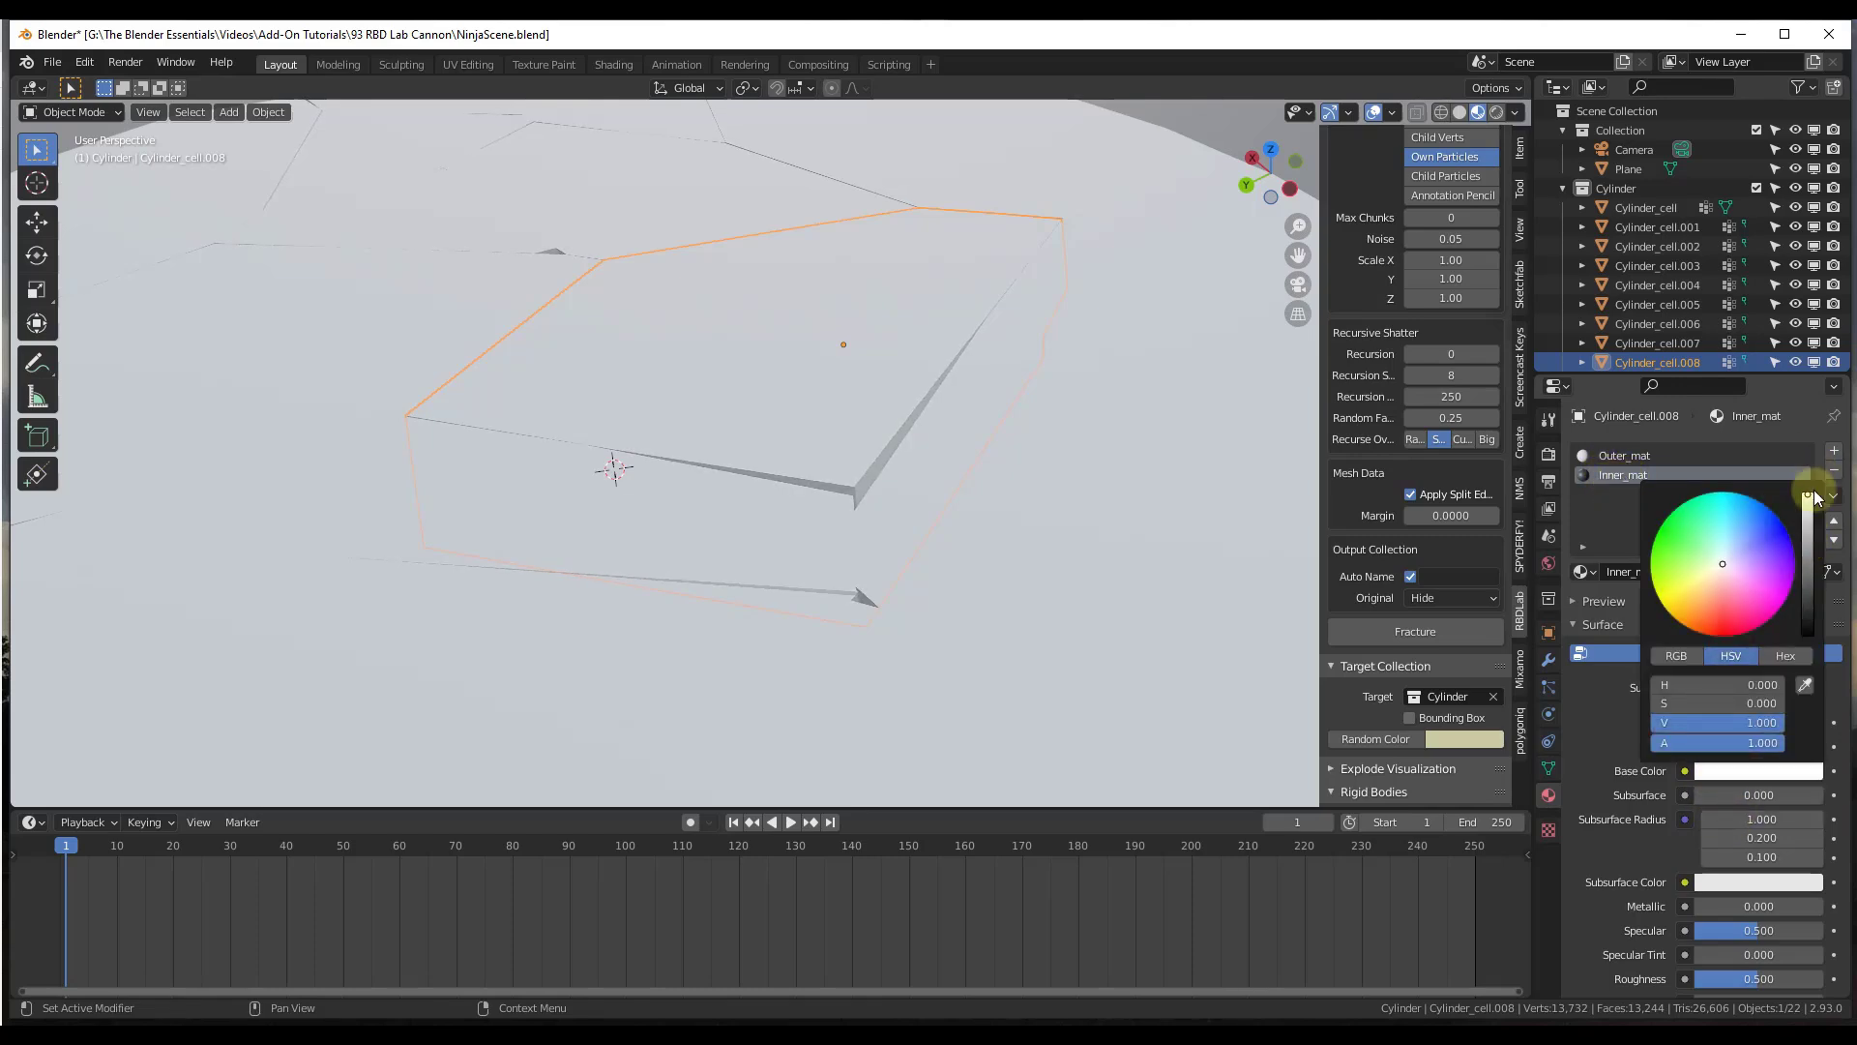
pyautogui.click(1609, 509)
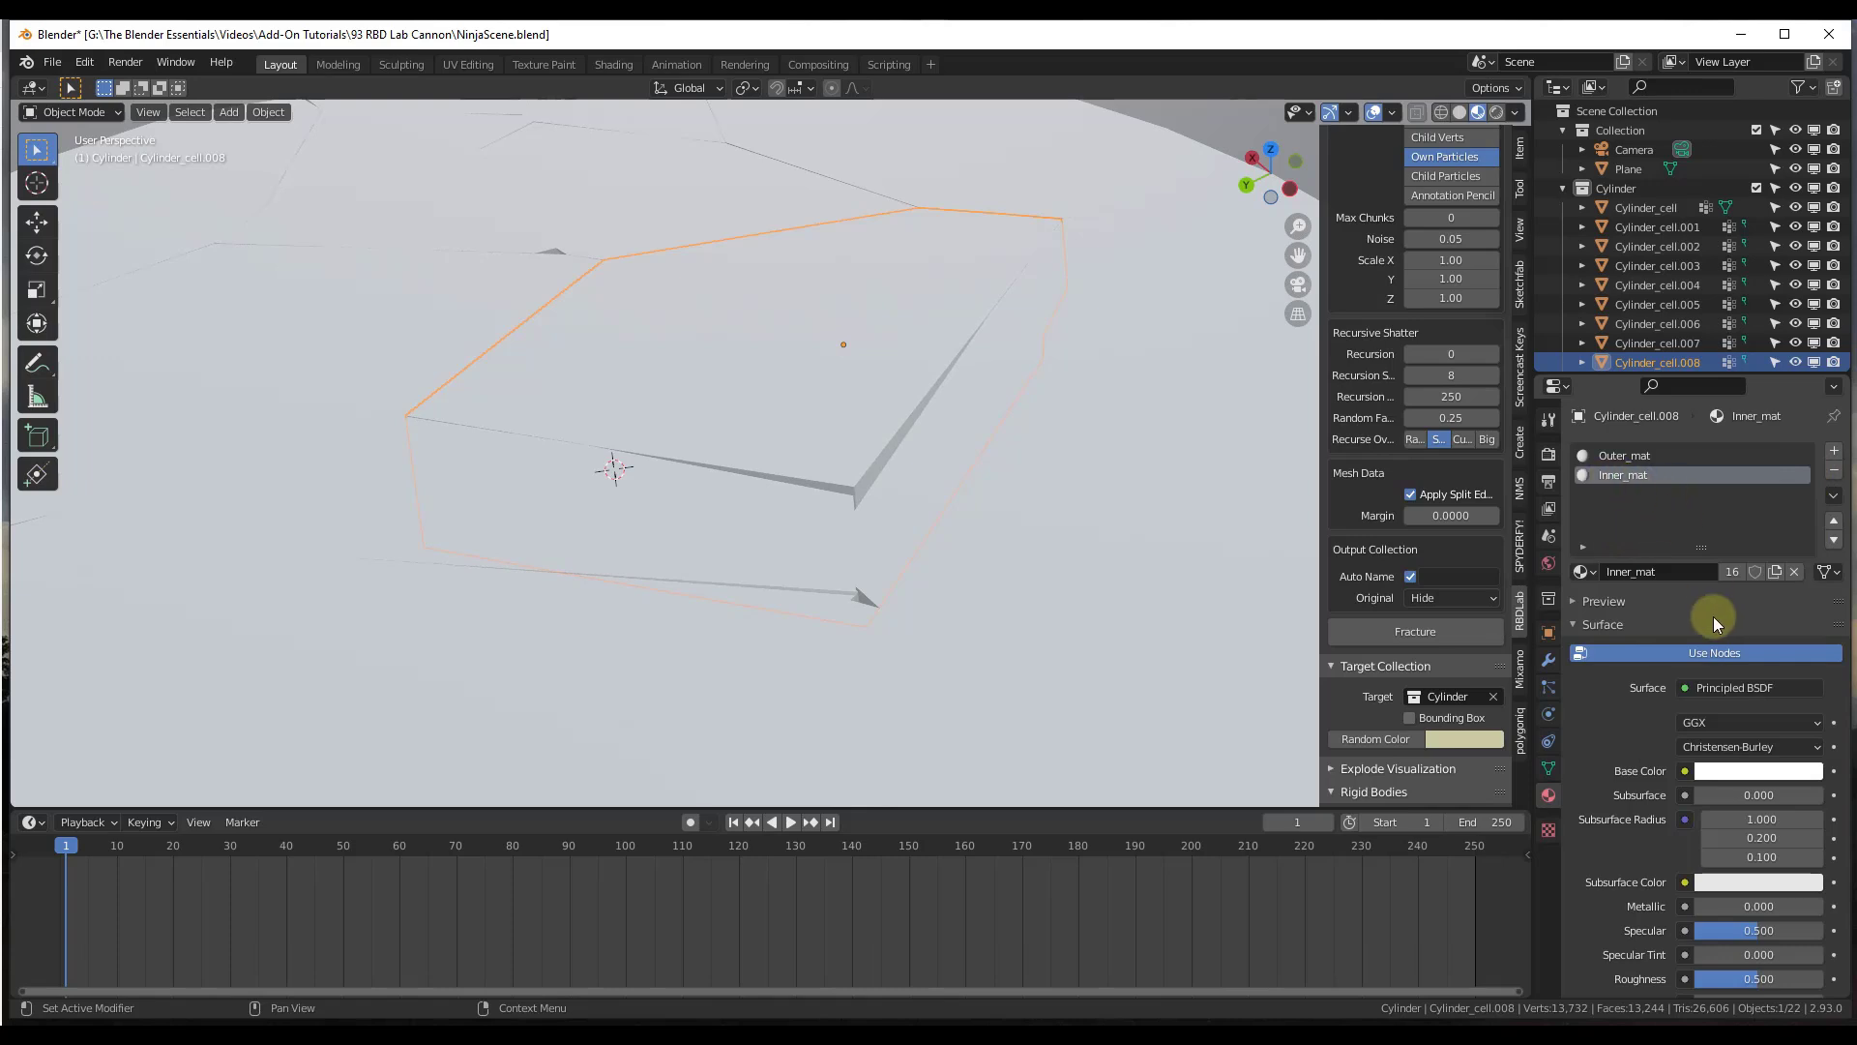
# Step: Deselect the piece by picking the ground plane and examine the disc's cracks from several angles
pyautogui.scroll(-6, 899, 445)
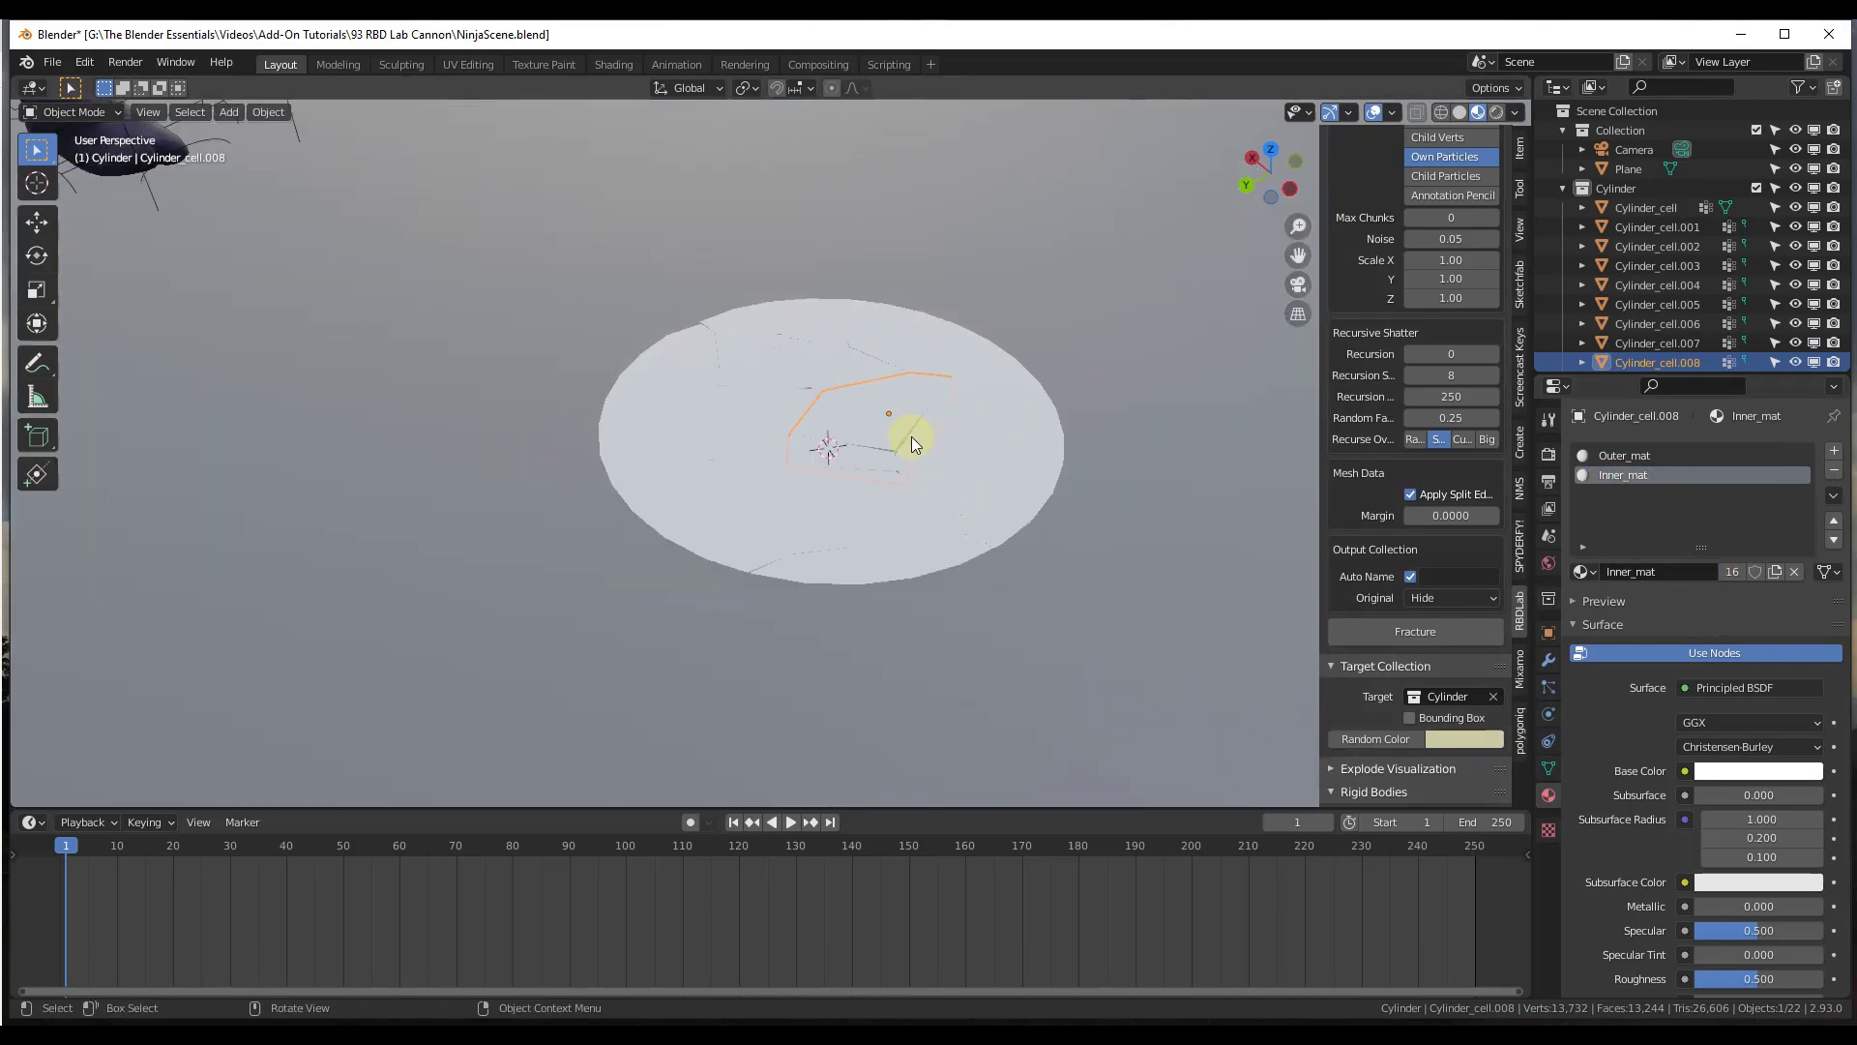
pyautogui.click(1075, 612)
pyautogui.moveTo(967, 439); pyautogui.dragTo(513, 391, button='middle')
pyautogui.scroll(8, 416, 473)
pyautogui.scroll(-10, 426, 461)
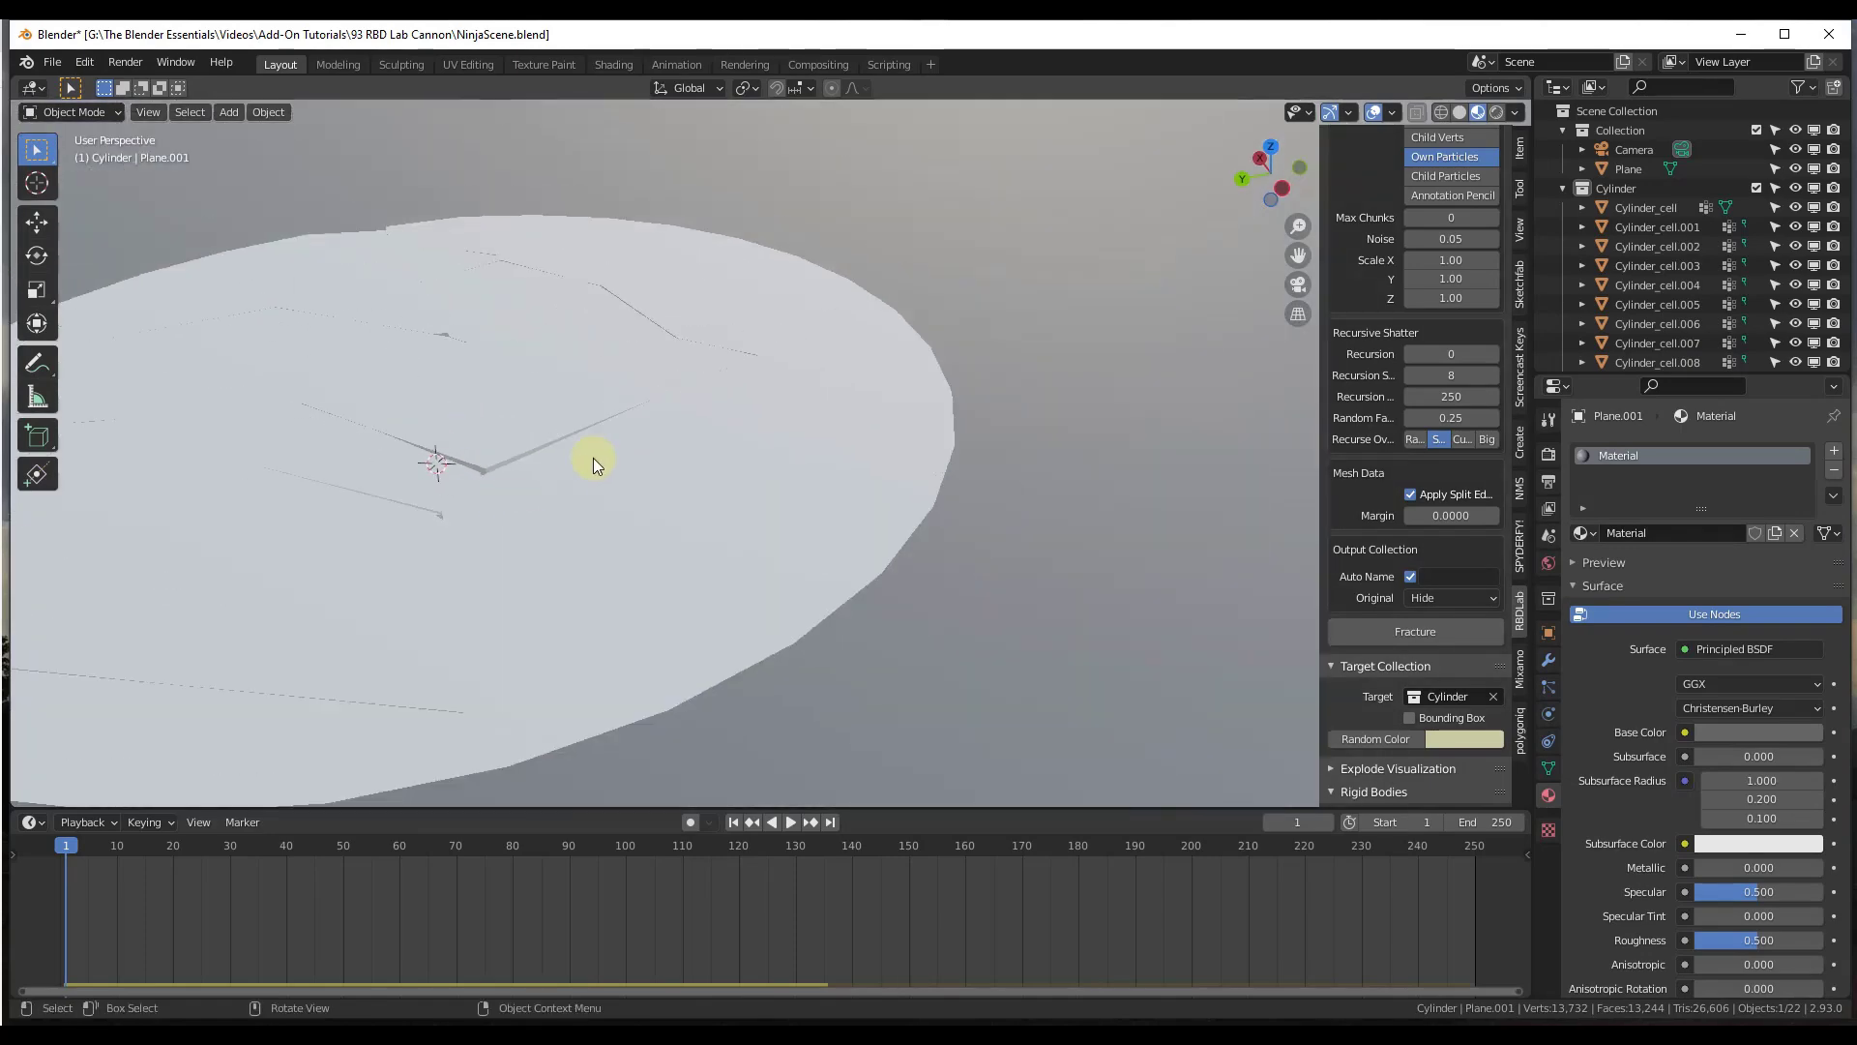
pyautogui.moveTo(609, 435); pyautogui.dragTo(832, 455, button='middle')
# Step: Play the scene animation to about frame 51 and pause it
pyautogui.scroll(-6, 832, 455)
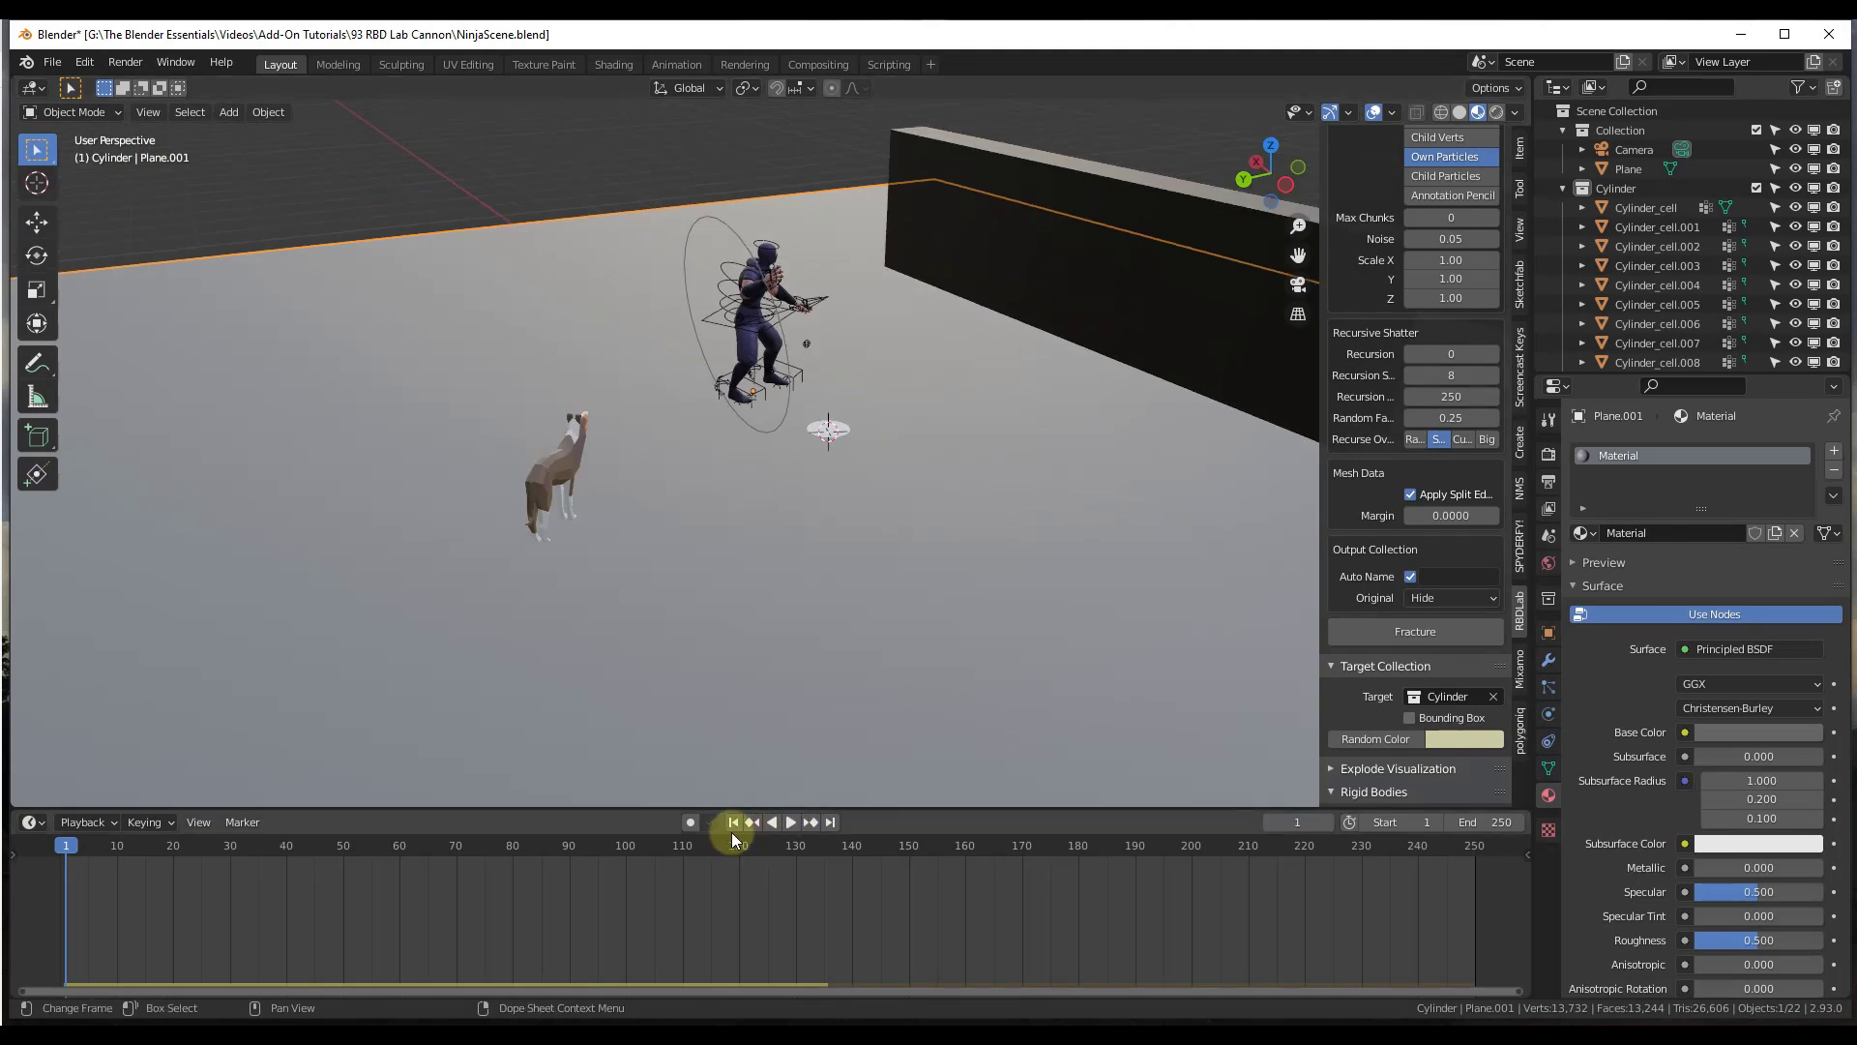
pyautogui.click(789, 823)
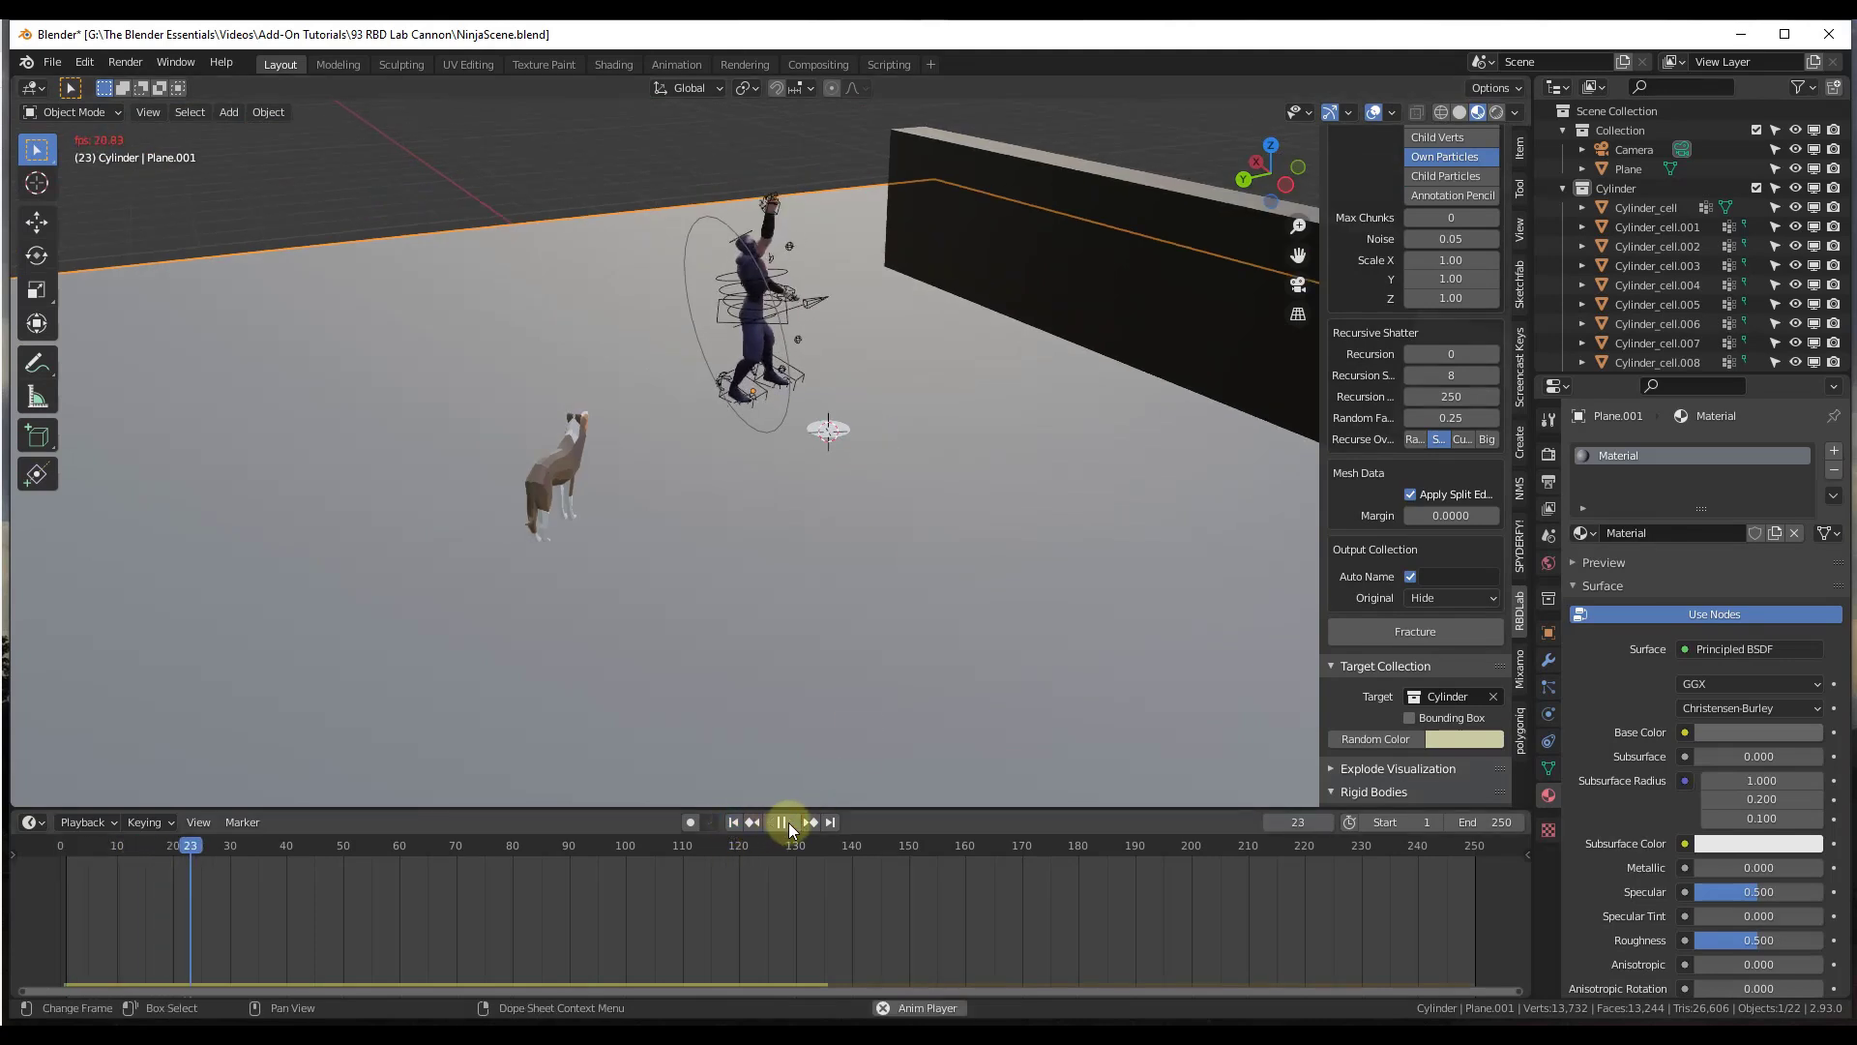
pyautogui.click(787, 822)
# Step: Find the hidden original Cylinder object in the outliner and make it visible in the viewport
pyautogui.scroll(-5, 1680, 257)
pyautogui.scroll(-2, 1680, 256)
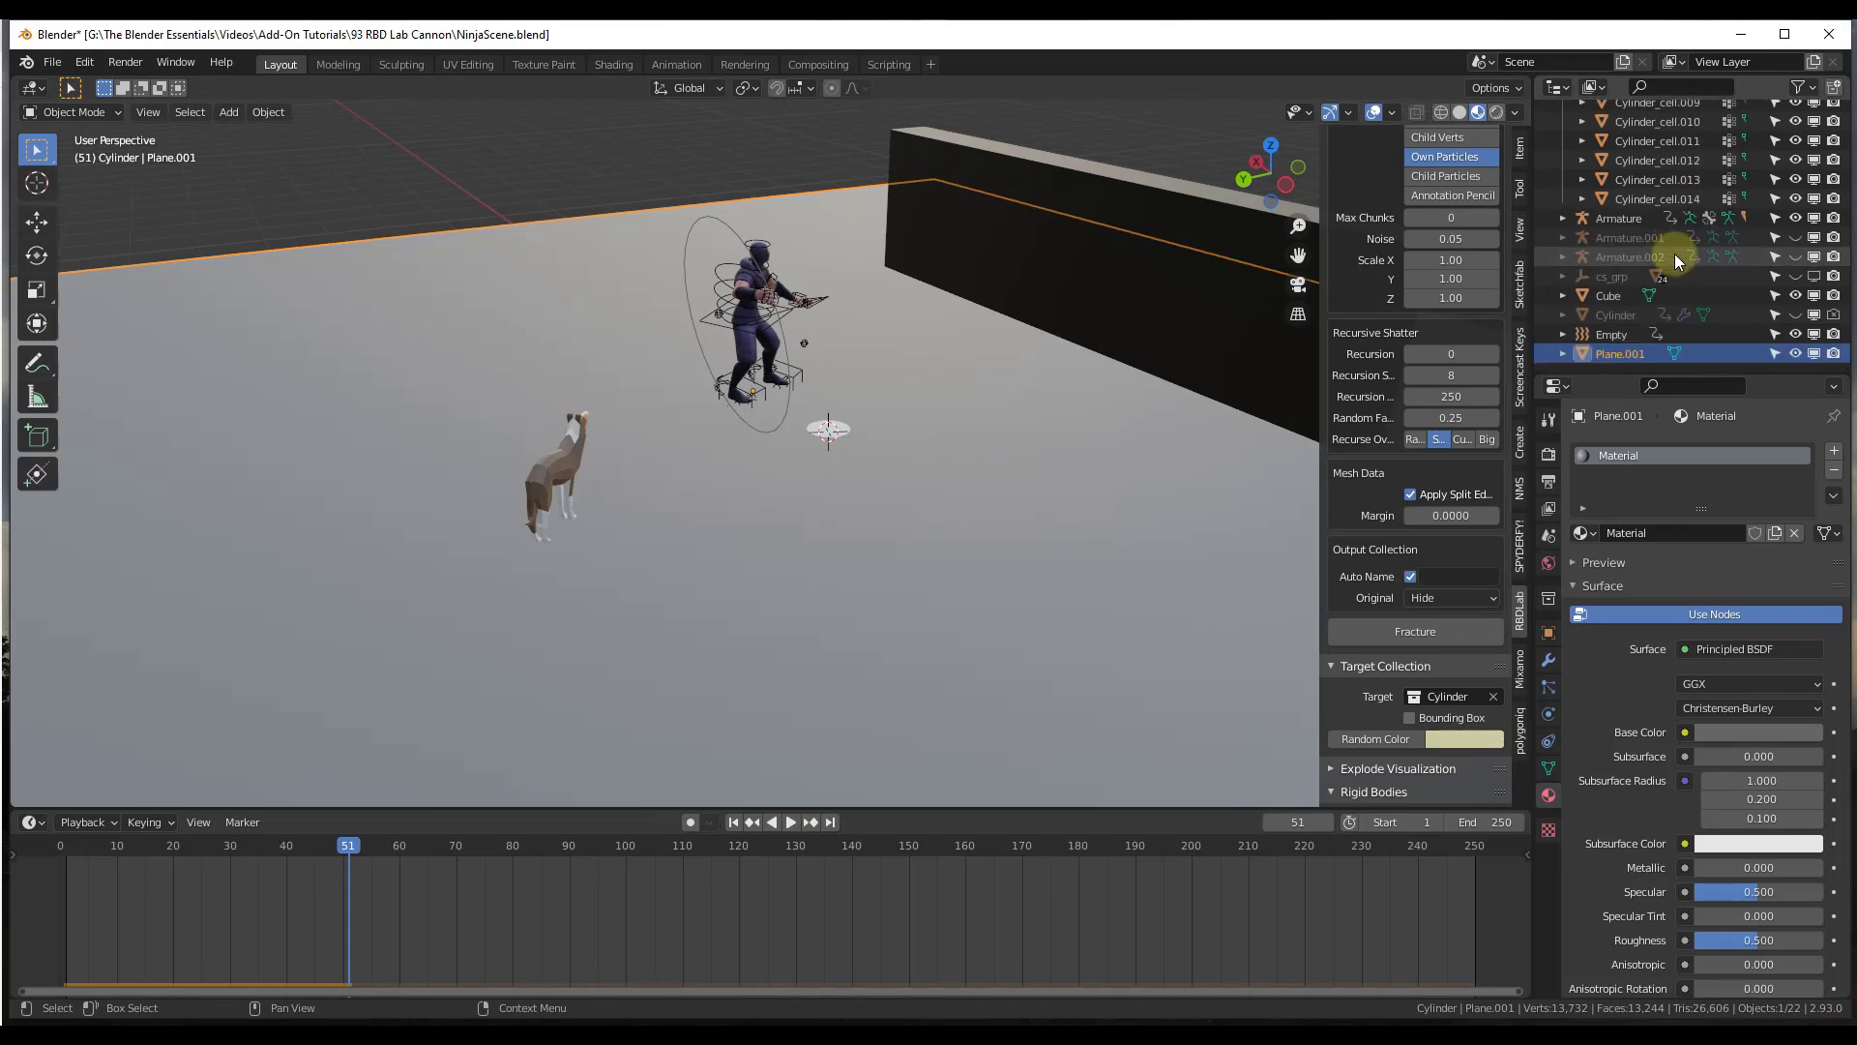
pyautogui.click(1792, 316)
pyautogui.click(1793, 312)
pyautogui.click(1793, 311)
pyautogui.click(1793, 312)
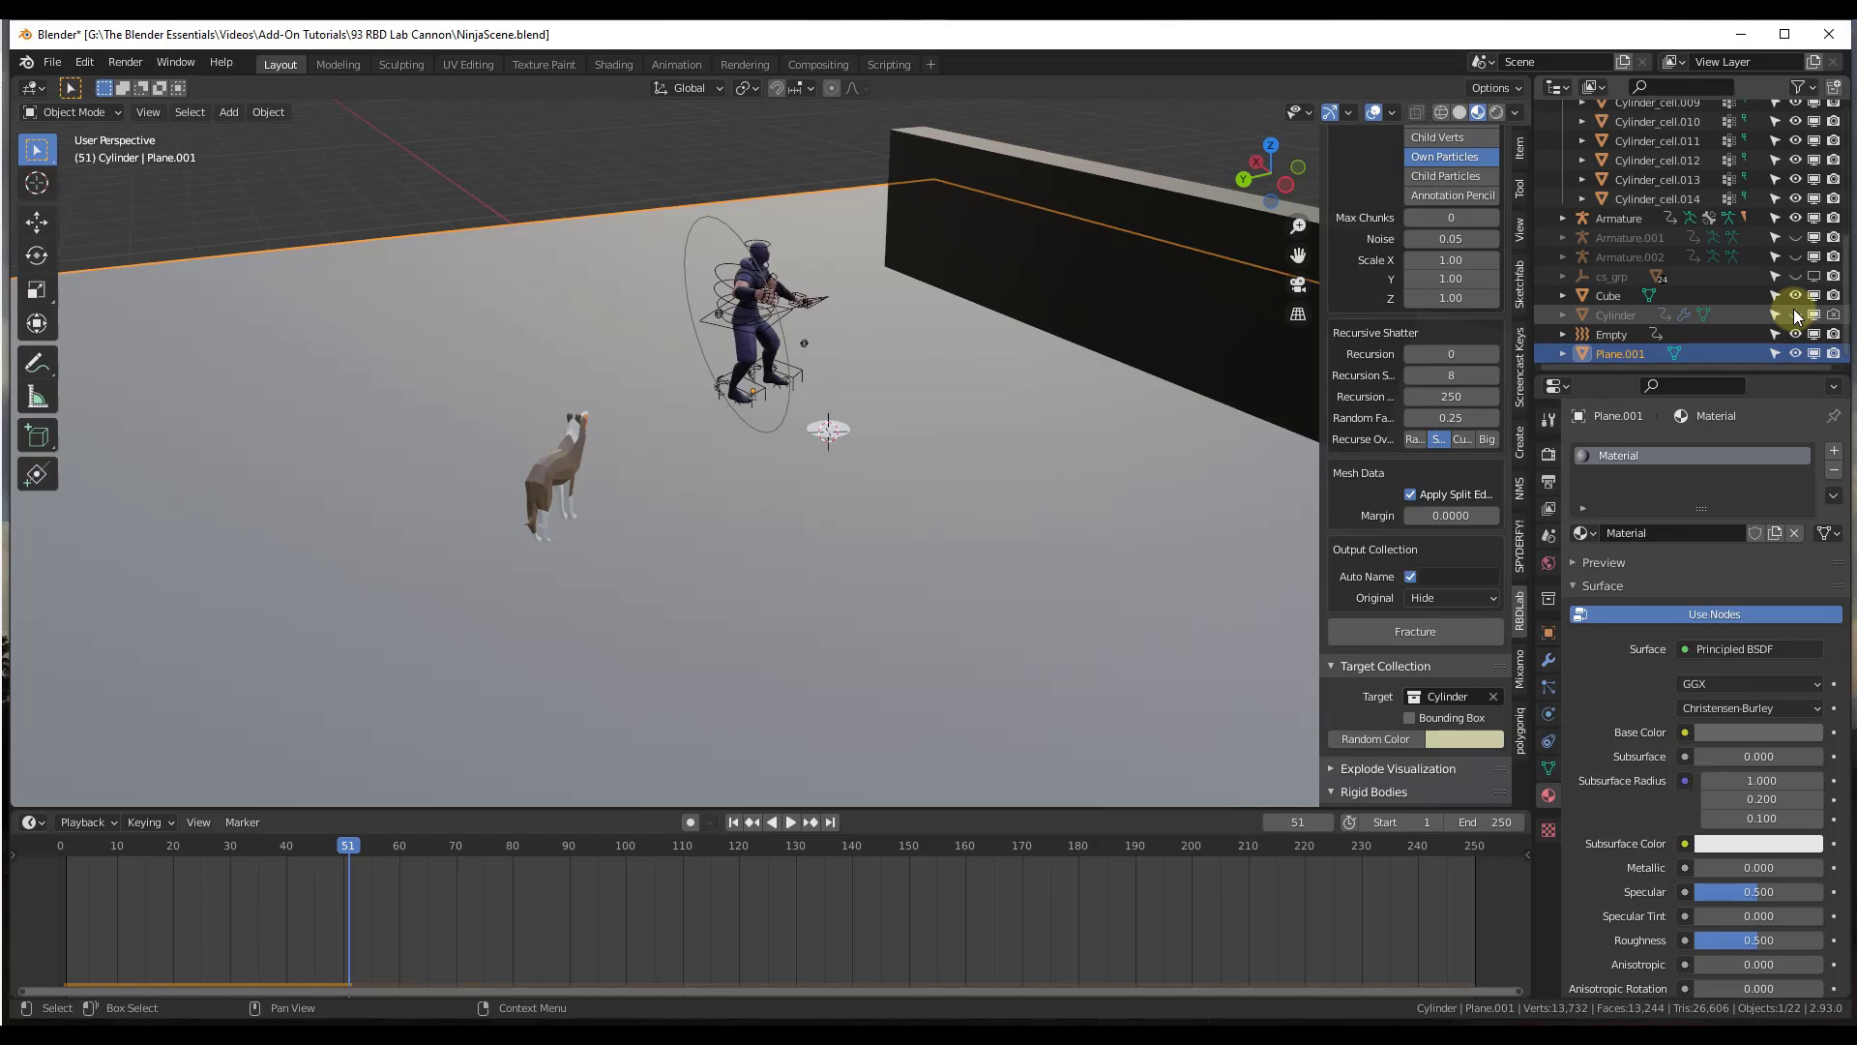
pyautogui.click(1793, 312)
# Step: Rewind the timeline to frame 0, play the animation, and return to the Cylinder collection in the outliner
pyautogui.moveTo(345, 863); pyautogui.dragTo(46, 849)
pyautogui.click(791, 823)
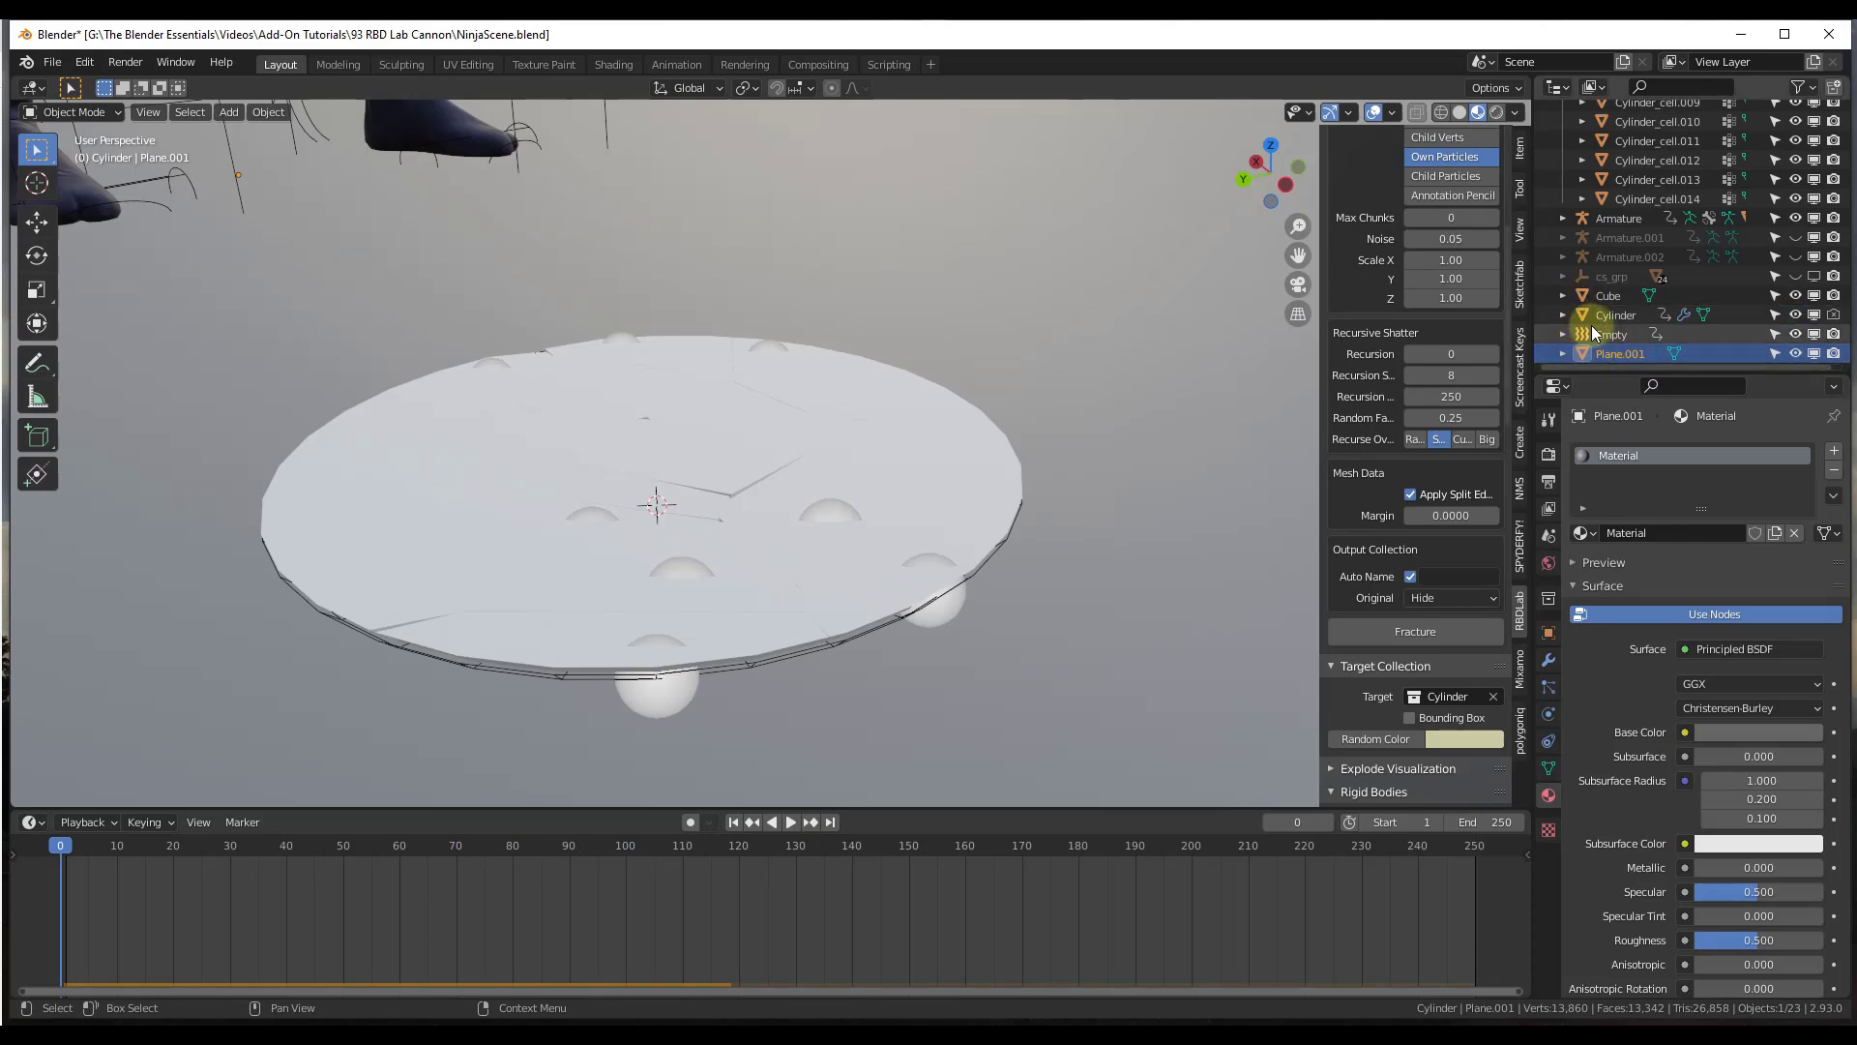
pyautogui.scroll(-6, 750, 524)
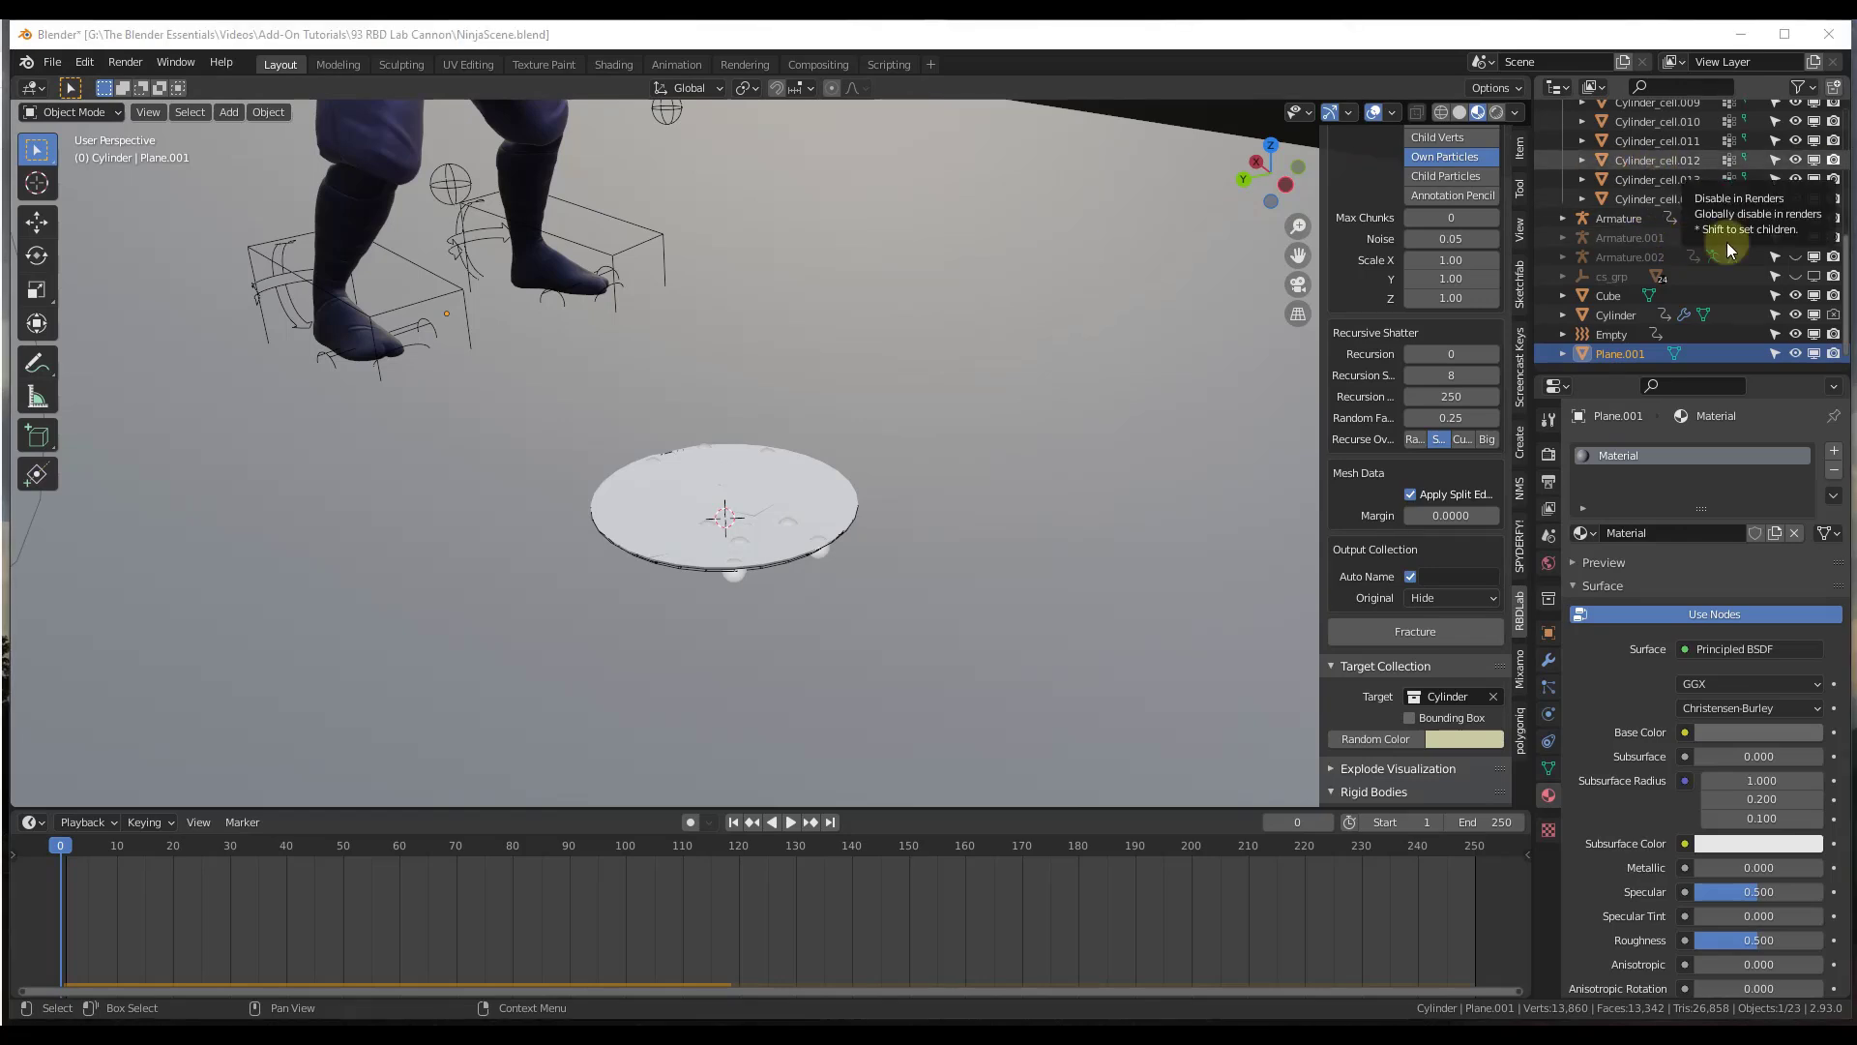
pyautogui.scroll(5, 1667, 182)
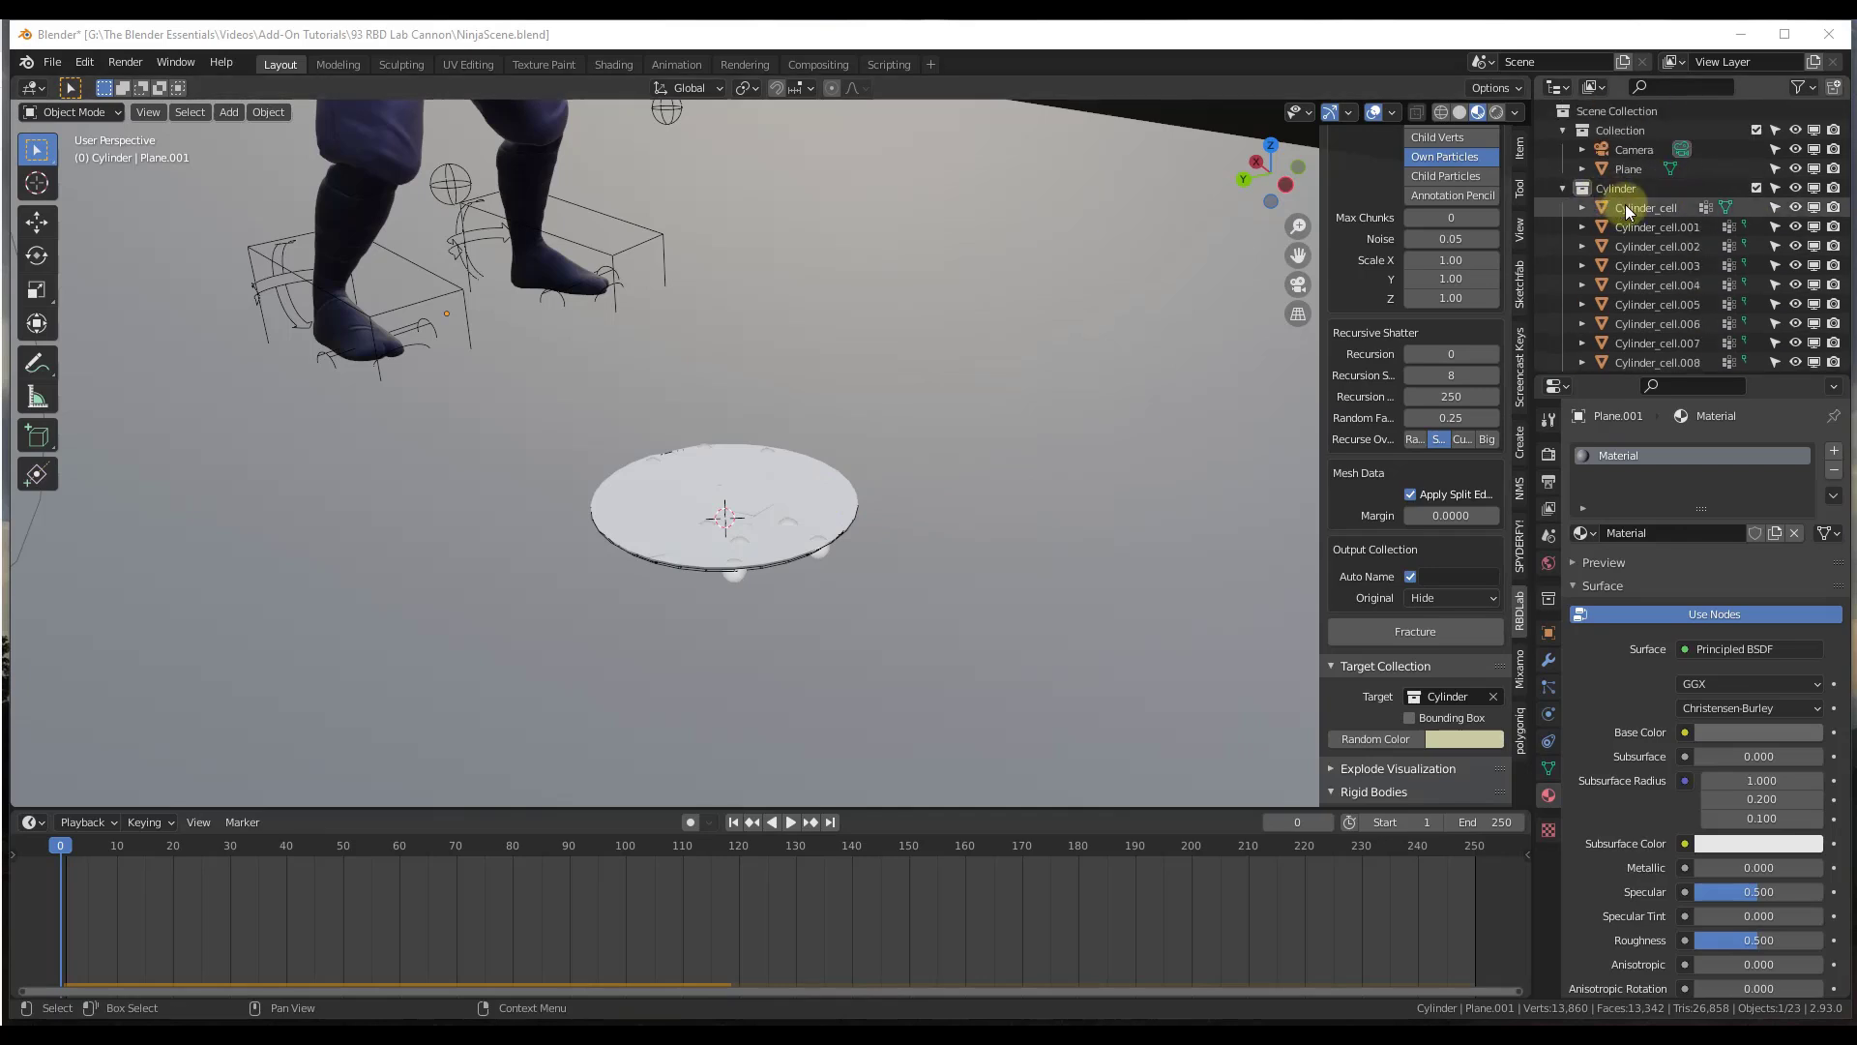
# Step: Select all Cylinder_cell pieces plus the original Cylinder as the active object, and parent the pieces to it with the Object option
pyautogui.click(1633, 207)
pyautogui.scroll(-5, 1644, 276)
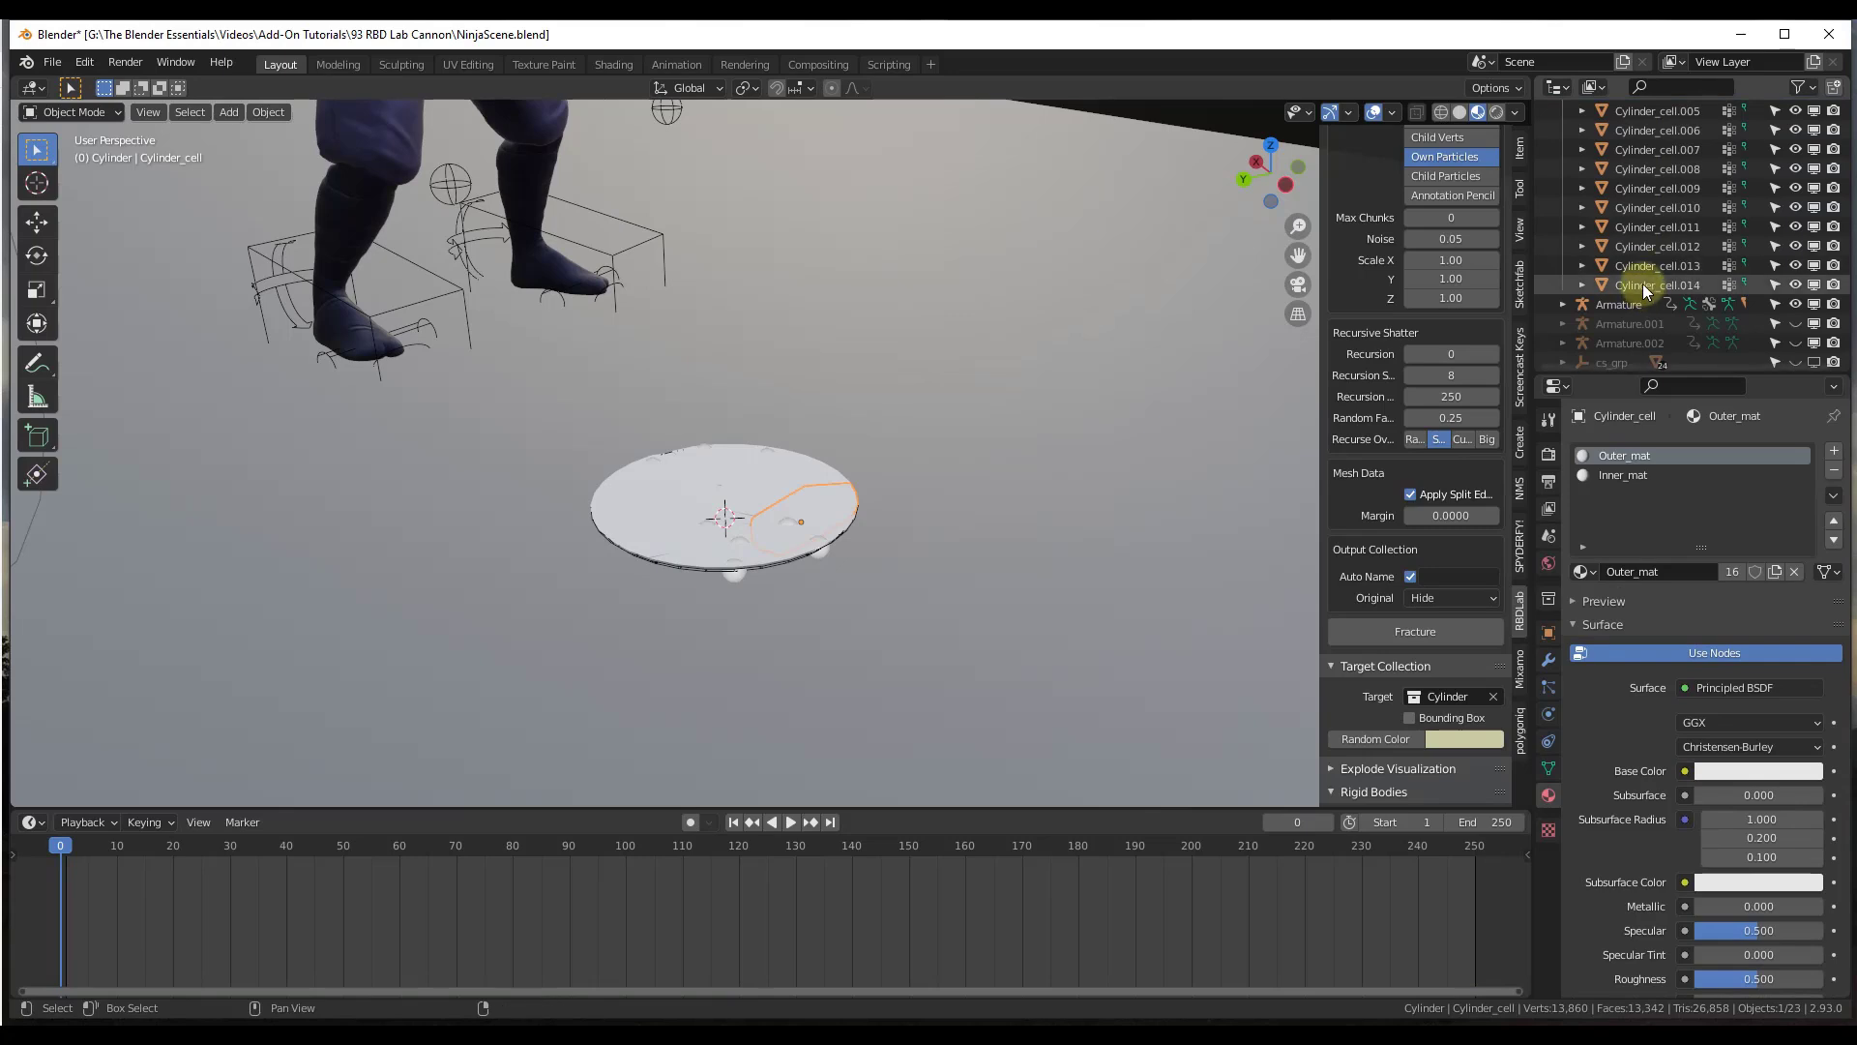
pyautogui.keyDown('shift'); pyautogui.click(1642, 283); pyautogui.keyUp('shift')
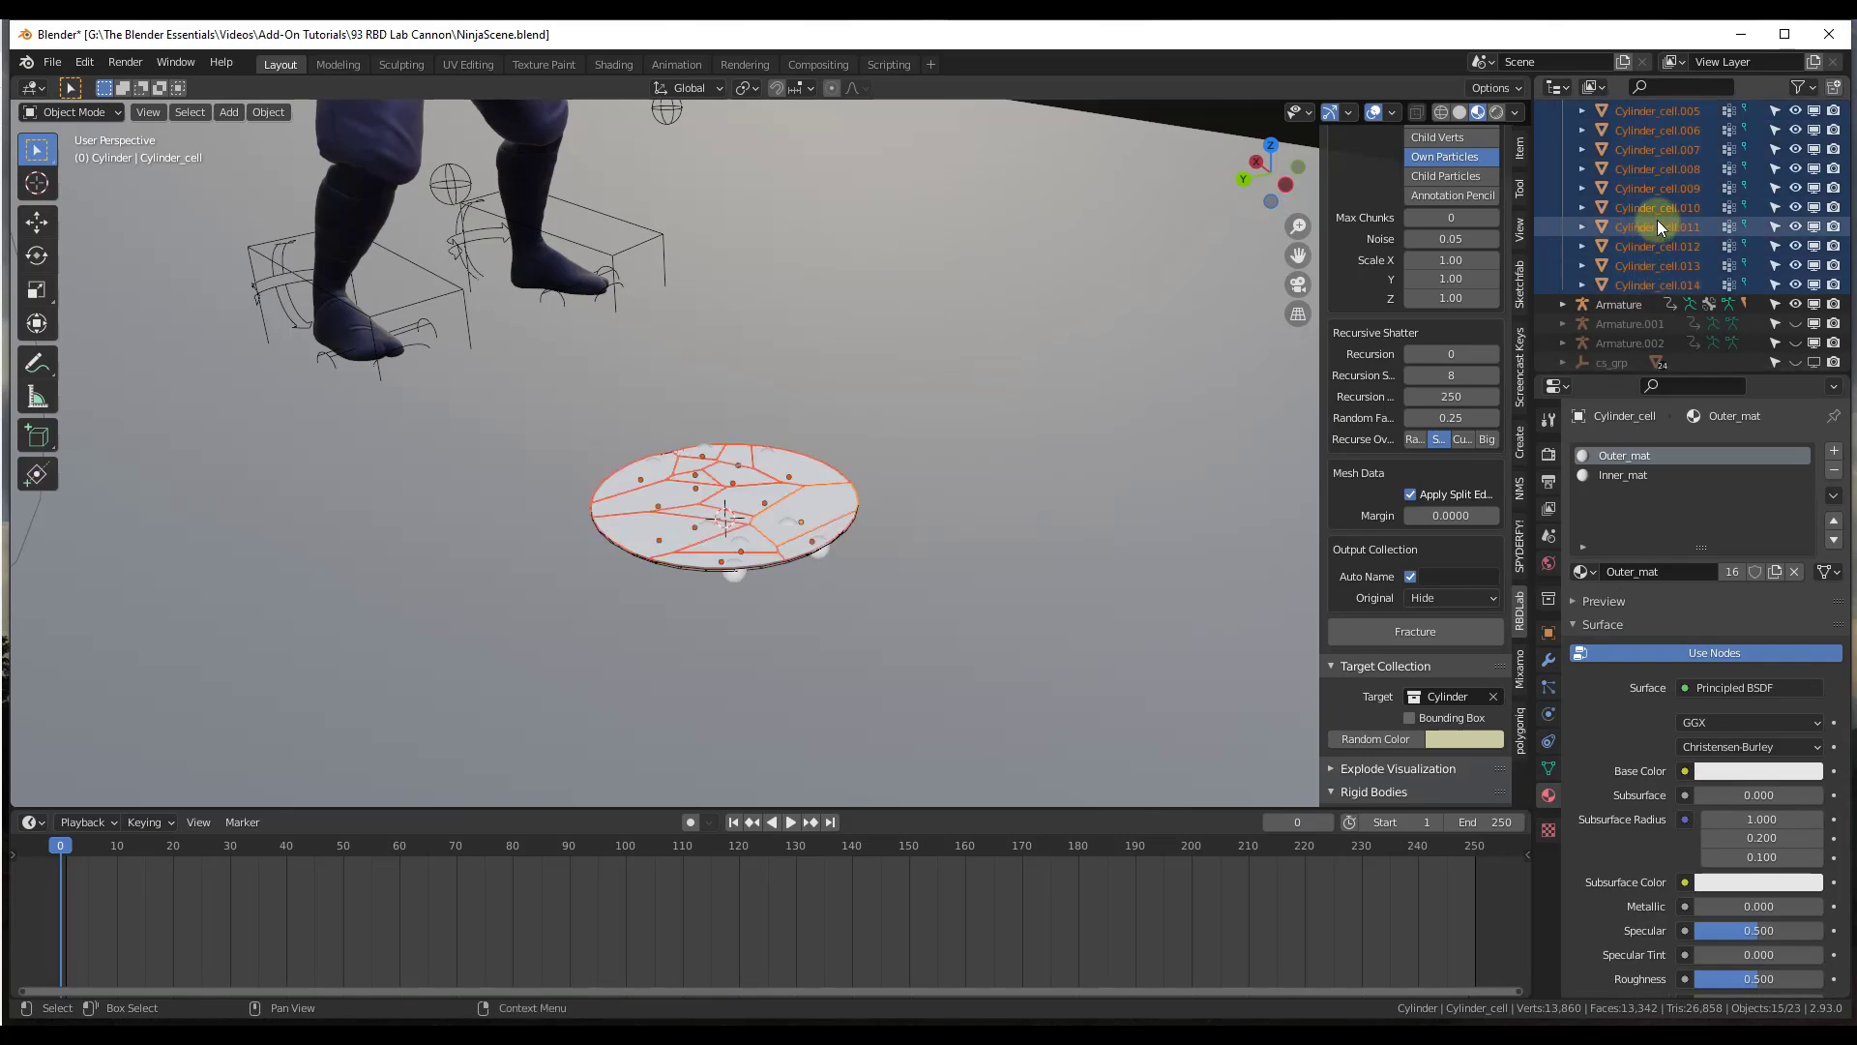
pyautogui.scroll(-3, 1656, 218)
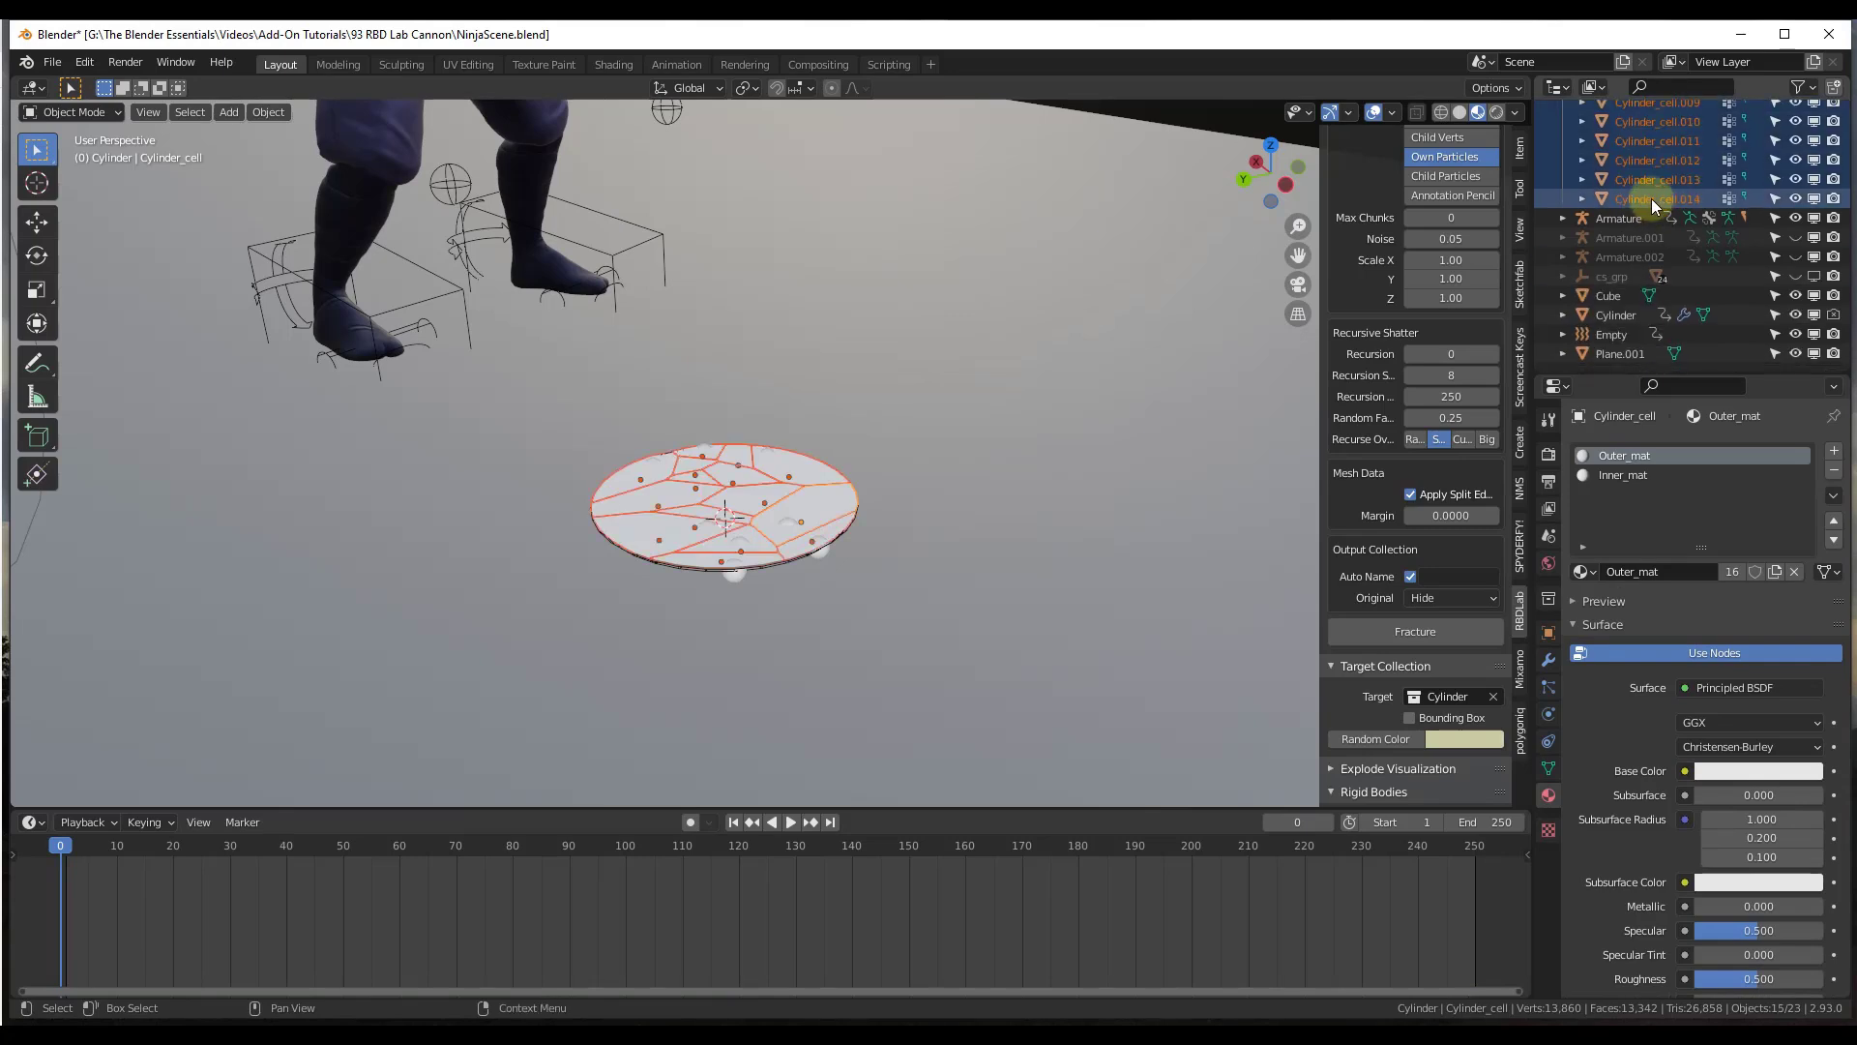
pyautogui.keyDown('ctrl'); pyautogui.click(1621, 317); pyautogui.keyUp('ctrl')
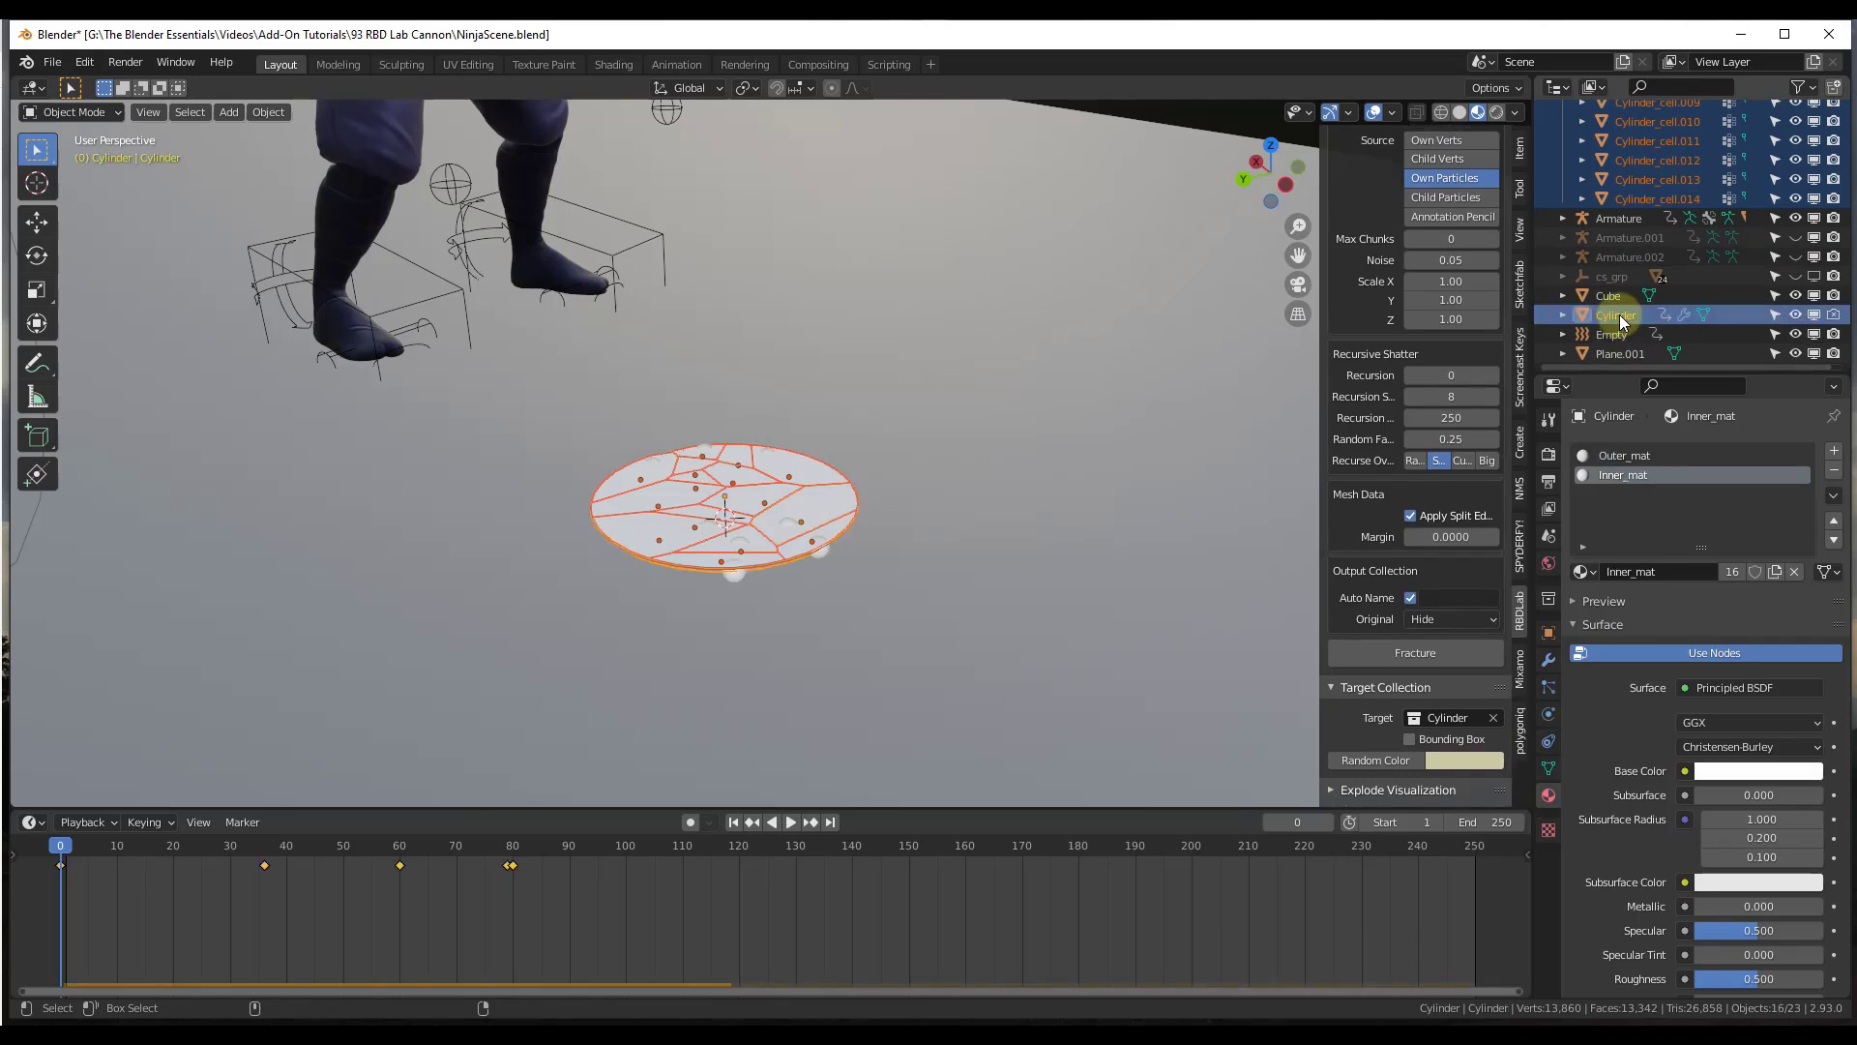
pyautogui.scroll(5, 1646, 180)
pyautogui.scroll(-5, 1650, 271)
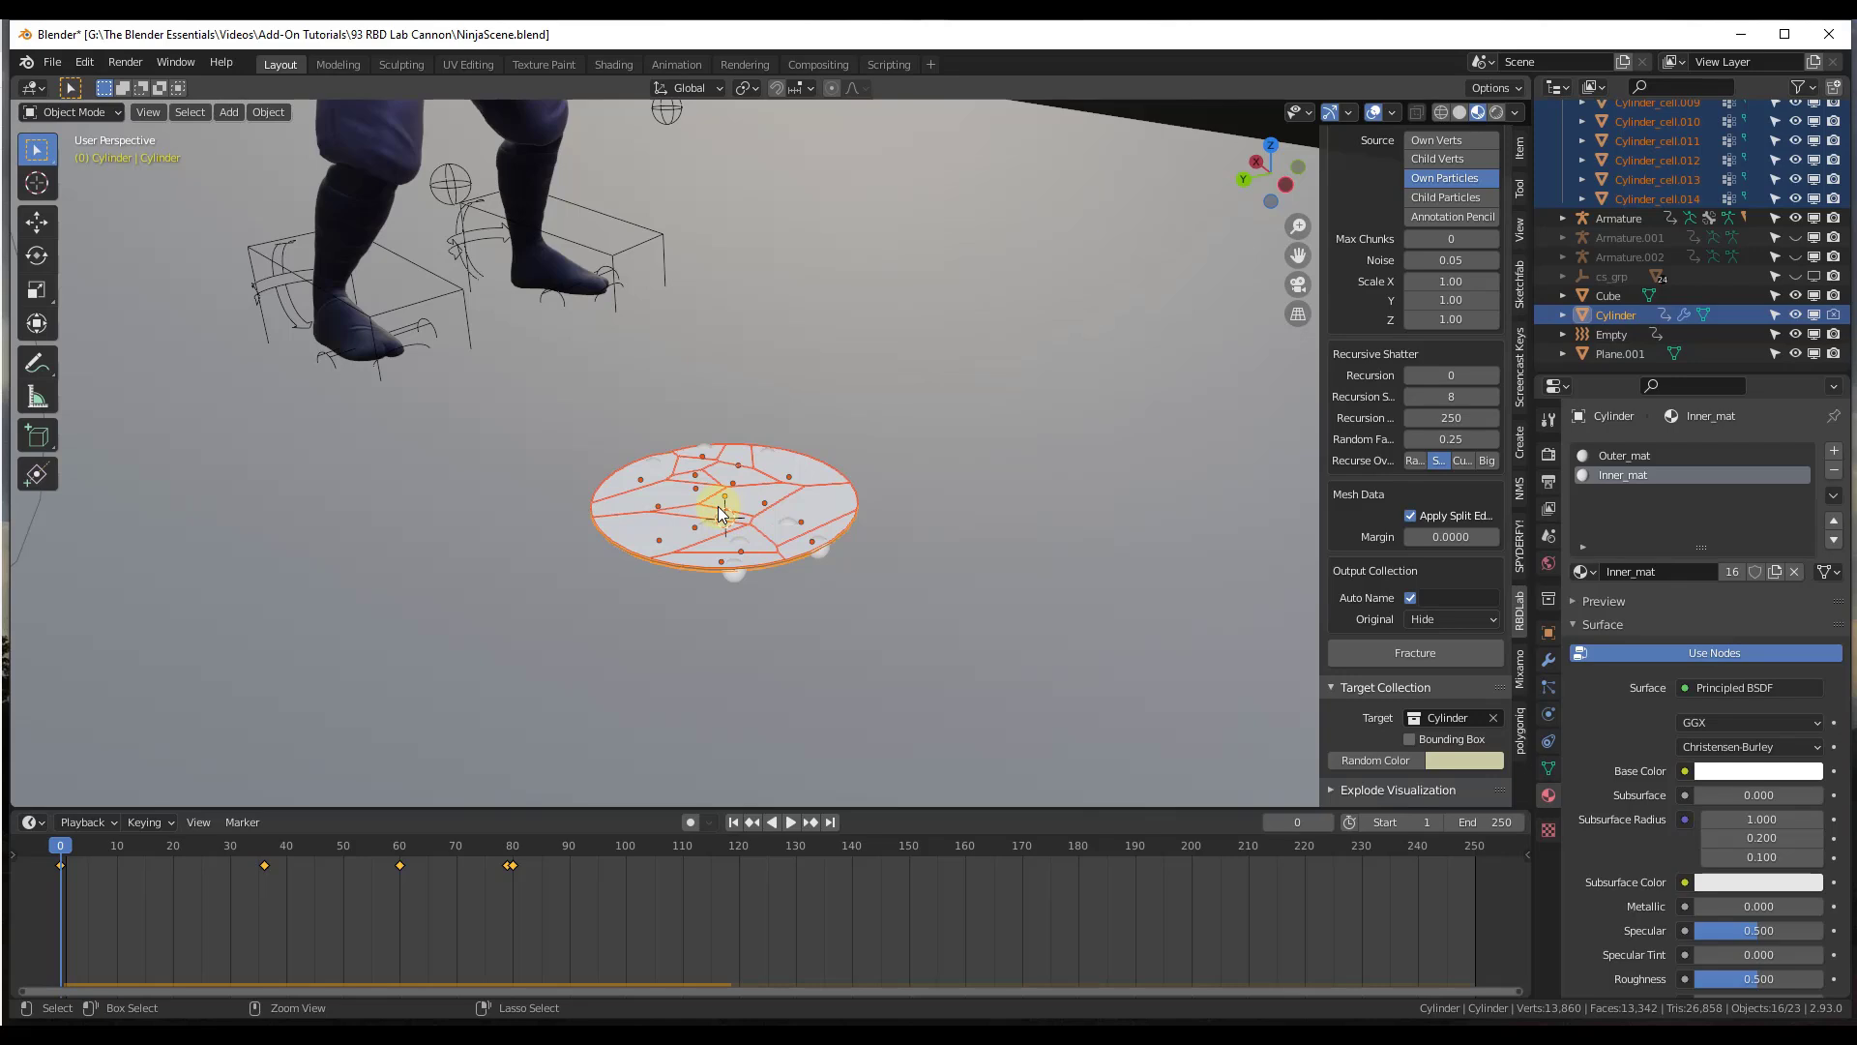
pyautogui.hotkey('ctrl', 'p')
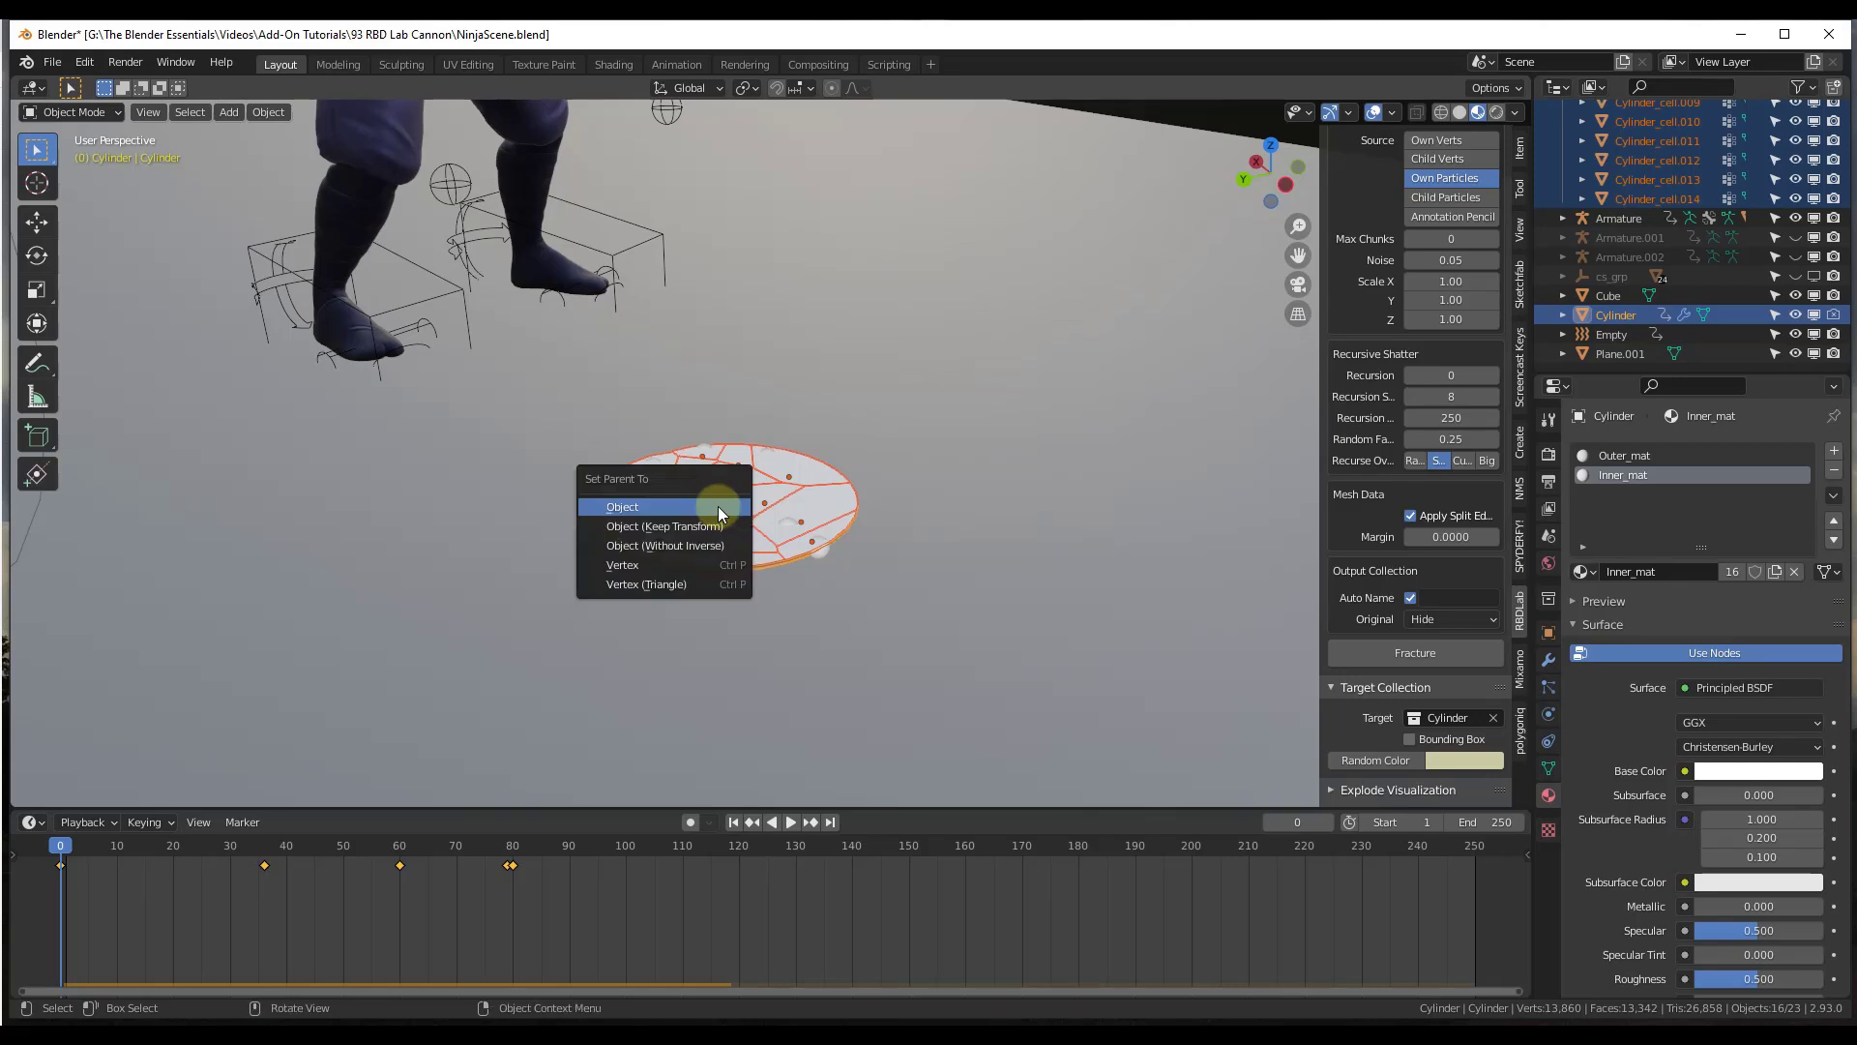
pyautogui.click(718, 507)
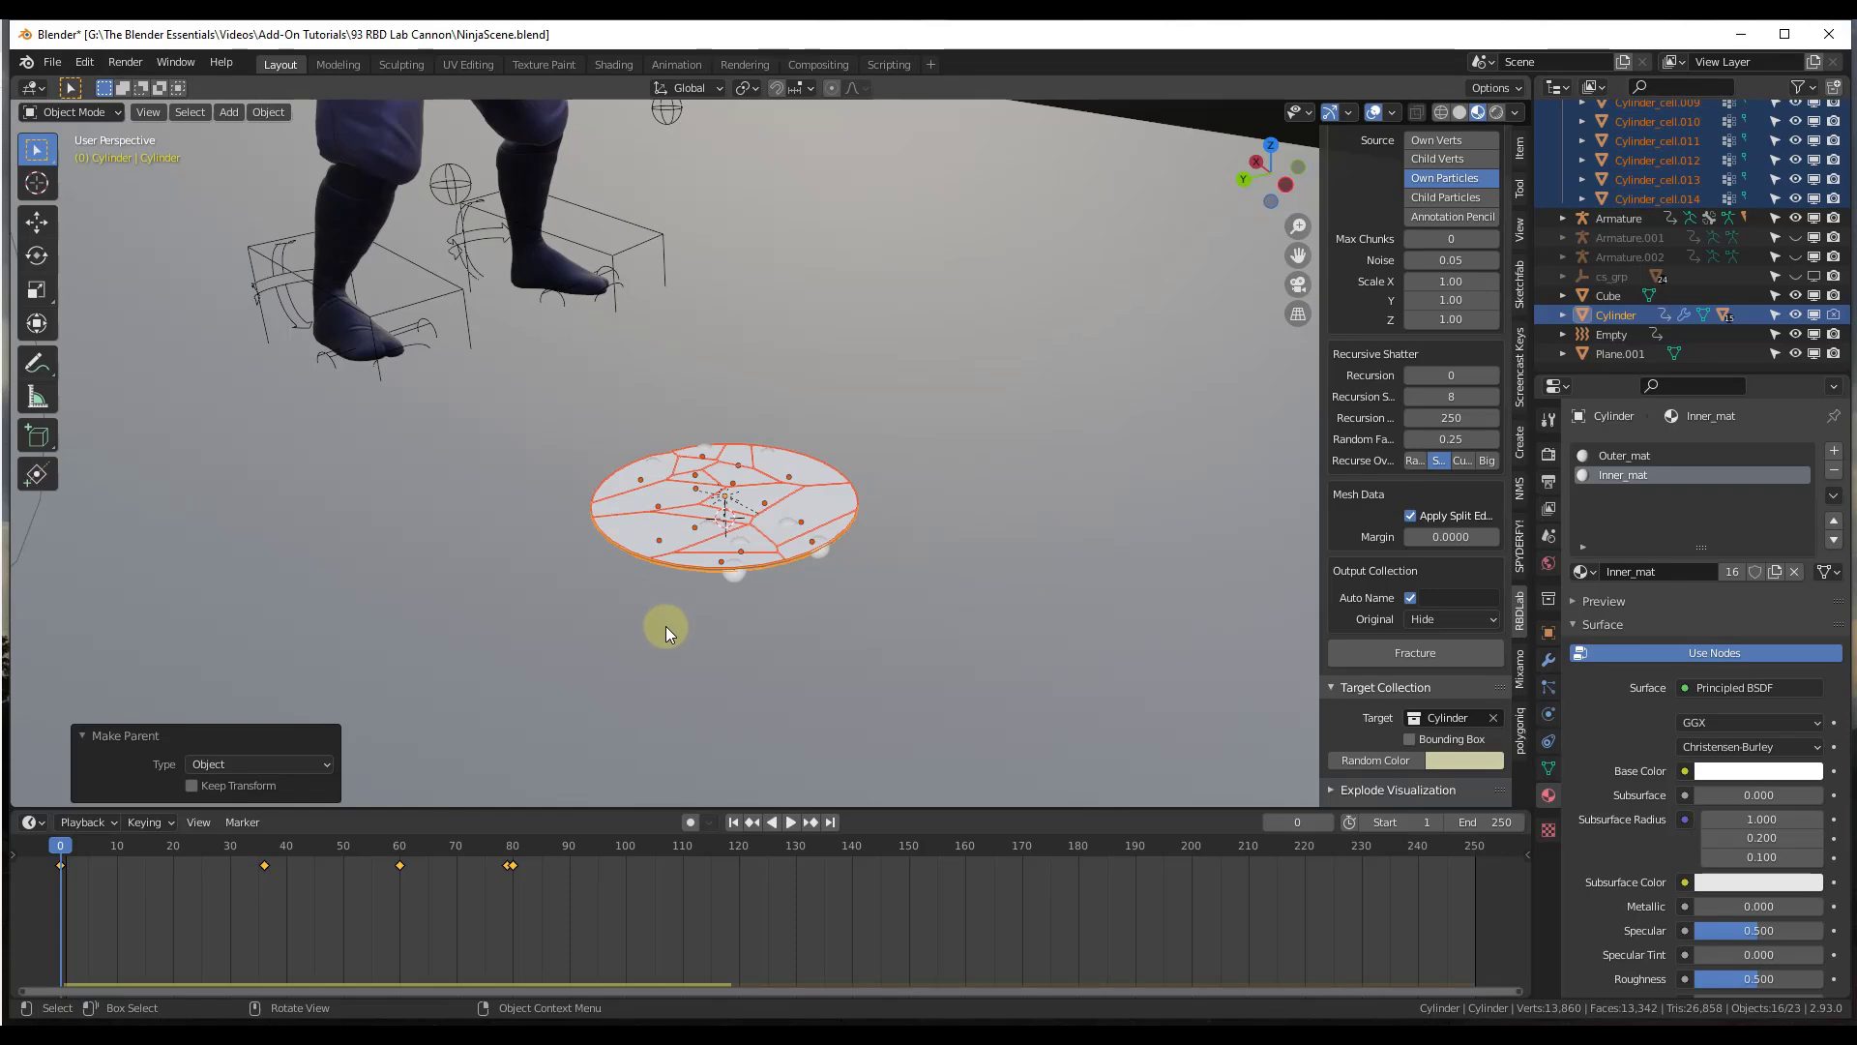
# Step: Return to frame 1, hide the original Cylinder in the viewport, and play the animation to frame 79
pyautogui.scroll(-8, 768, 560)
pyautogui.click(735, 822)
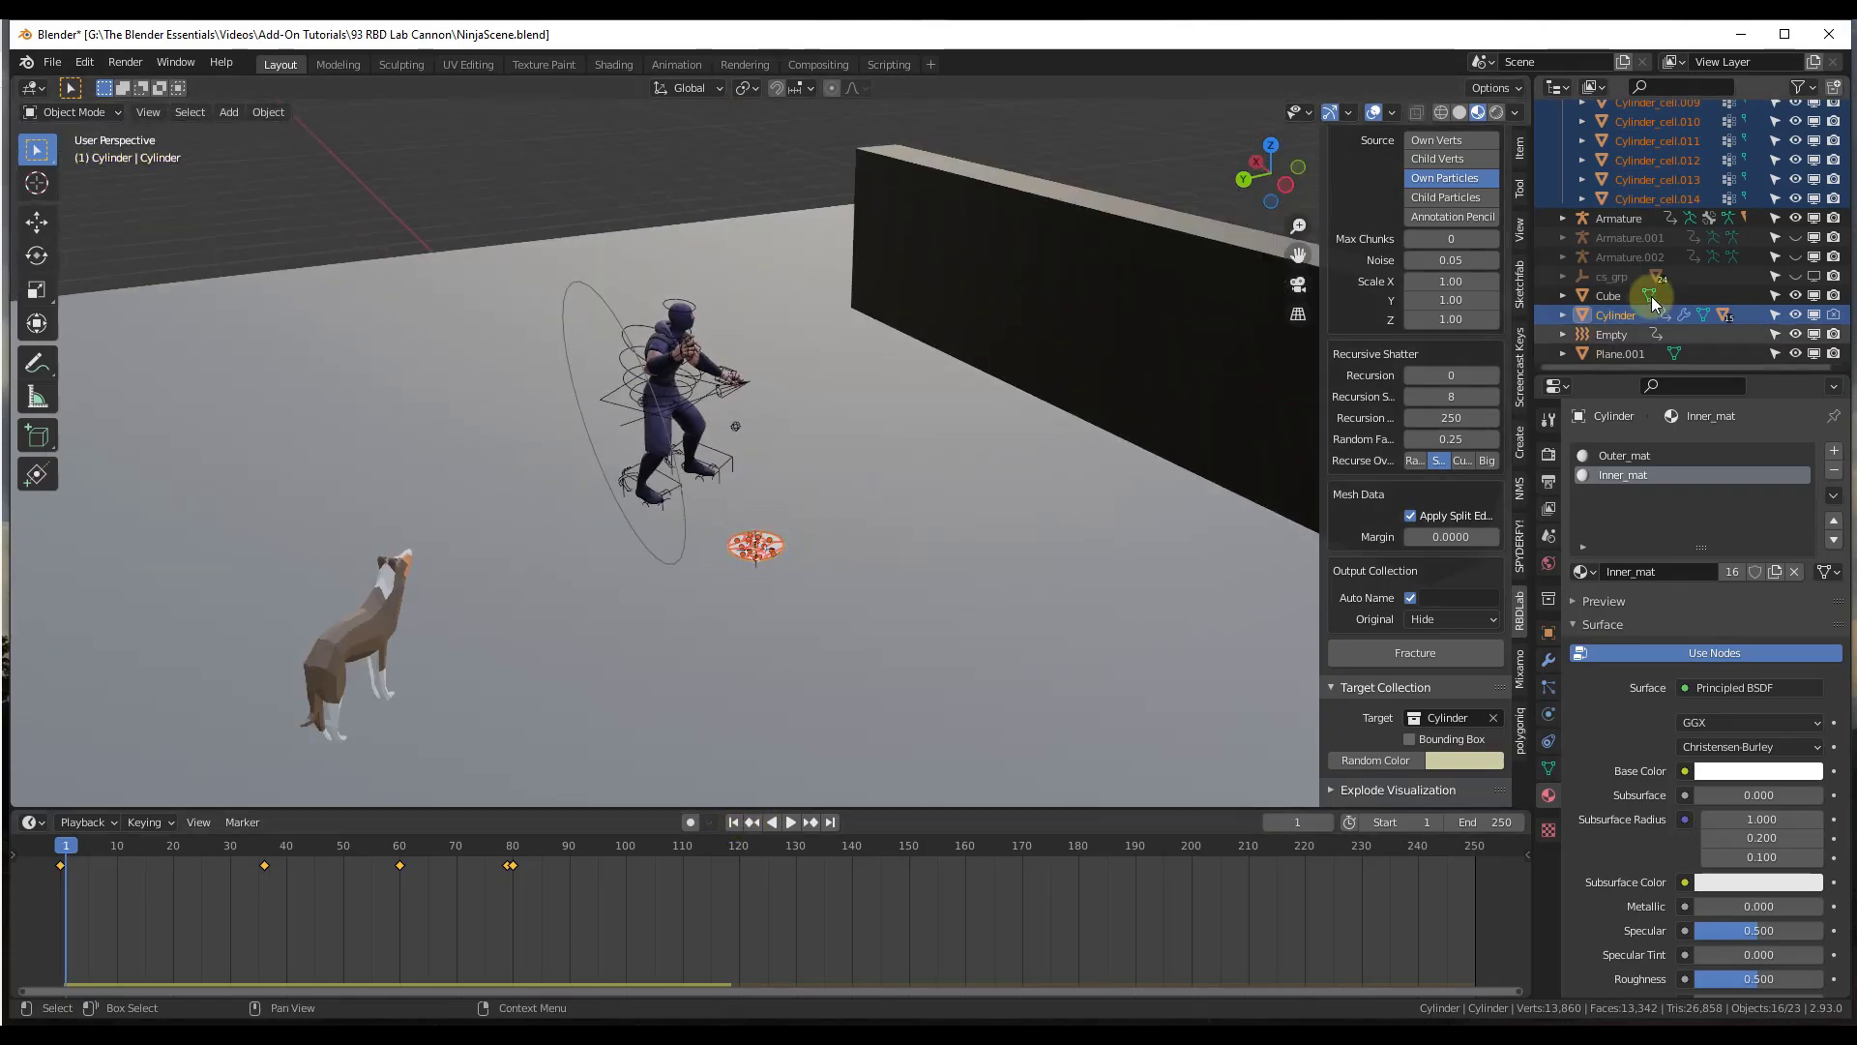
pyautogui.click(1795, 314)
pyautogui.scroll(1, 801, 654)
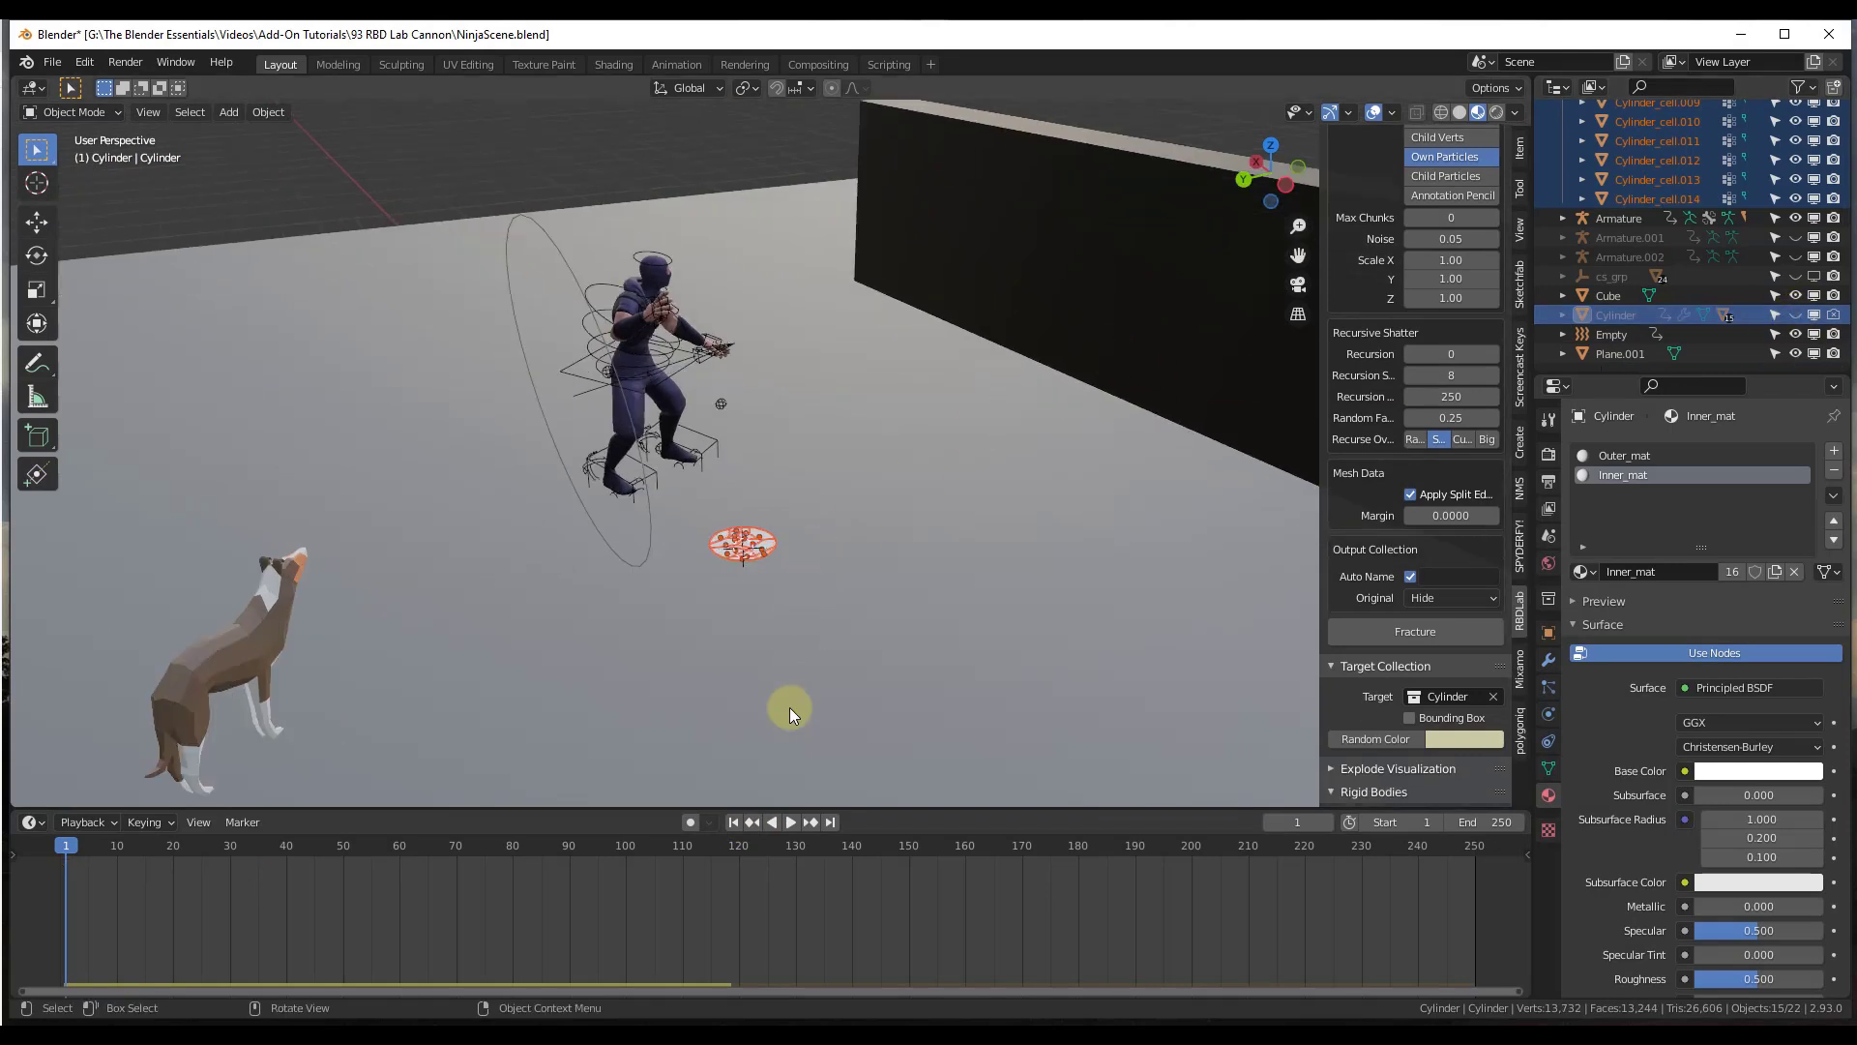
pyautogui.click(791, 822)
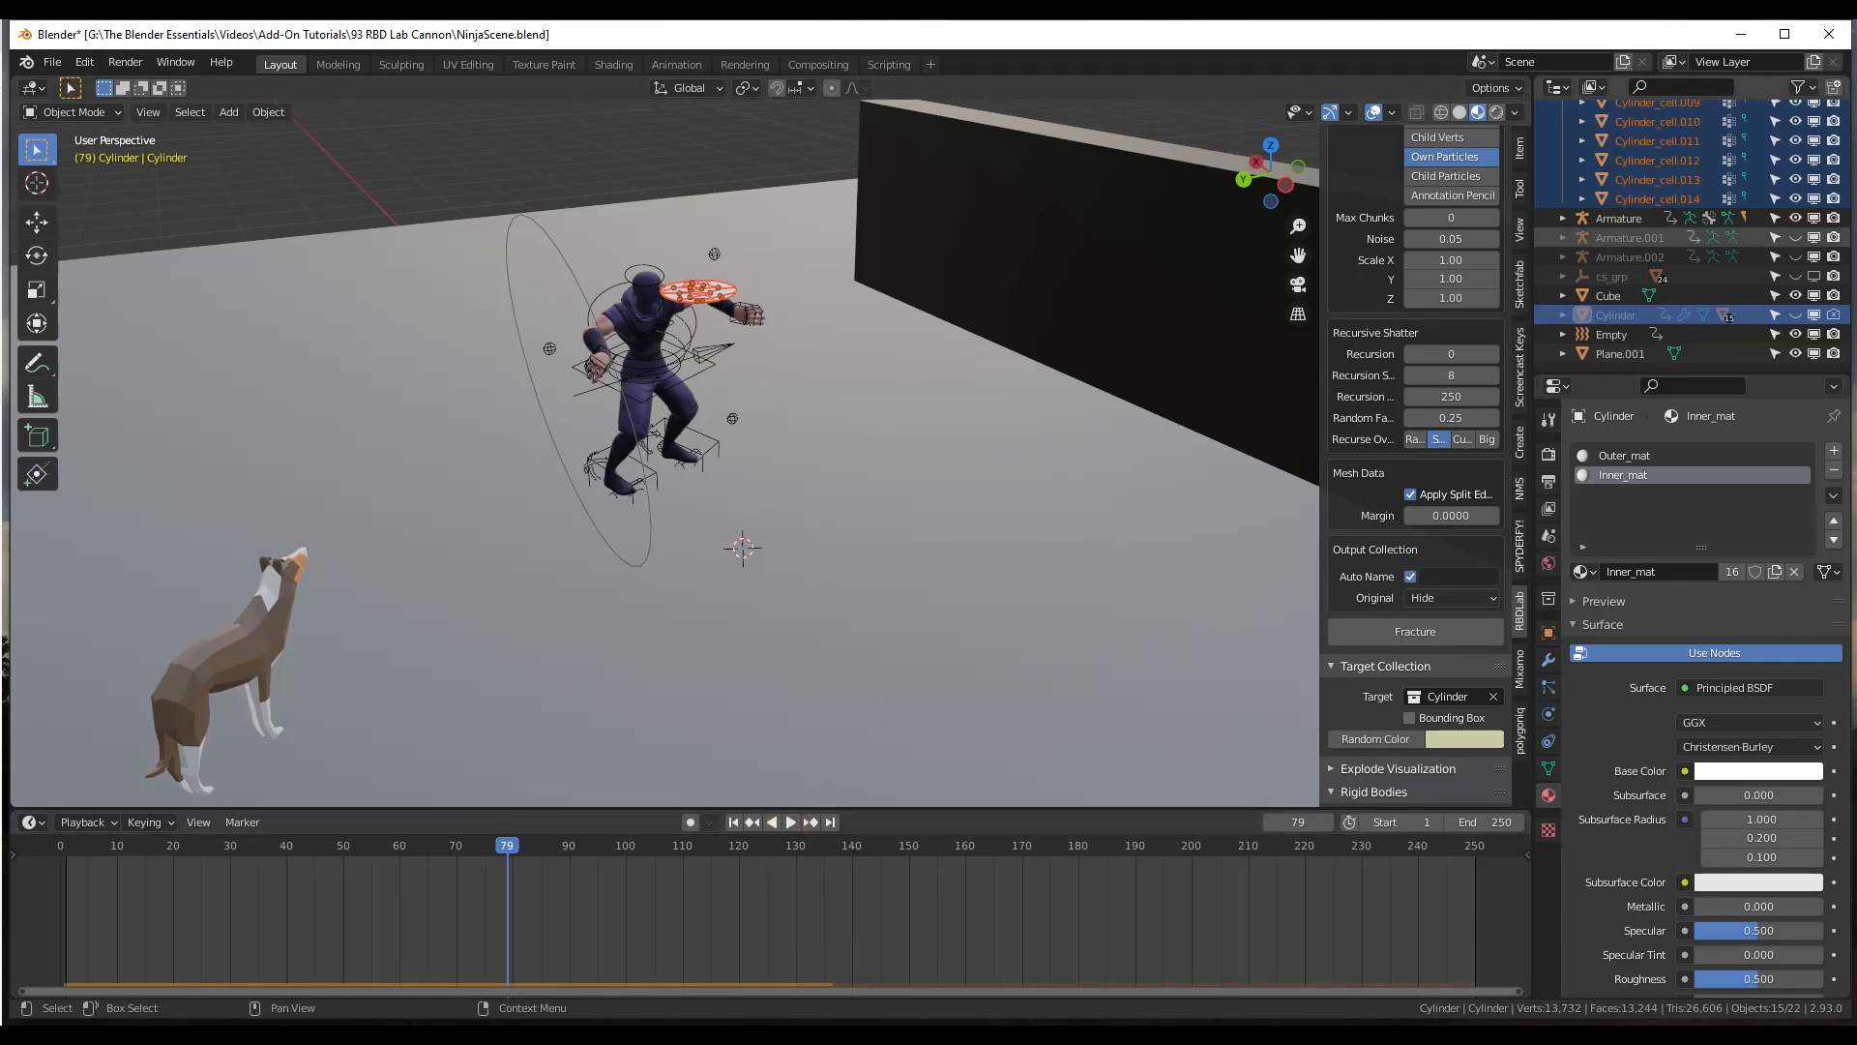
# Step: Add active rigid bodies to the fractured Cylinder pieces using the Concrete preset
pyautogui.scroll(5, 1415, 425)
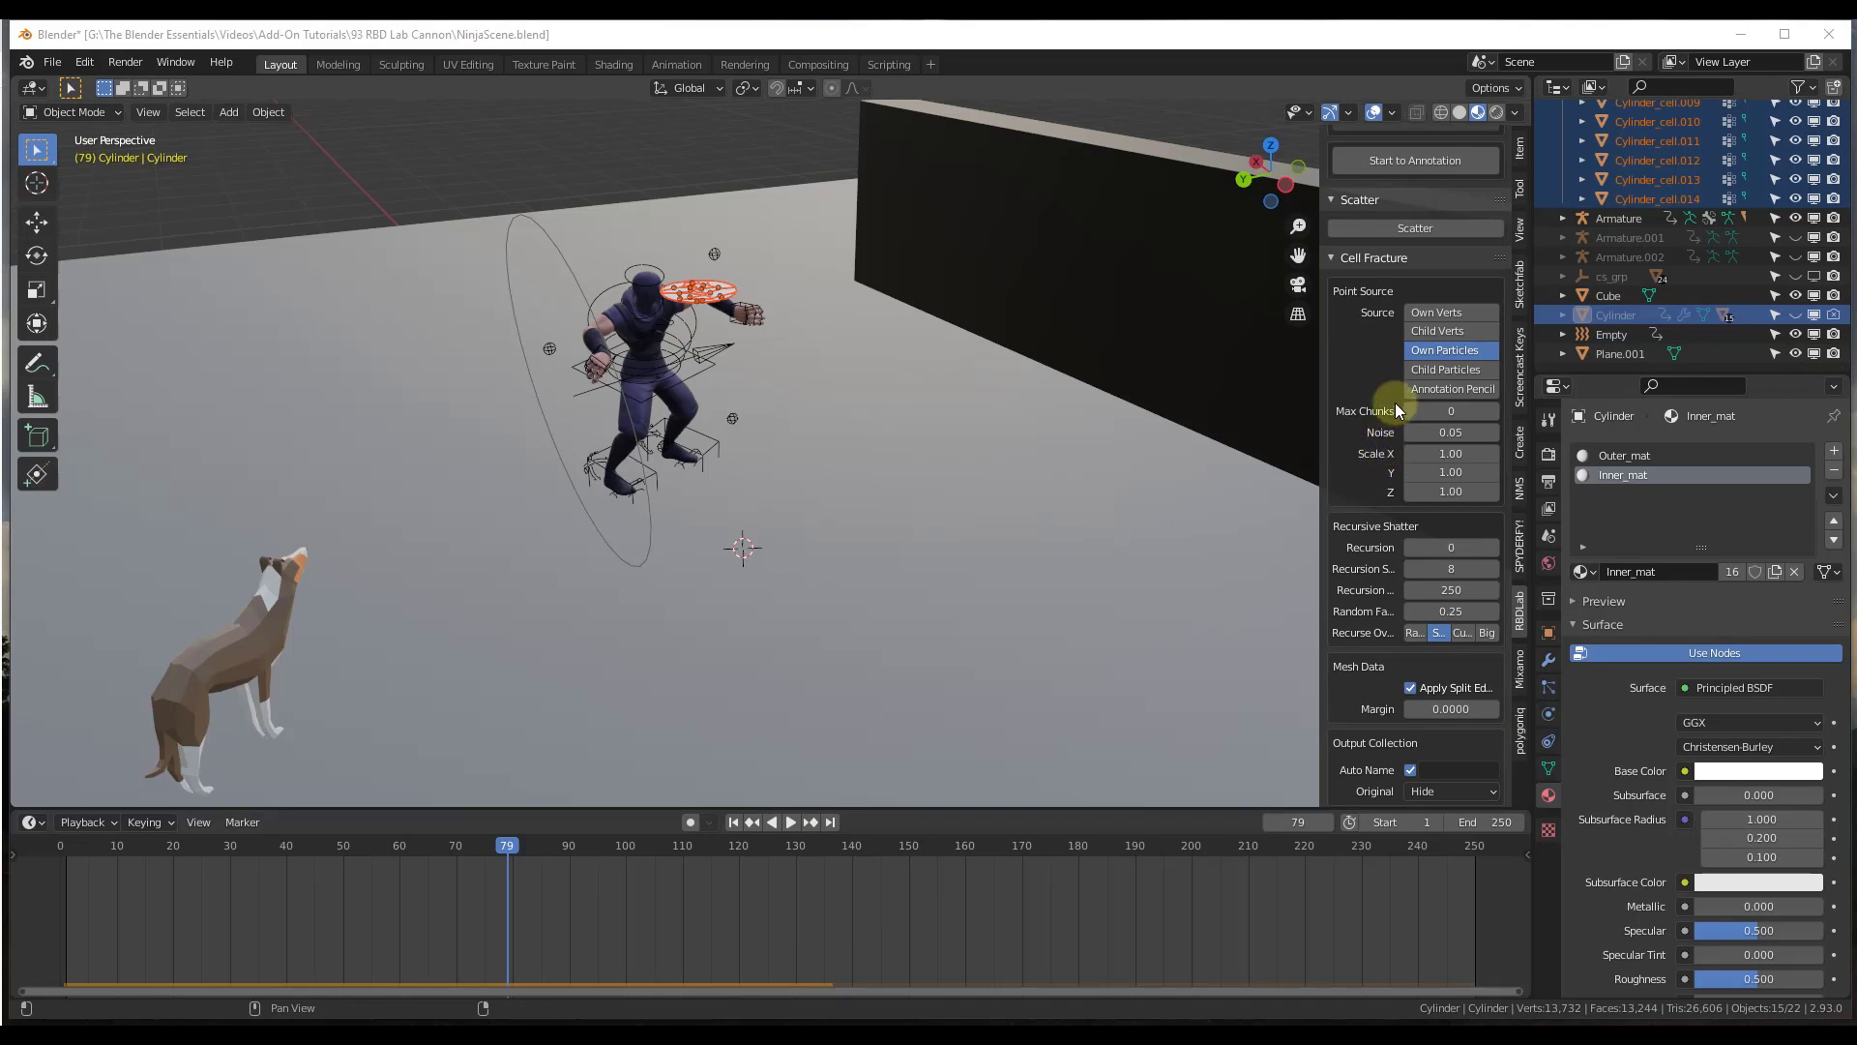
pyautogui.scroll(-10, 1379, 373)
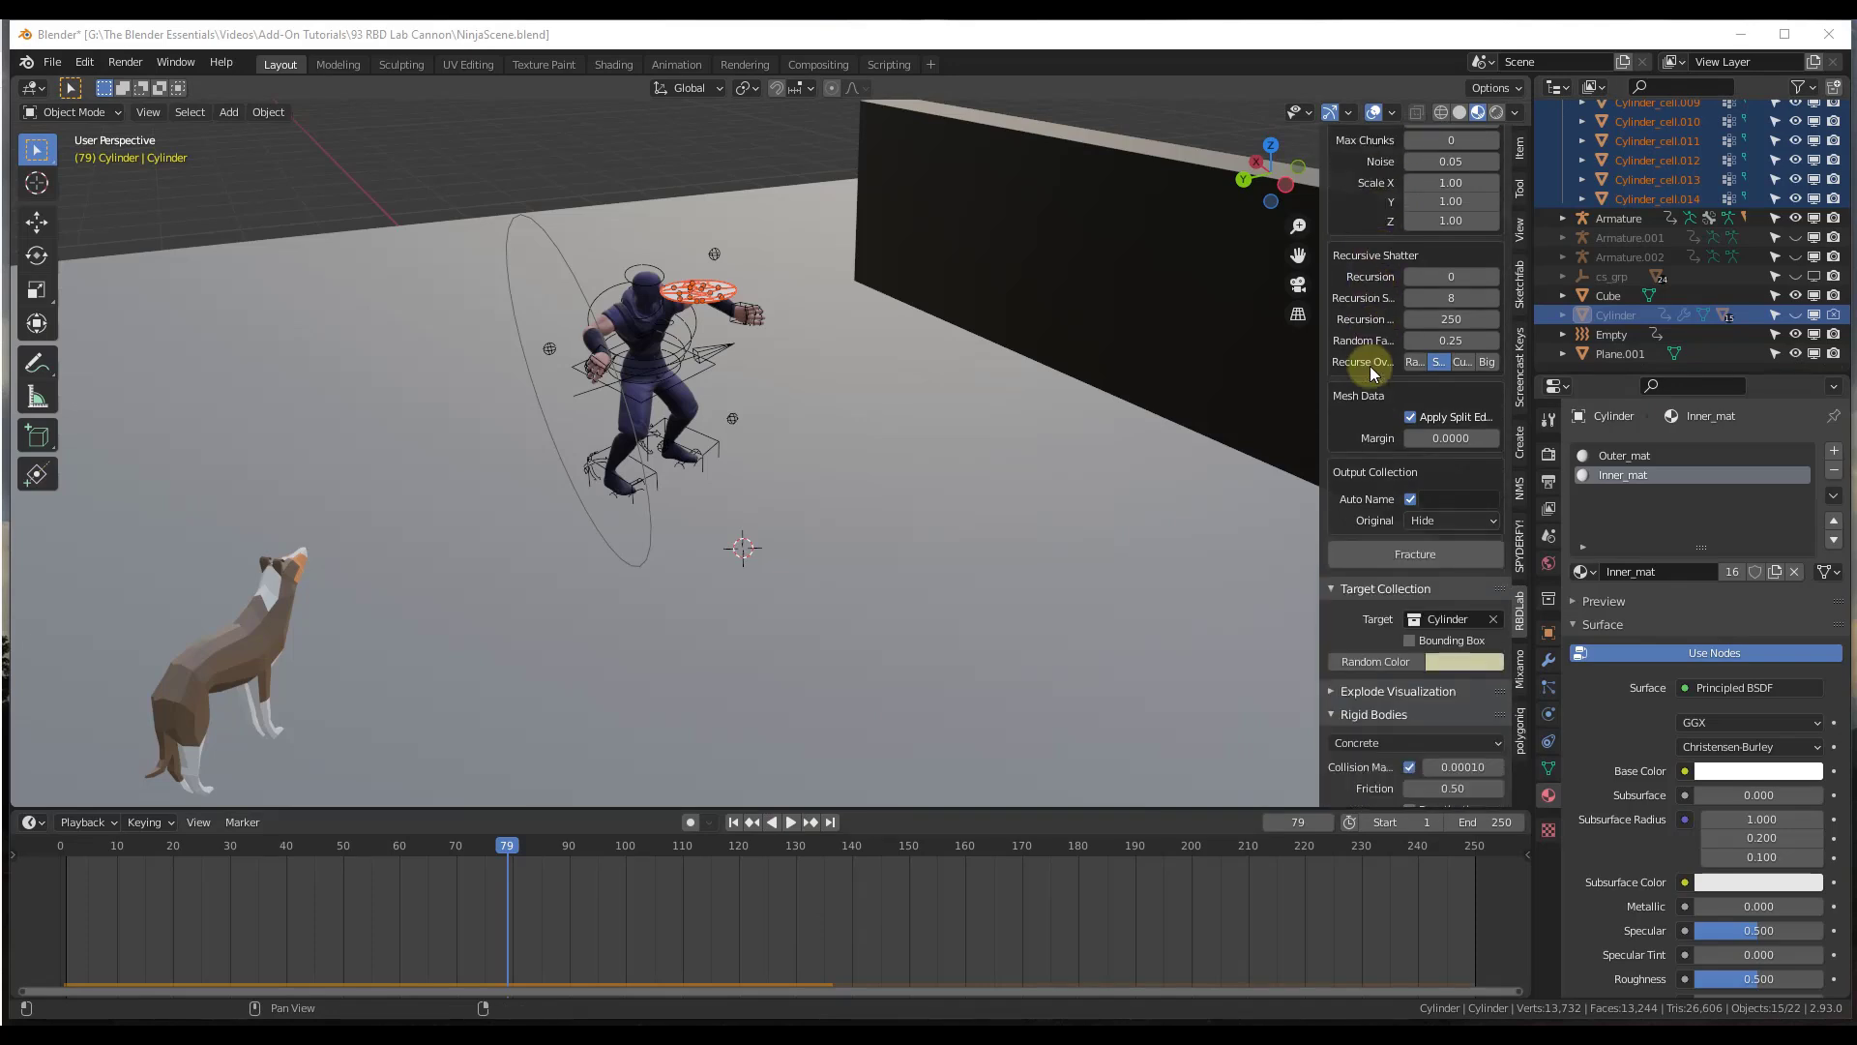
pyautogui.scroll(-3, 1360, 372)
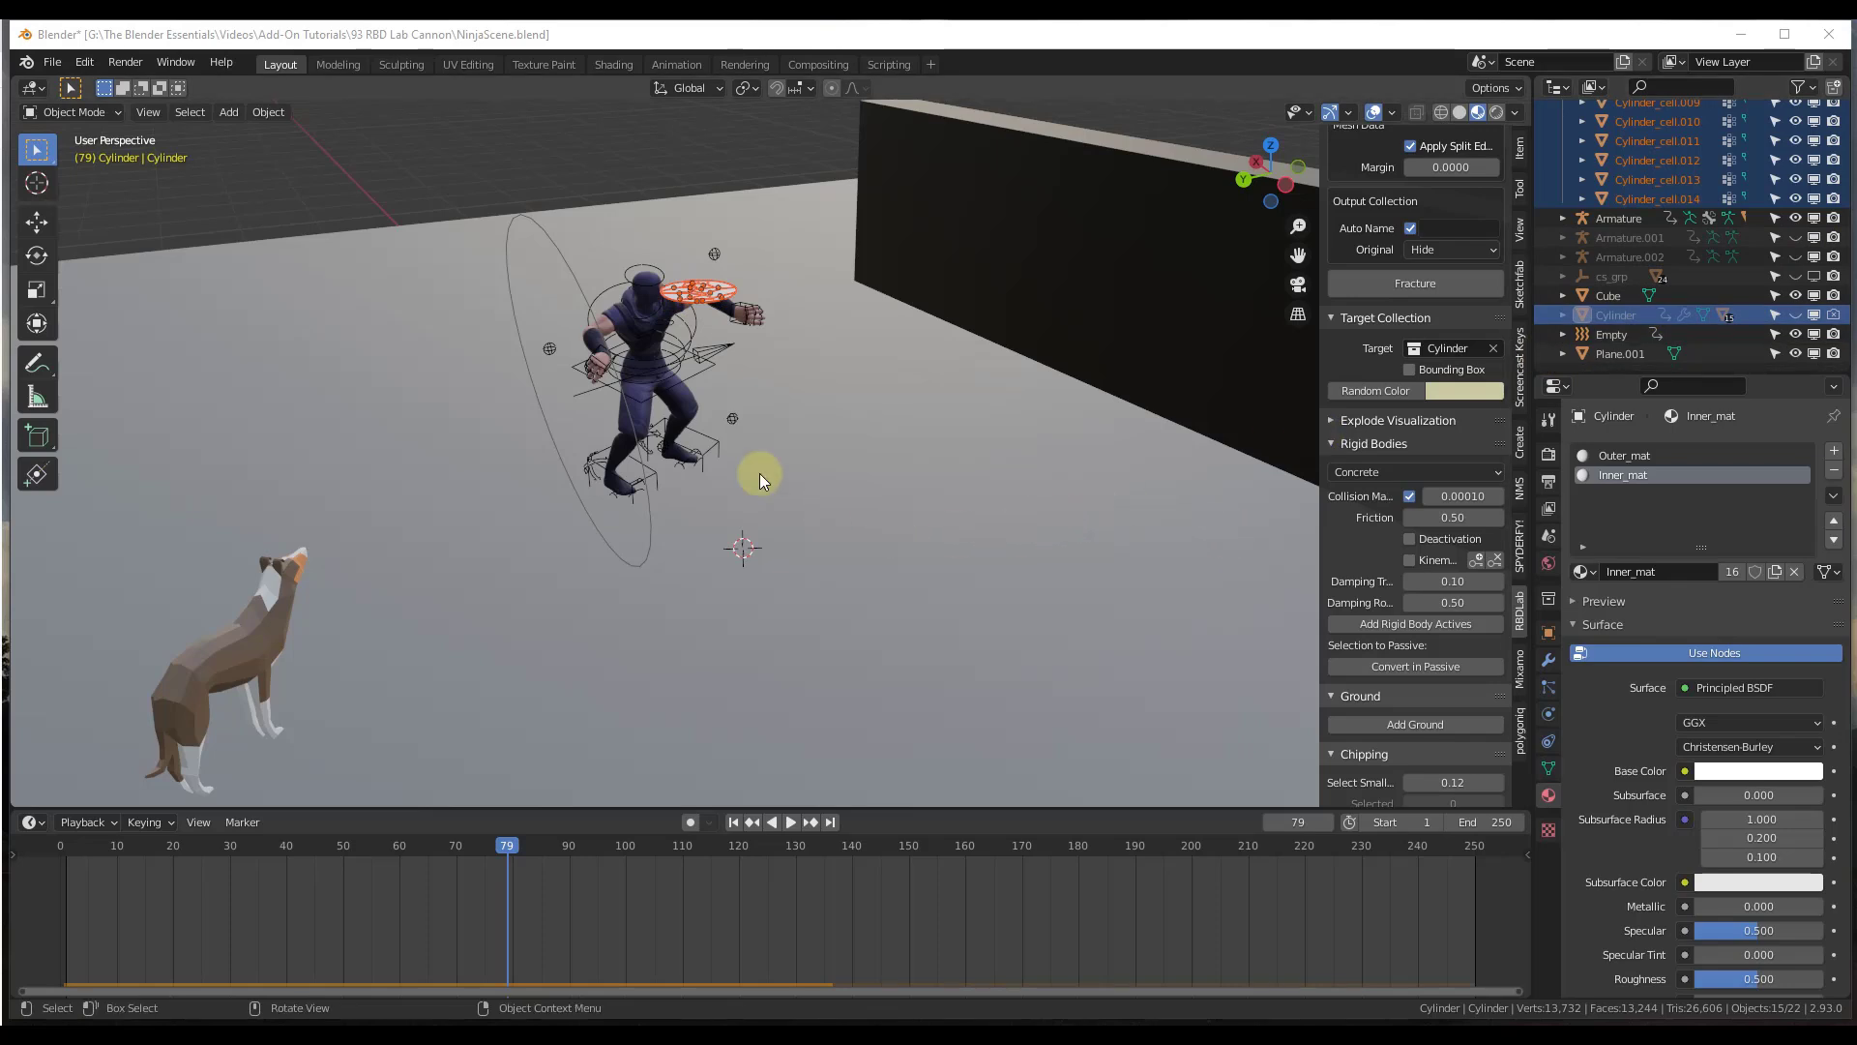
pyautogui.click(1407, 626)
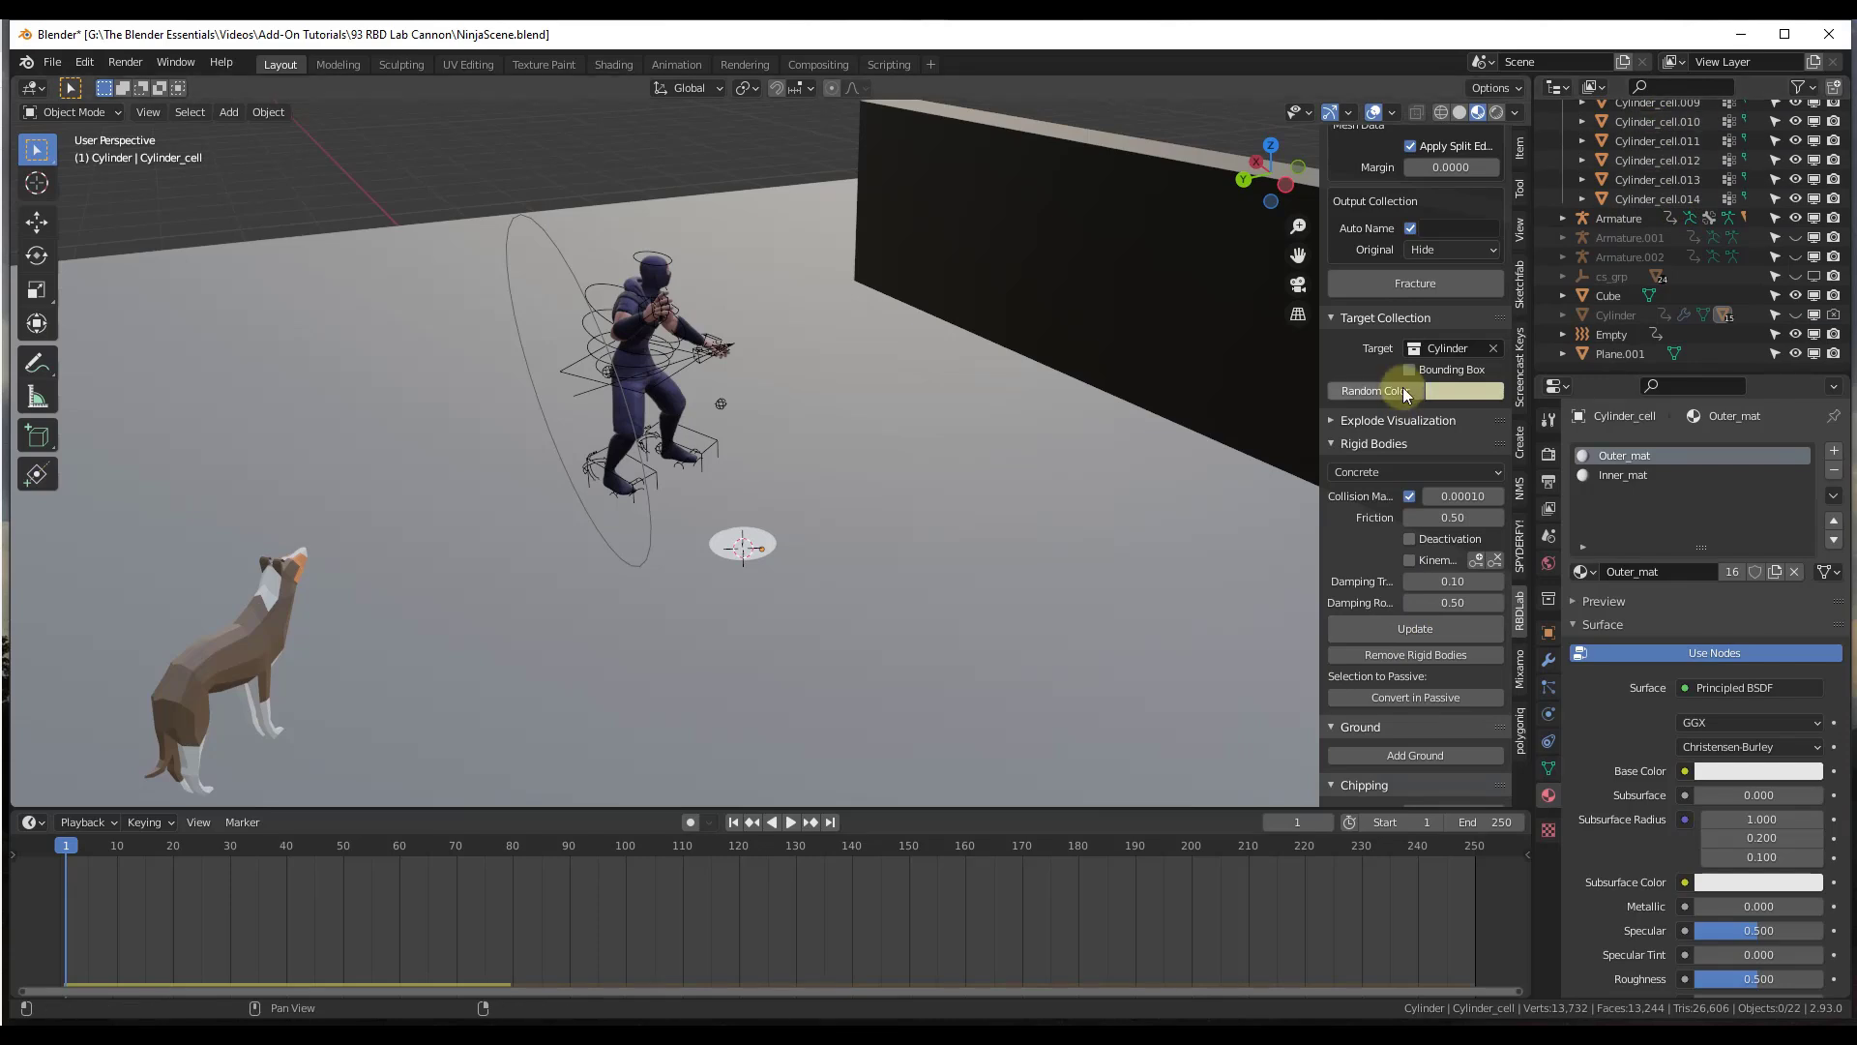
# Step: Play the rigid body simulation from frame 1 to frame 121, replay it from the start, and return to frame 1
pyautogui.click(37, 842)
pyautogui.click(793, 821)
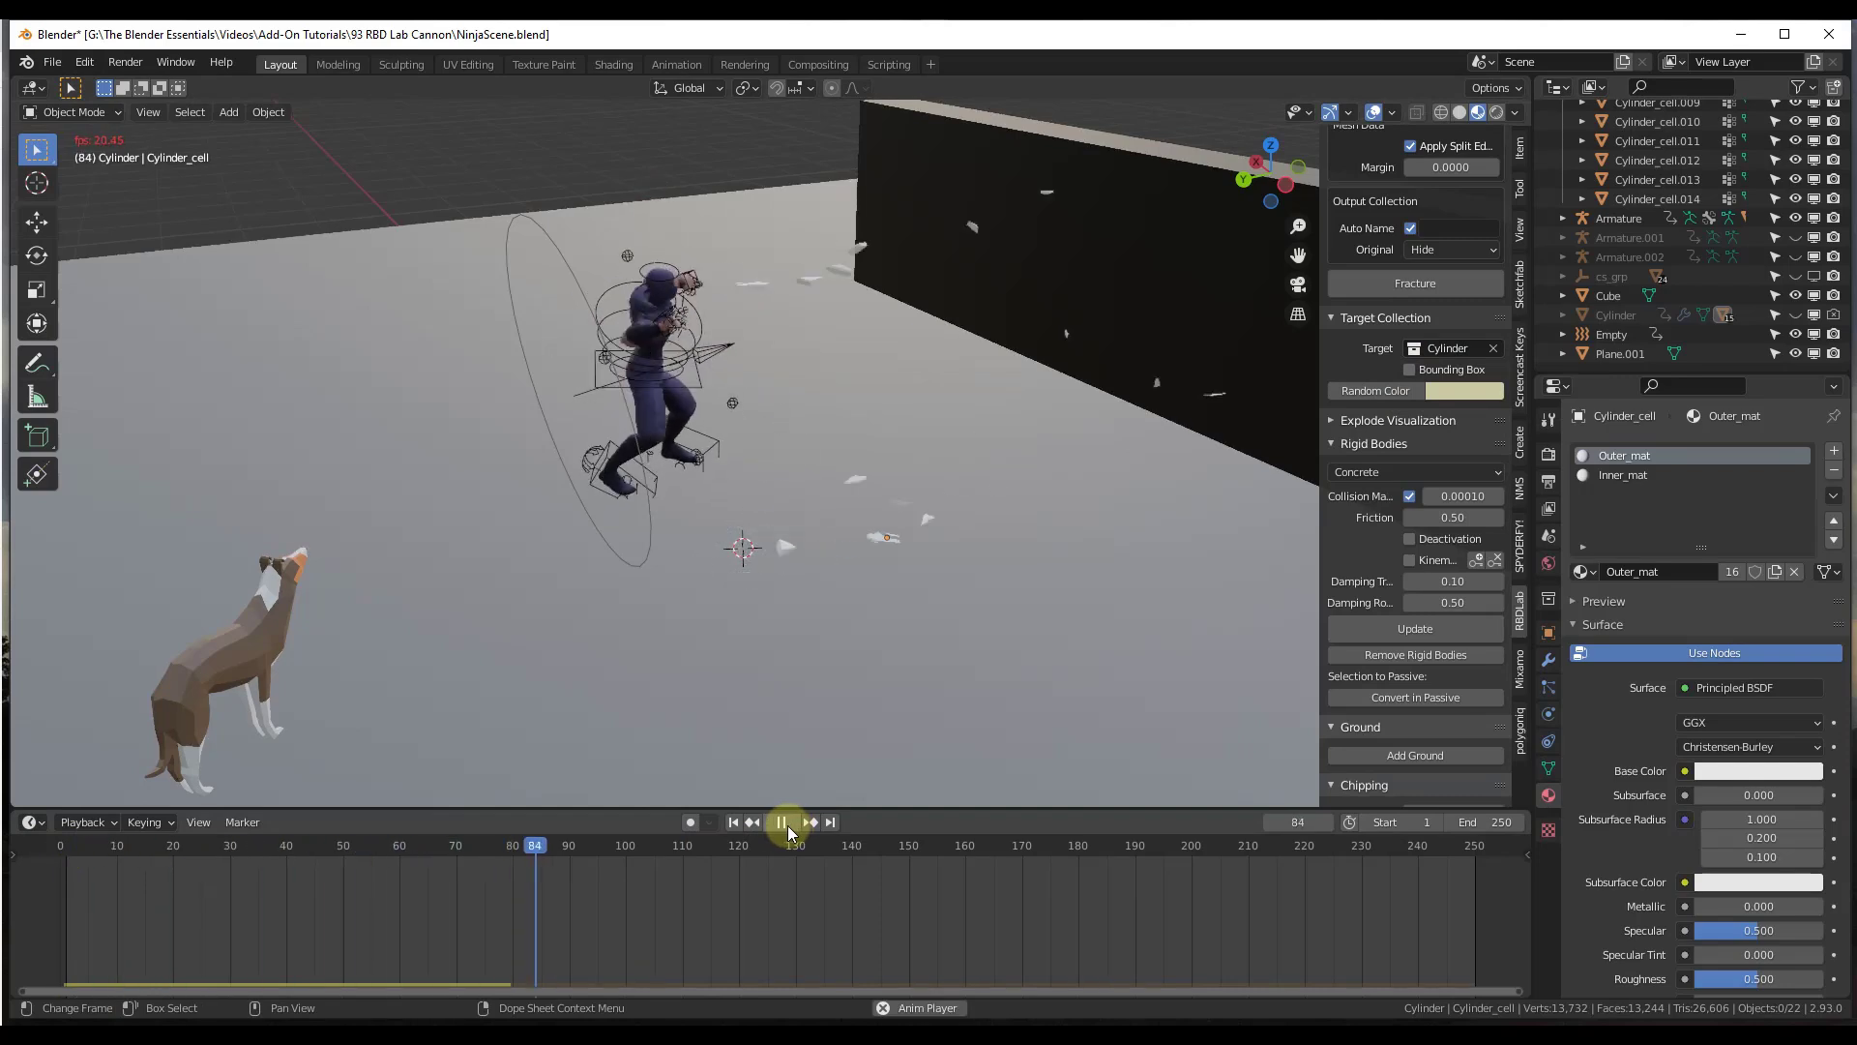
pyautogui.click(787, 828)
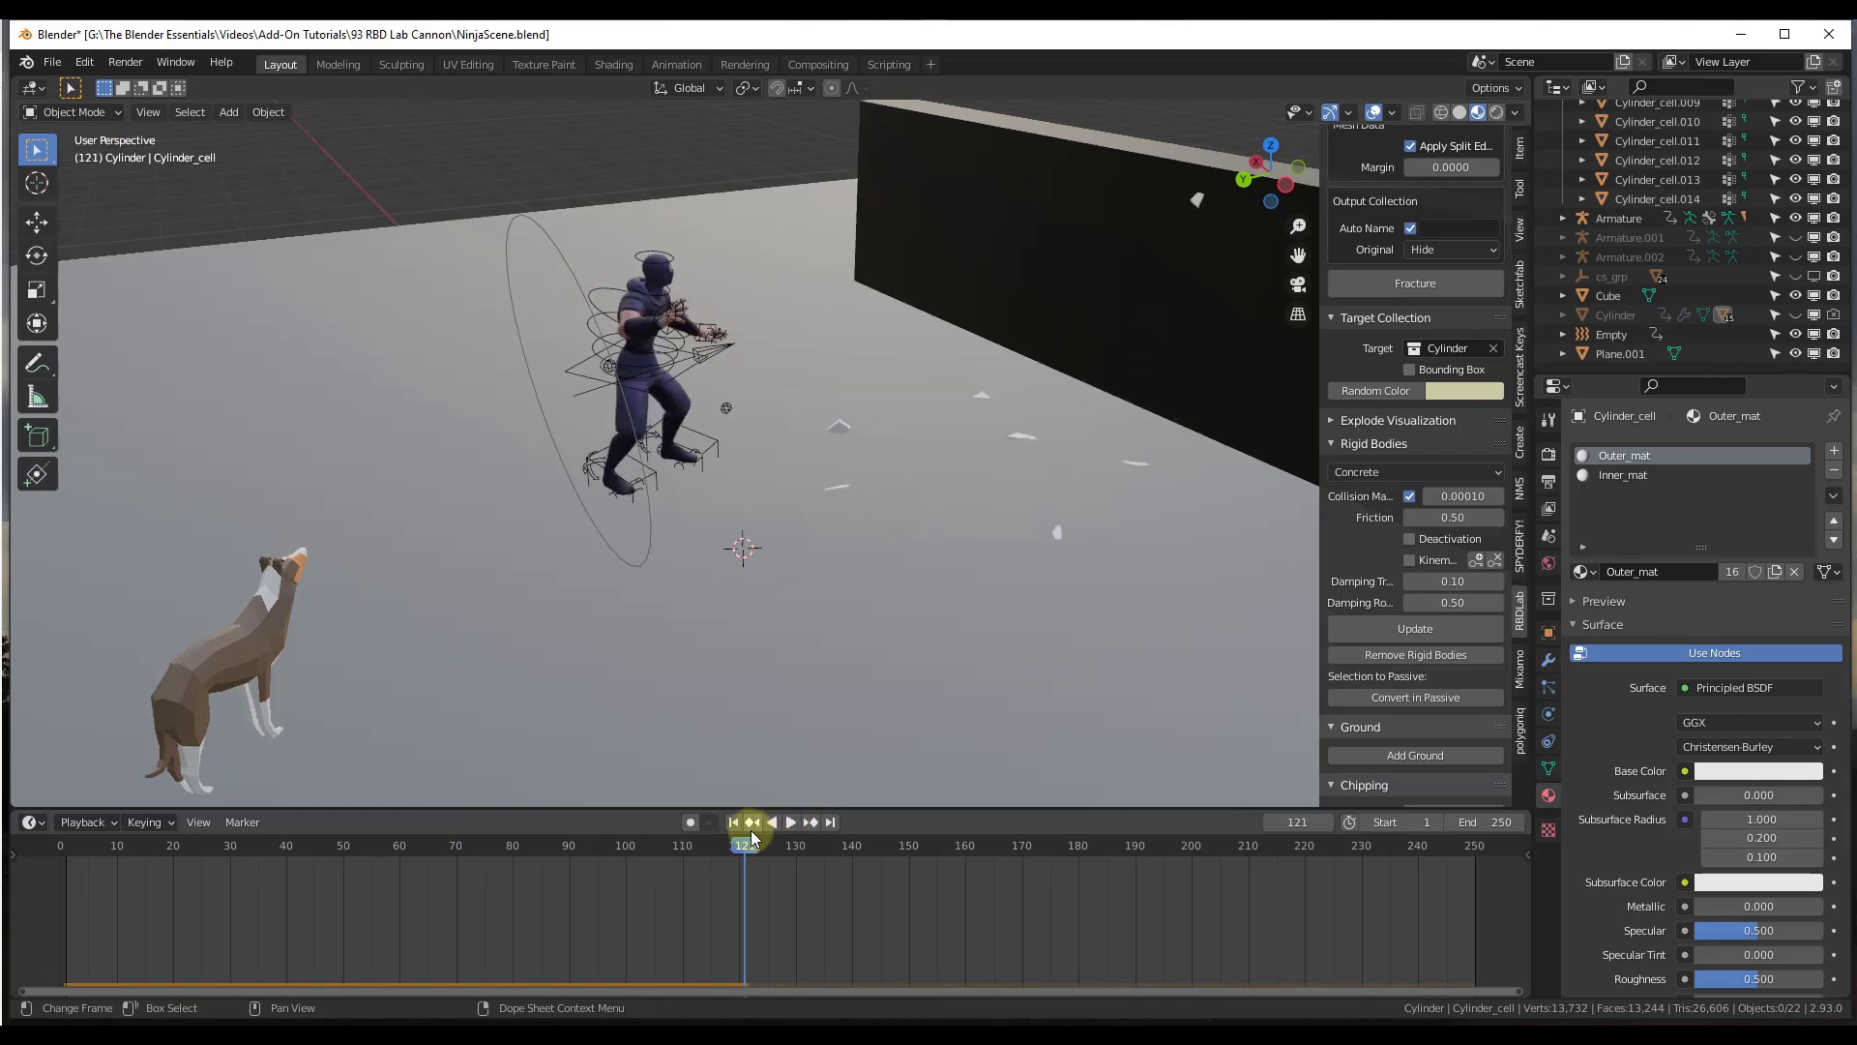
pyautogui.click(733, 824)
pyautogui.click(790, 825)
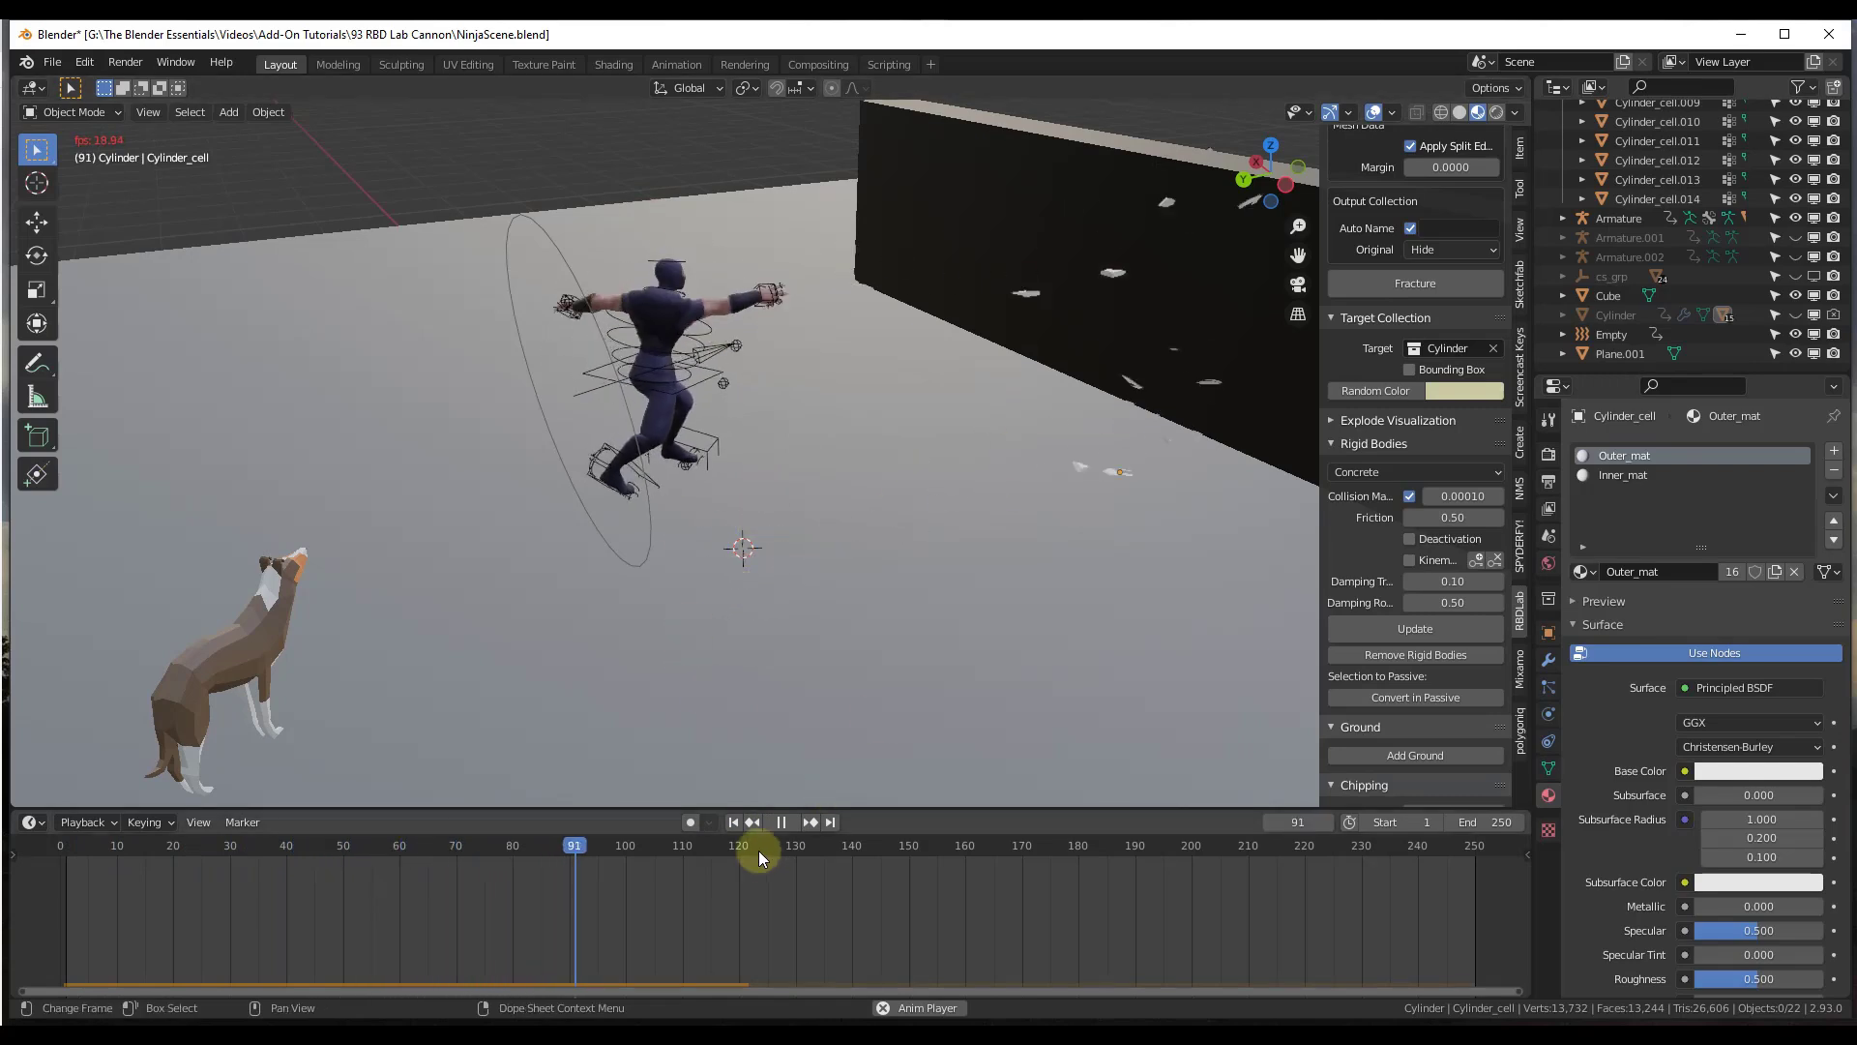
pyautogui.click(780, 822)
pyautogui.click(733, 822)
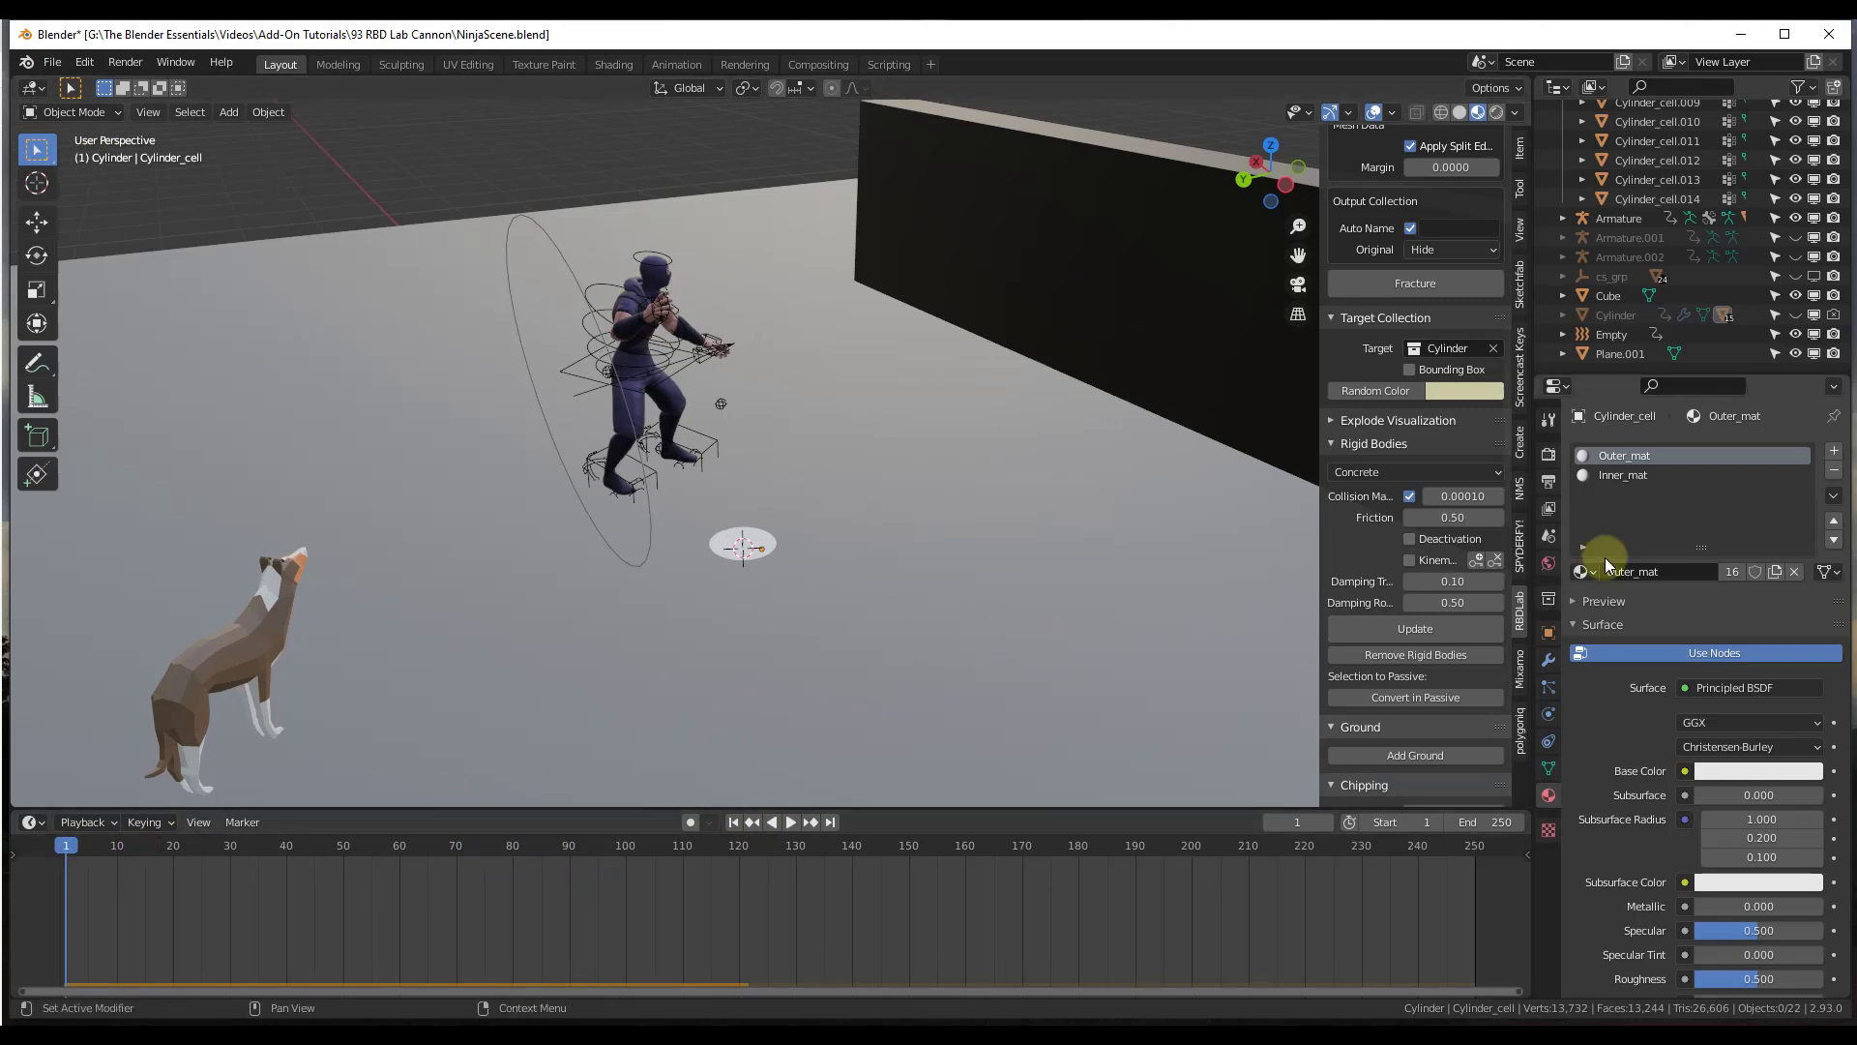
# Step: Enable Kinematic for the pieces' rigid bodies, set a kinematic keyframe at frame 1, and update the rigid bodies
pyautogui.click(1433, 559)
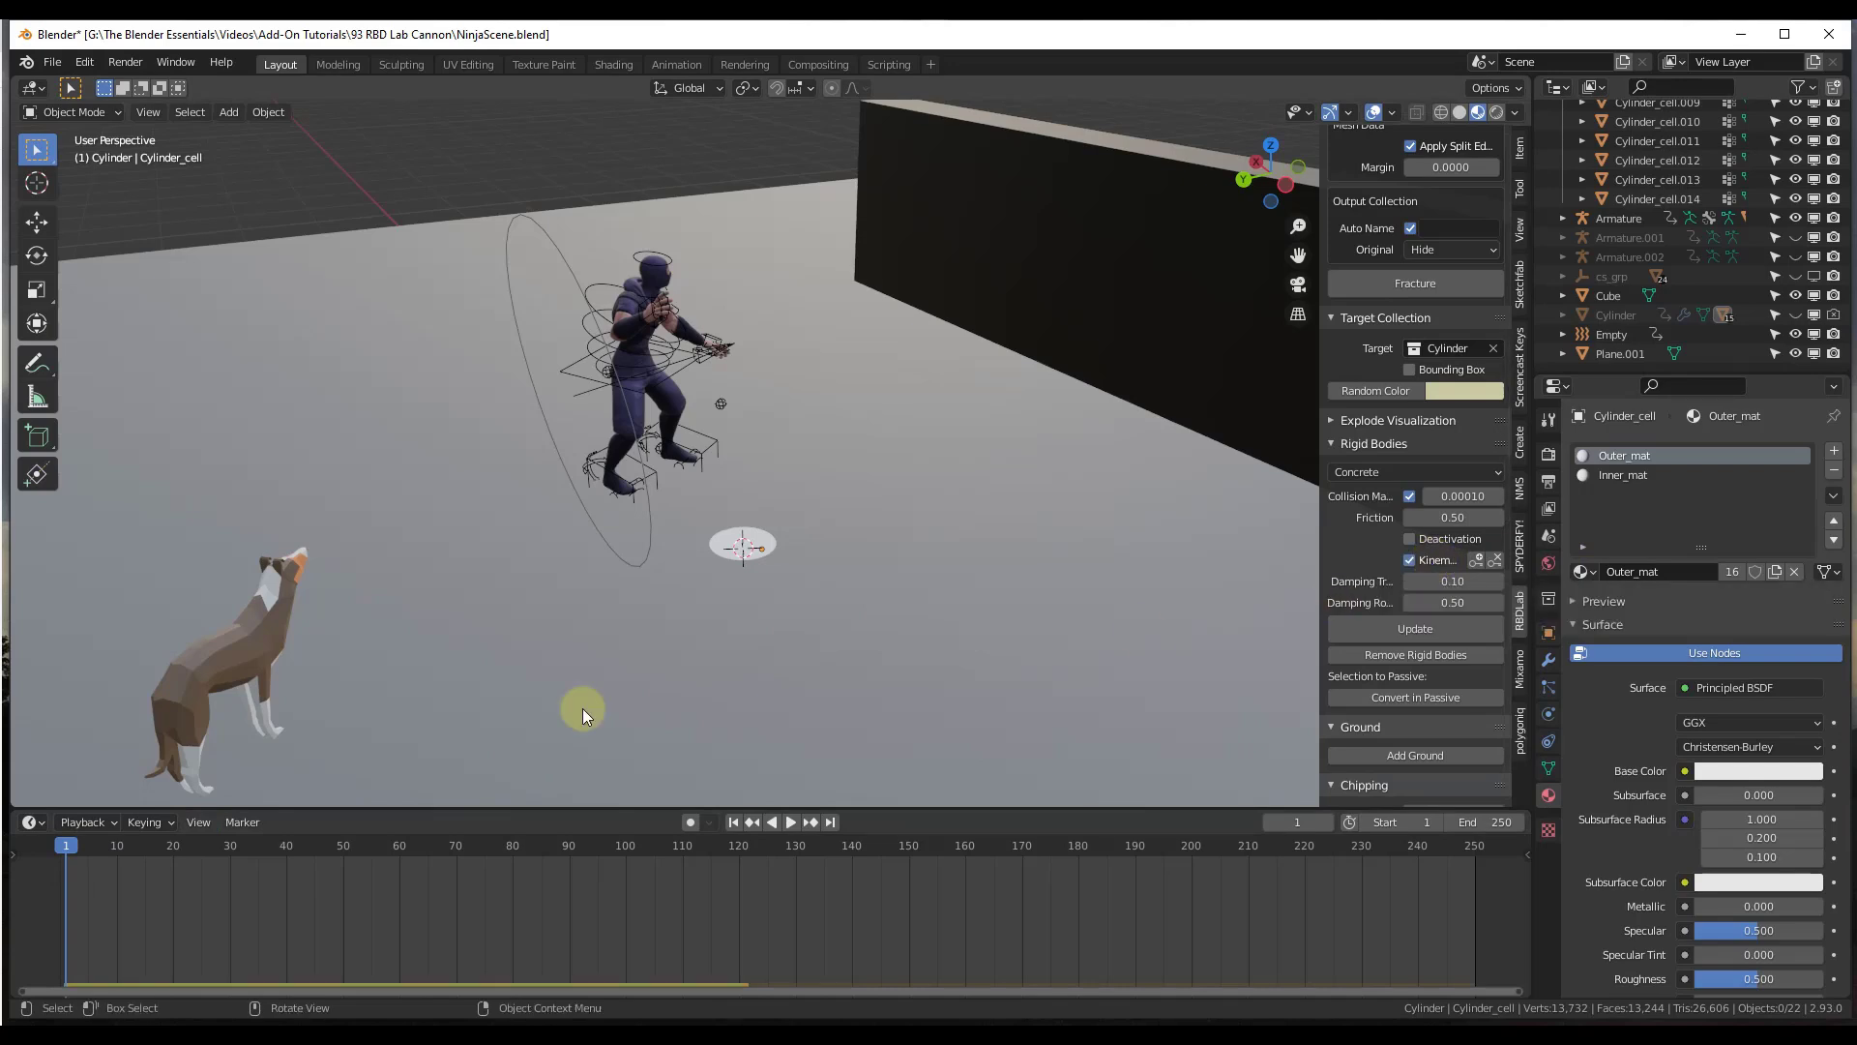
pyautogui.click(1477, 562)
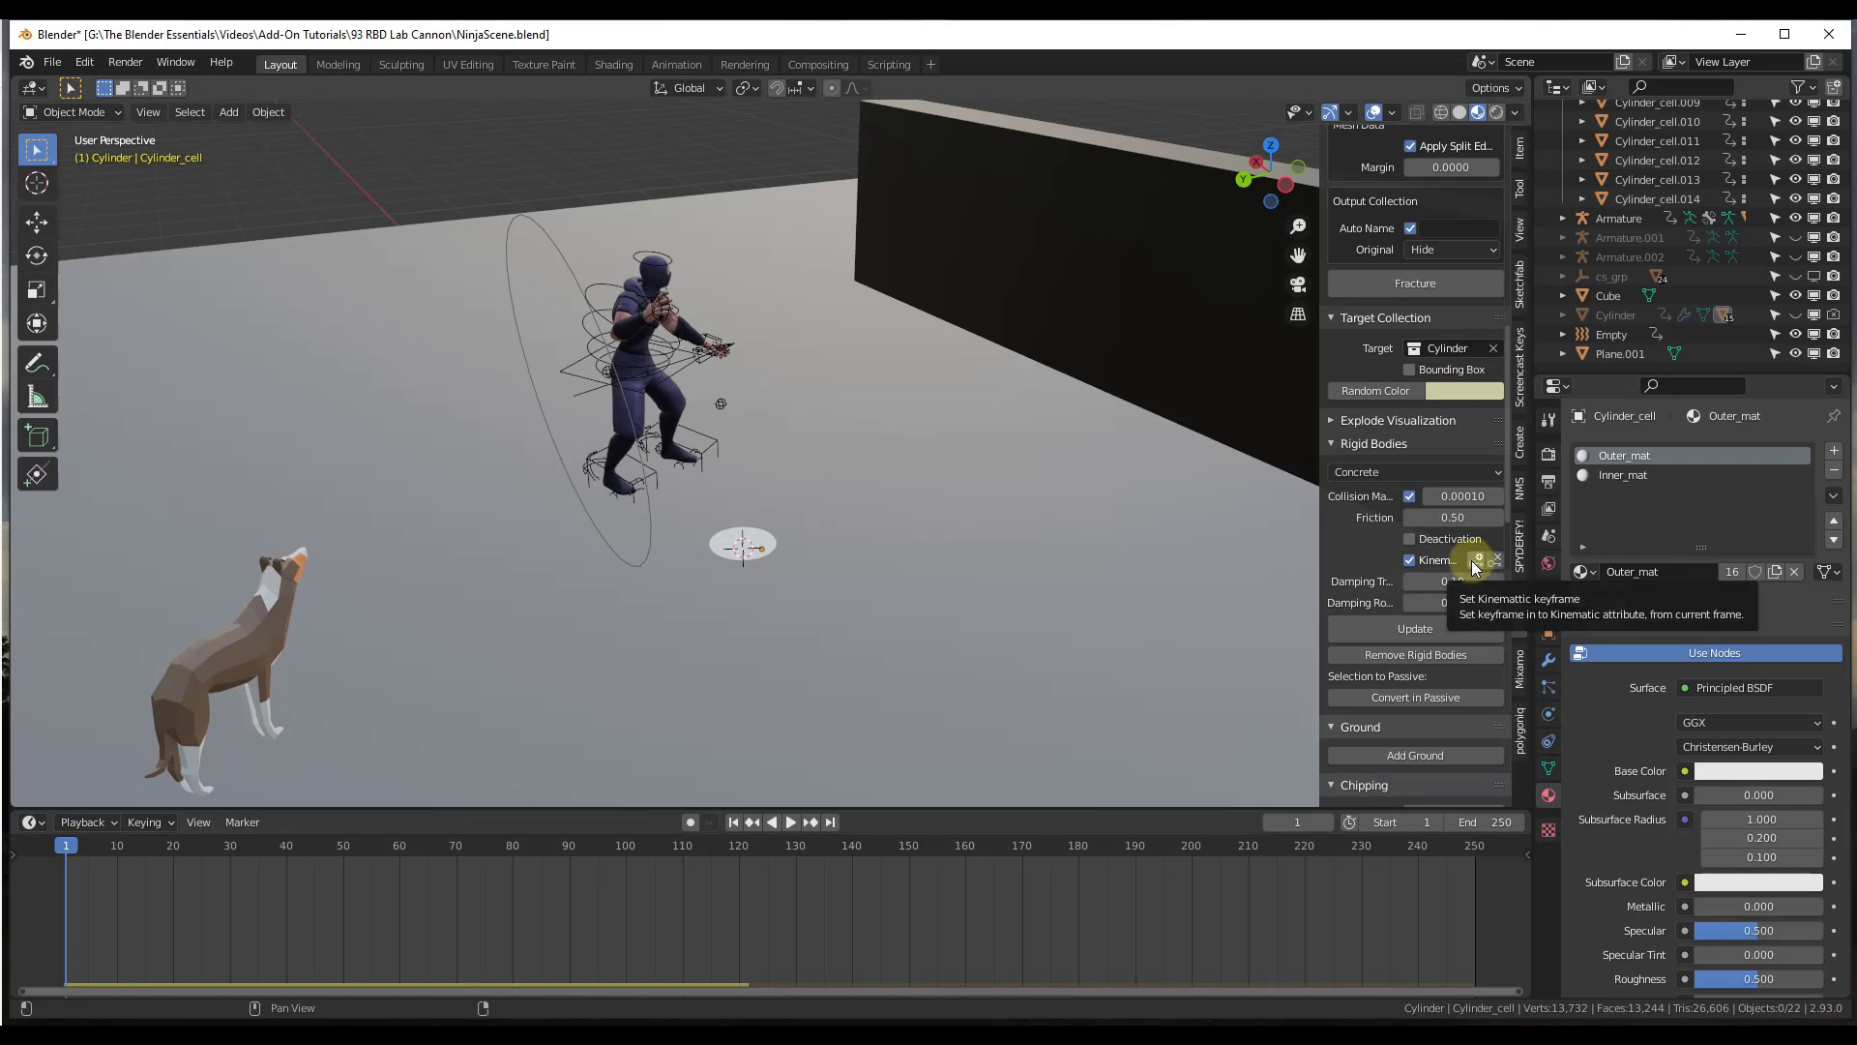
pyautogui.click(1425, 634)
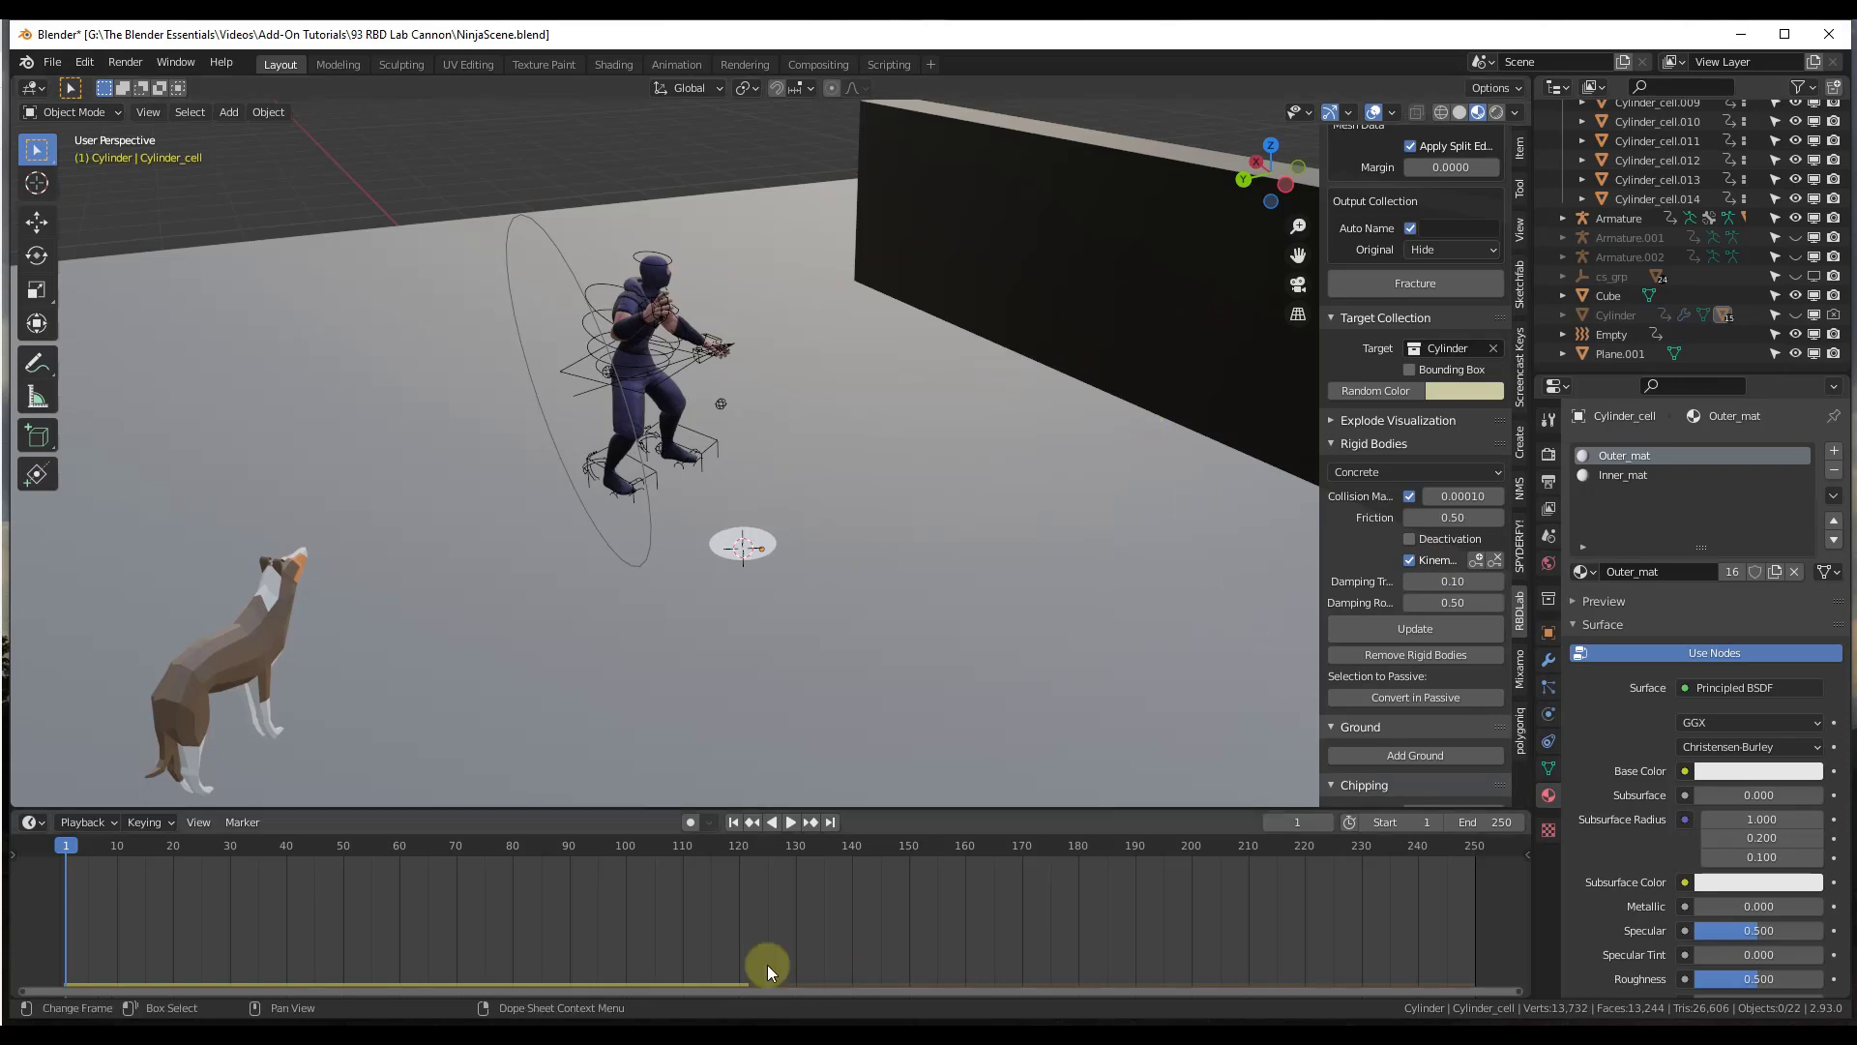
# Step: Play the animation with the kinematic pieces and pause it at frame 99
pyautogui.click(793, 829)
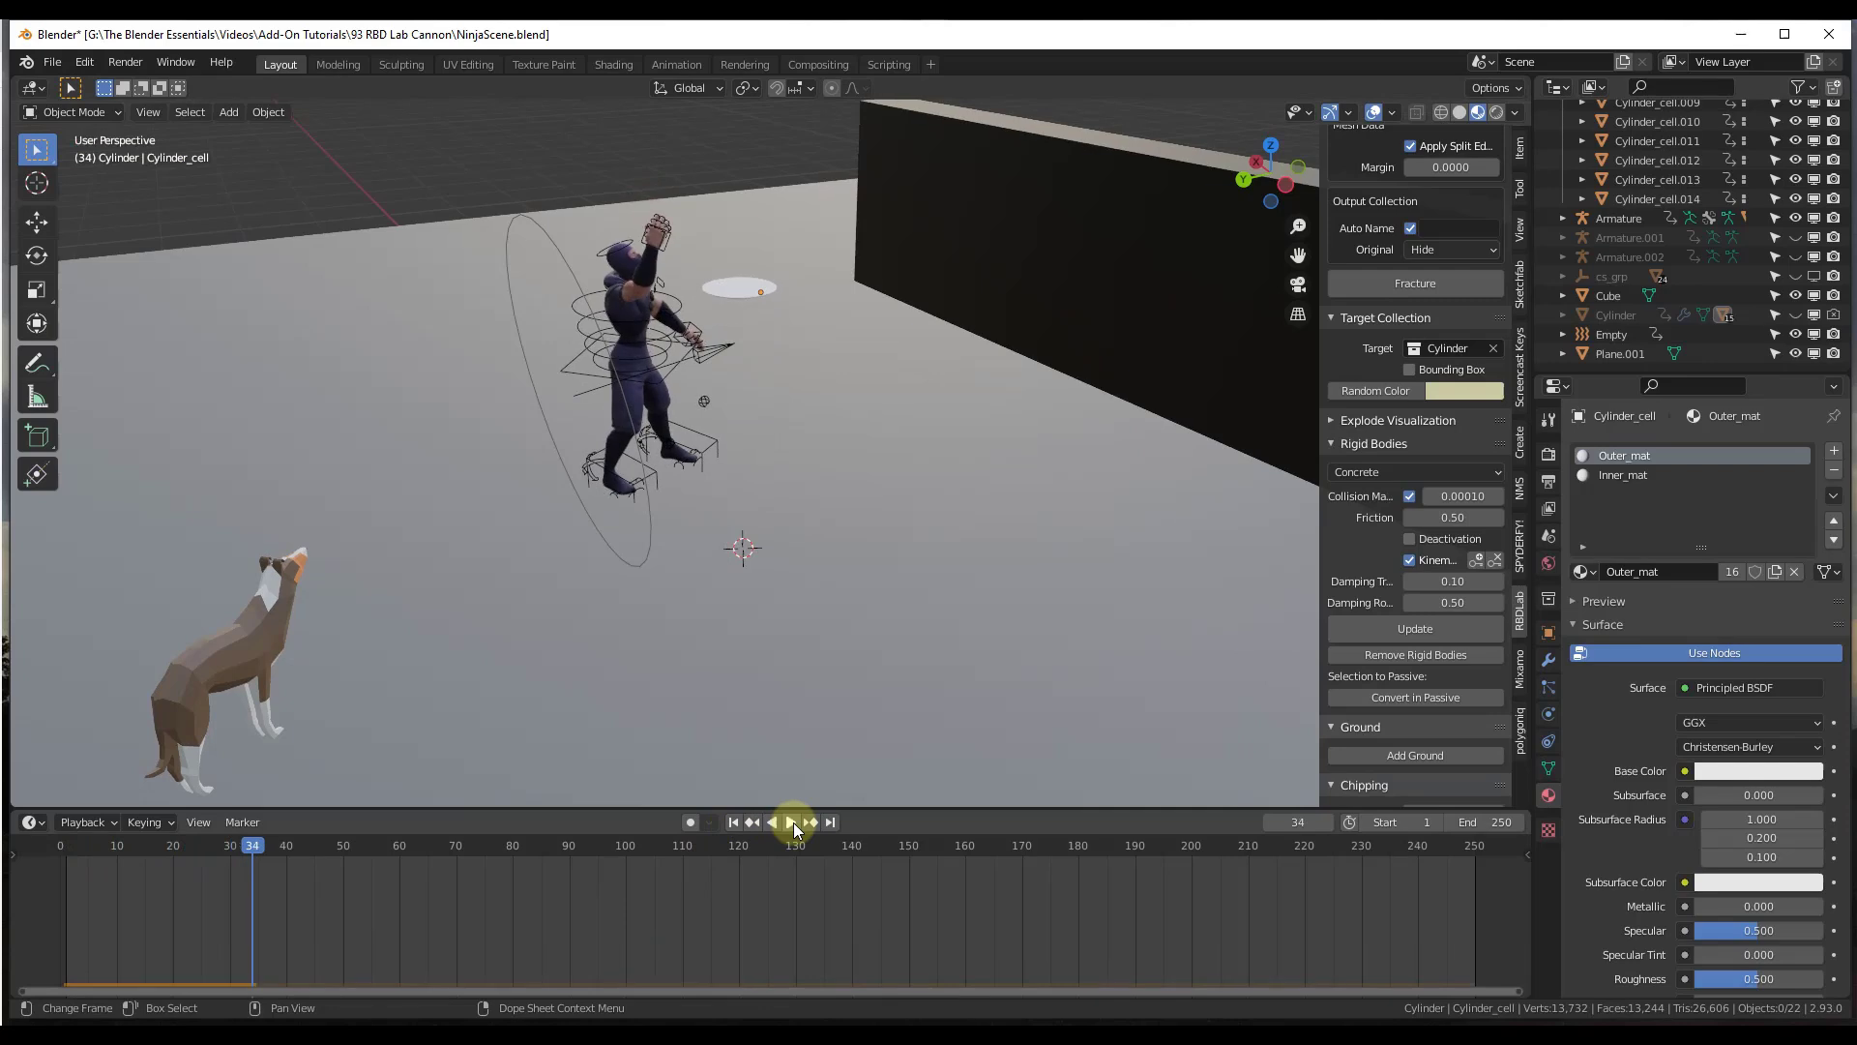
pyautogui.click(793, 829)
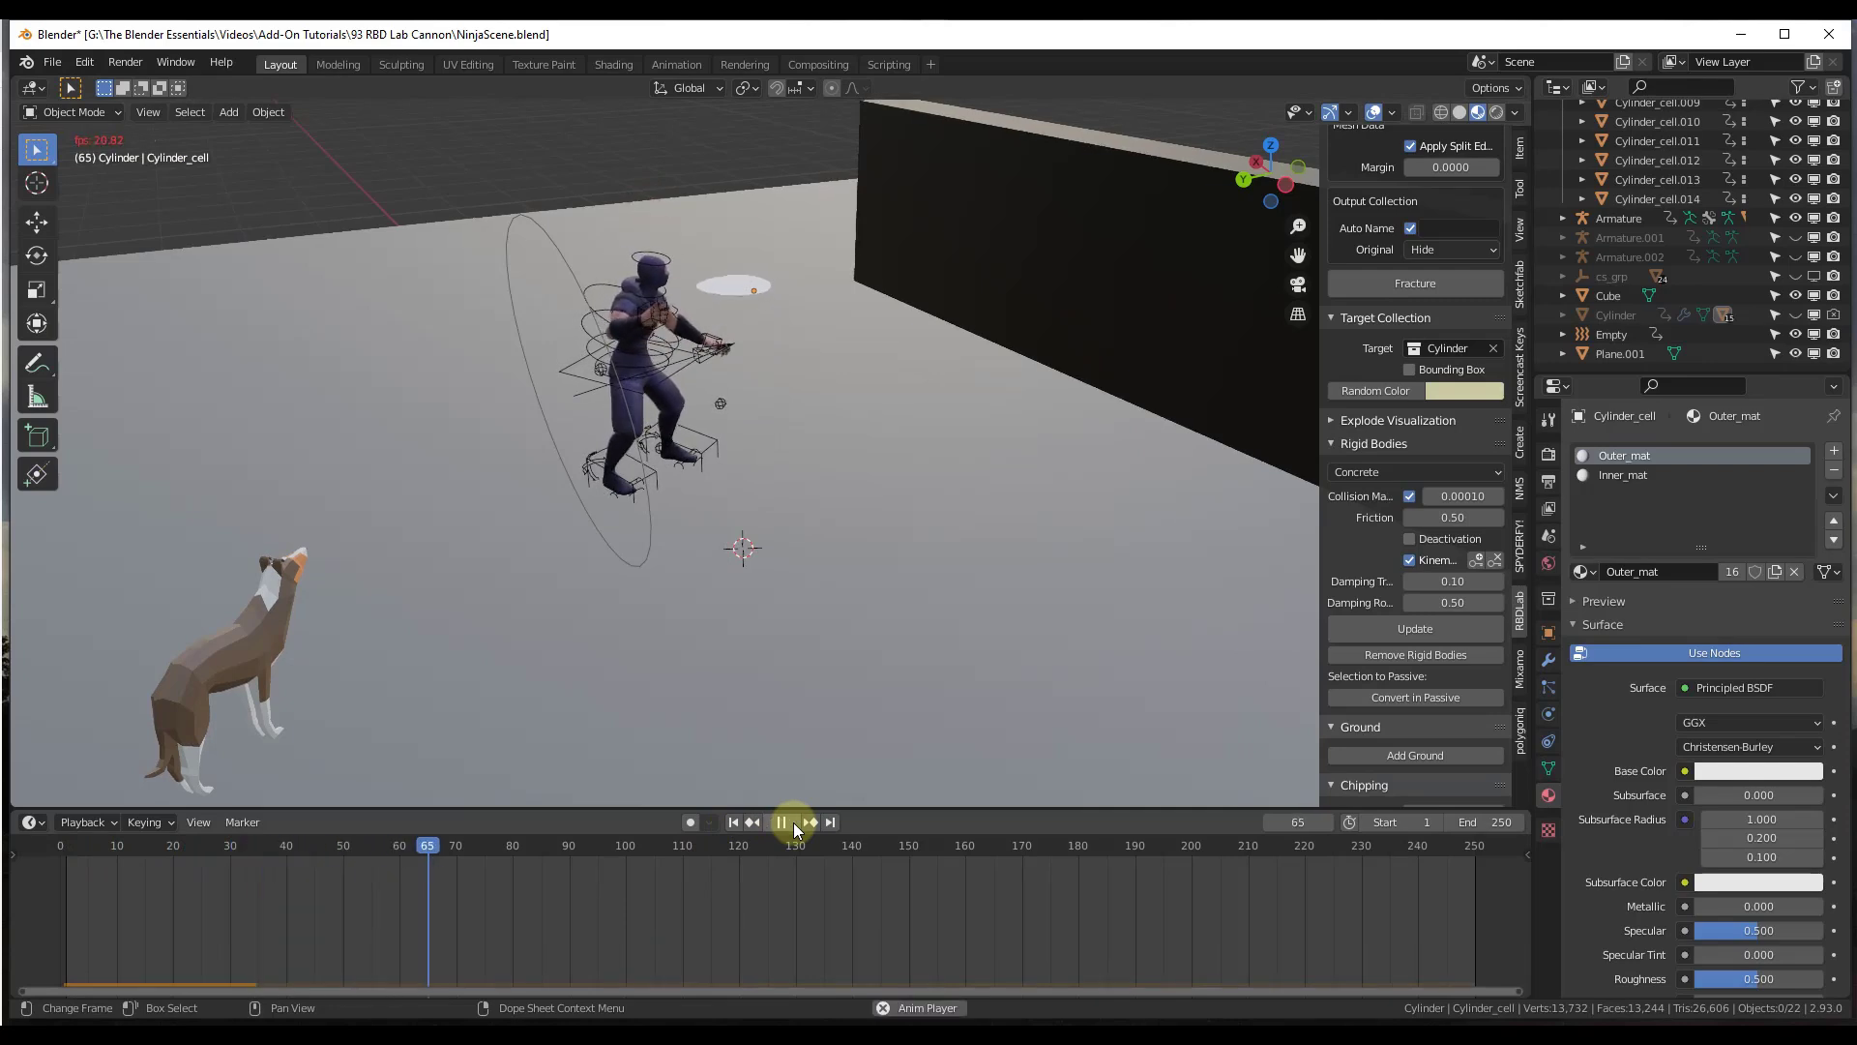
pyautogui.press('space')
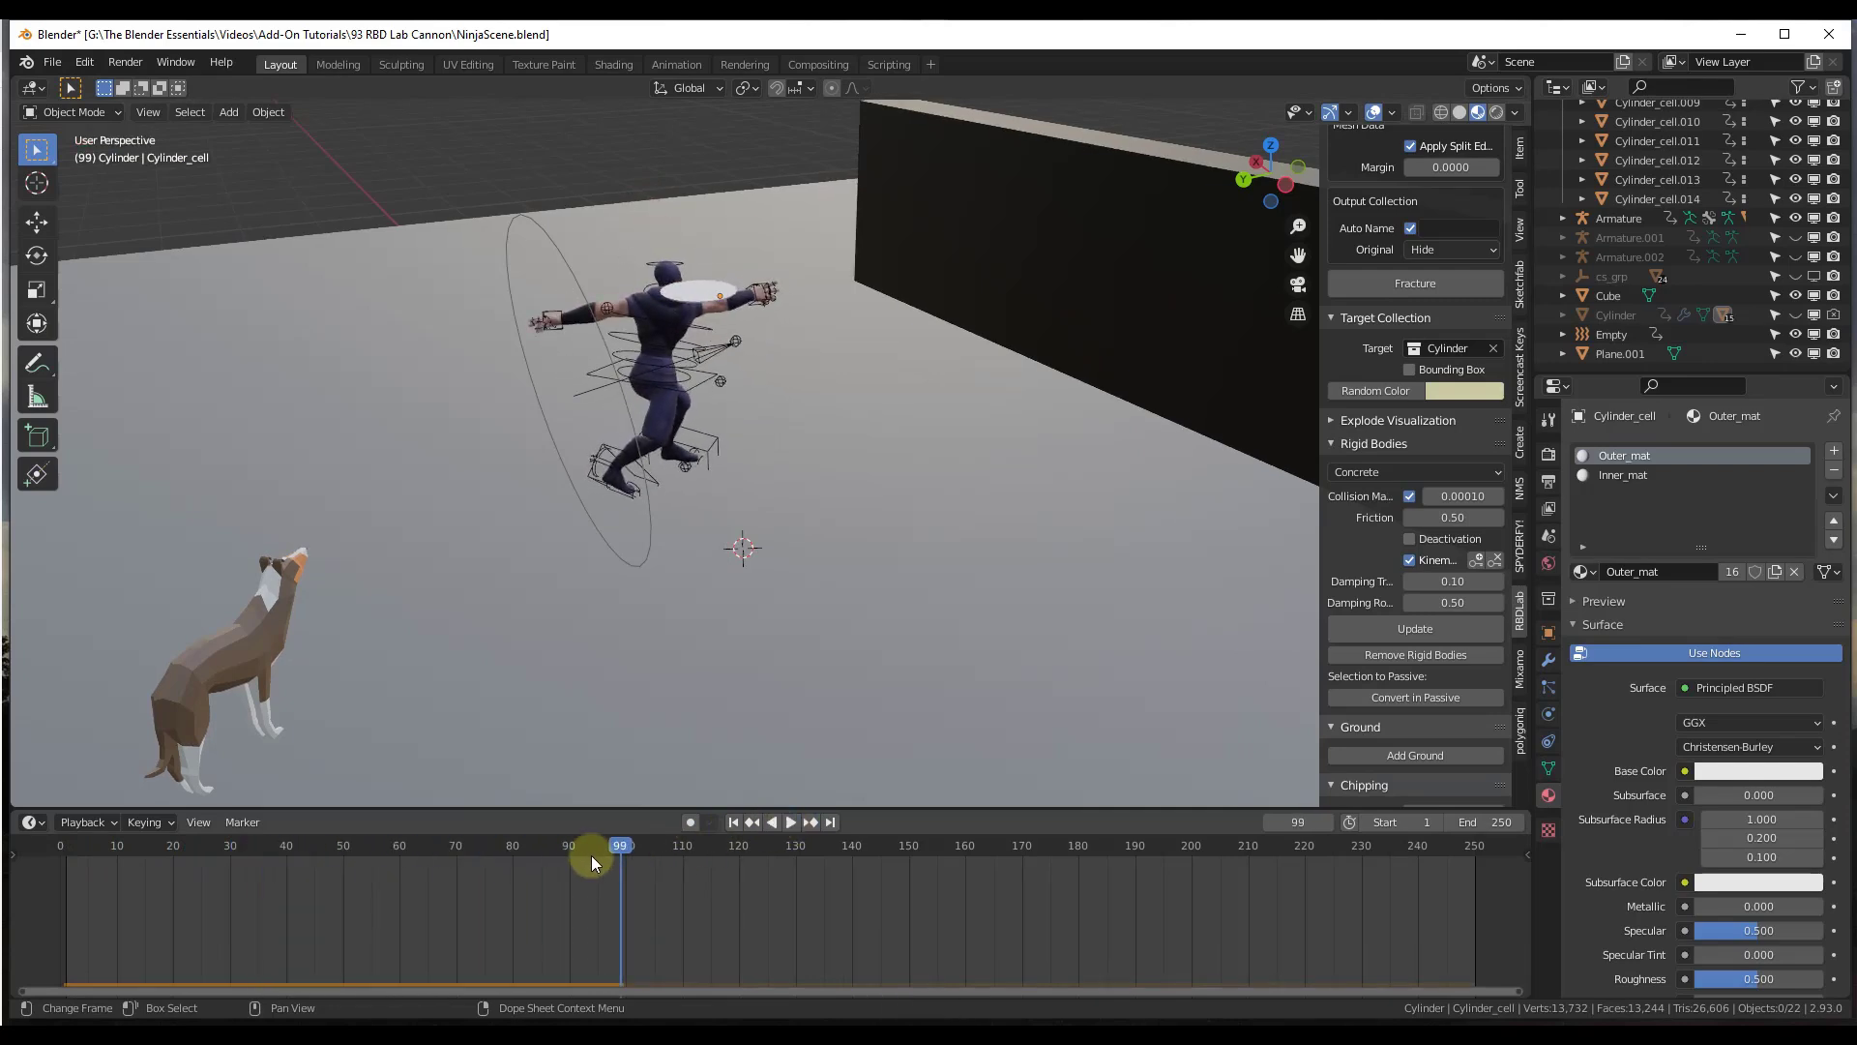
pyautogui.press('space')
# Step: Set a kinematic keyframe with Kinematic enabled at frame 79 and update the rigid bodies
pyautogui.moveTo(622, 845); pyautogui.dragTo(508, 857)
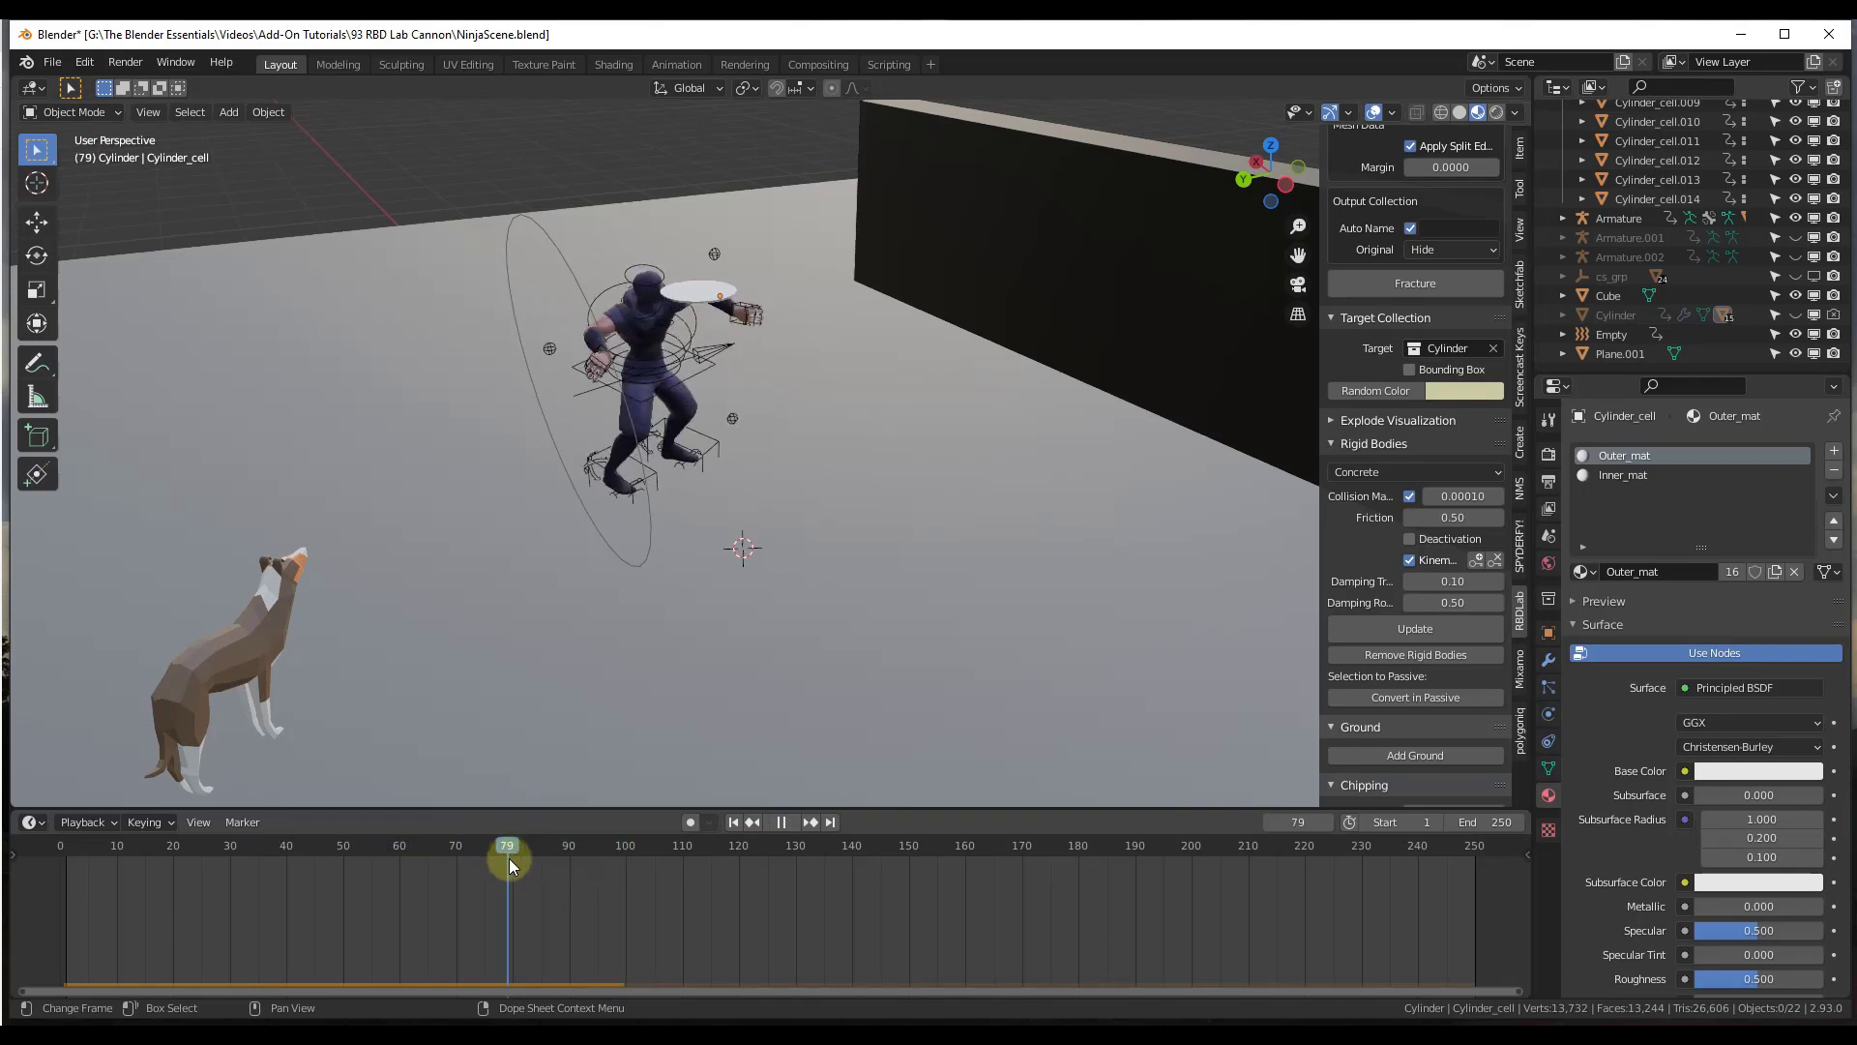
pyautogui.press('space')
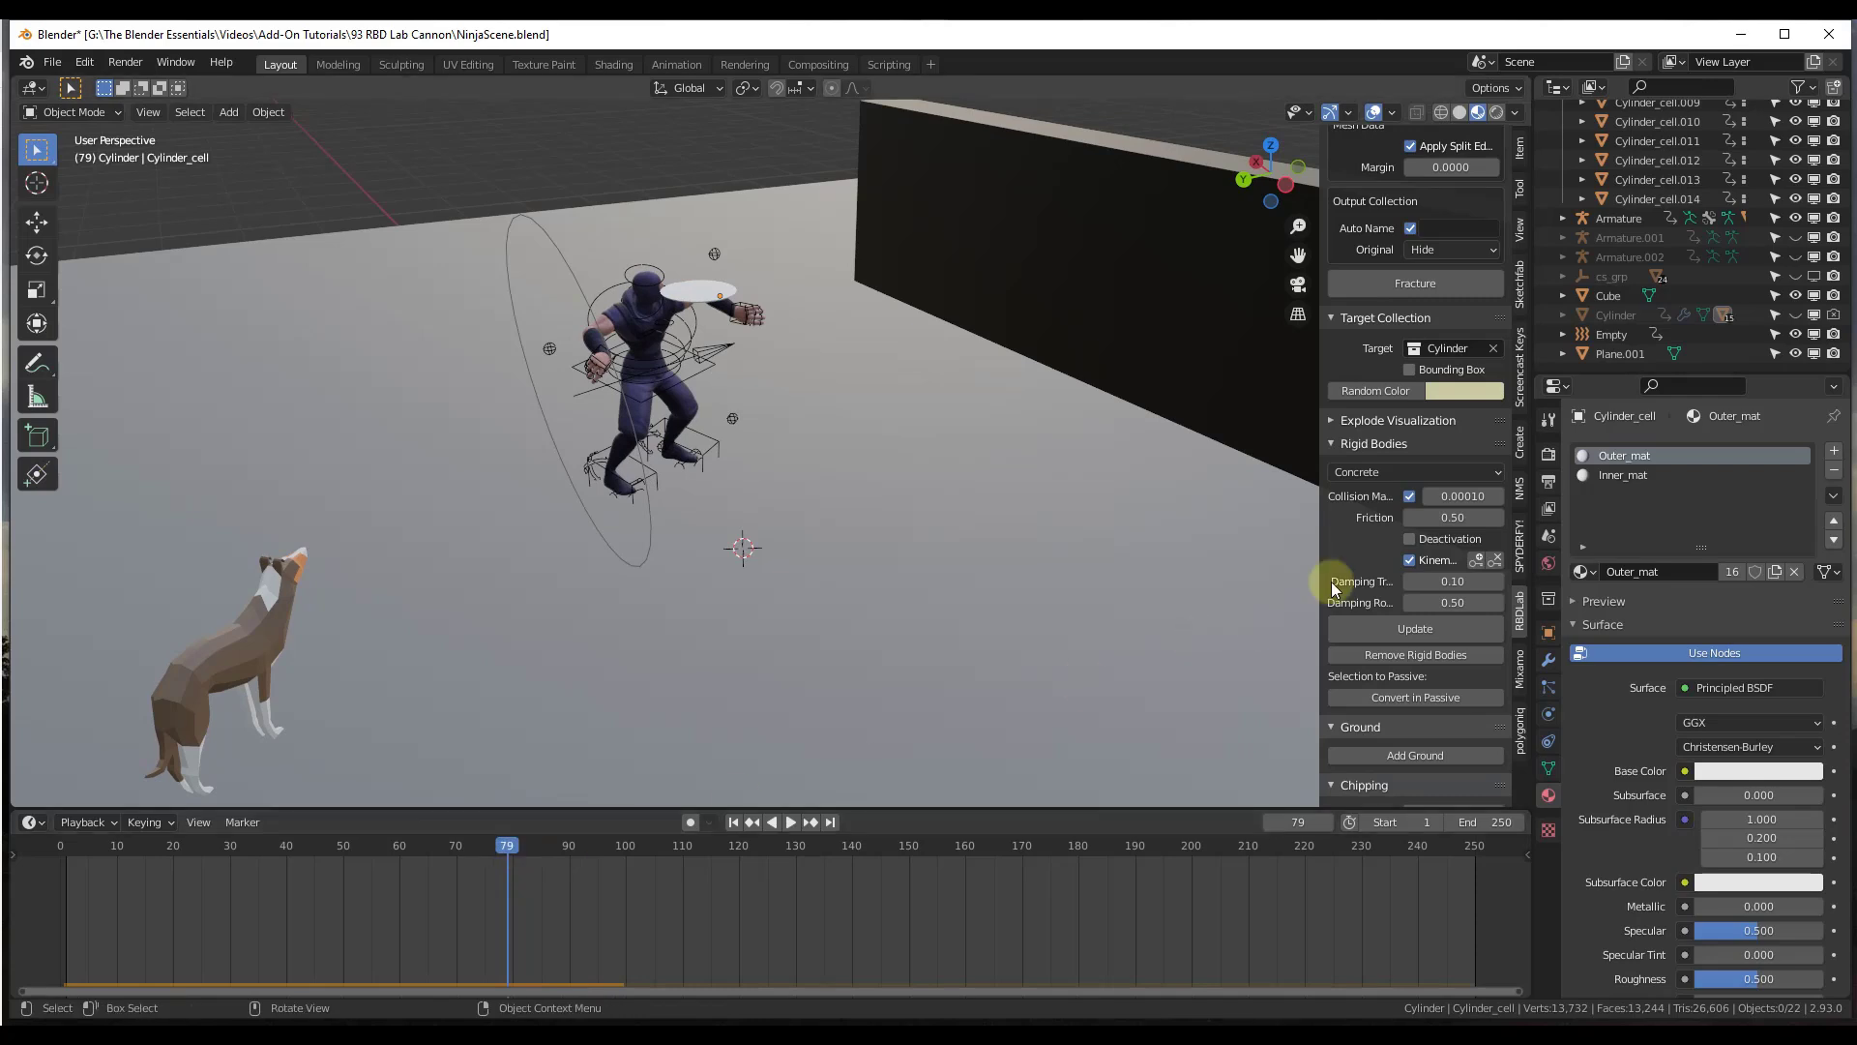
pyautogui.click(1479, 561)
pyautogui.click(1413, 629)
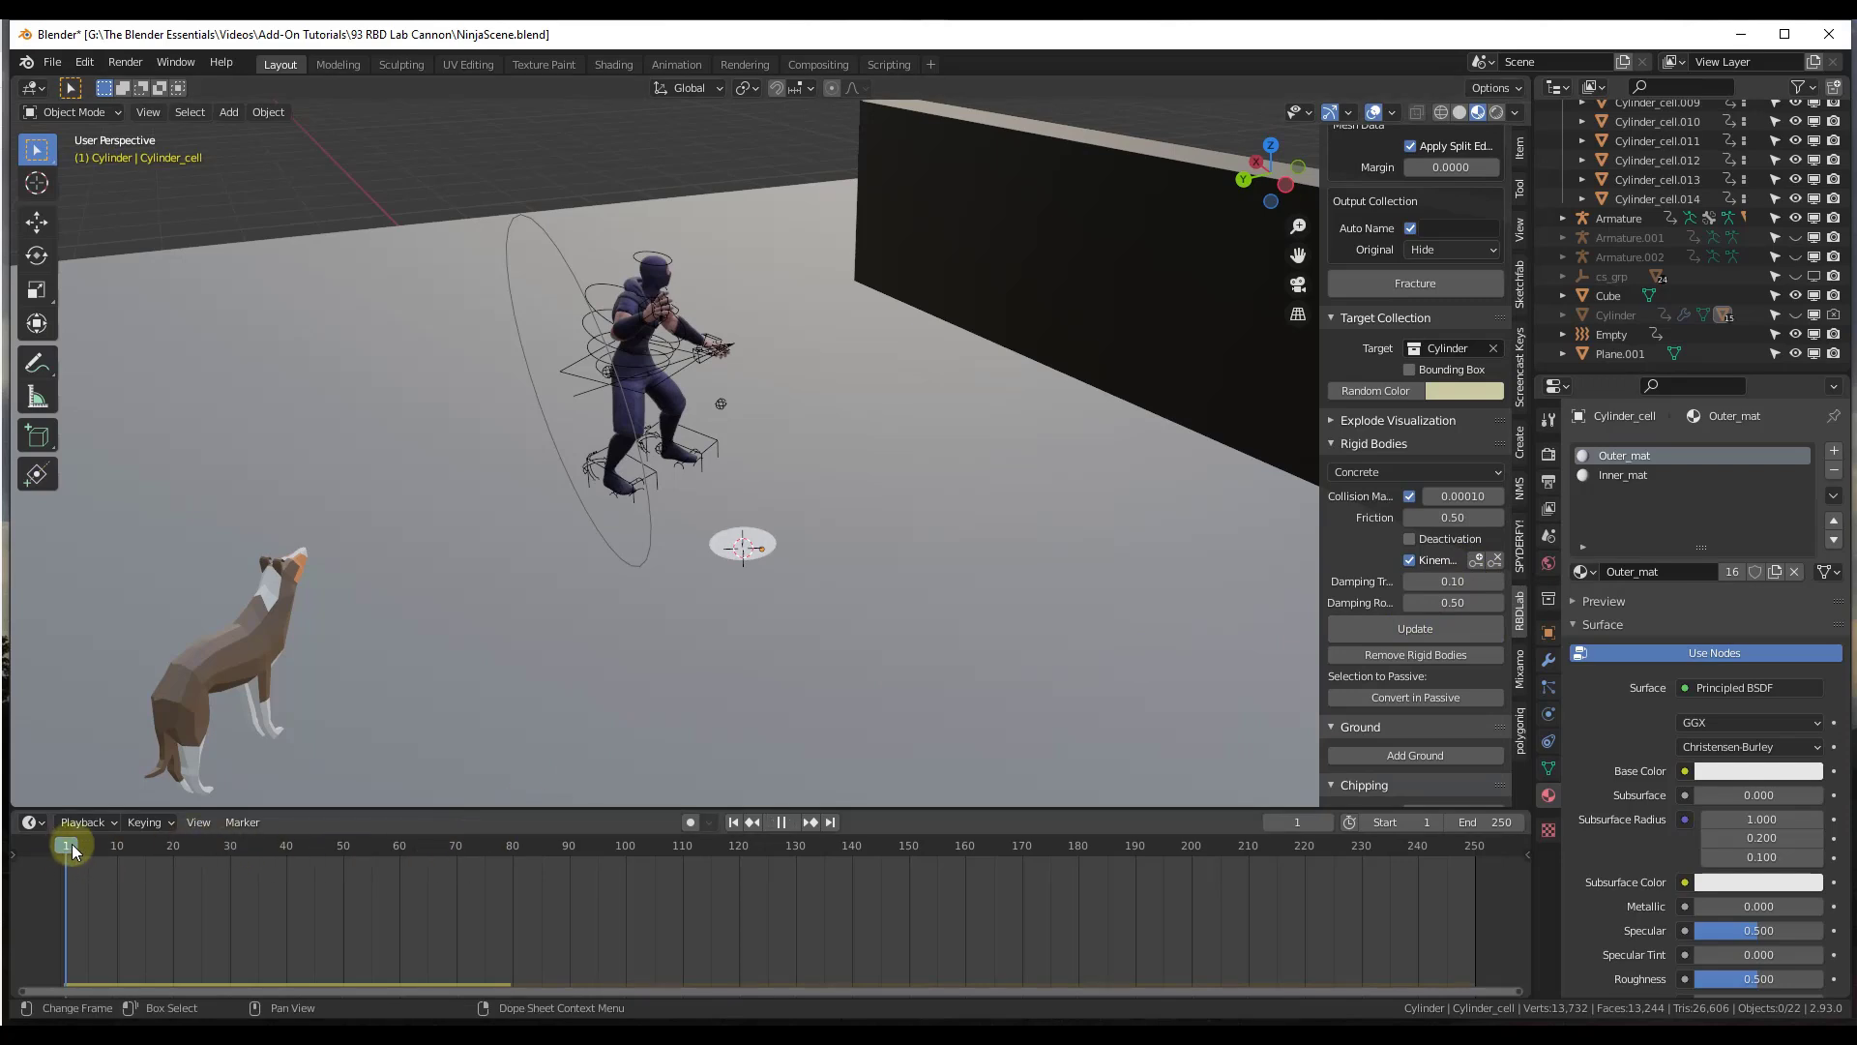
# Step: Disable Kinematic at frame 80, set a kinematic keyframe there, and update the rigid bodies
pyautogui.press('space')
pyautogui.moveTo(456, 877); pyautogui.dragTo(514, 877)
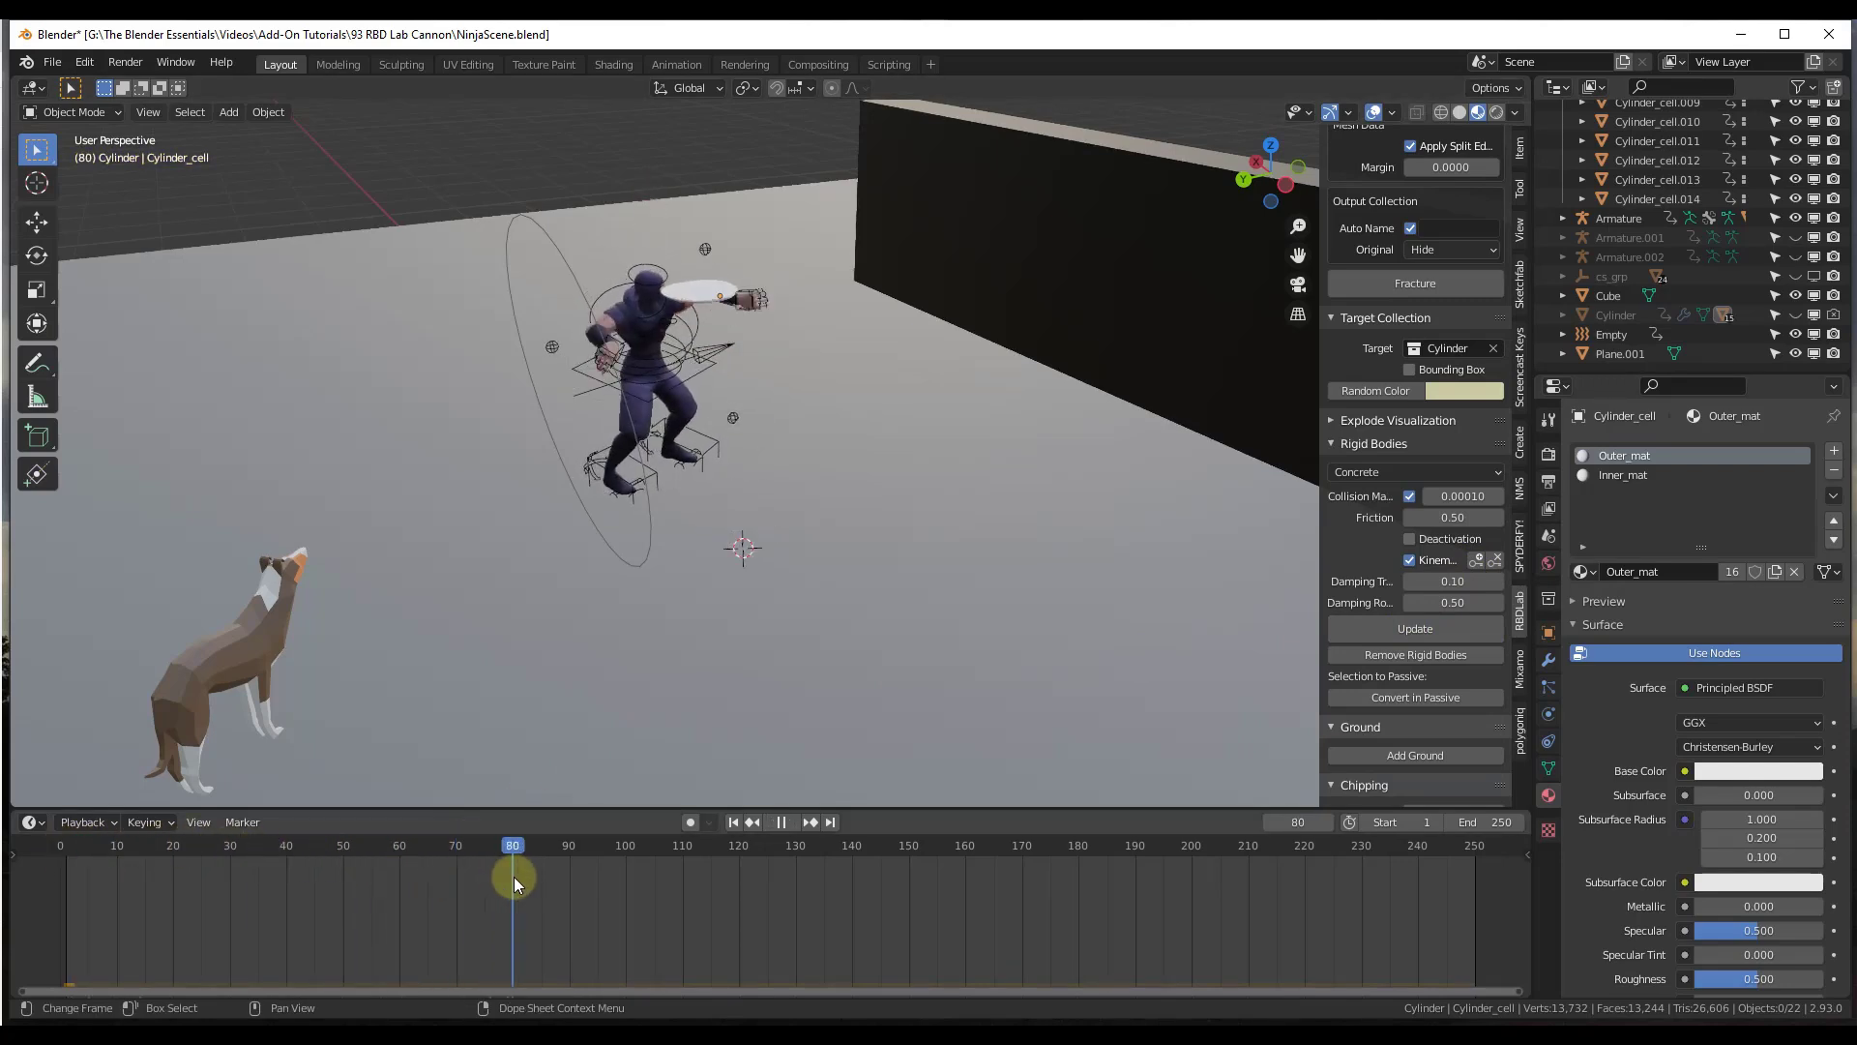
pyautogui.press('space')
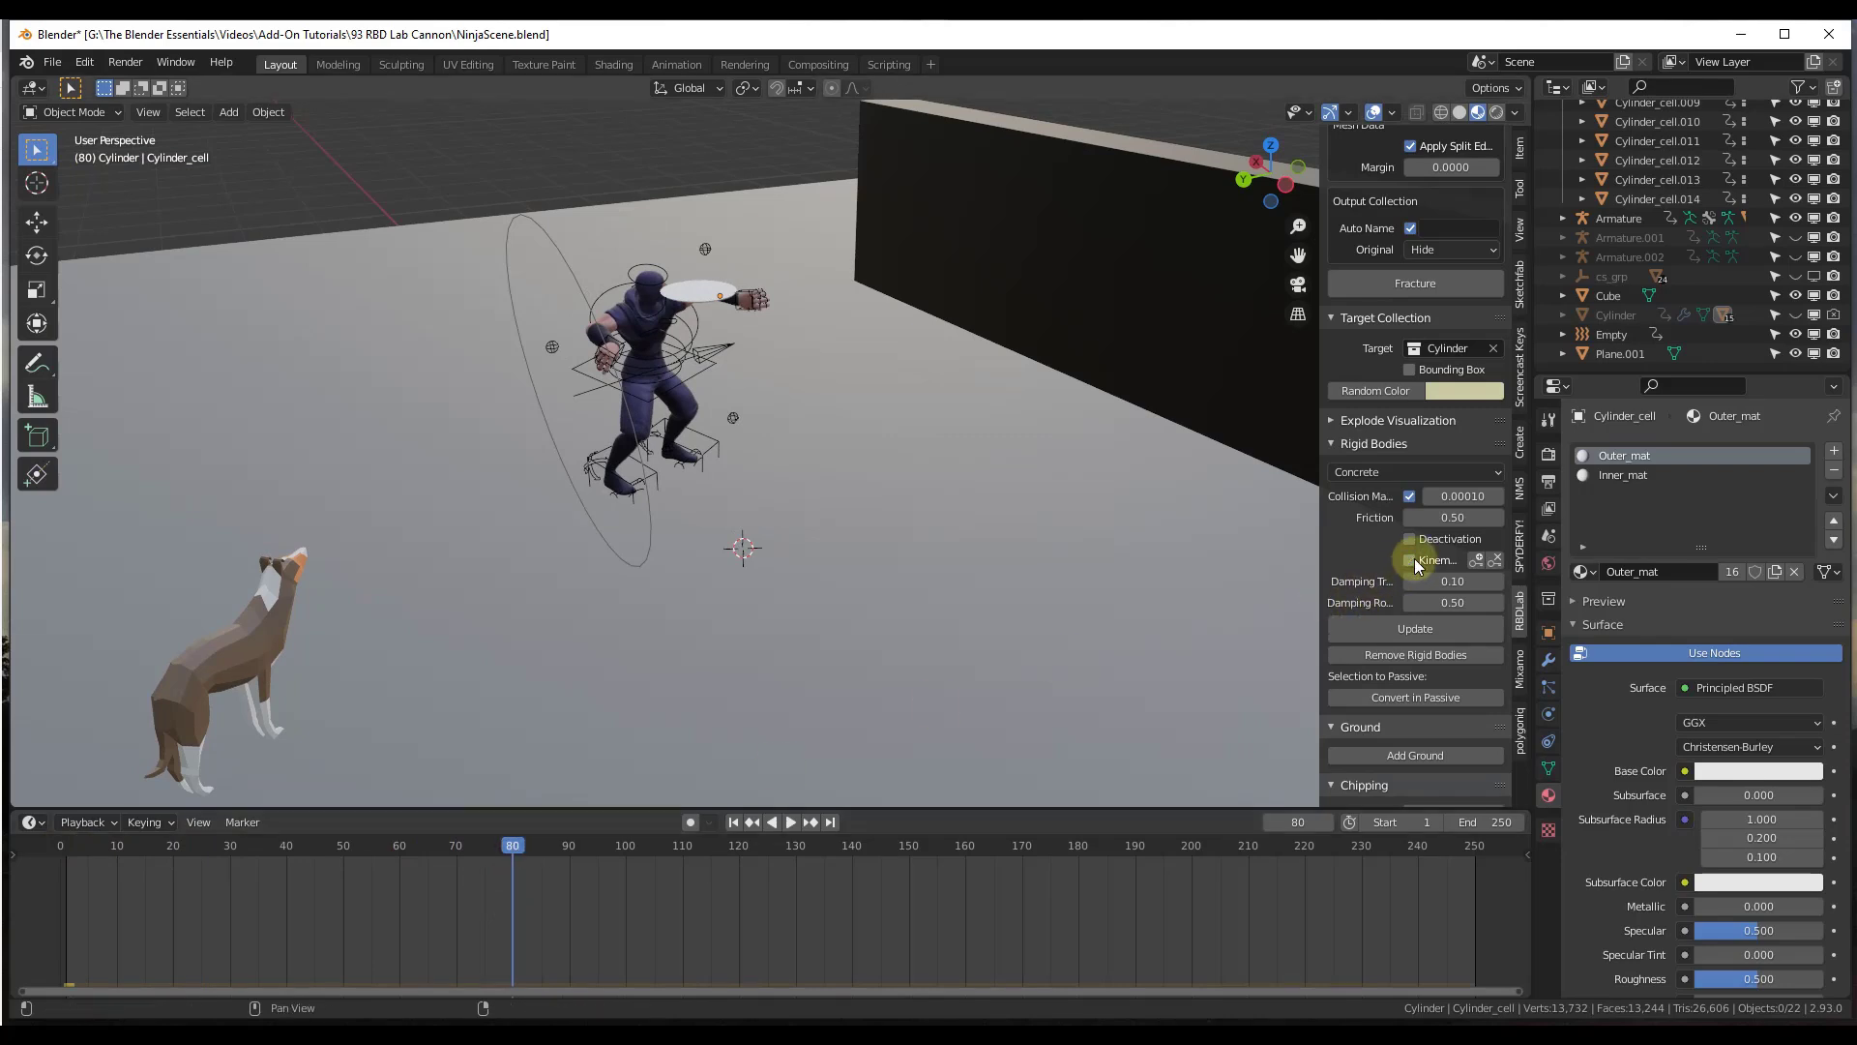
pyautogui.click(1477, 561)
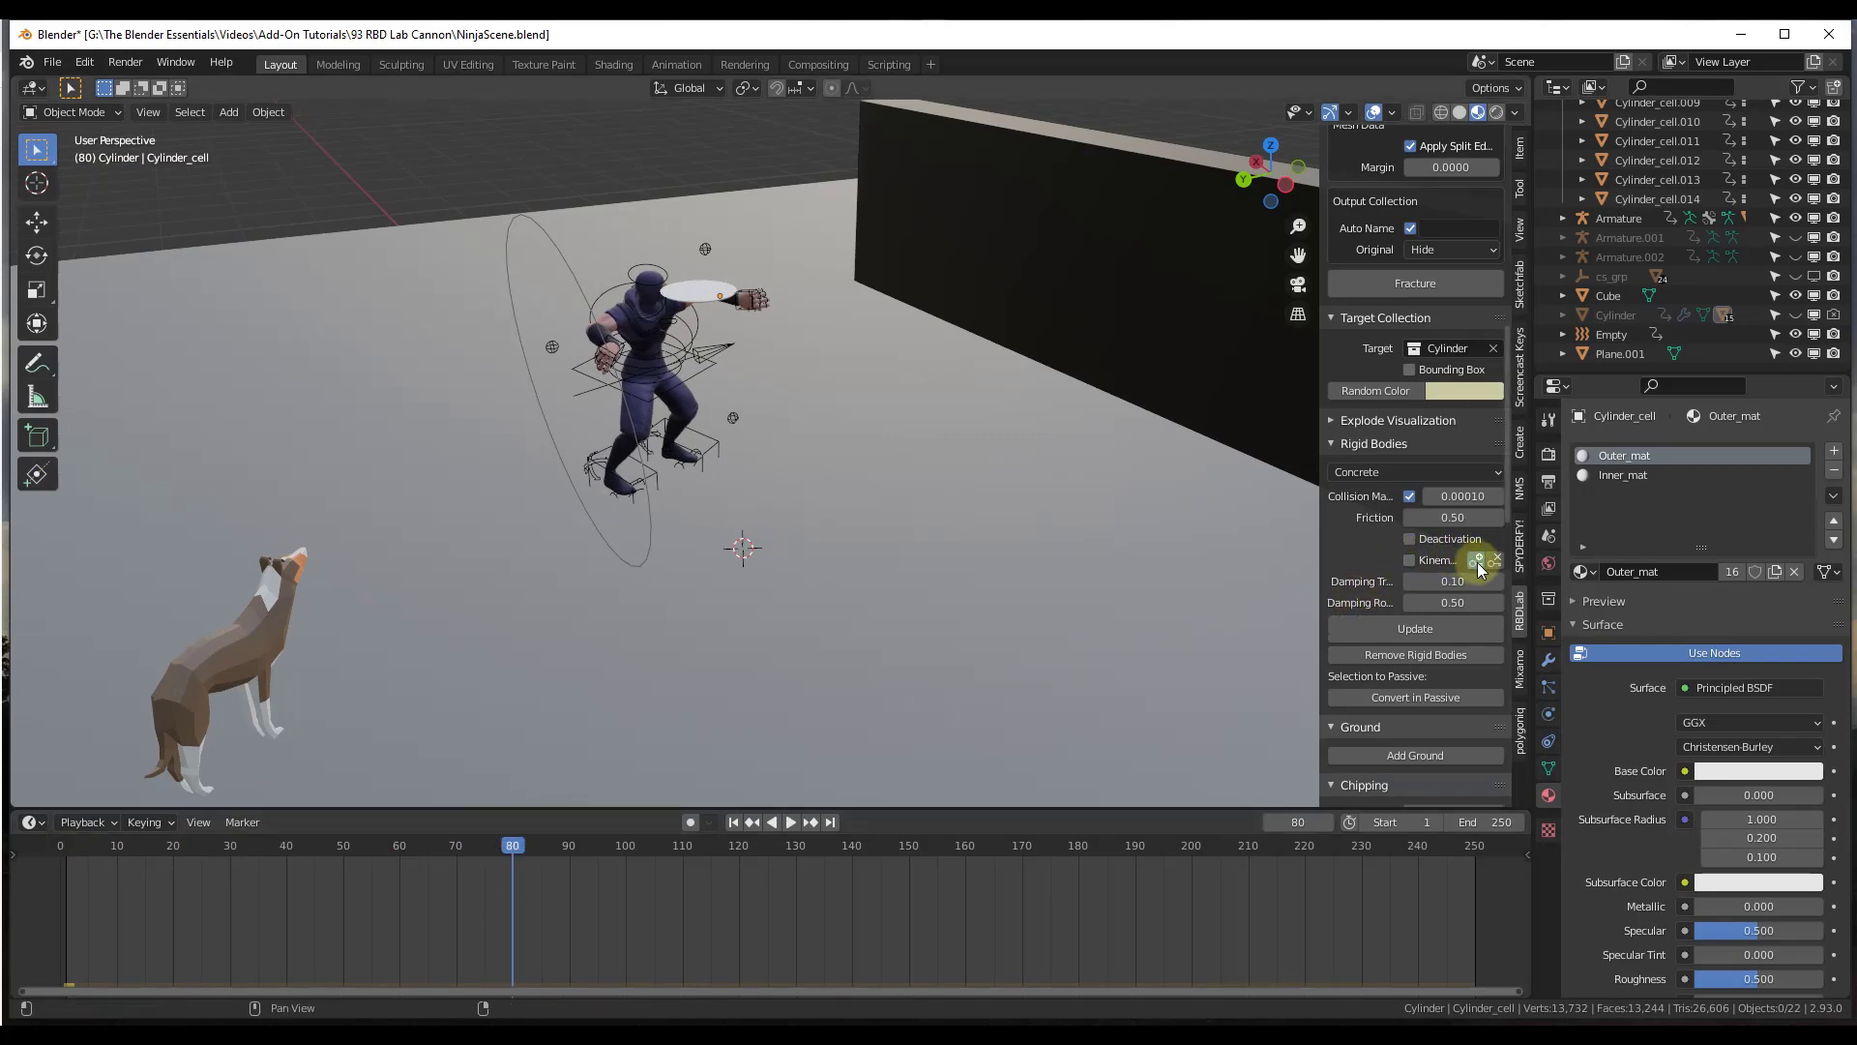
pyautogui.click(1436, 629)
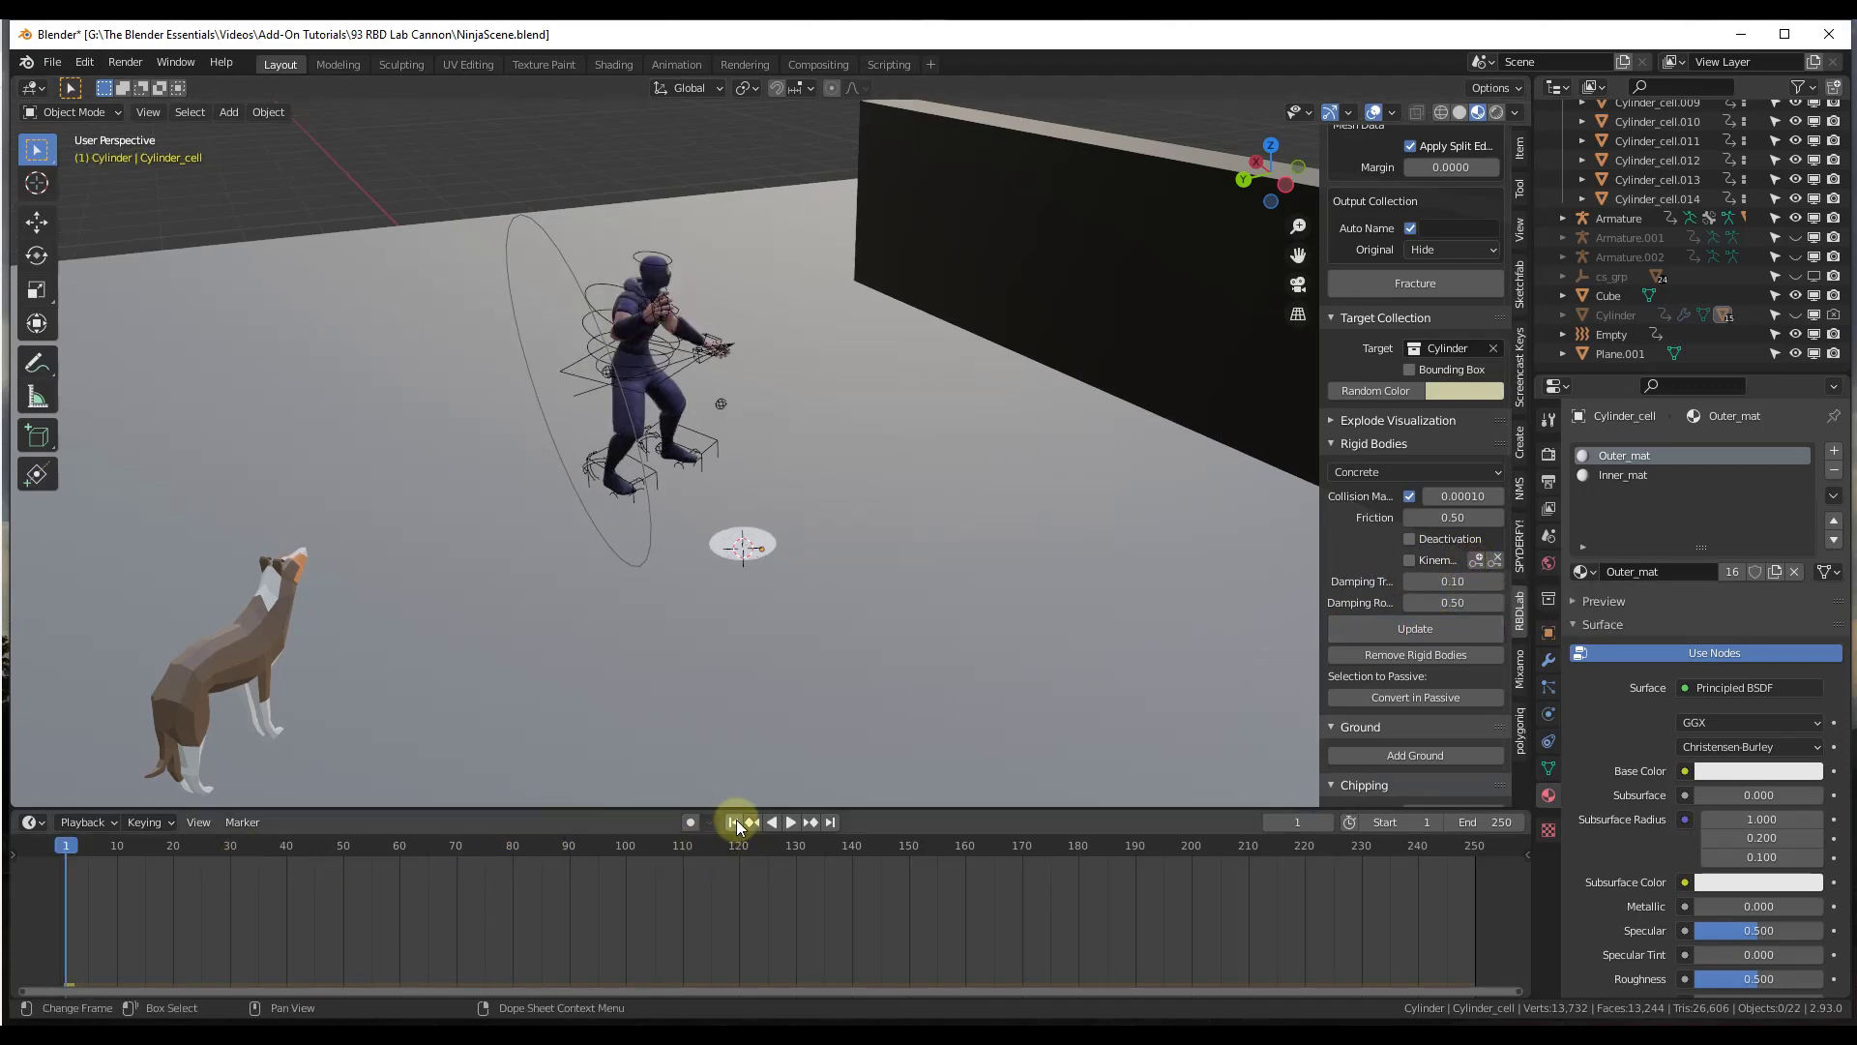
# Step: Play the simulation from frame 1, scrub back to before frame 80, and replay the break-up to frame 96
pyautogui.click(792, 821)
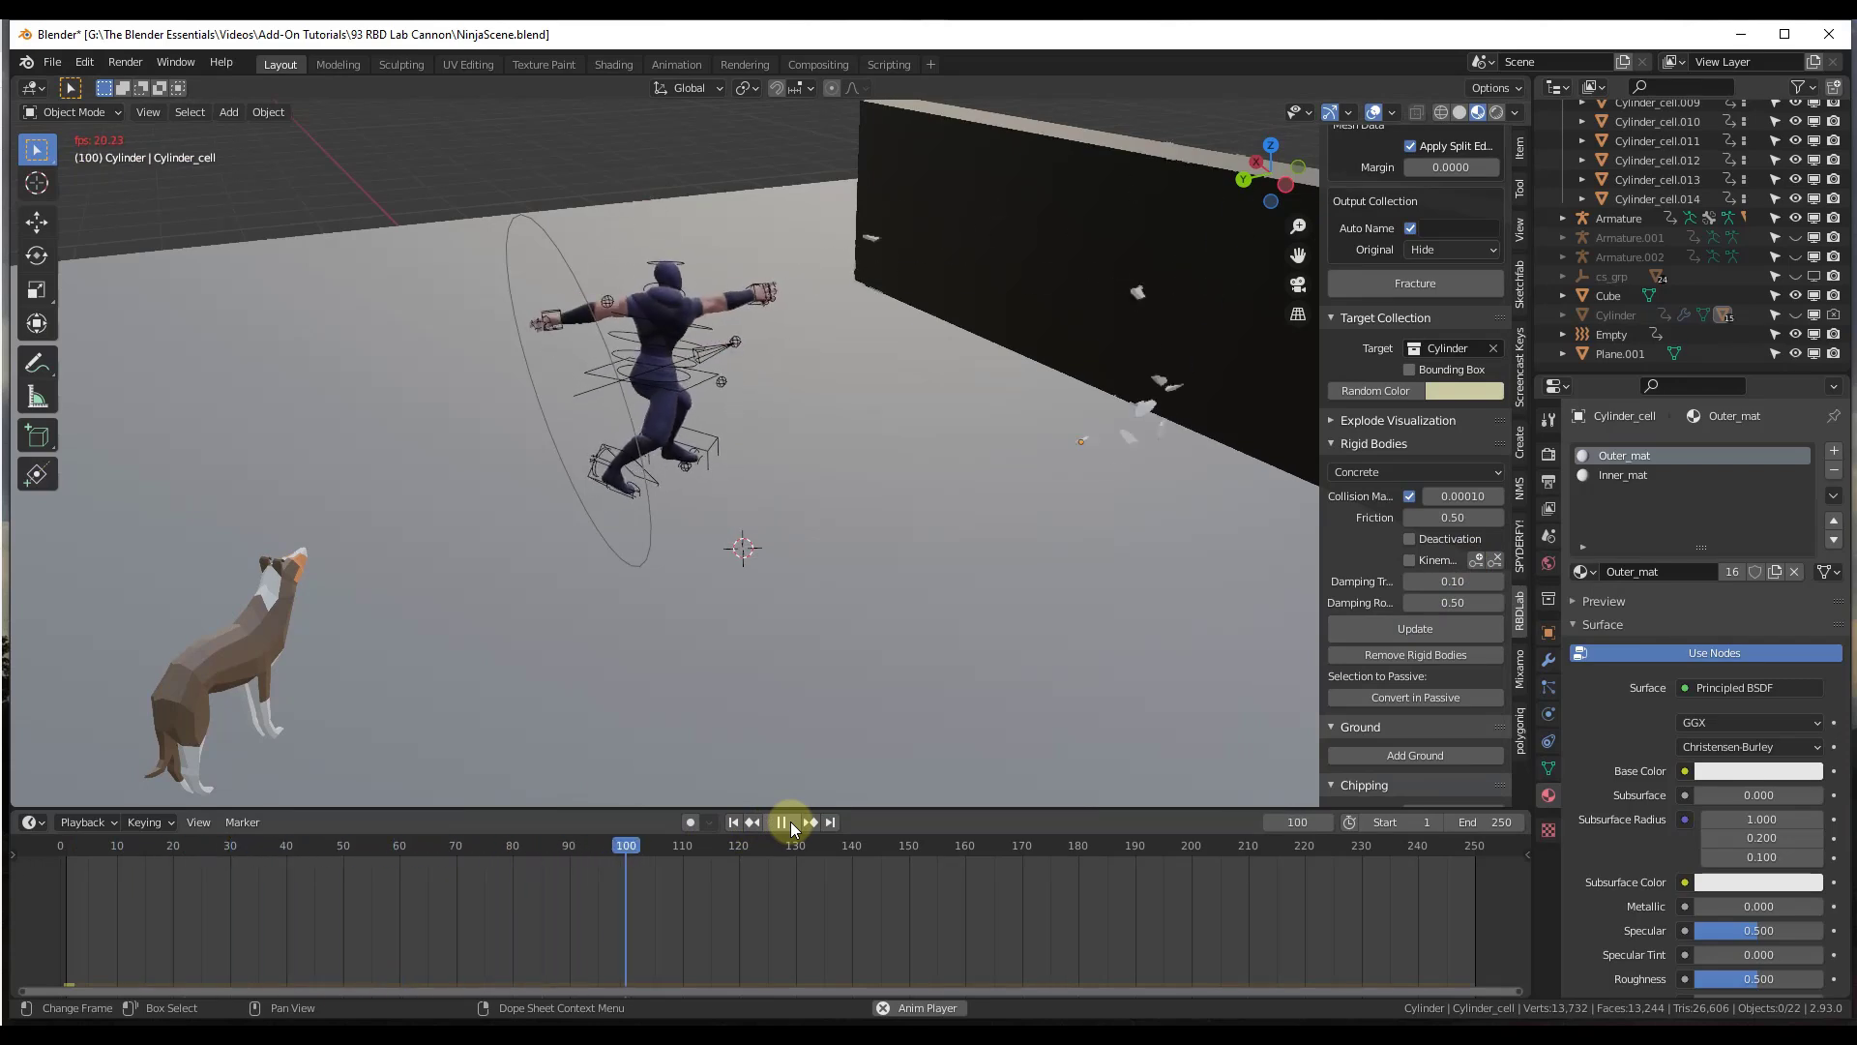
pyautogui.moveTo(680, 849); pyautogui.dragTo(513, 844)
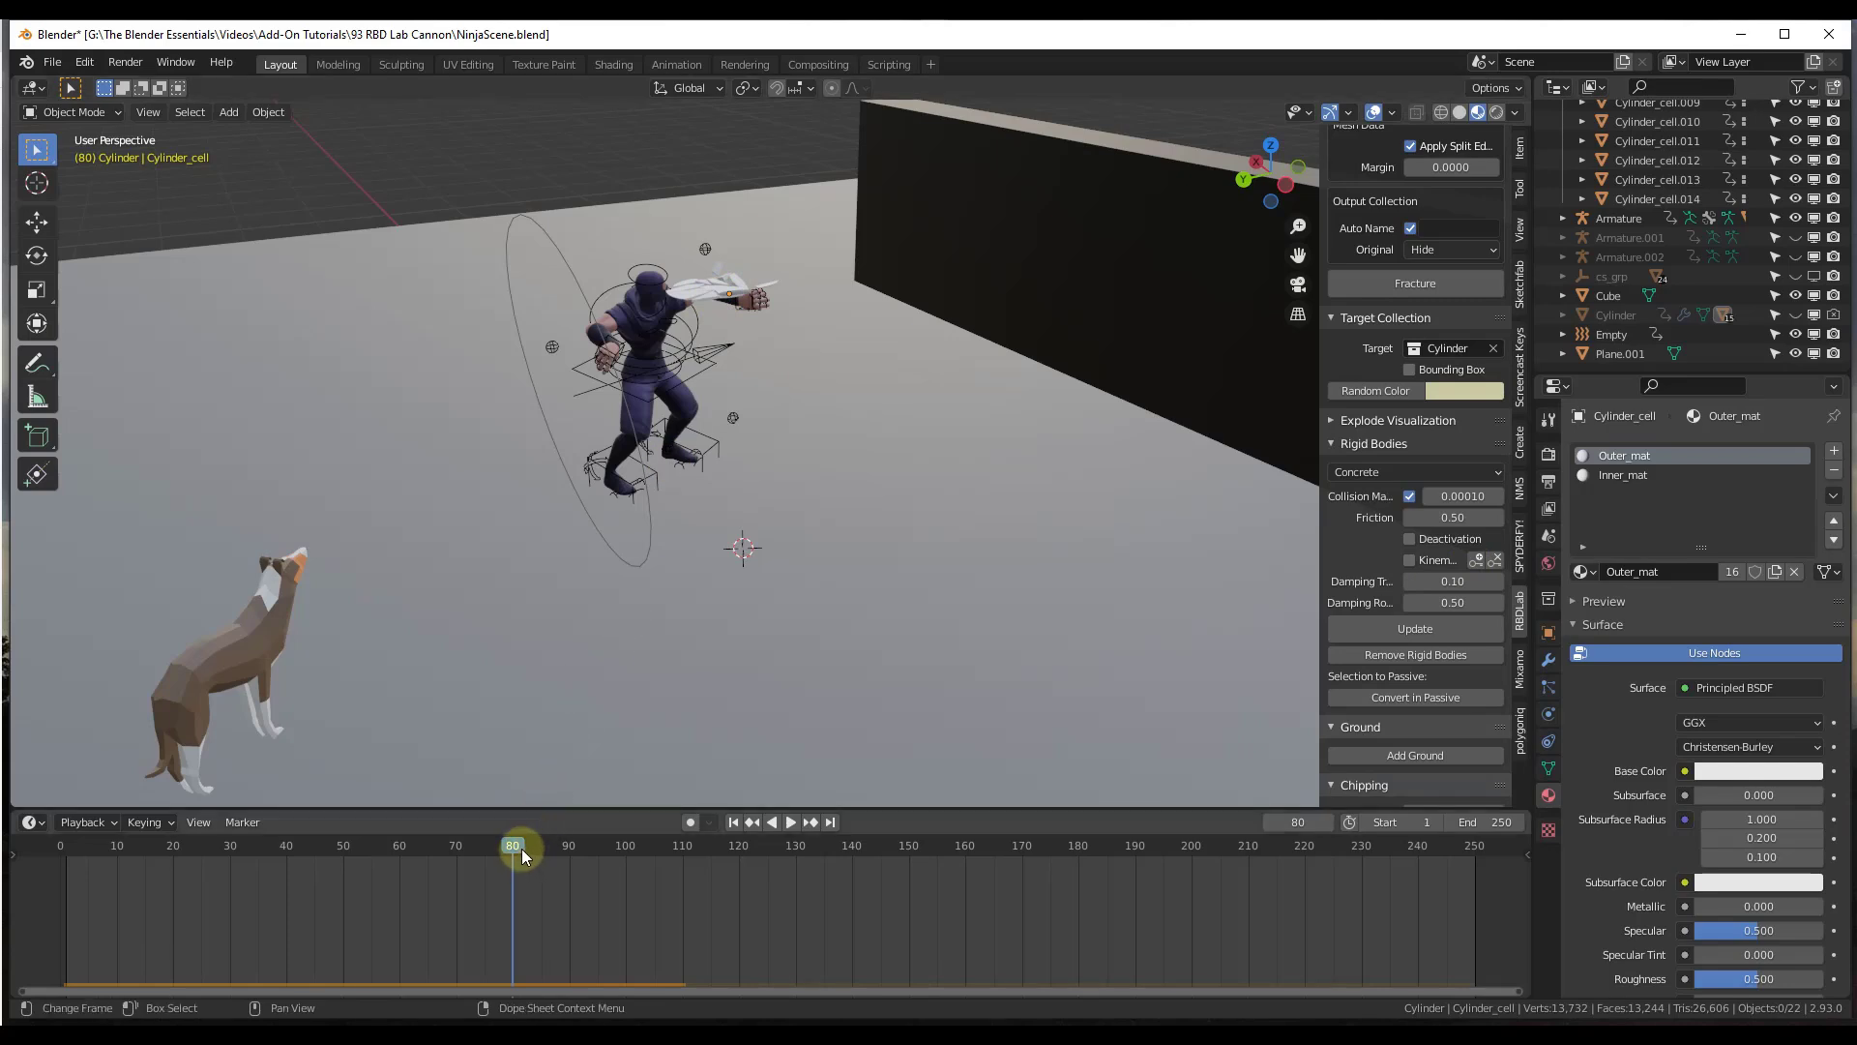
pyautogui.moveTo(513, 844); pyautogui.dragTo(451, 851)
pyautogui.click(789, 822)
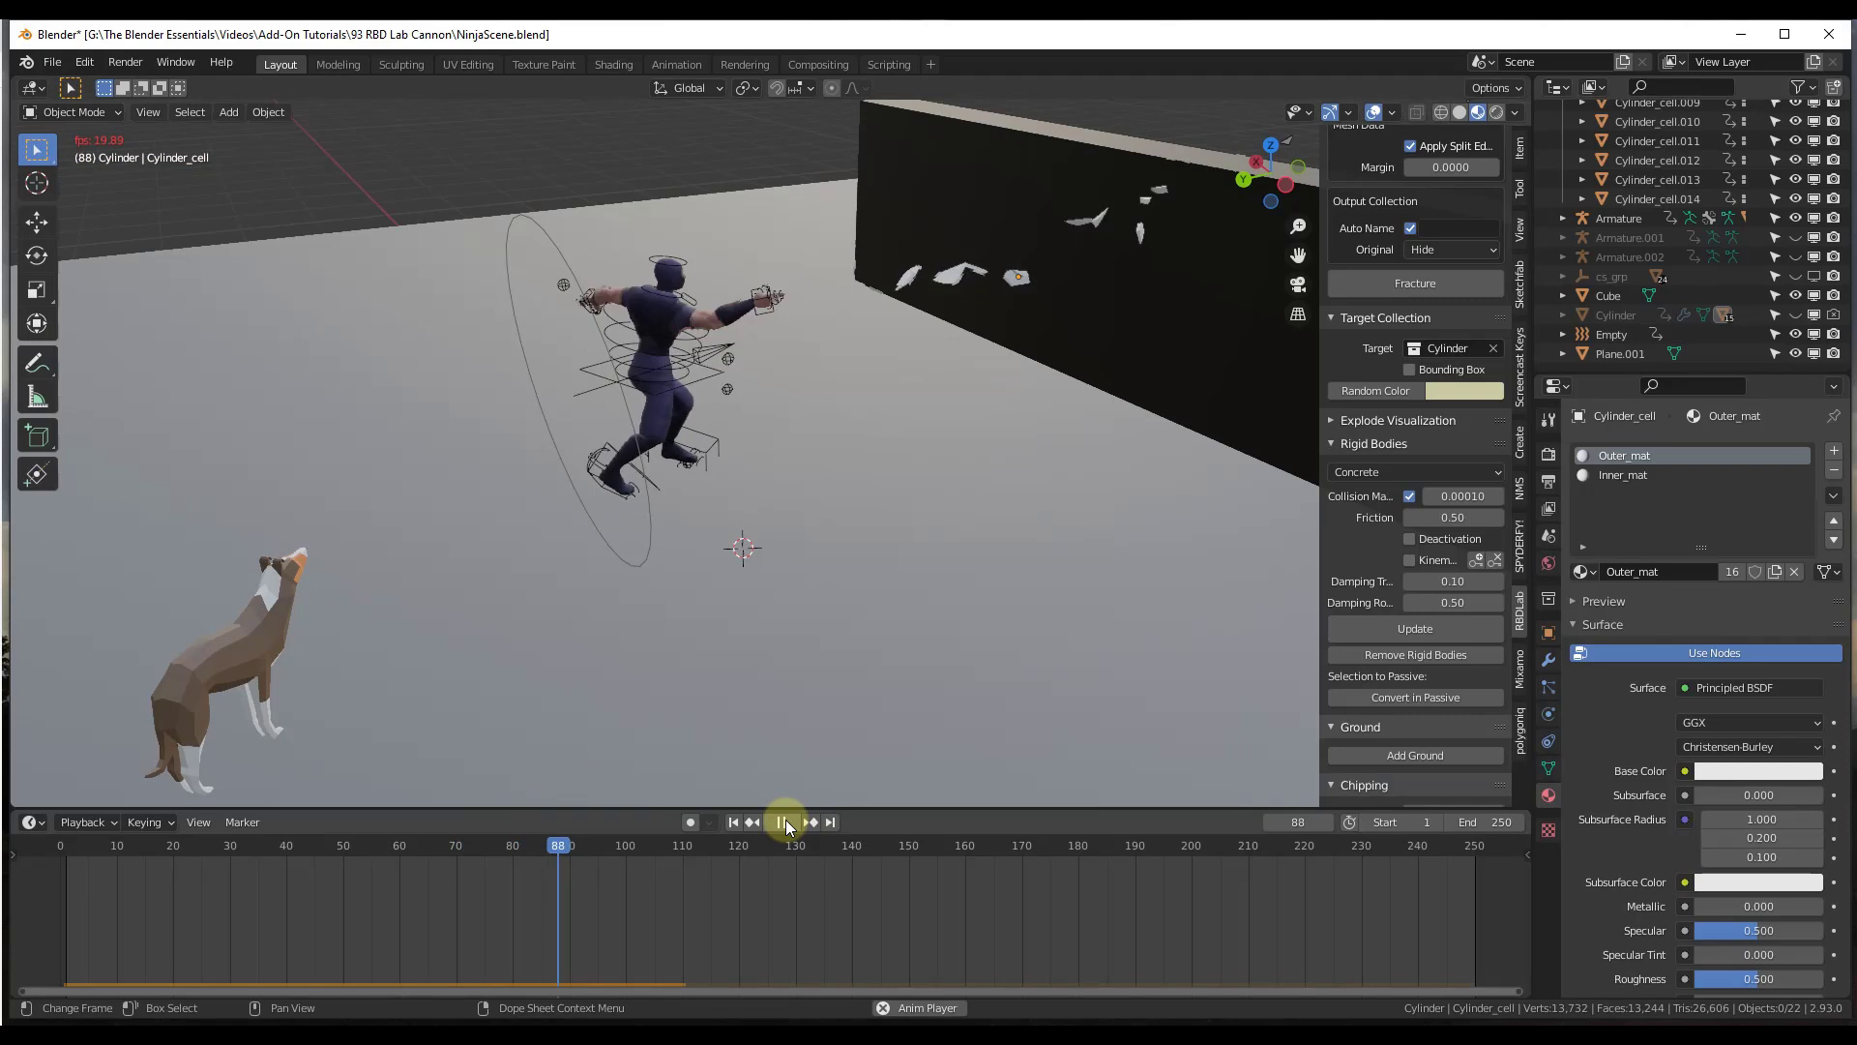
pyautogui.click(604, 859)
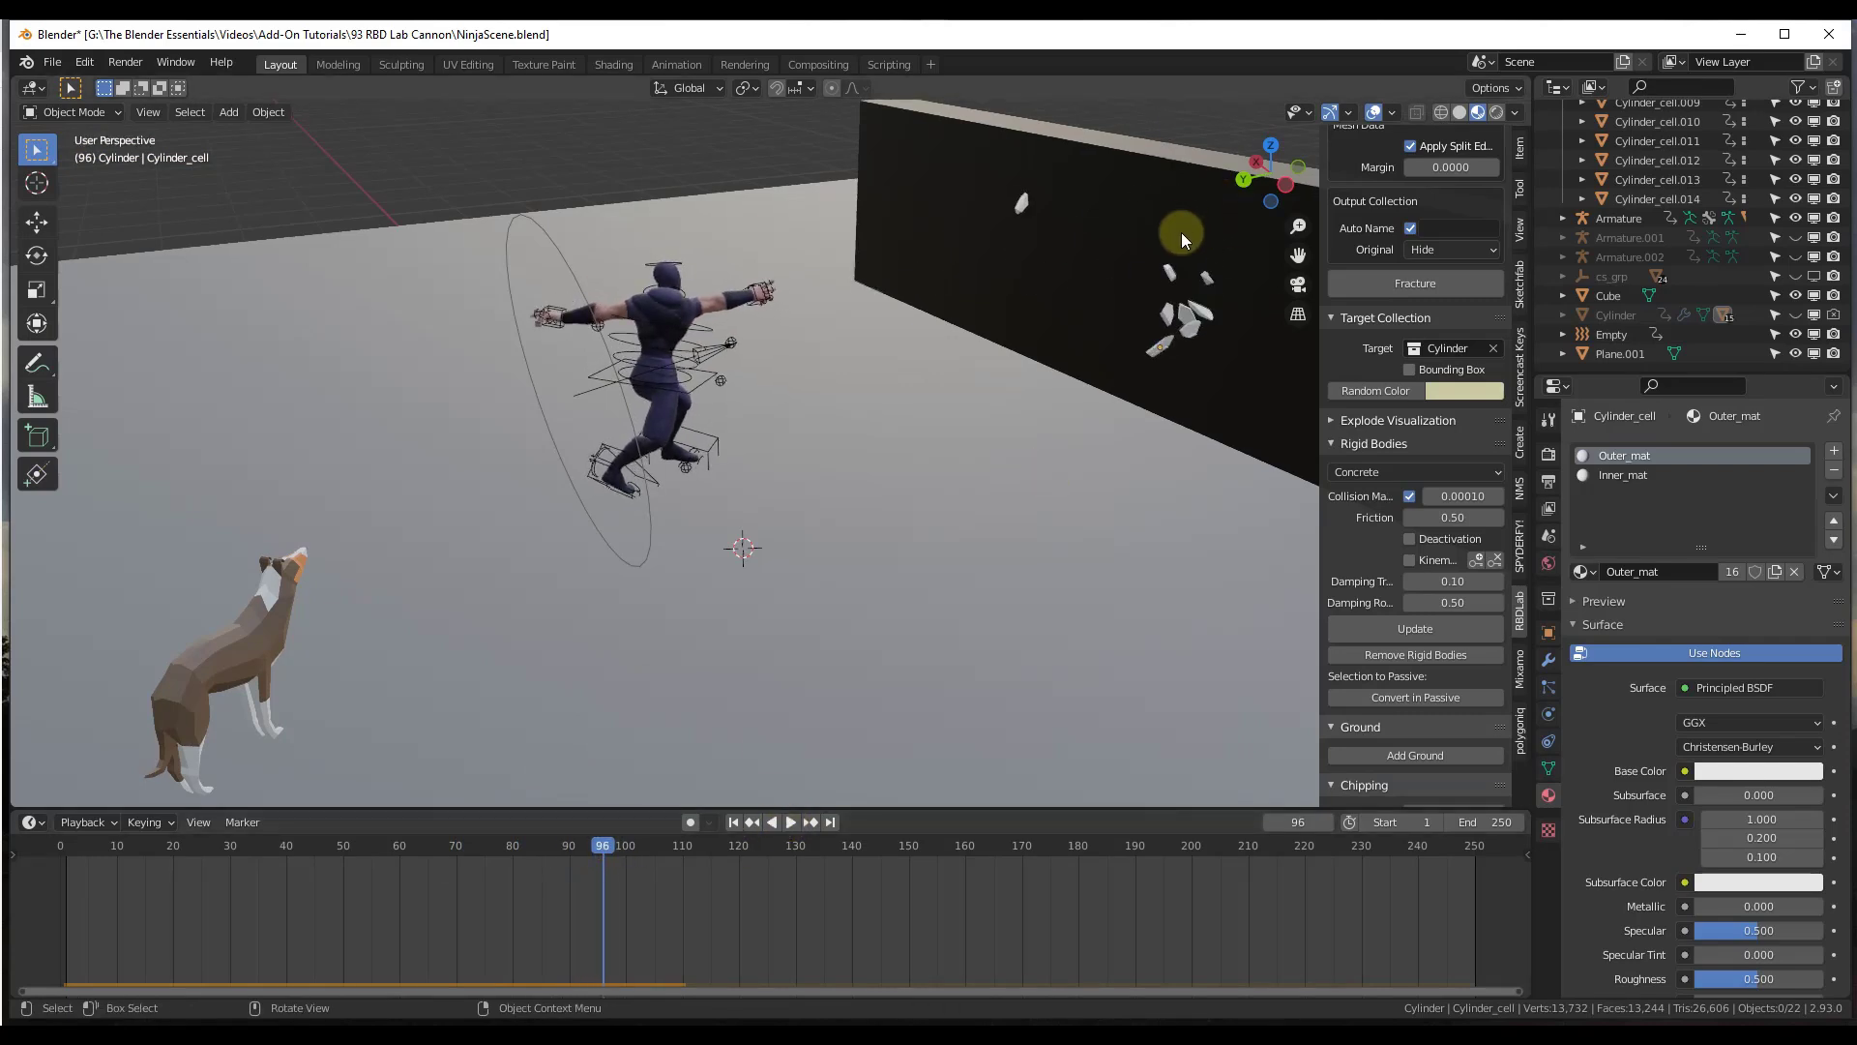
# Step: Replay the disc's break-up from before frame 80, stop it, and return to frame 80
pyautogui.moveTo(602, 841); pyautogui.dragTo(479, 851)
pyautogui.click(789, 822)
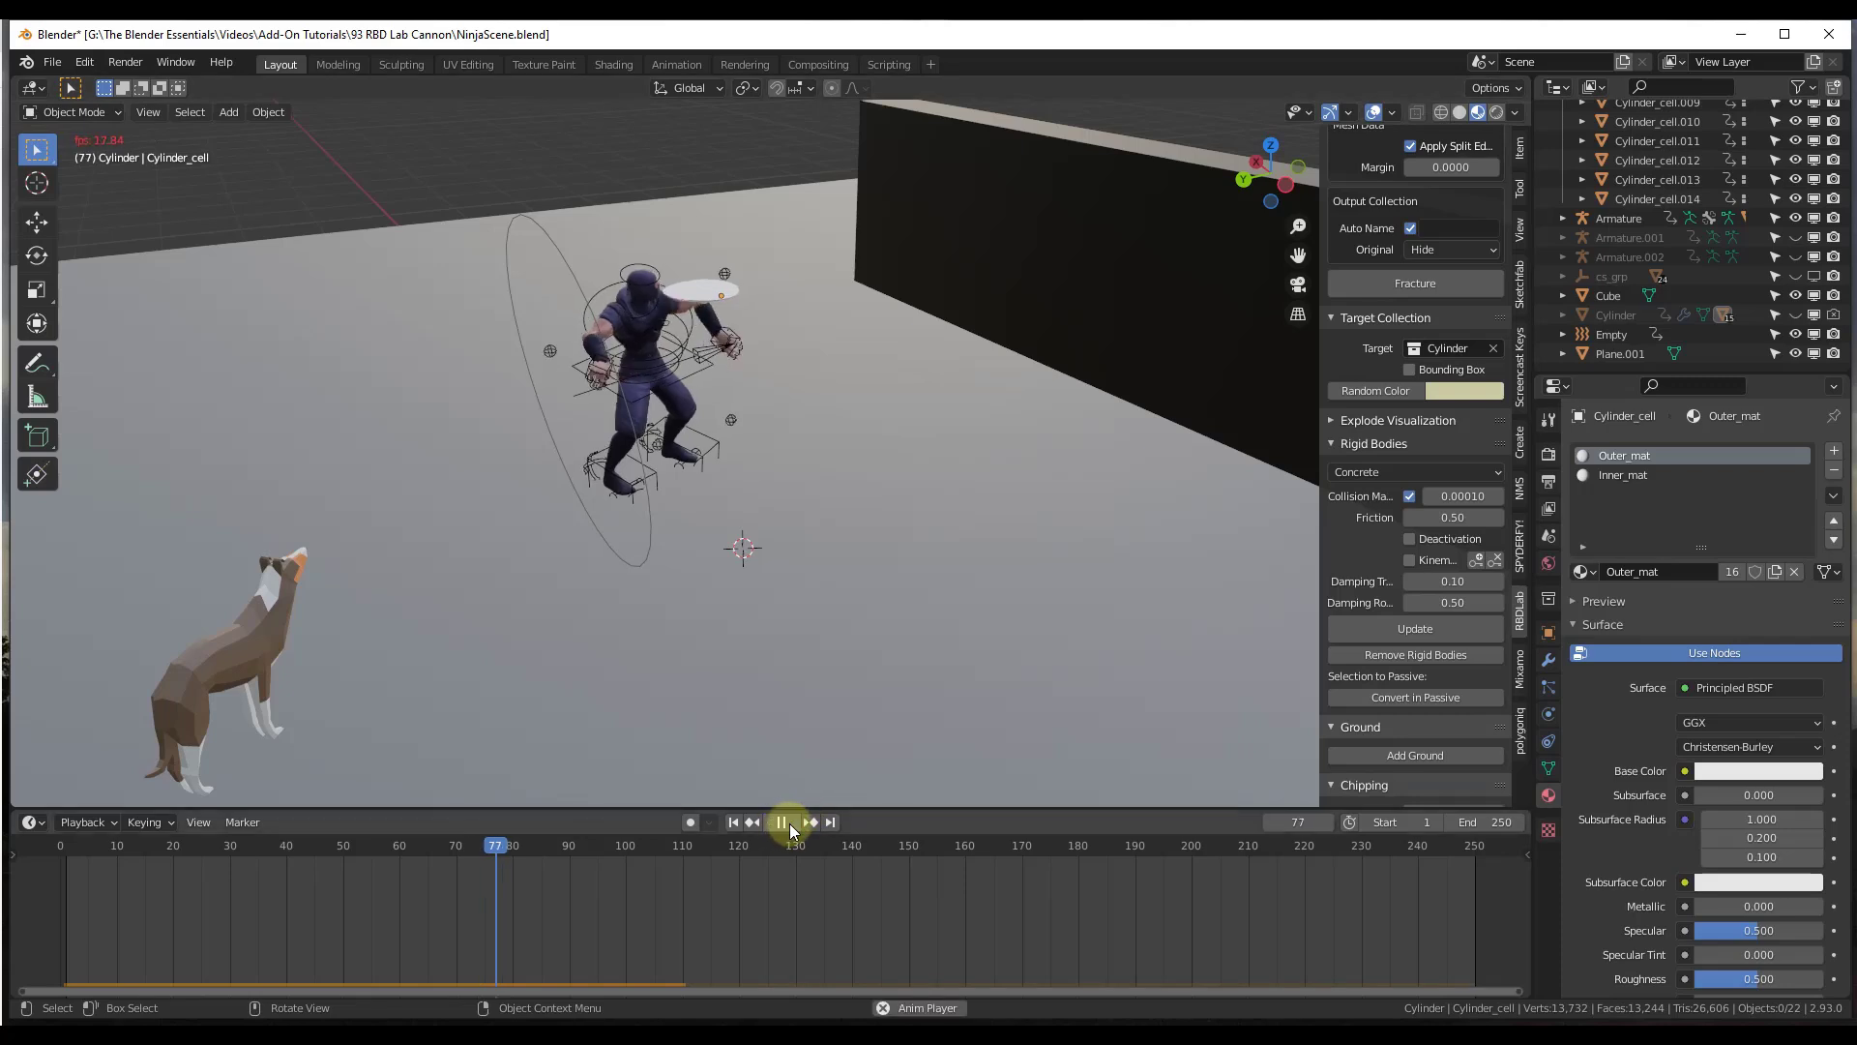
pyautogui.moveTo(575, 850); pyautogui.dragTo(515, 855)
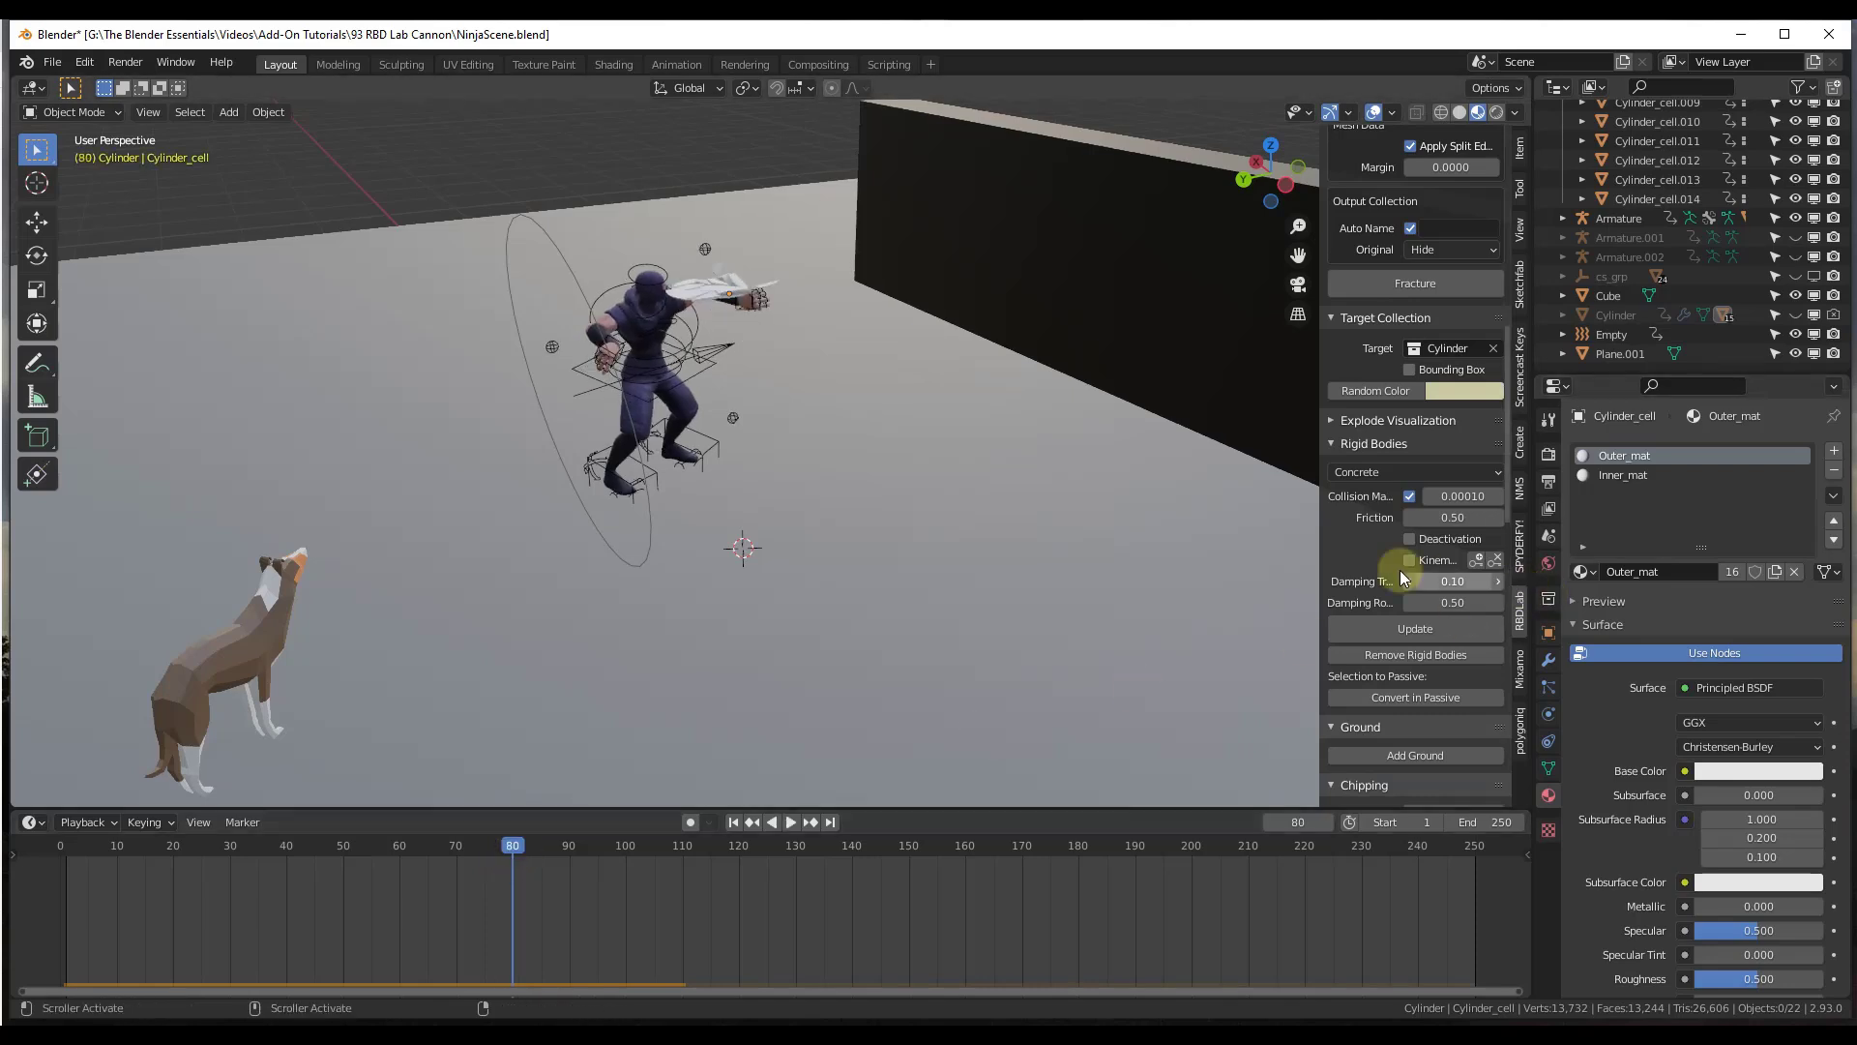
# Step: Add breakable glue constraints between the pieces of the fractured disc
pyautogui.scroll(-8, 1389, 527)
pyautogui.scroll(-4, 1390, 527)
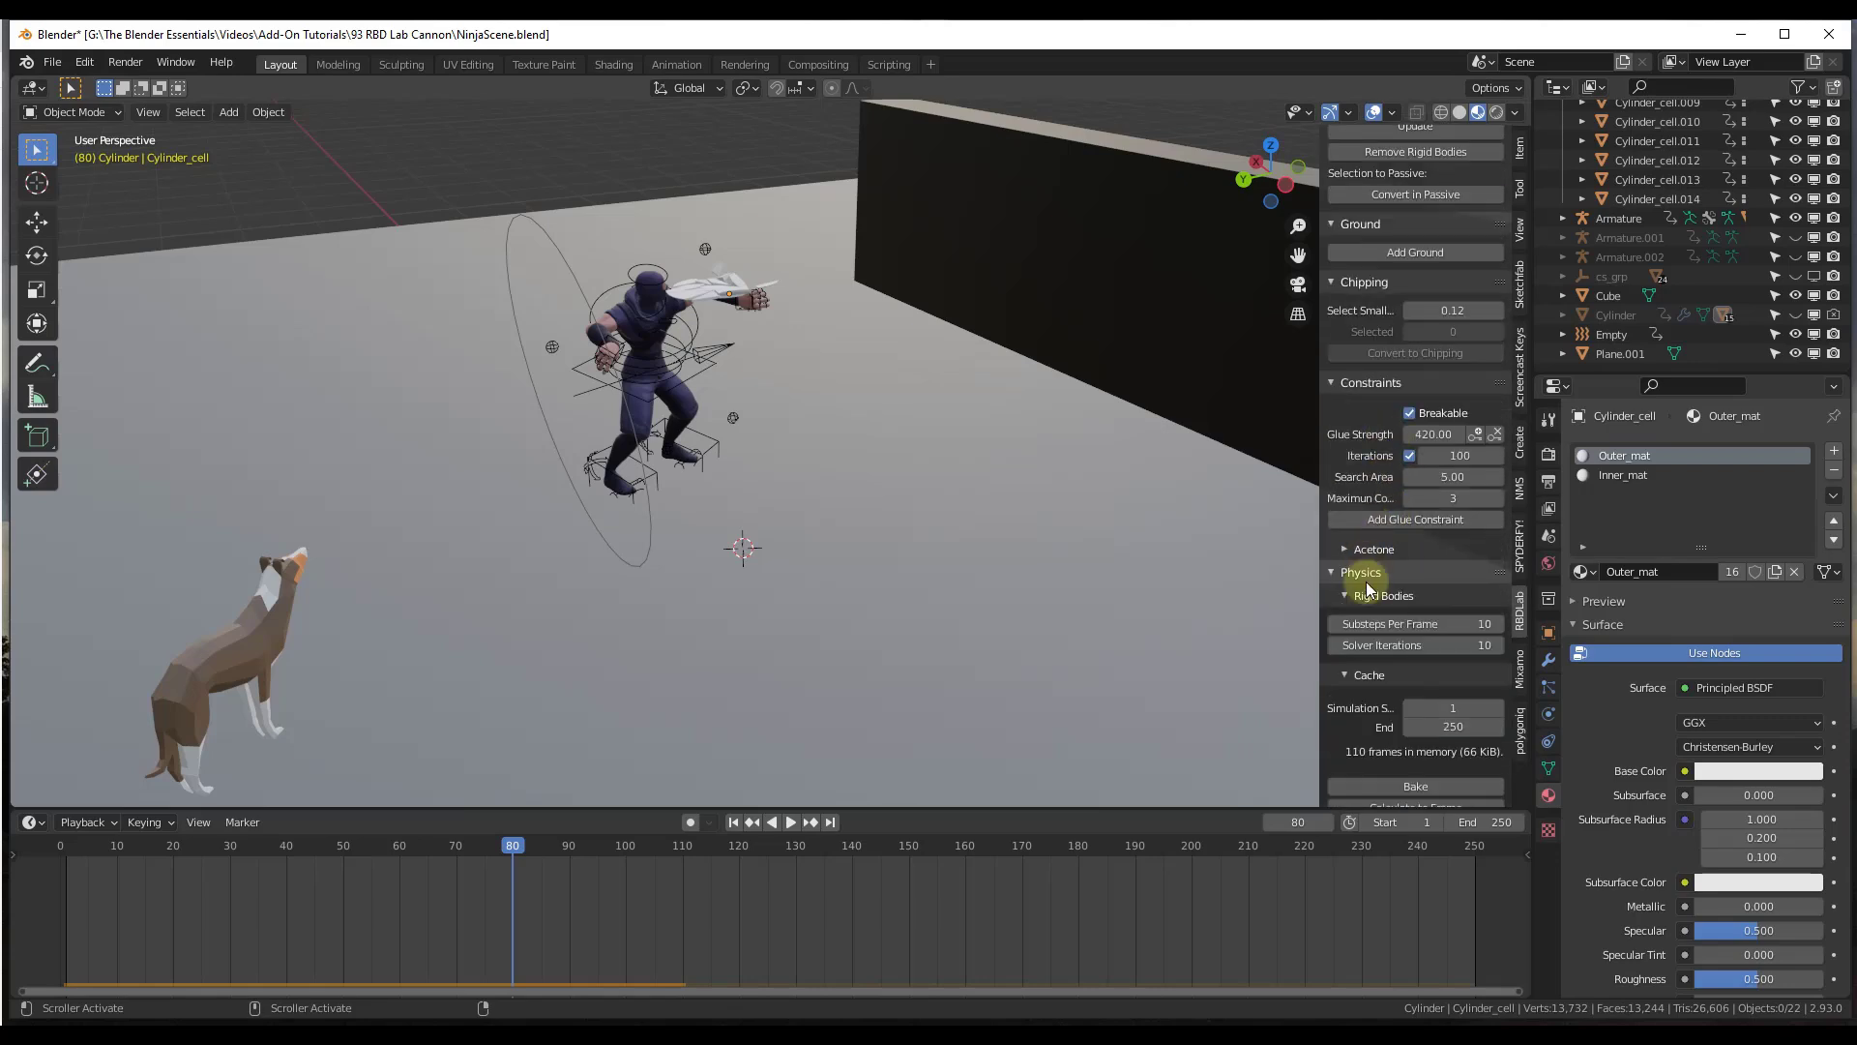
pyautogui.click(1425, 522)
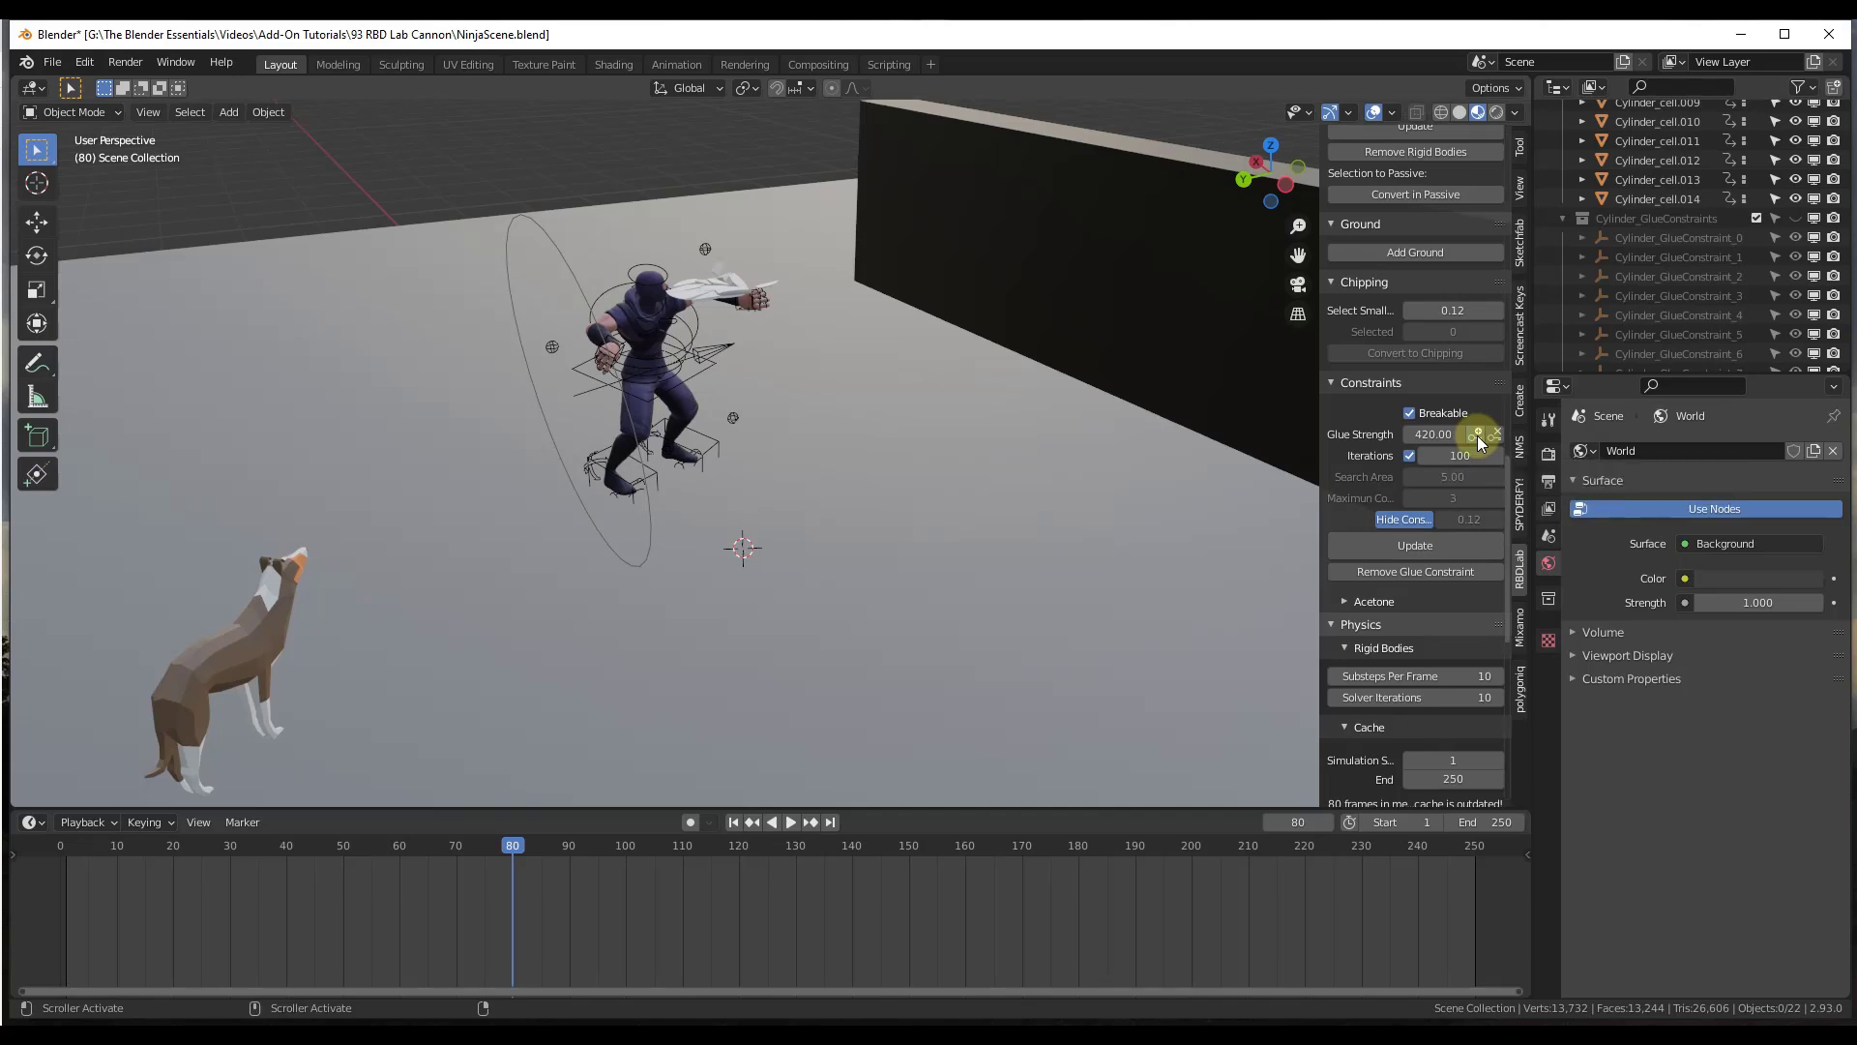
# Step: Play the glued simulation from the start and examine the disc's impact with the wall around frame 89
pyautogui.moveTo(512, 849); pyautogui.dragTo(60, 853)
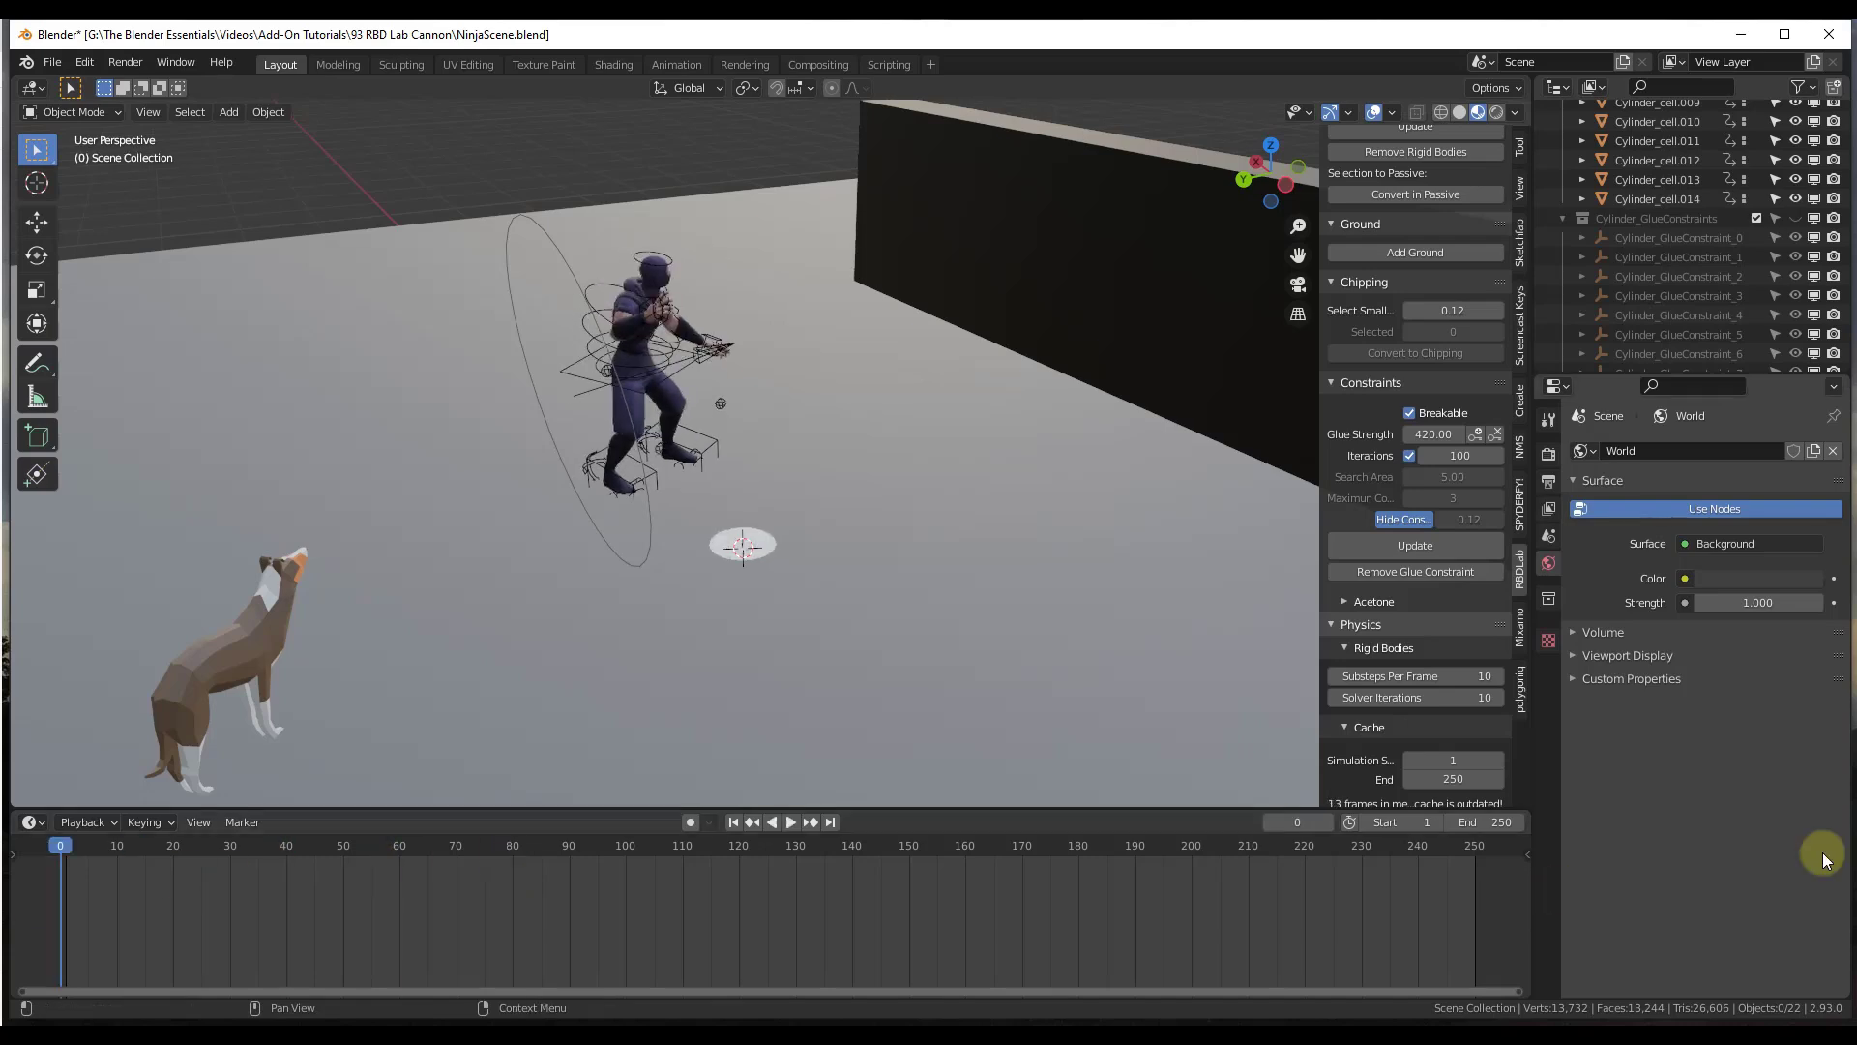
pyautogui.click(783, 823)
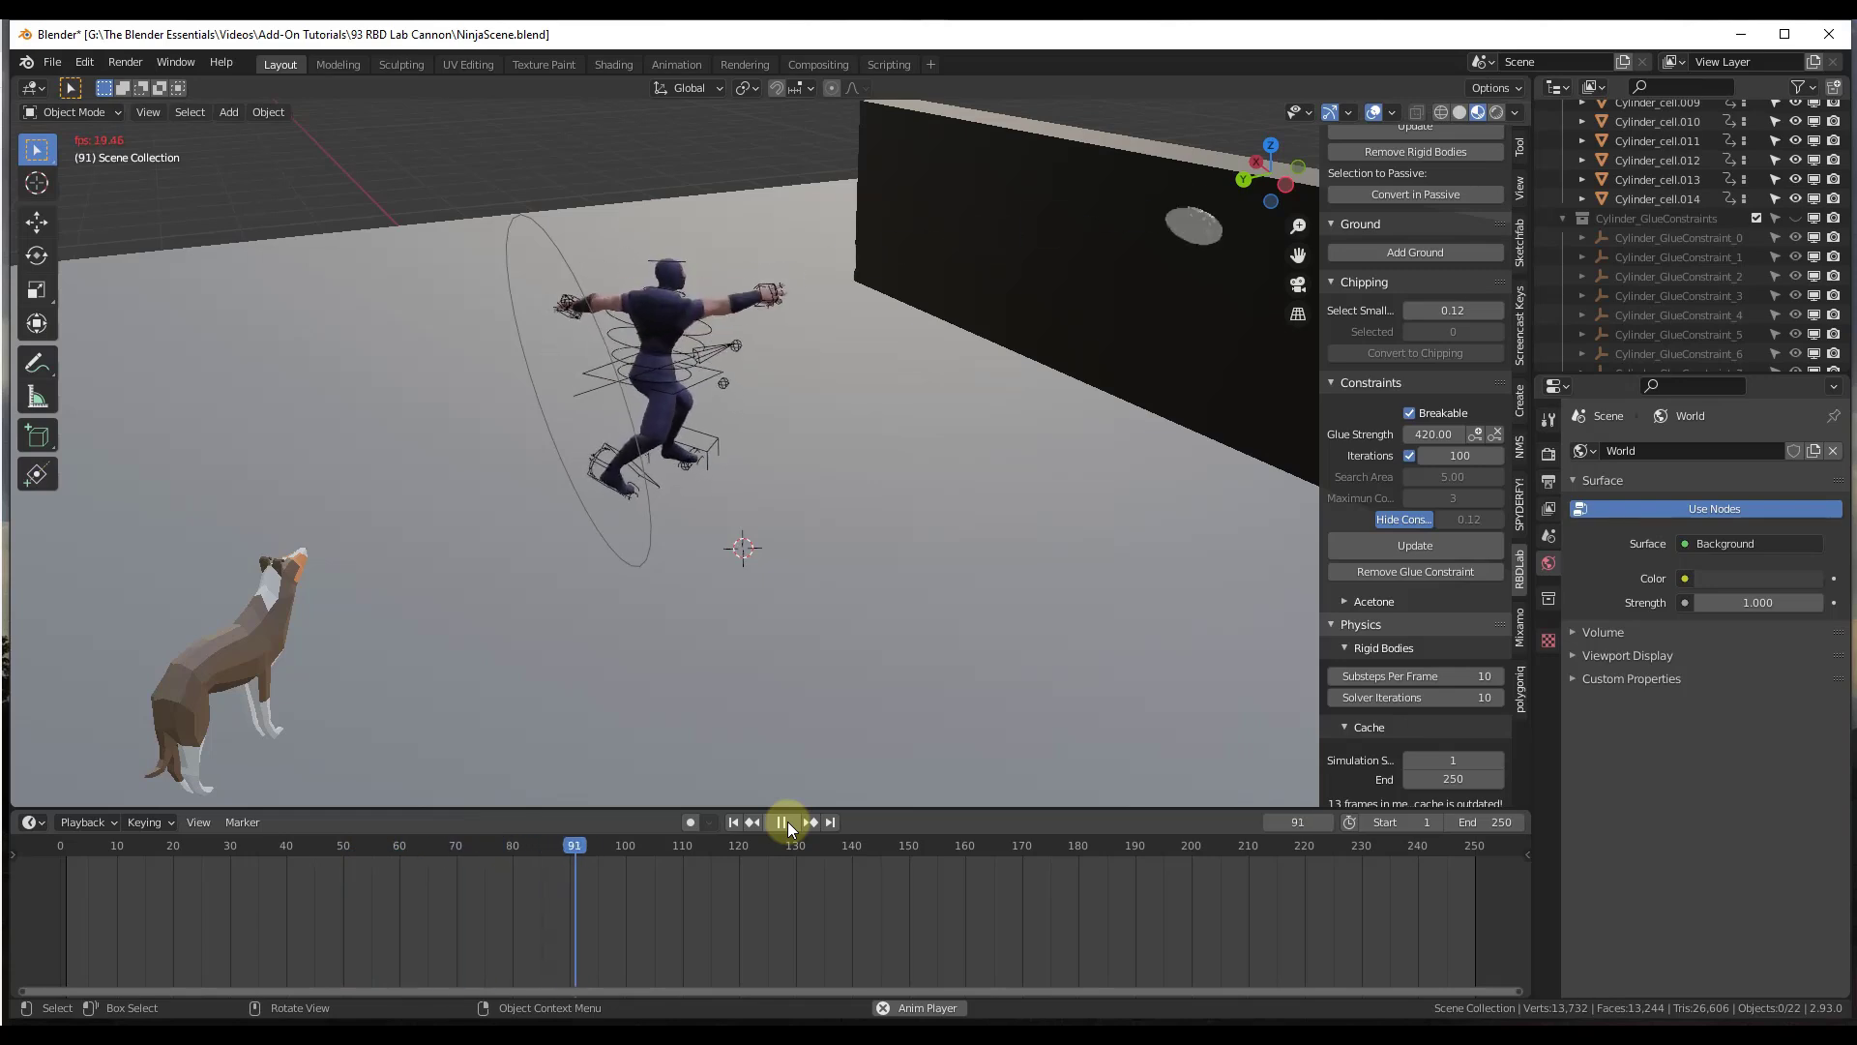
pyautogui.click(787, 821)
pyautogui.moveTo(549, 855)
pyautogui.mouseDown()
pyautogui.moveTo(515, 857)
pyautogui.moveTo(578, 845)
pyautogui.moveTo(555, 853)
pyautogui.mouseUp()
pyautogui.moveTo(1151, 286); pyautogui.dragTo(1113, 217, button='middle')
pyautogui.moveTo(557, 845); pyautogui.dragTo(565, 845)
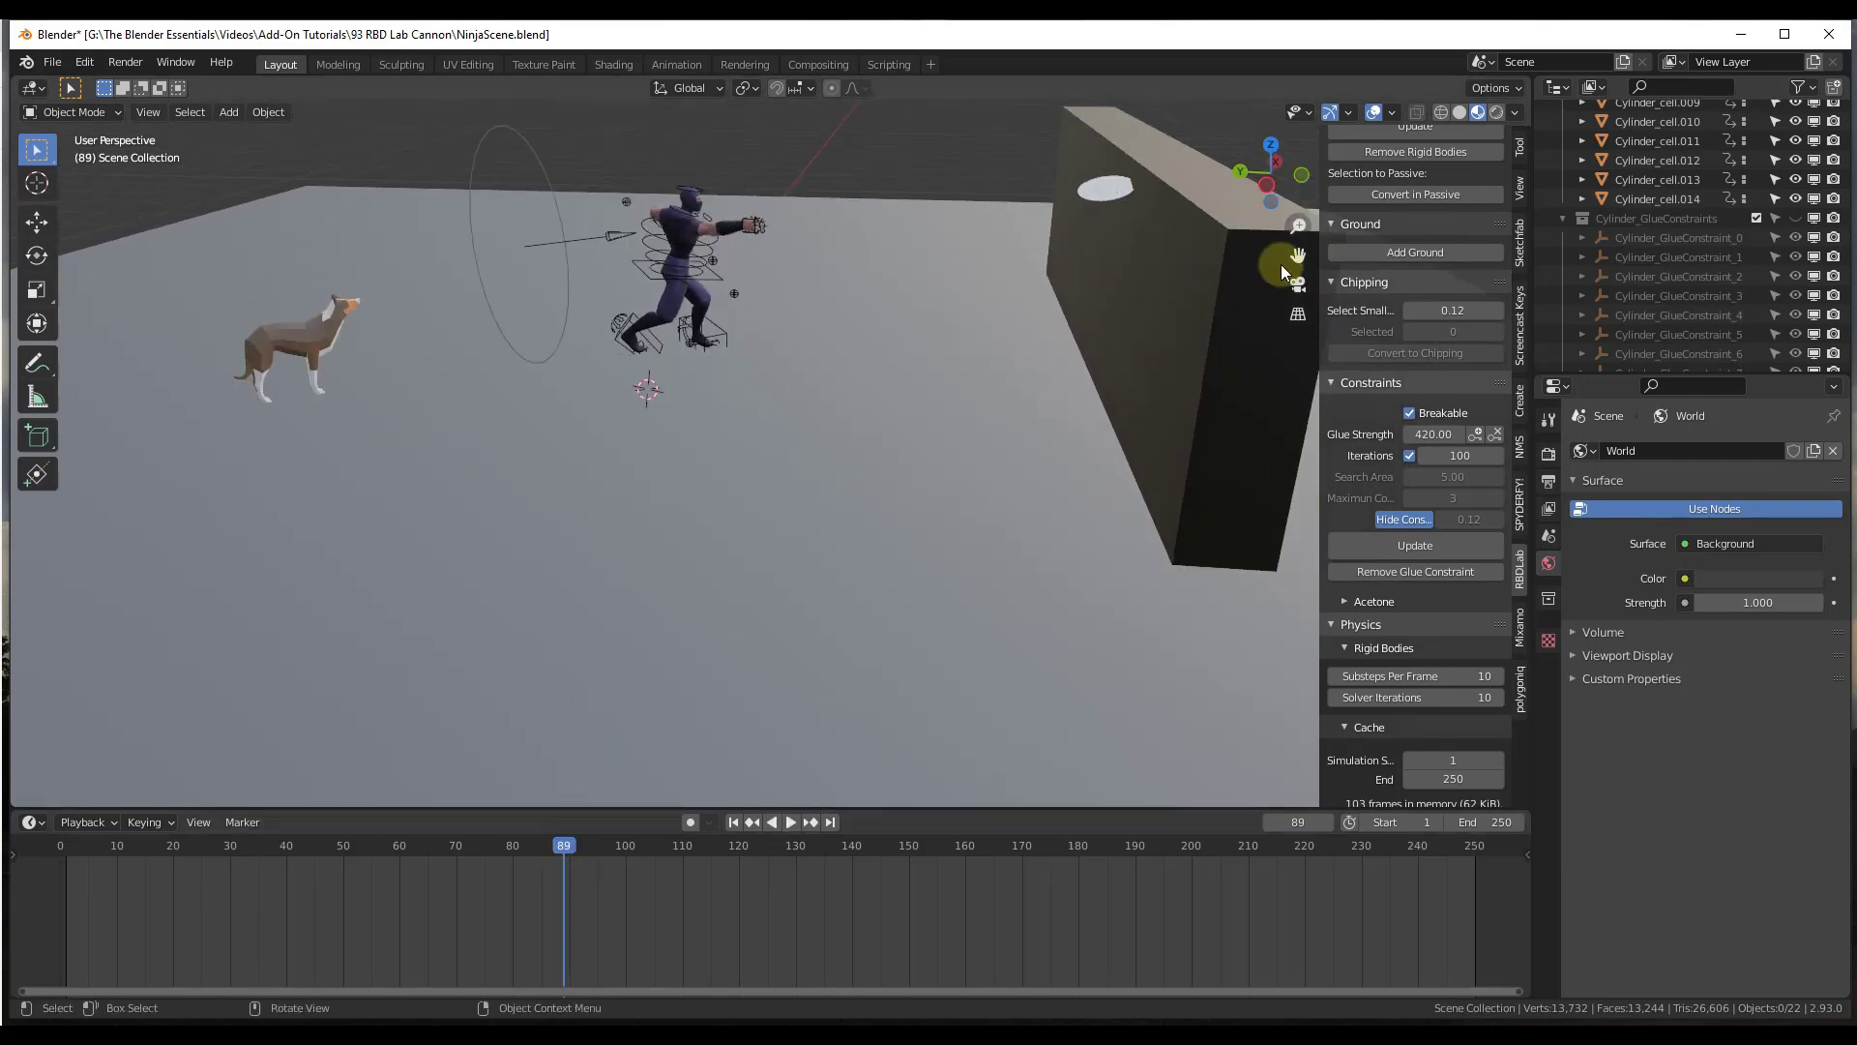
pyautogui.moveTo(1146, 195); pyautogui.dragTo(1101, 180, button='middle')
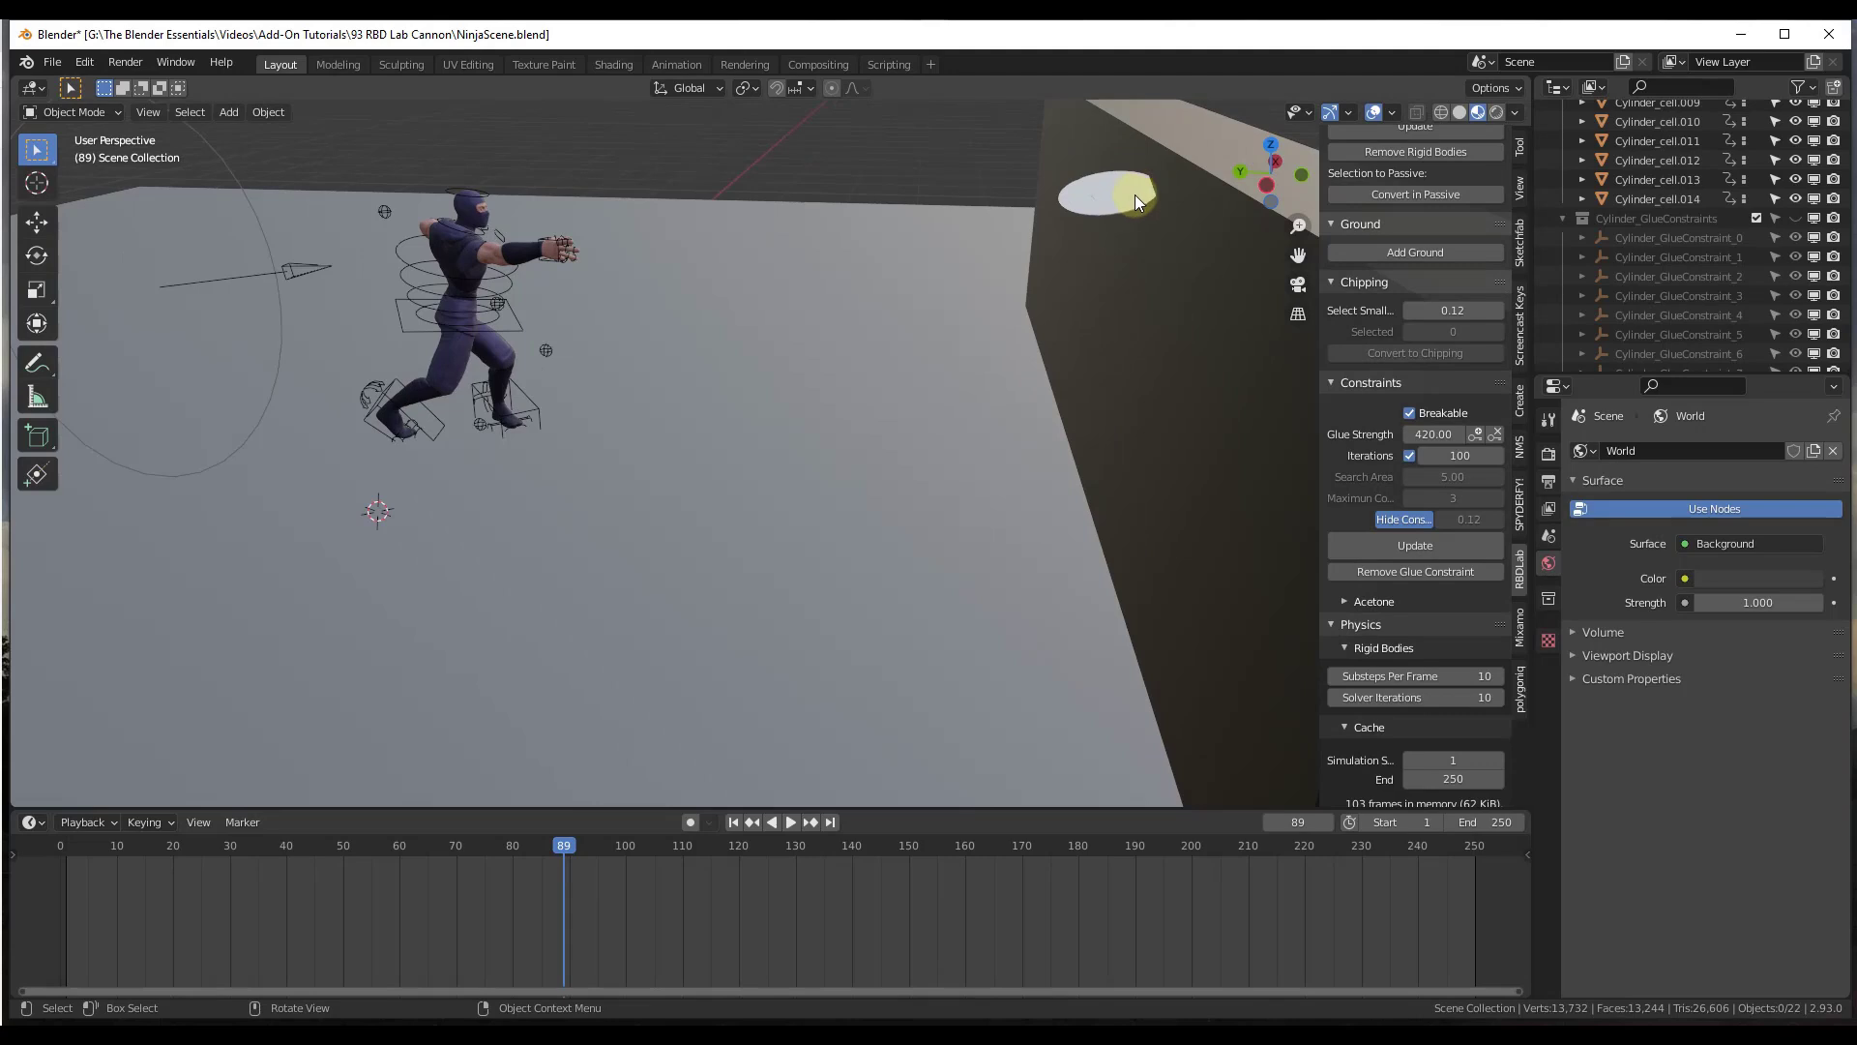
pyautogui.scroll(-3, 1075, 197)
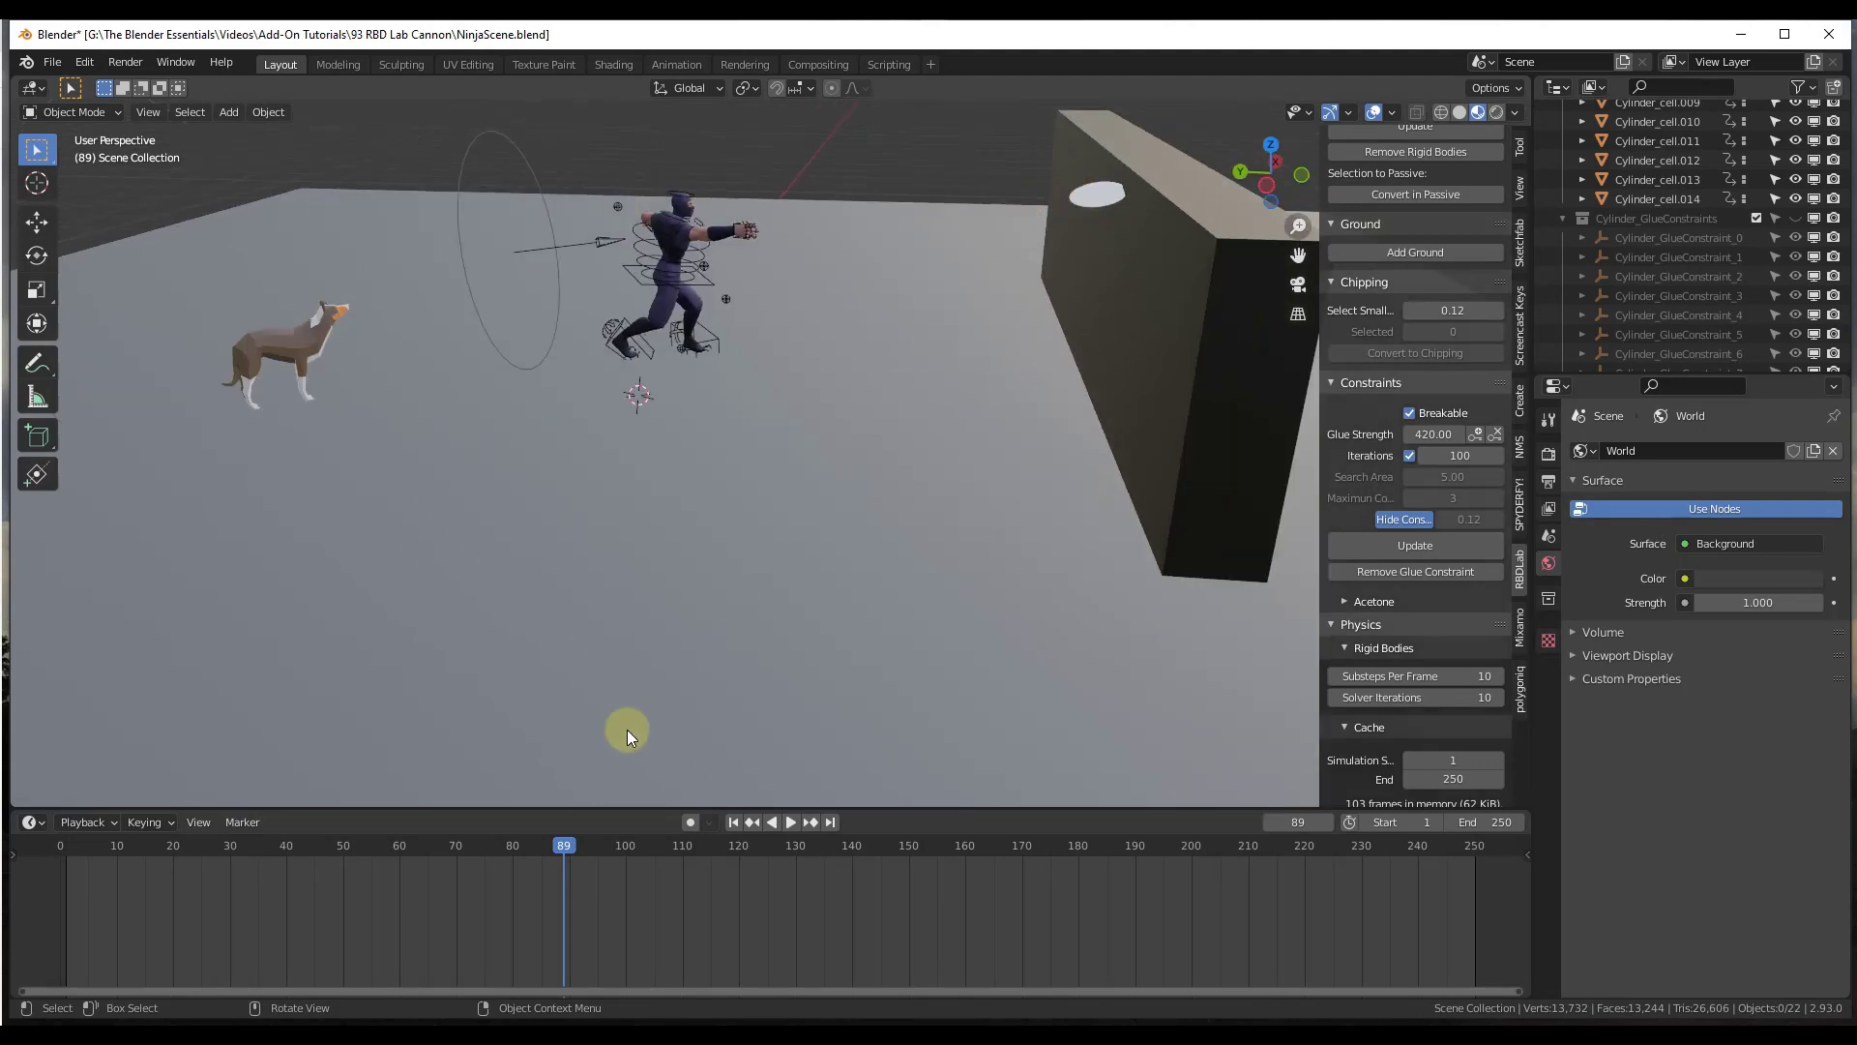
# Step: Keyframe the glue strength at 420 on frame 88 and update the glue constraints
pyautogui.click(1433, 434)
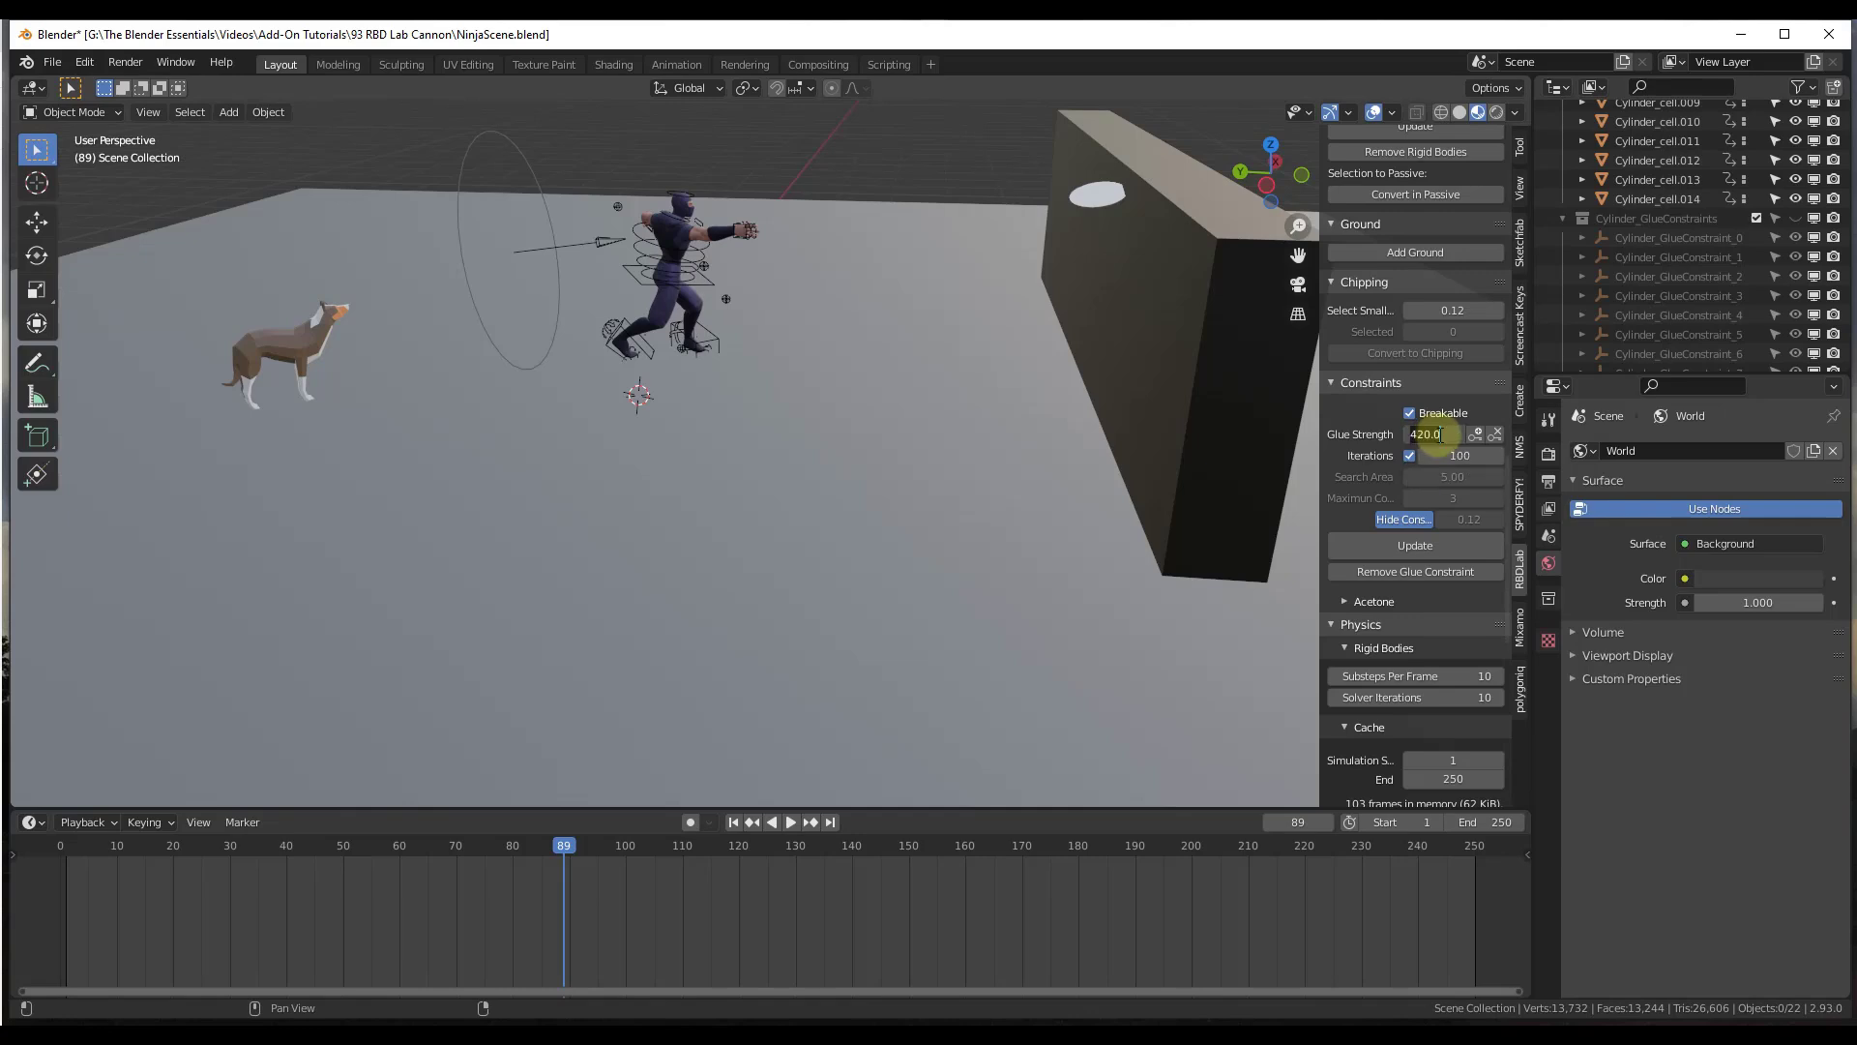
pyautogui.click(566, 845)
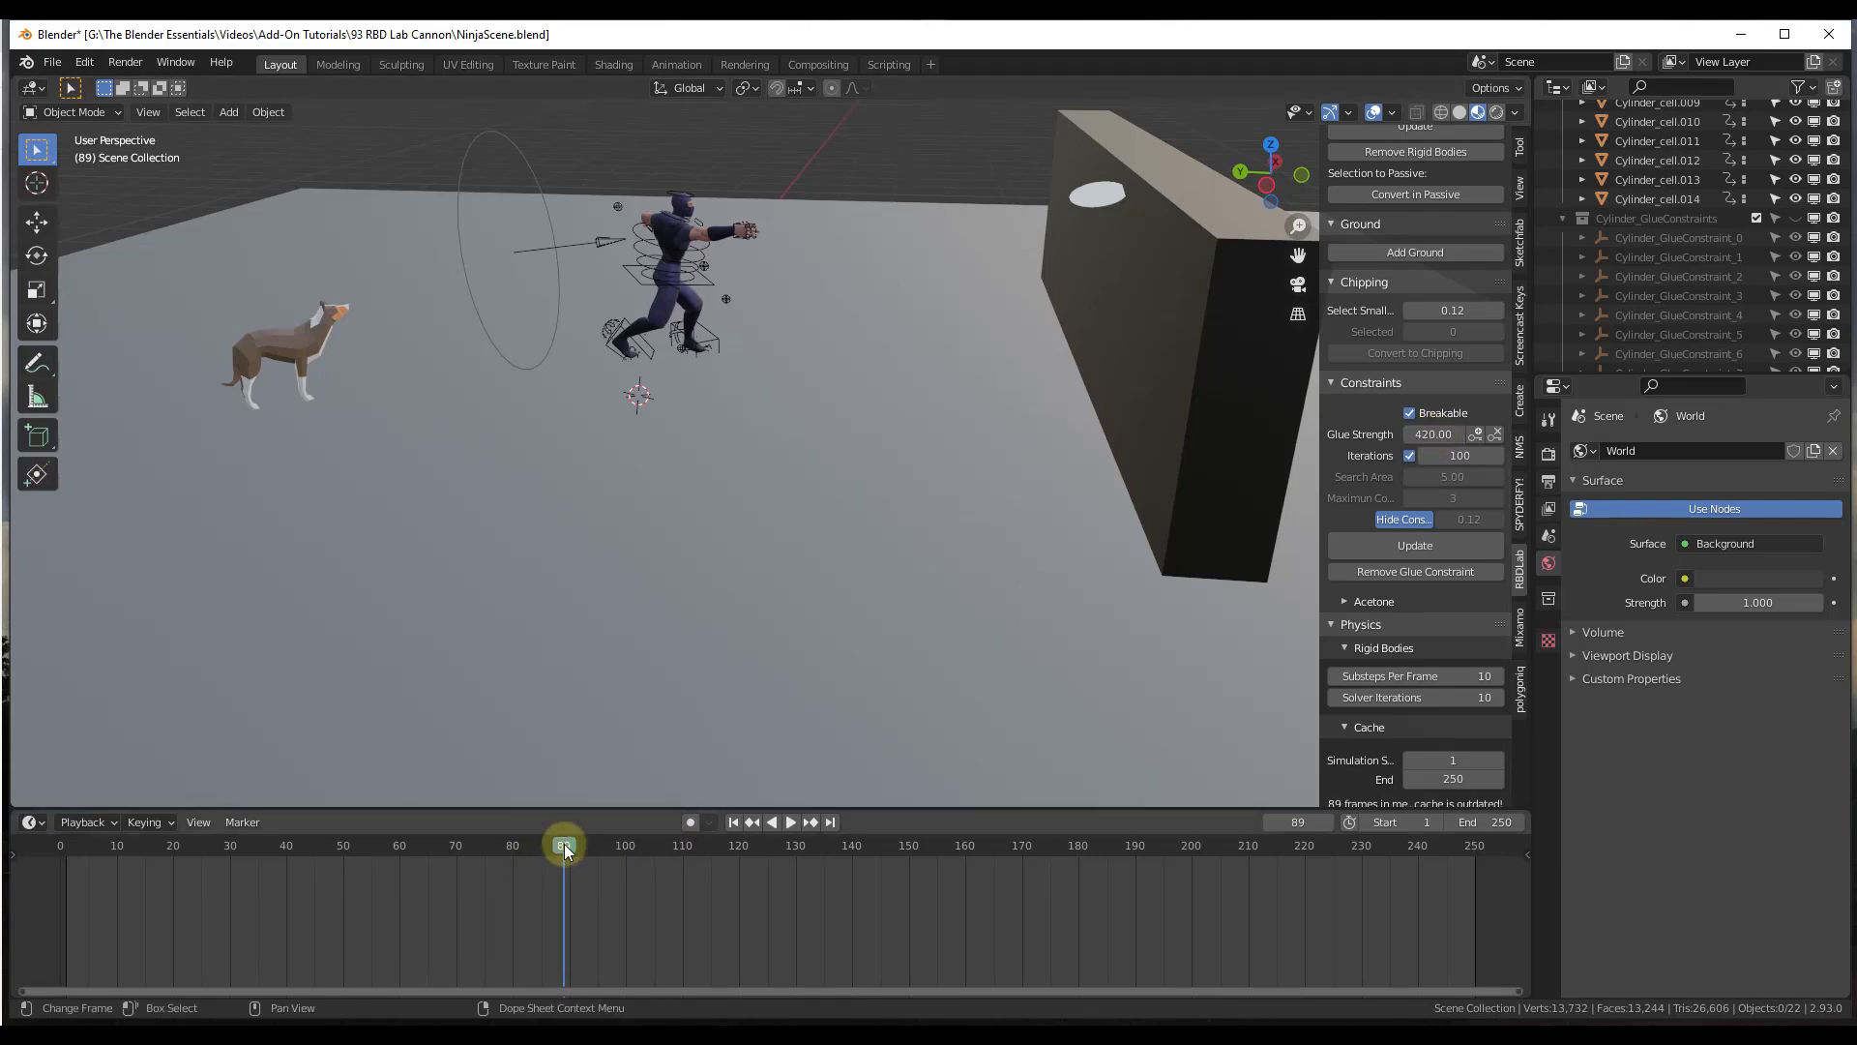
pyautogui.moveTo(566, 844); pyautogui.dragTo(559, 845)
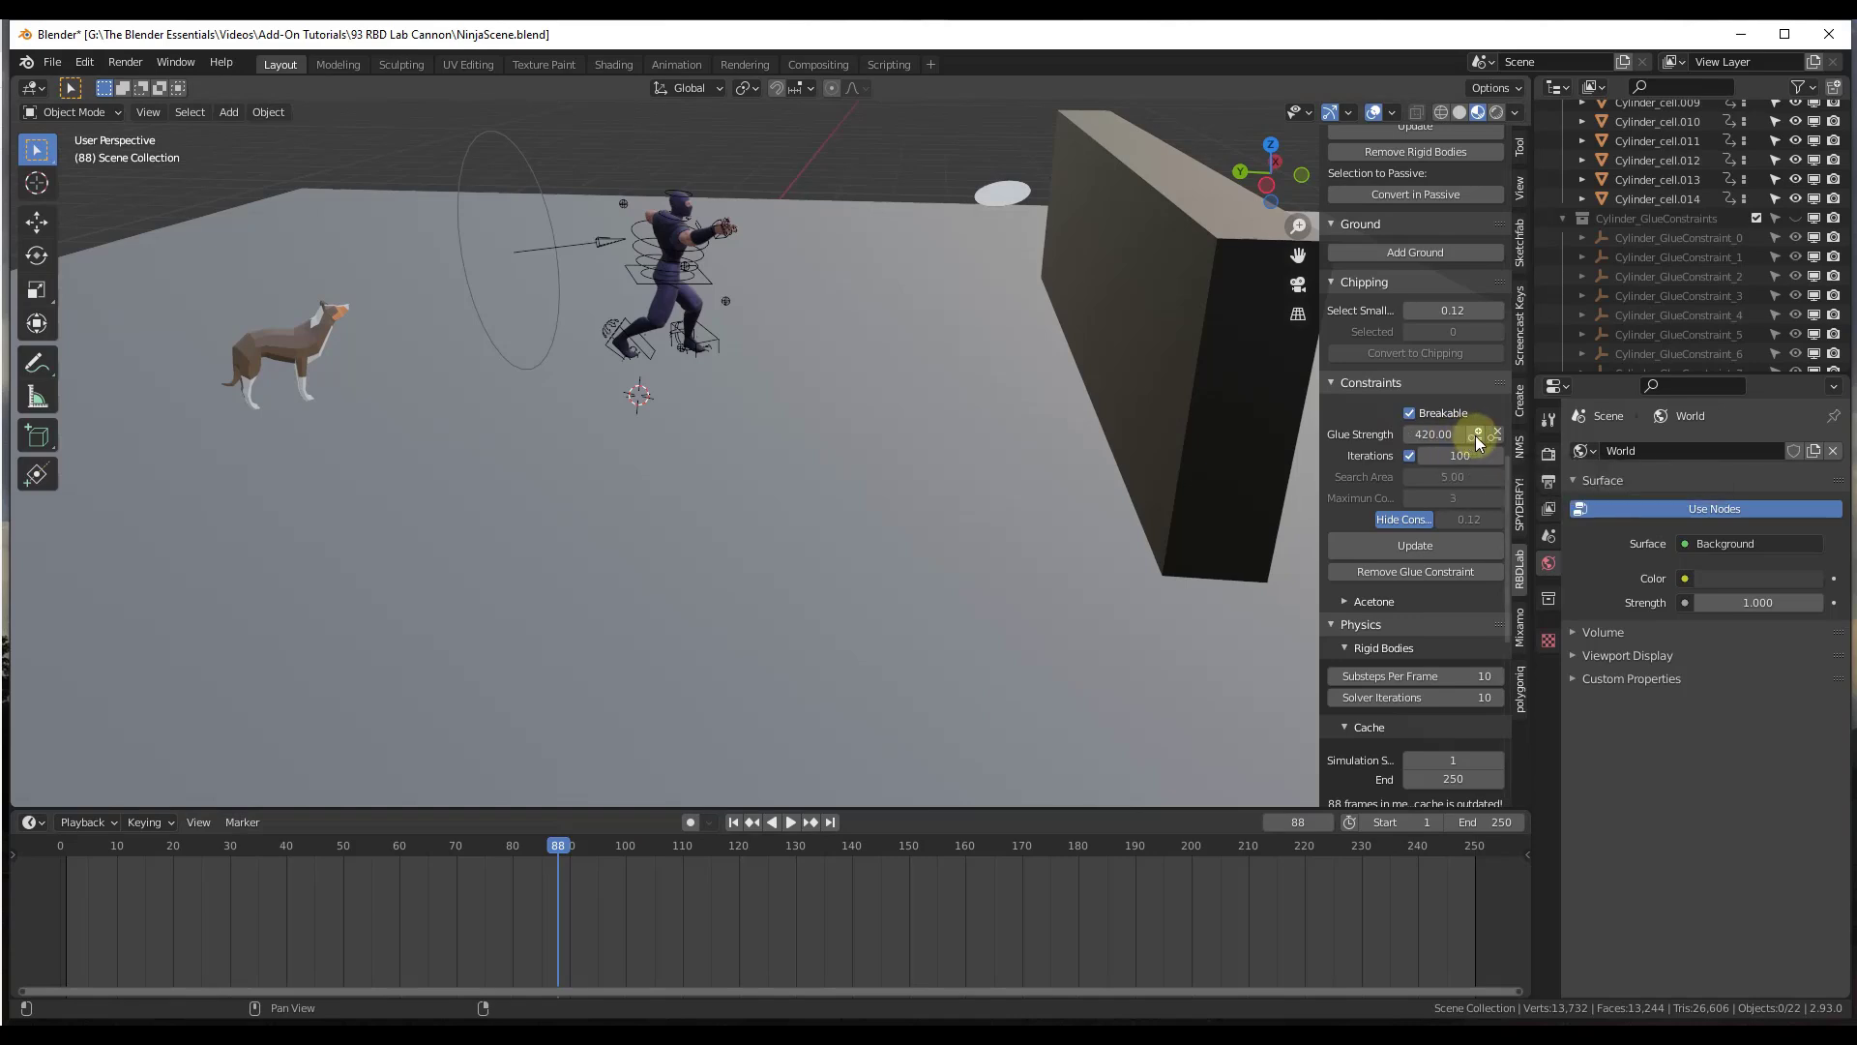
pyautogui.click(1416, 548)
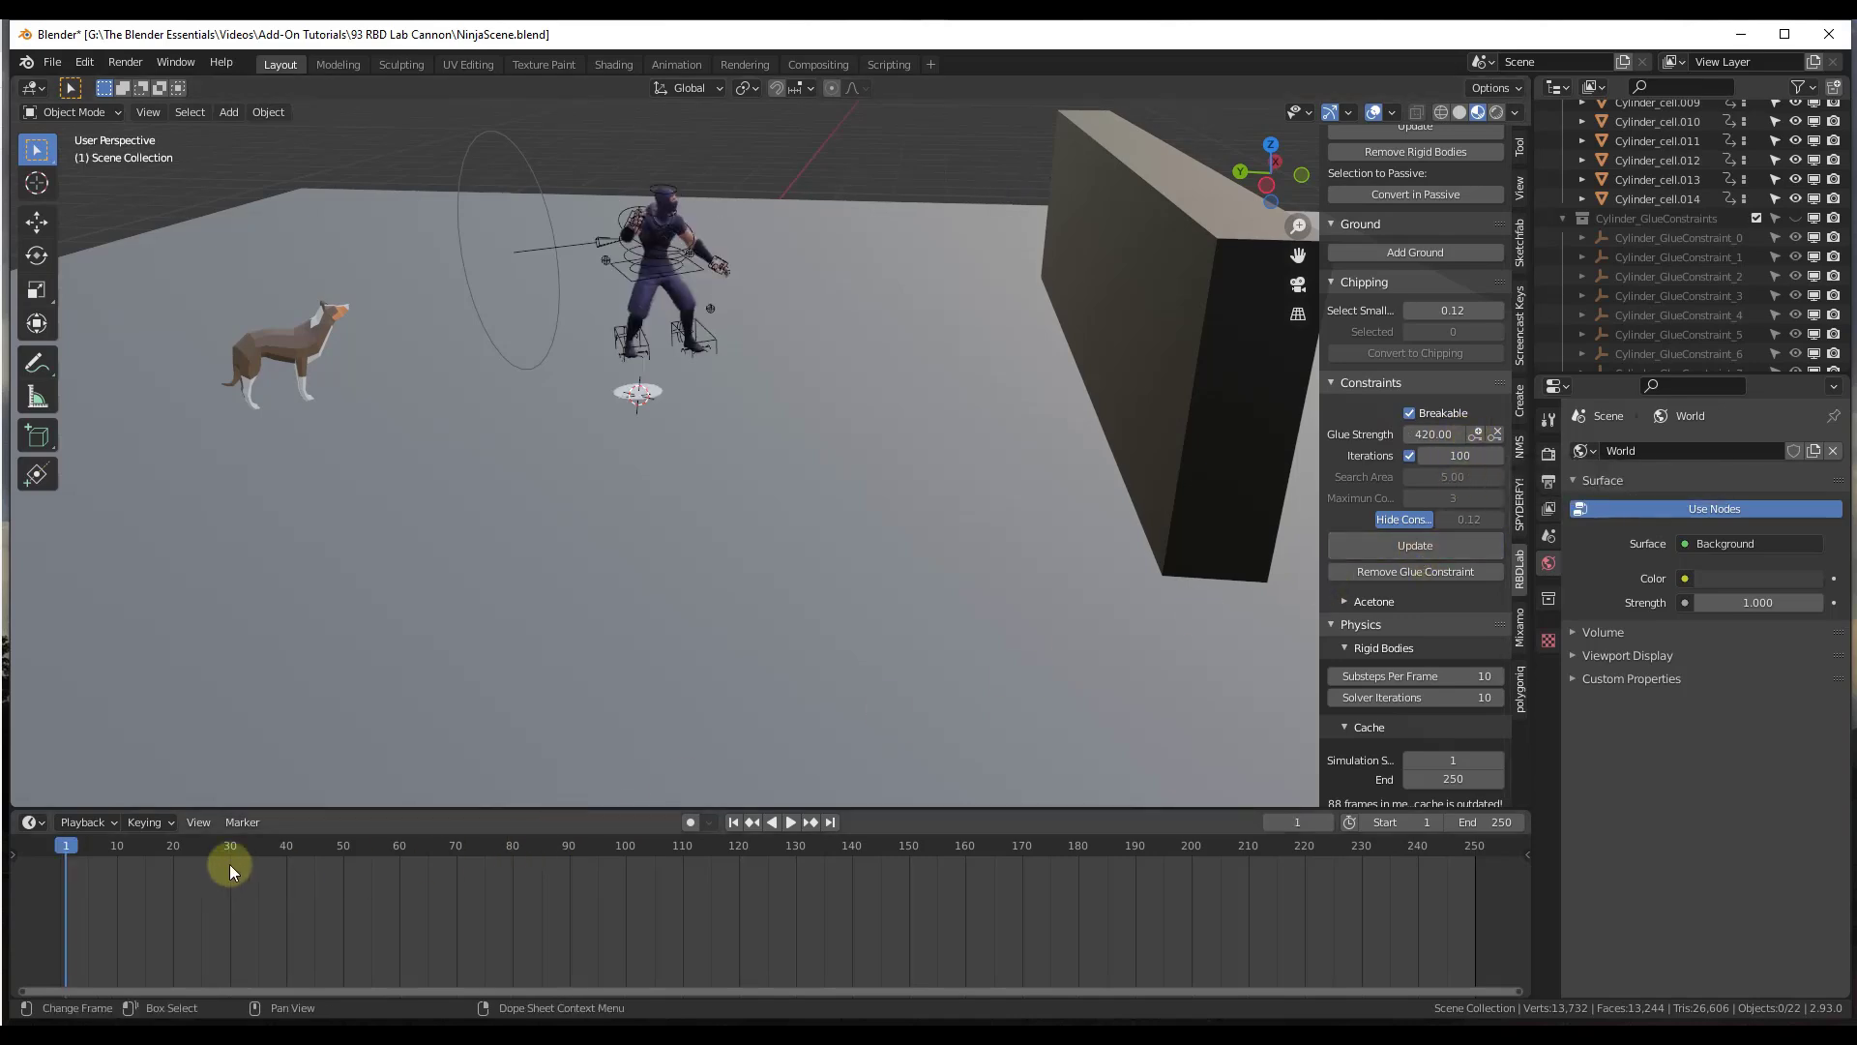
# Step: Play the simulation up to the impact, keyframe a glue strength of 1 at frame 89, and update the glue constraints
pyautogui.click(790, 822)
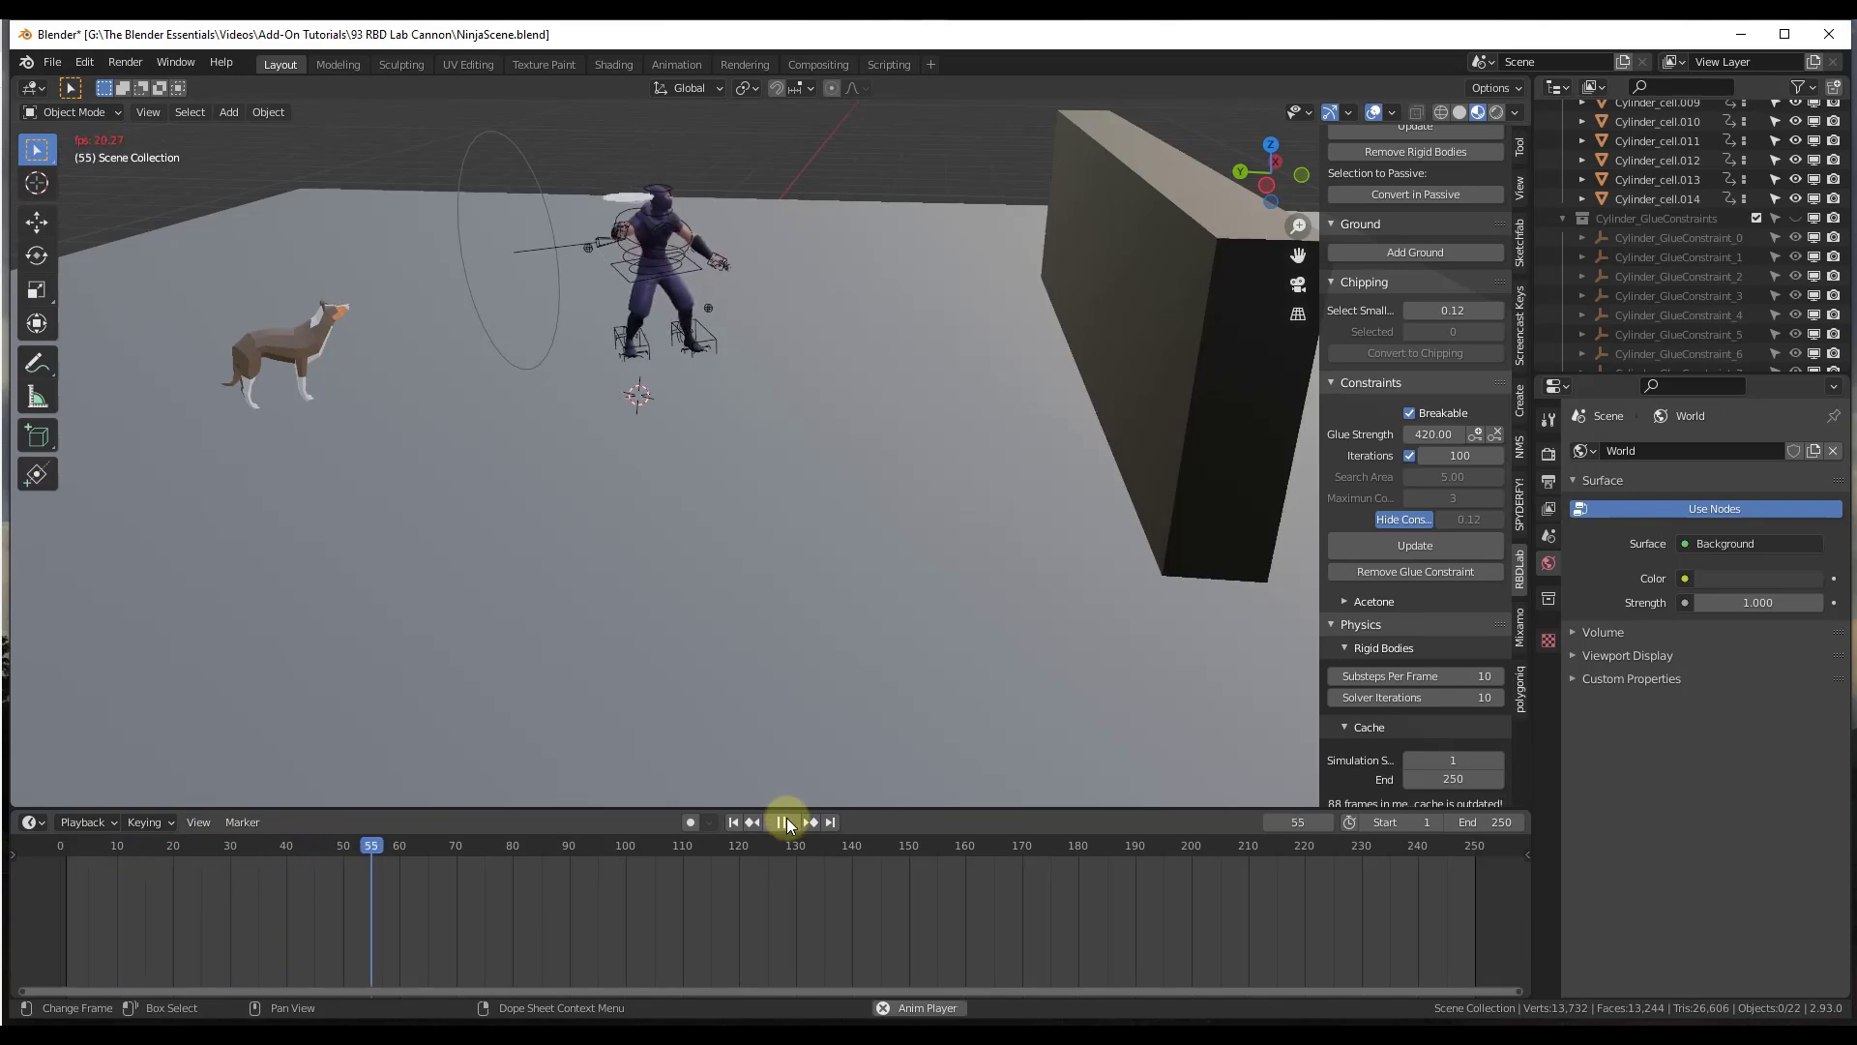
pyautogui.click(568, 848)
pyautogui.press('space')
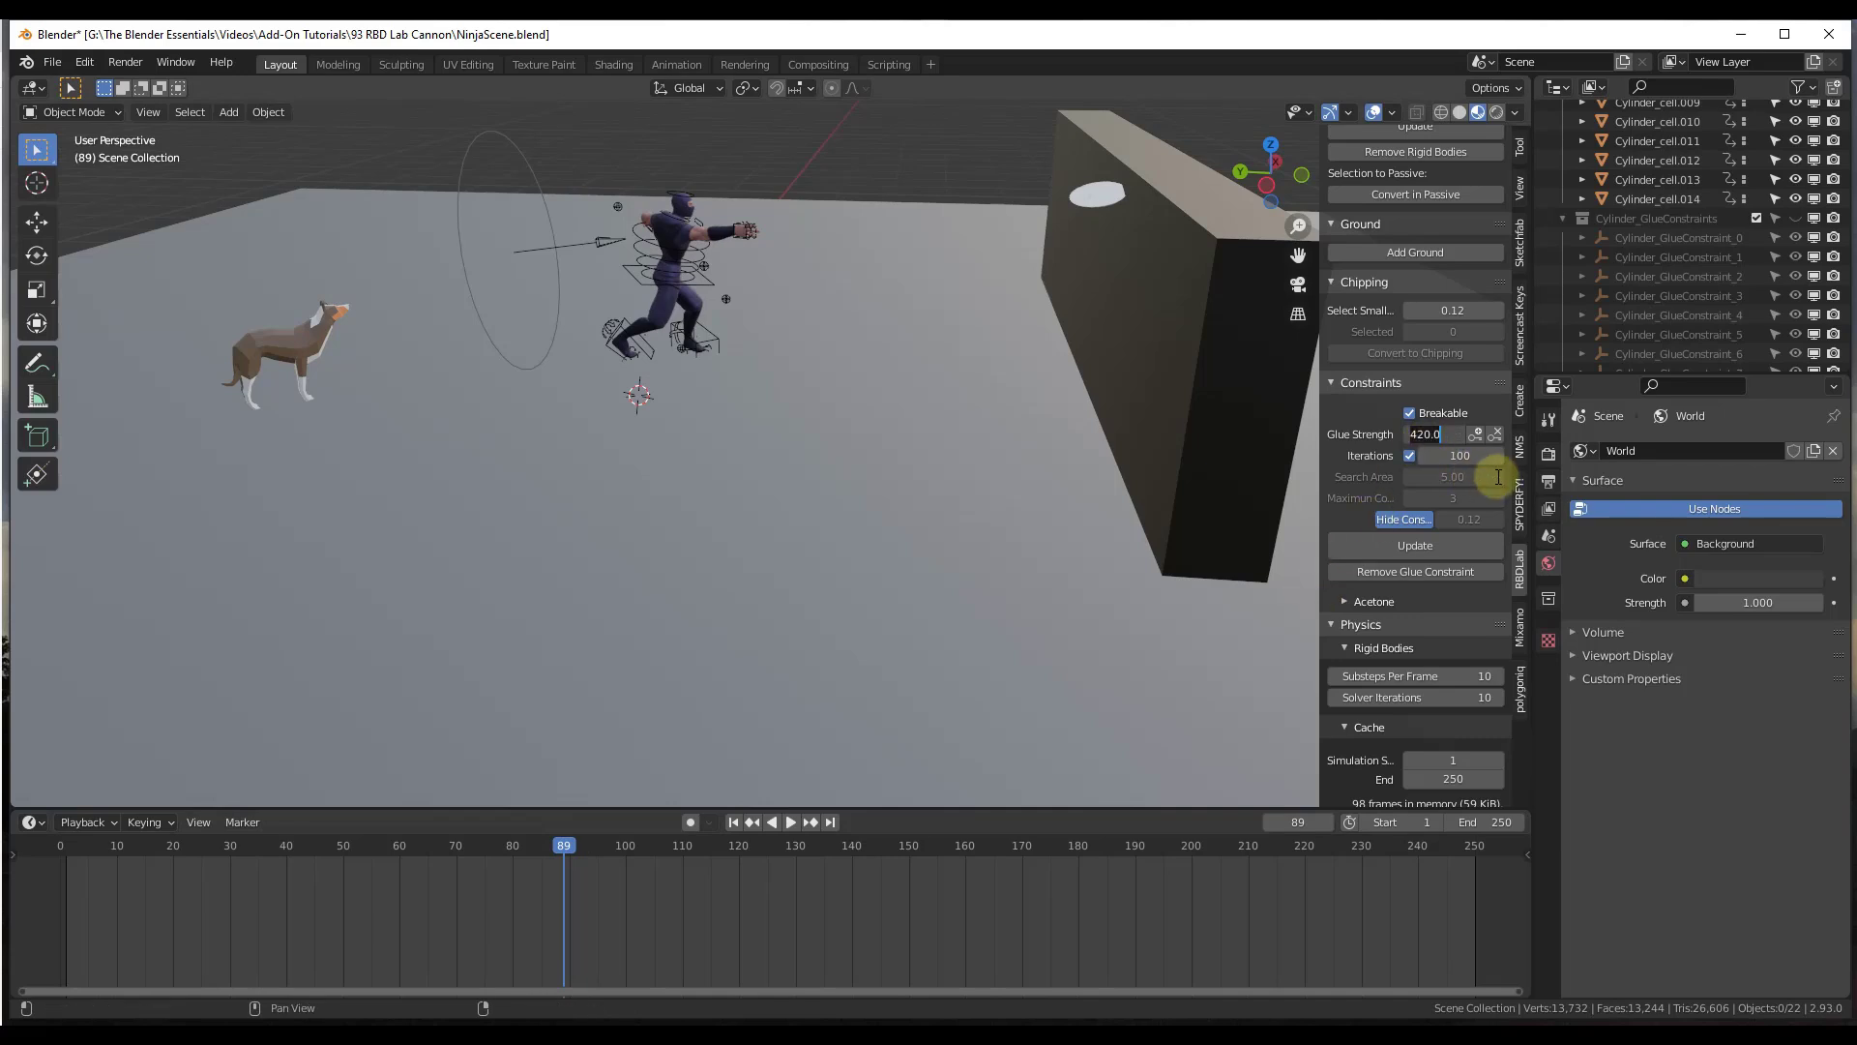
pyautogui.press('Return')
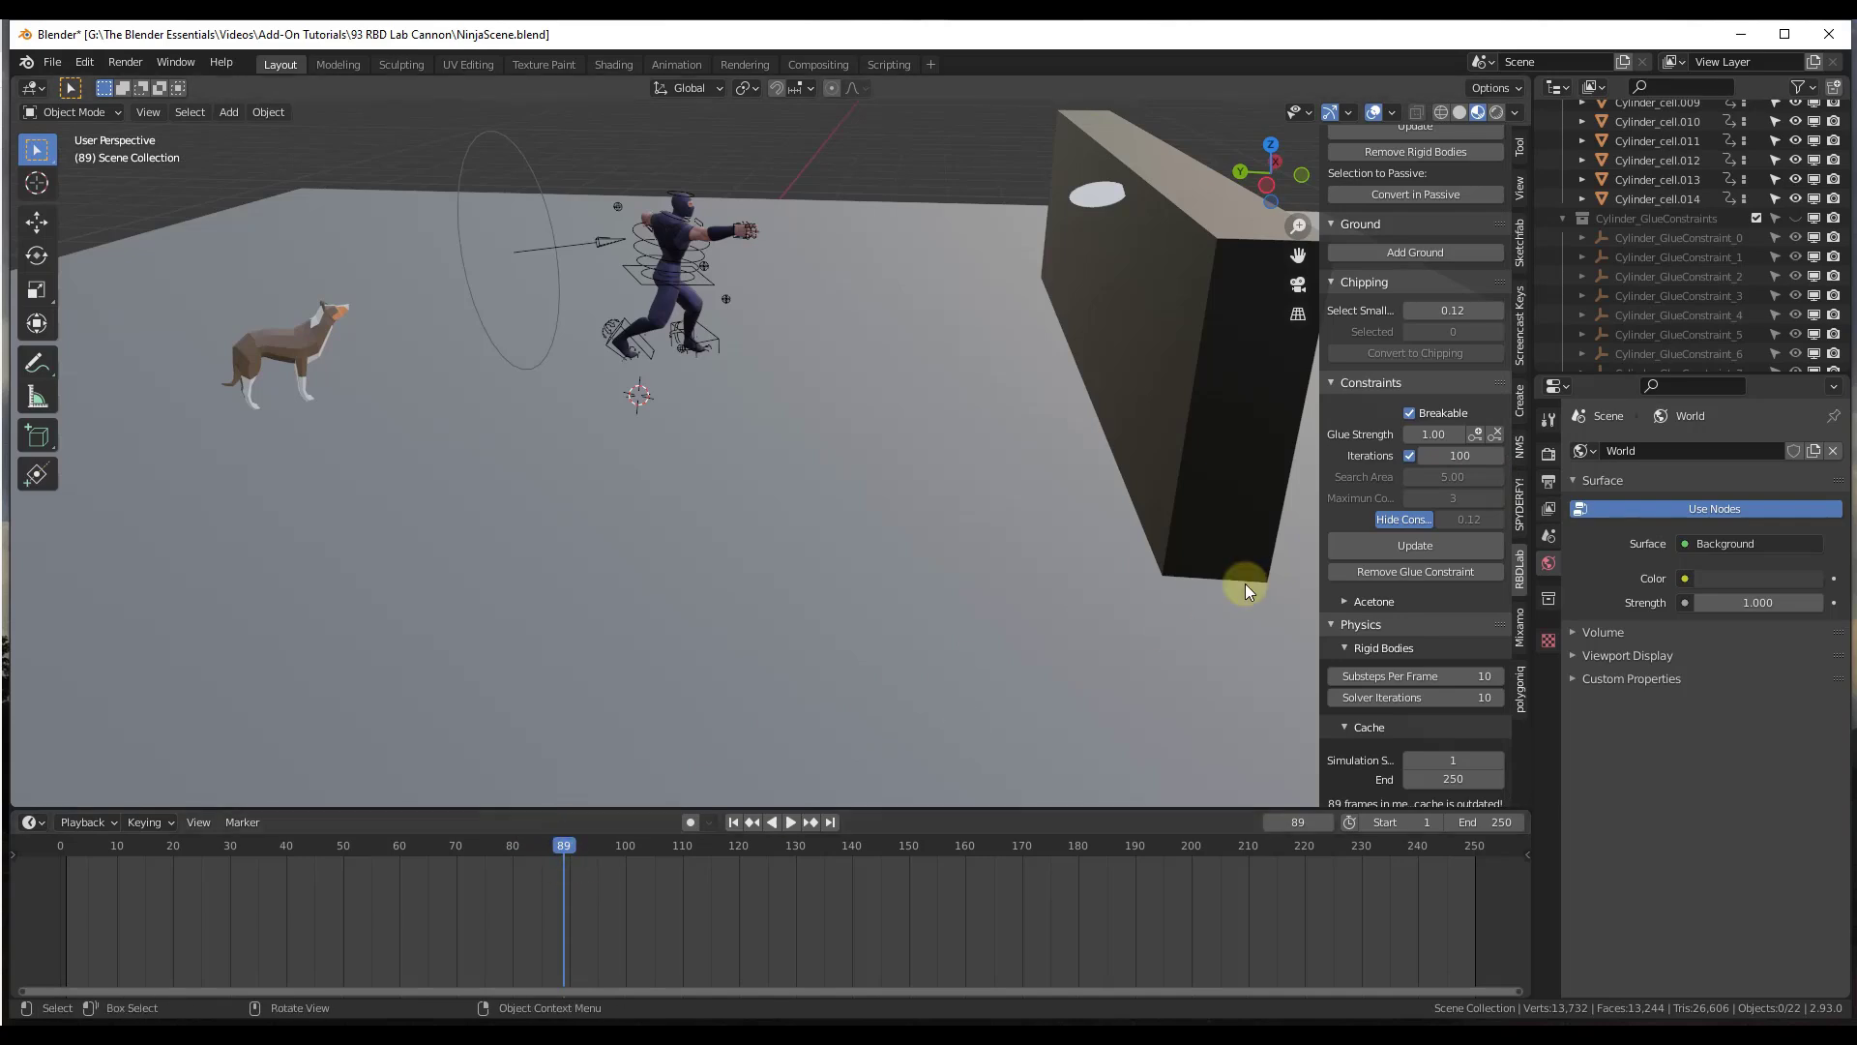
pyautogui.click(1416, 545)
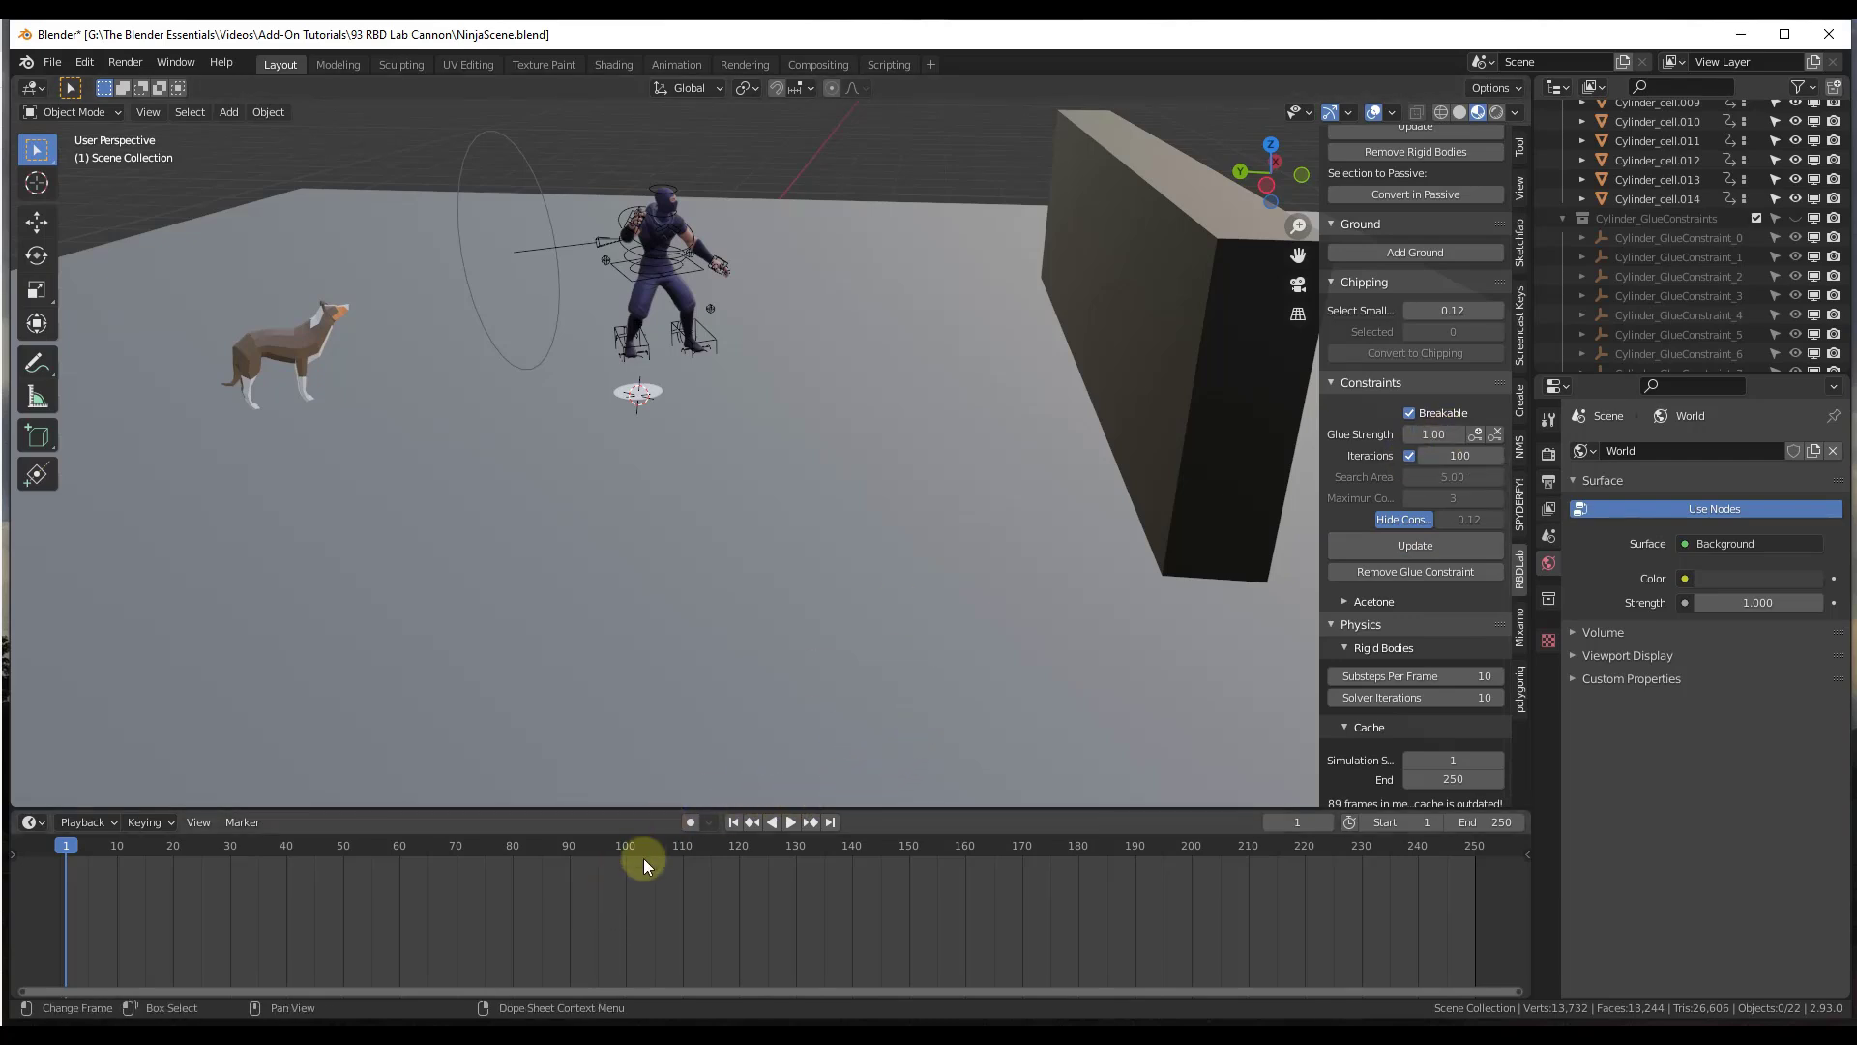
# Step: Play the simulation from frame 1 and examine the disc shattering against the wall between frames 89 and 92
pyautogui.click(789, 822)
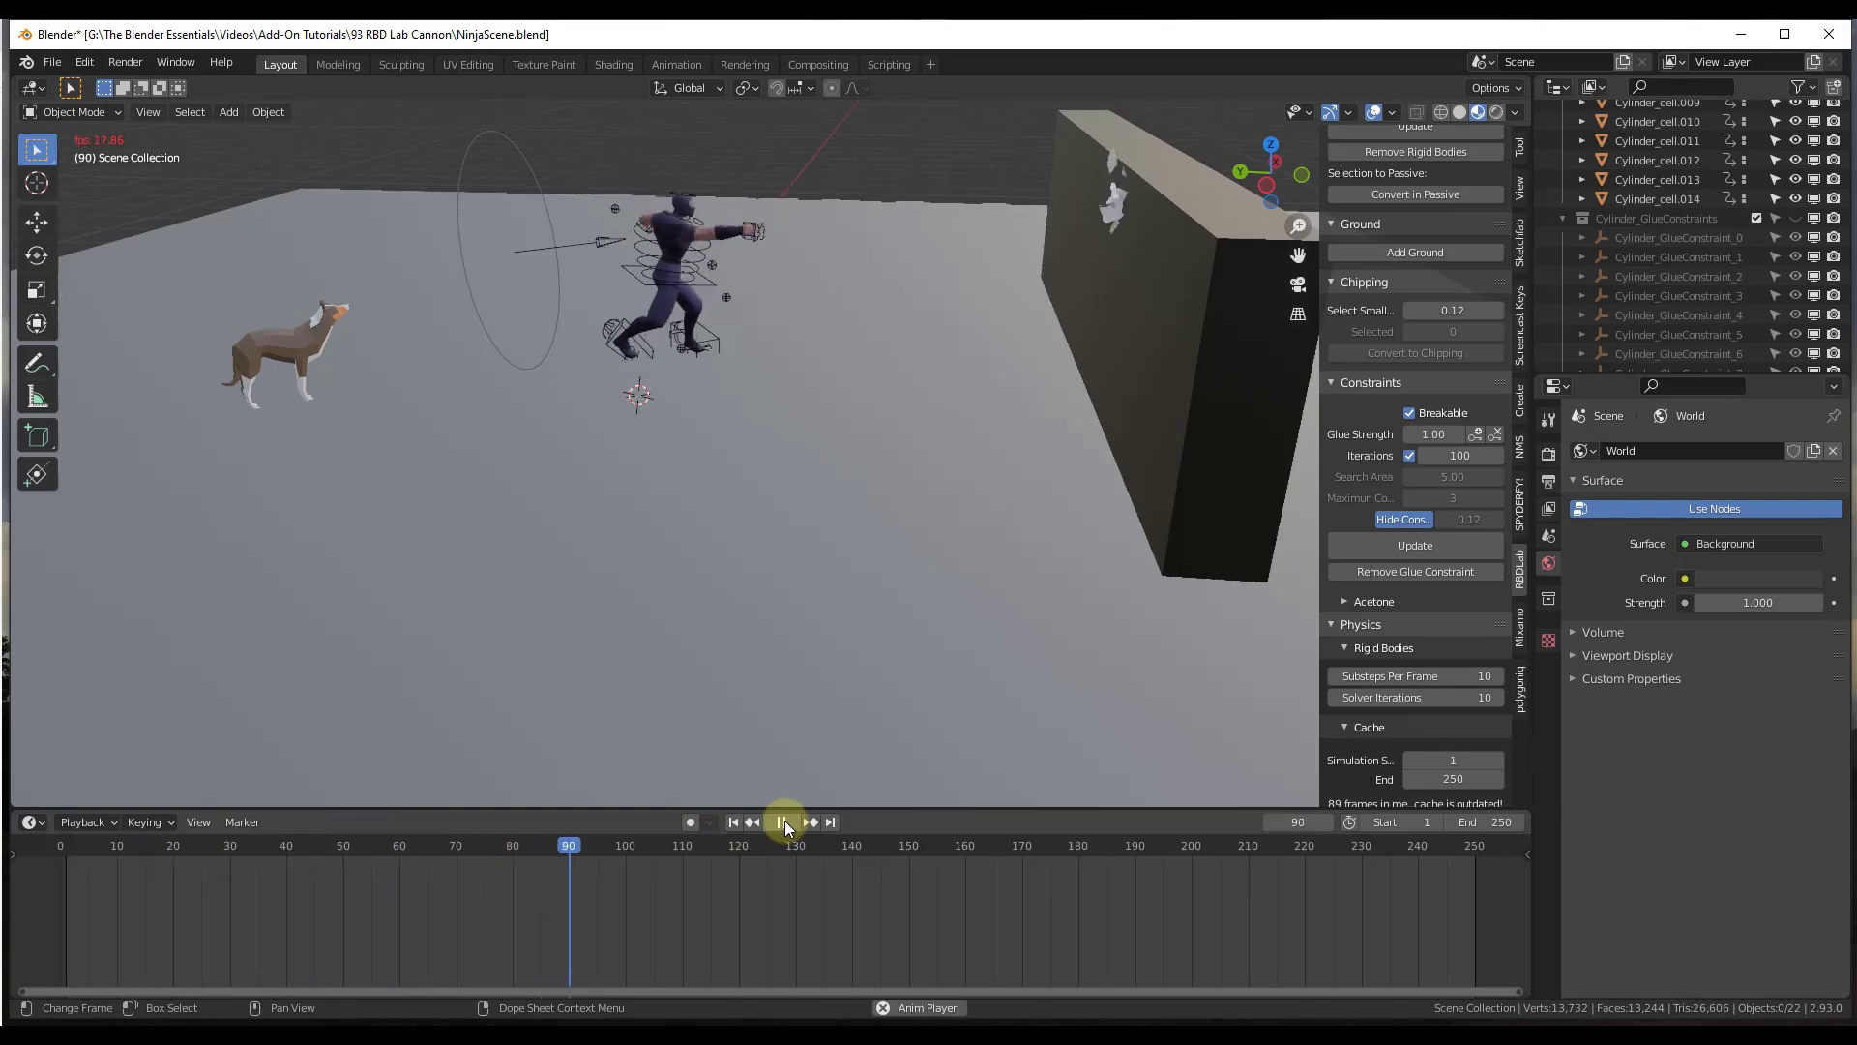
pyautogui.click(785, 822)
pyautogui.moveTo(706, 851); pyautogui.dragTo(565, 850)
pyautogui.moveTo(642, 475); pyautogui.dragTo(754, 392, button='middle')
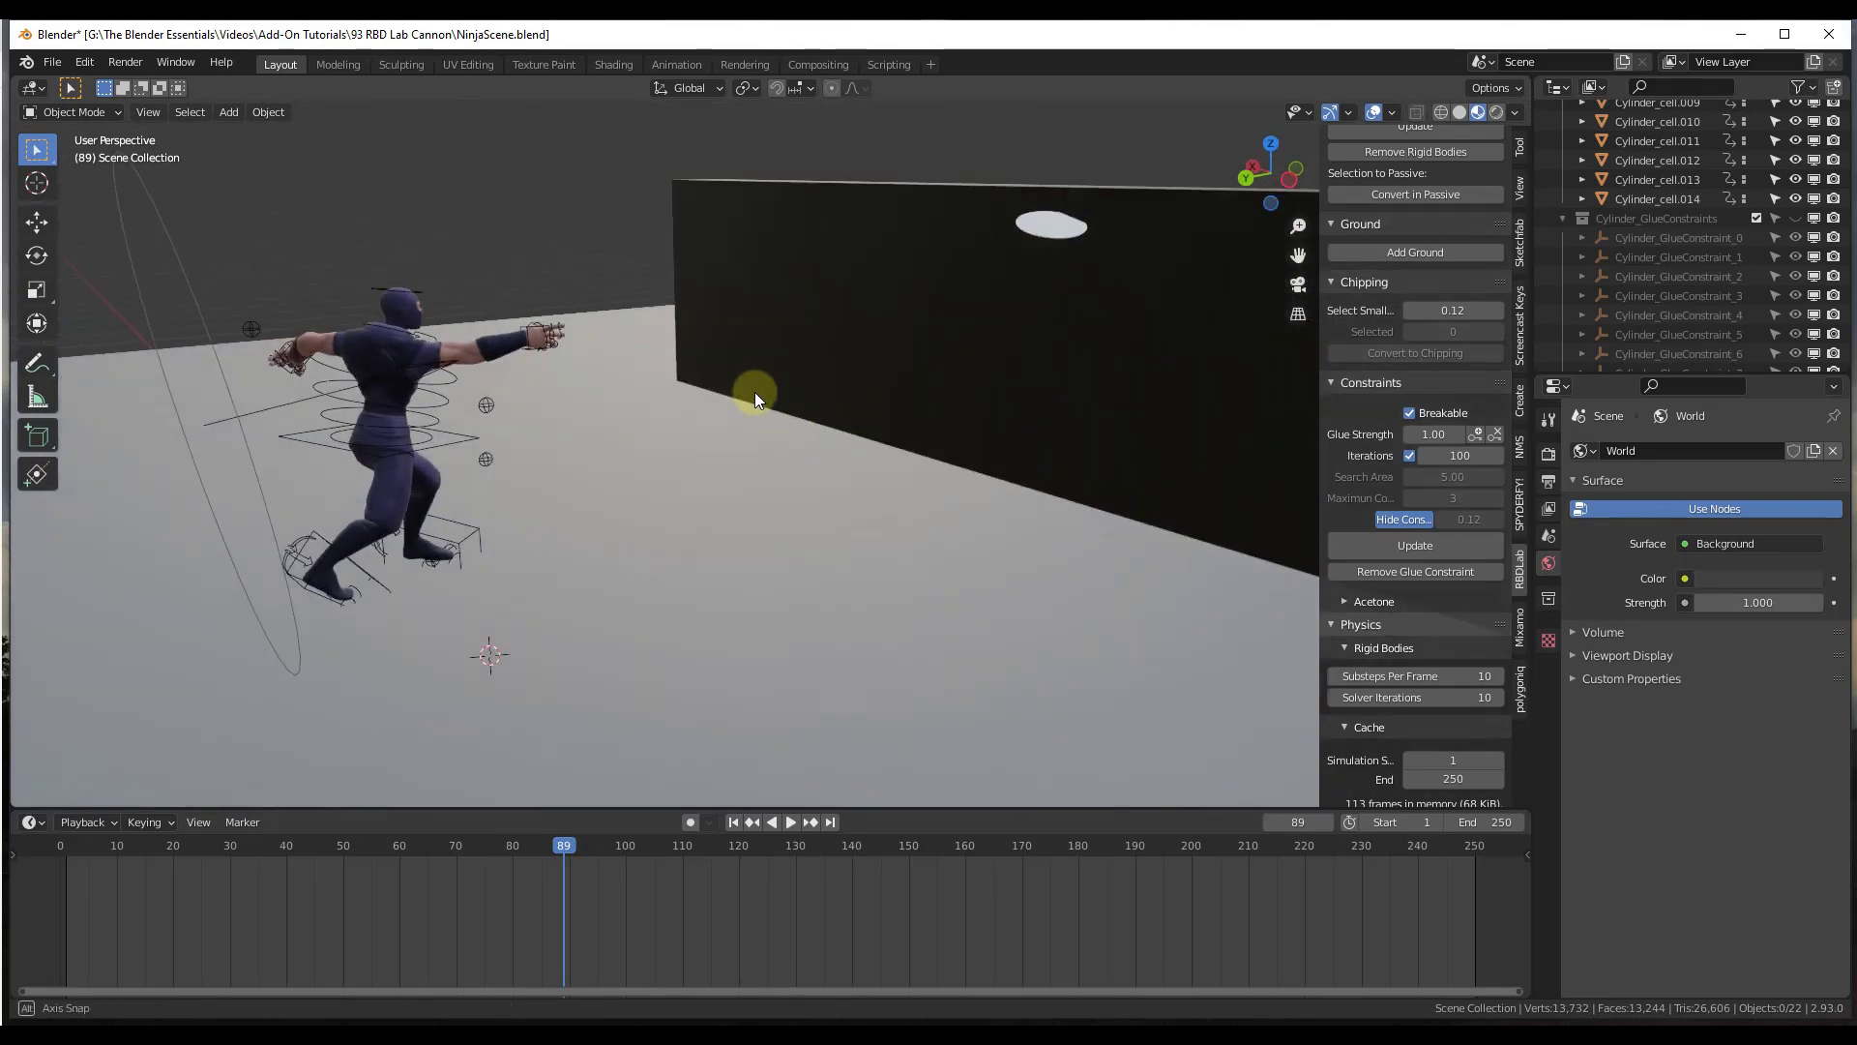
pyautogui.scroll(-2, 760, 399)
pyautogui.moveTo(565, 848); pyautogui.dragTo(581, 848)
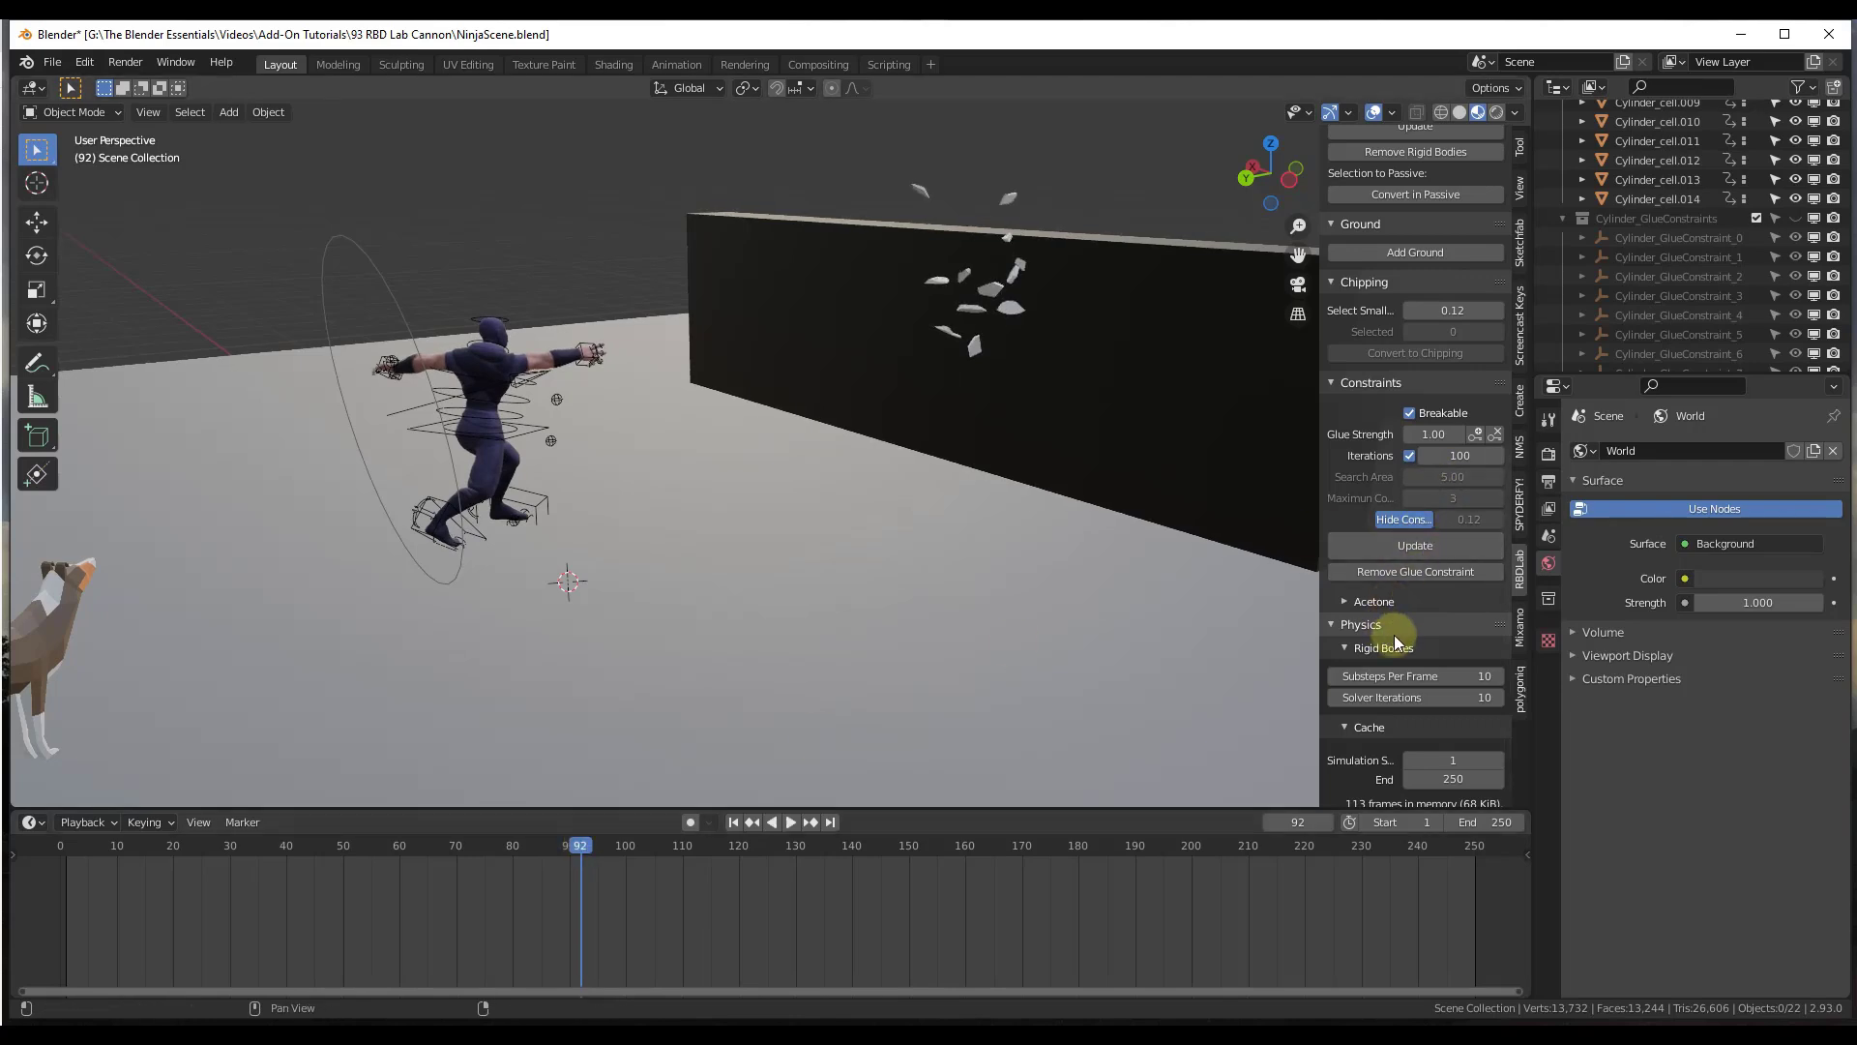
# Step: Emit debris particles from the broken disc pieces starting at frame 90
pyautogui.scroll(-1, 1395, 635)
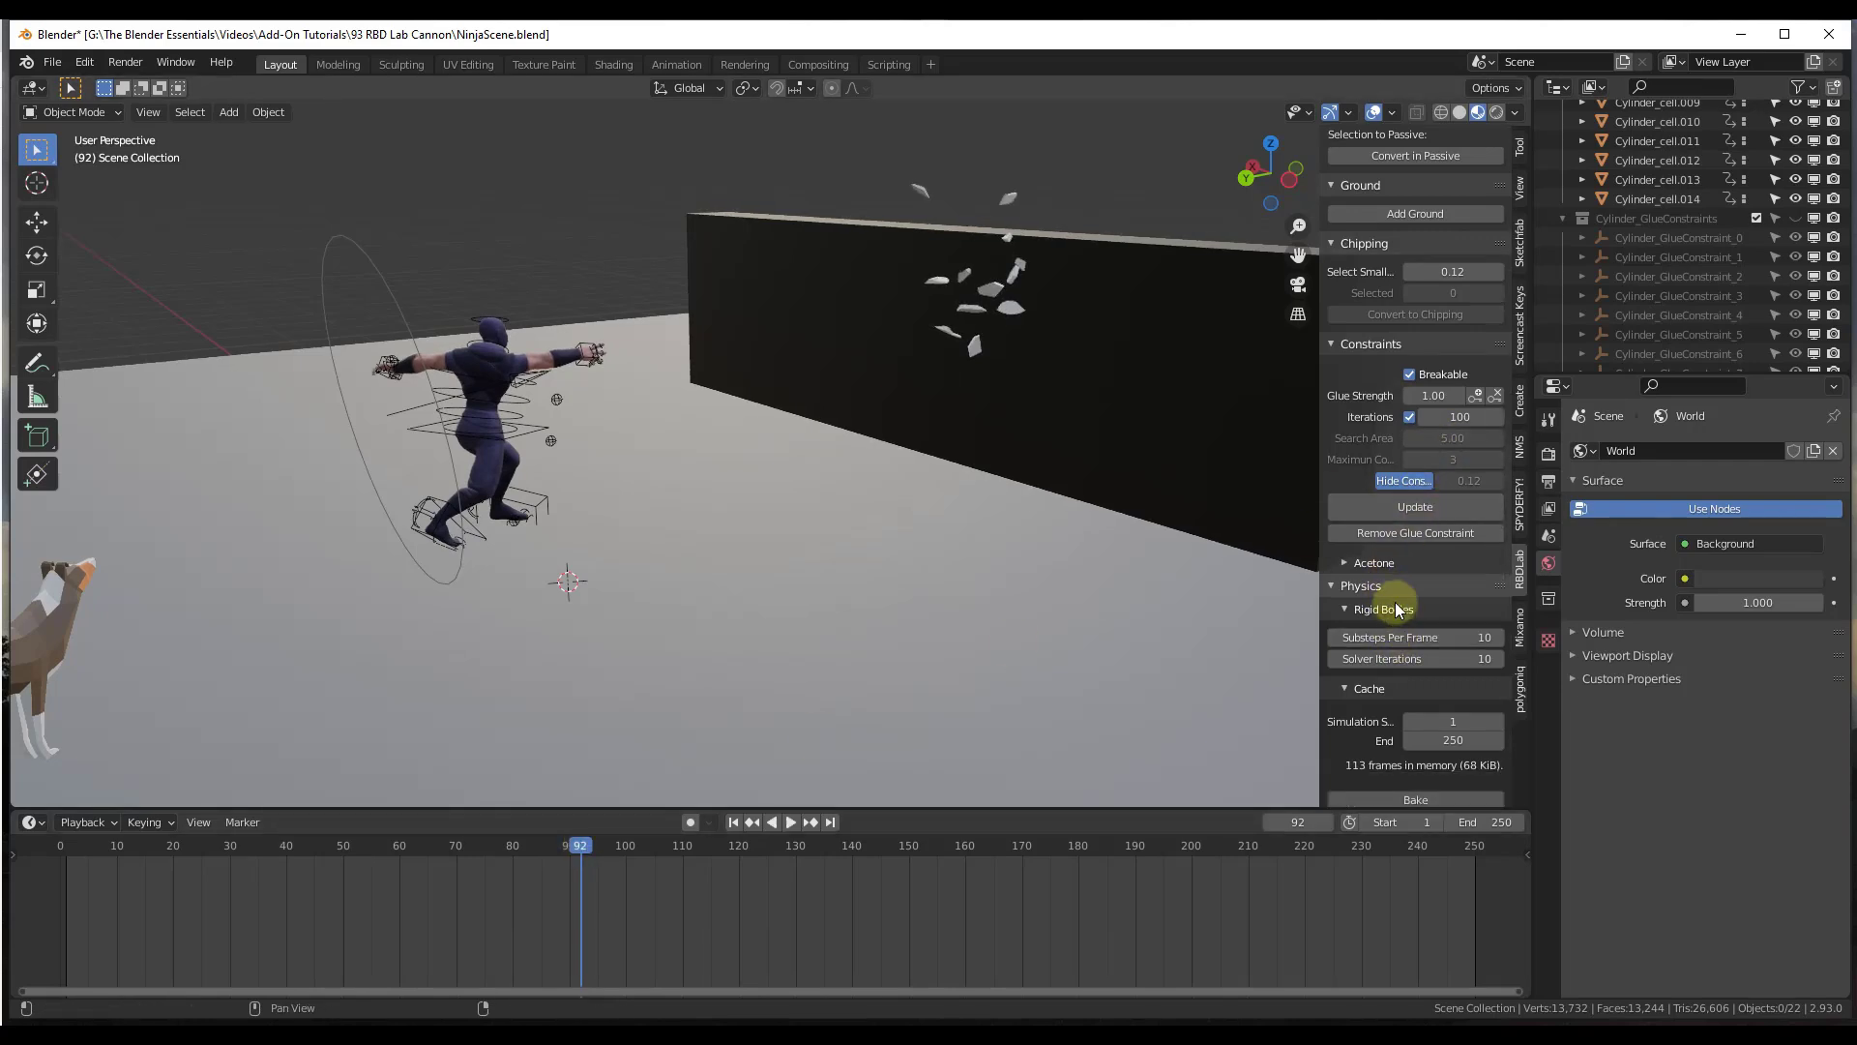
pyautogui.scroll(-13, 1395, 606)
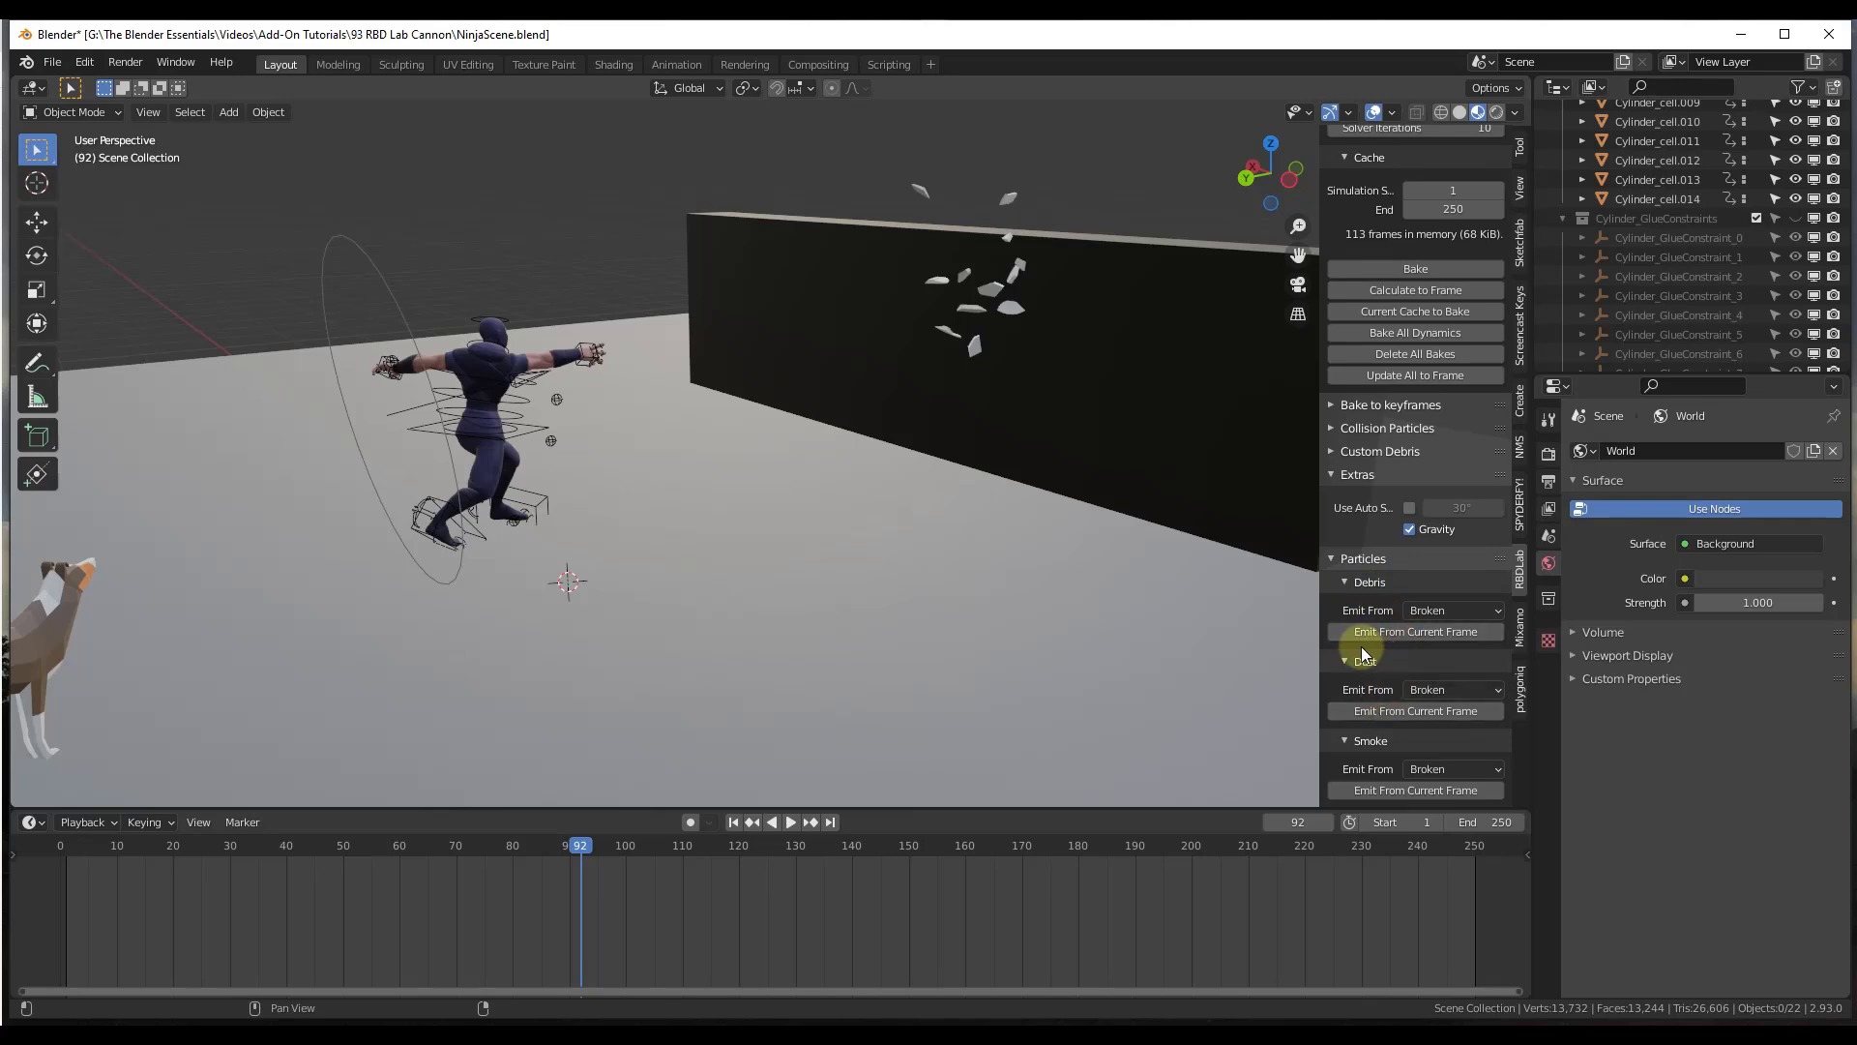
pyautogui.scroll(5, 1055, 340)
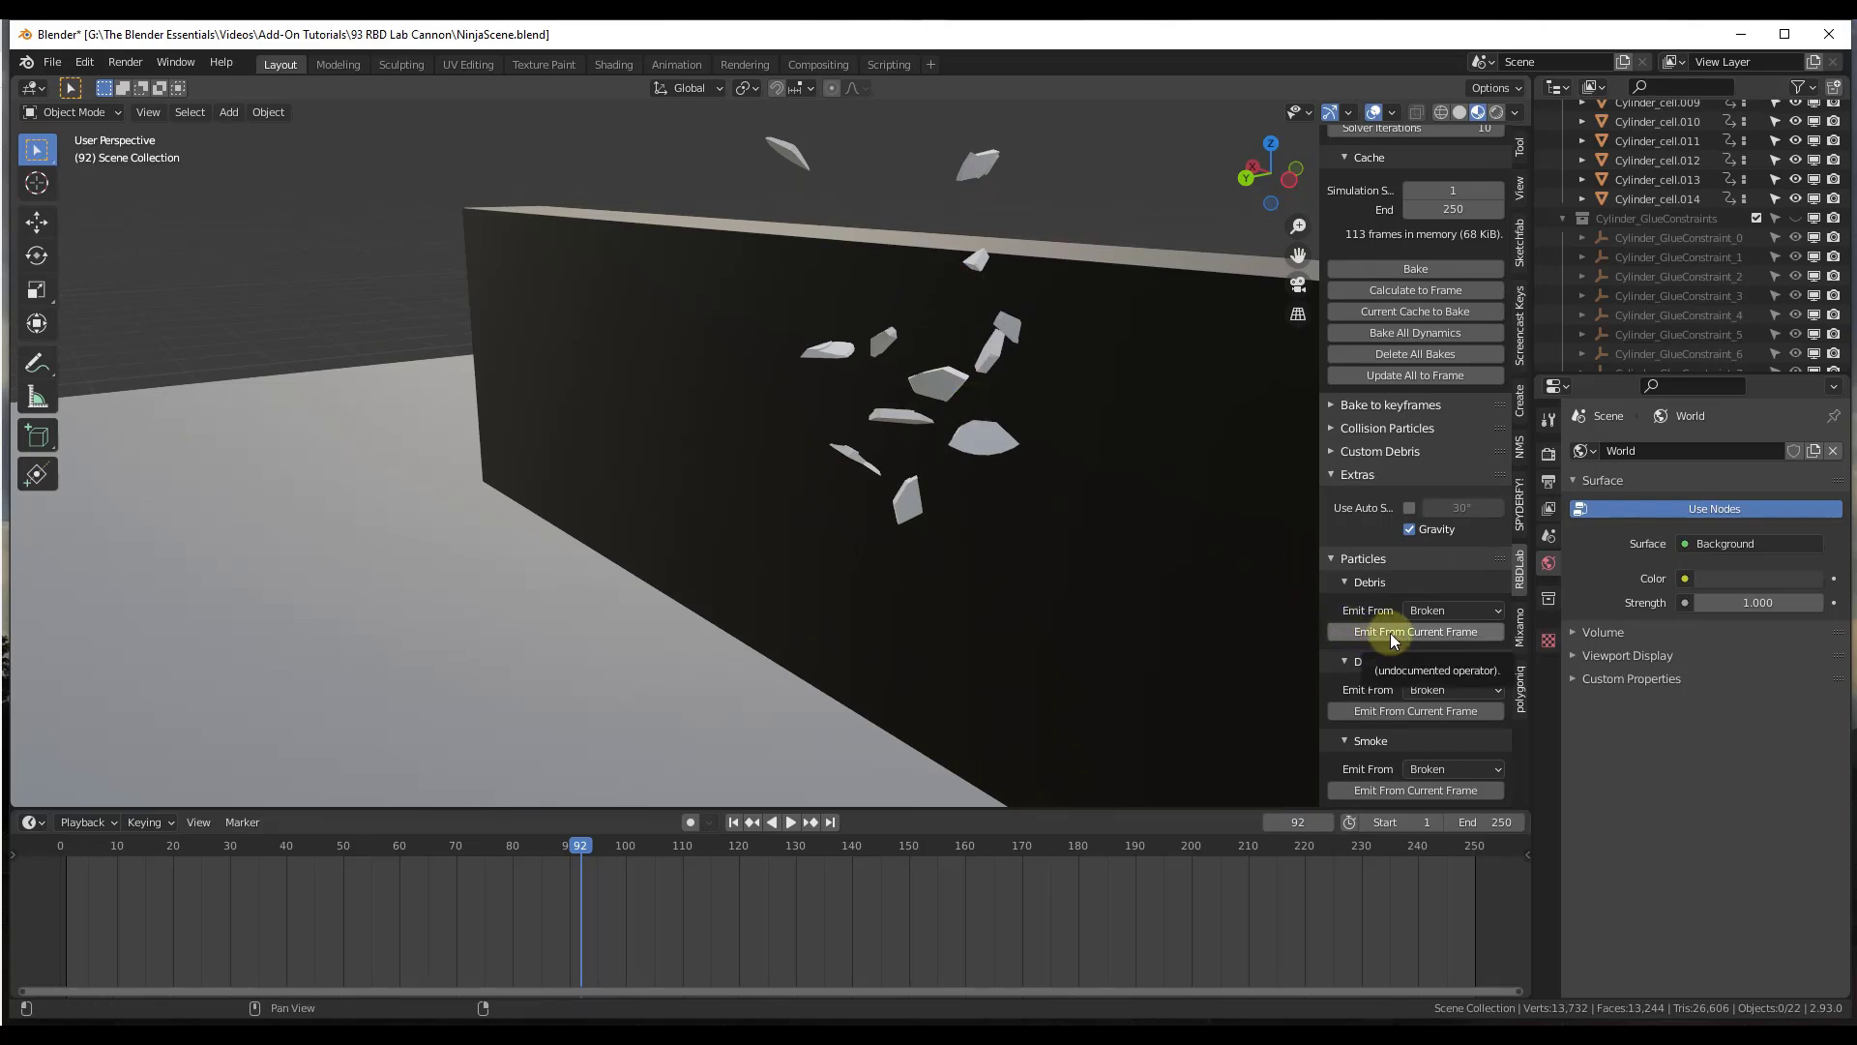
pyautogui.moveTo(580, 850); pyautogui.dragTo(570, 855)
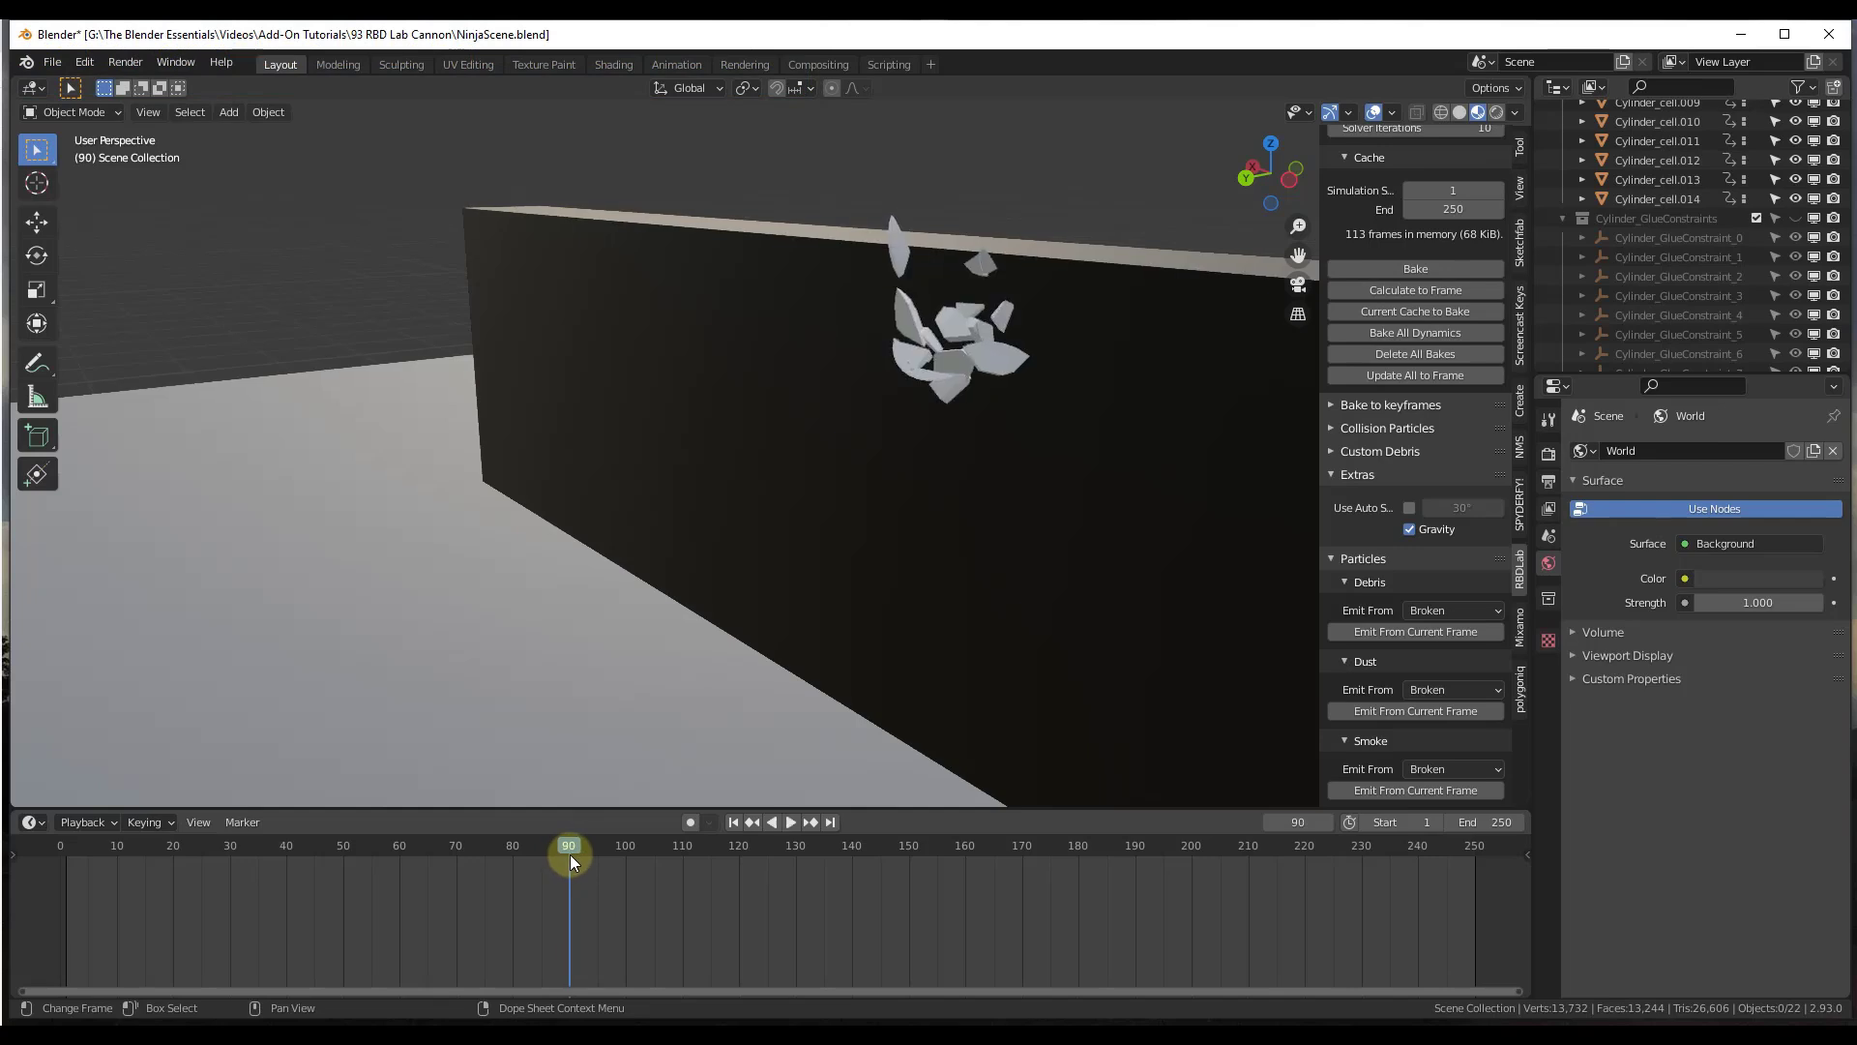
pyautogui.click(1414, 630)
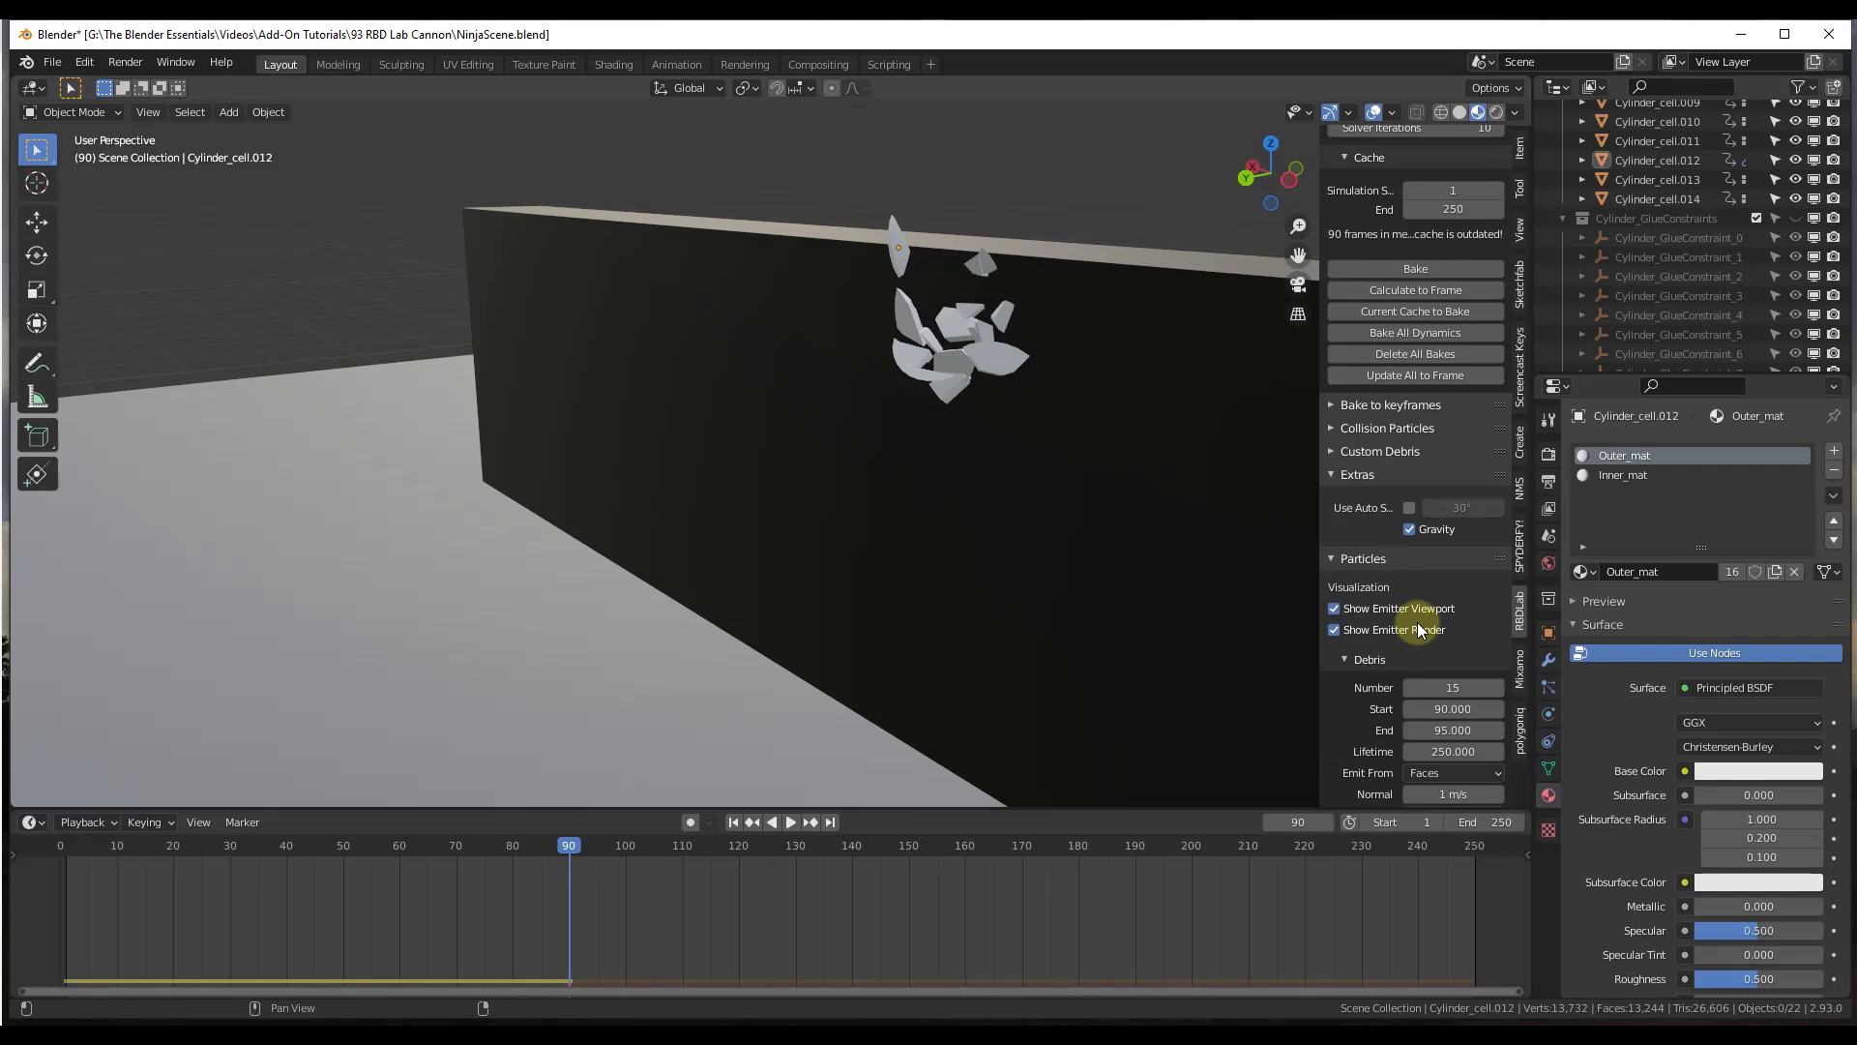
# Step: Review the debris settings, play the simulation from the start, pause at frame 98, and inspect the debris at the wall
pyautogui.scroll(-6, 1431, 581)
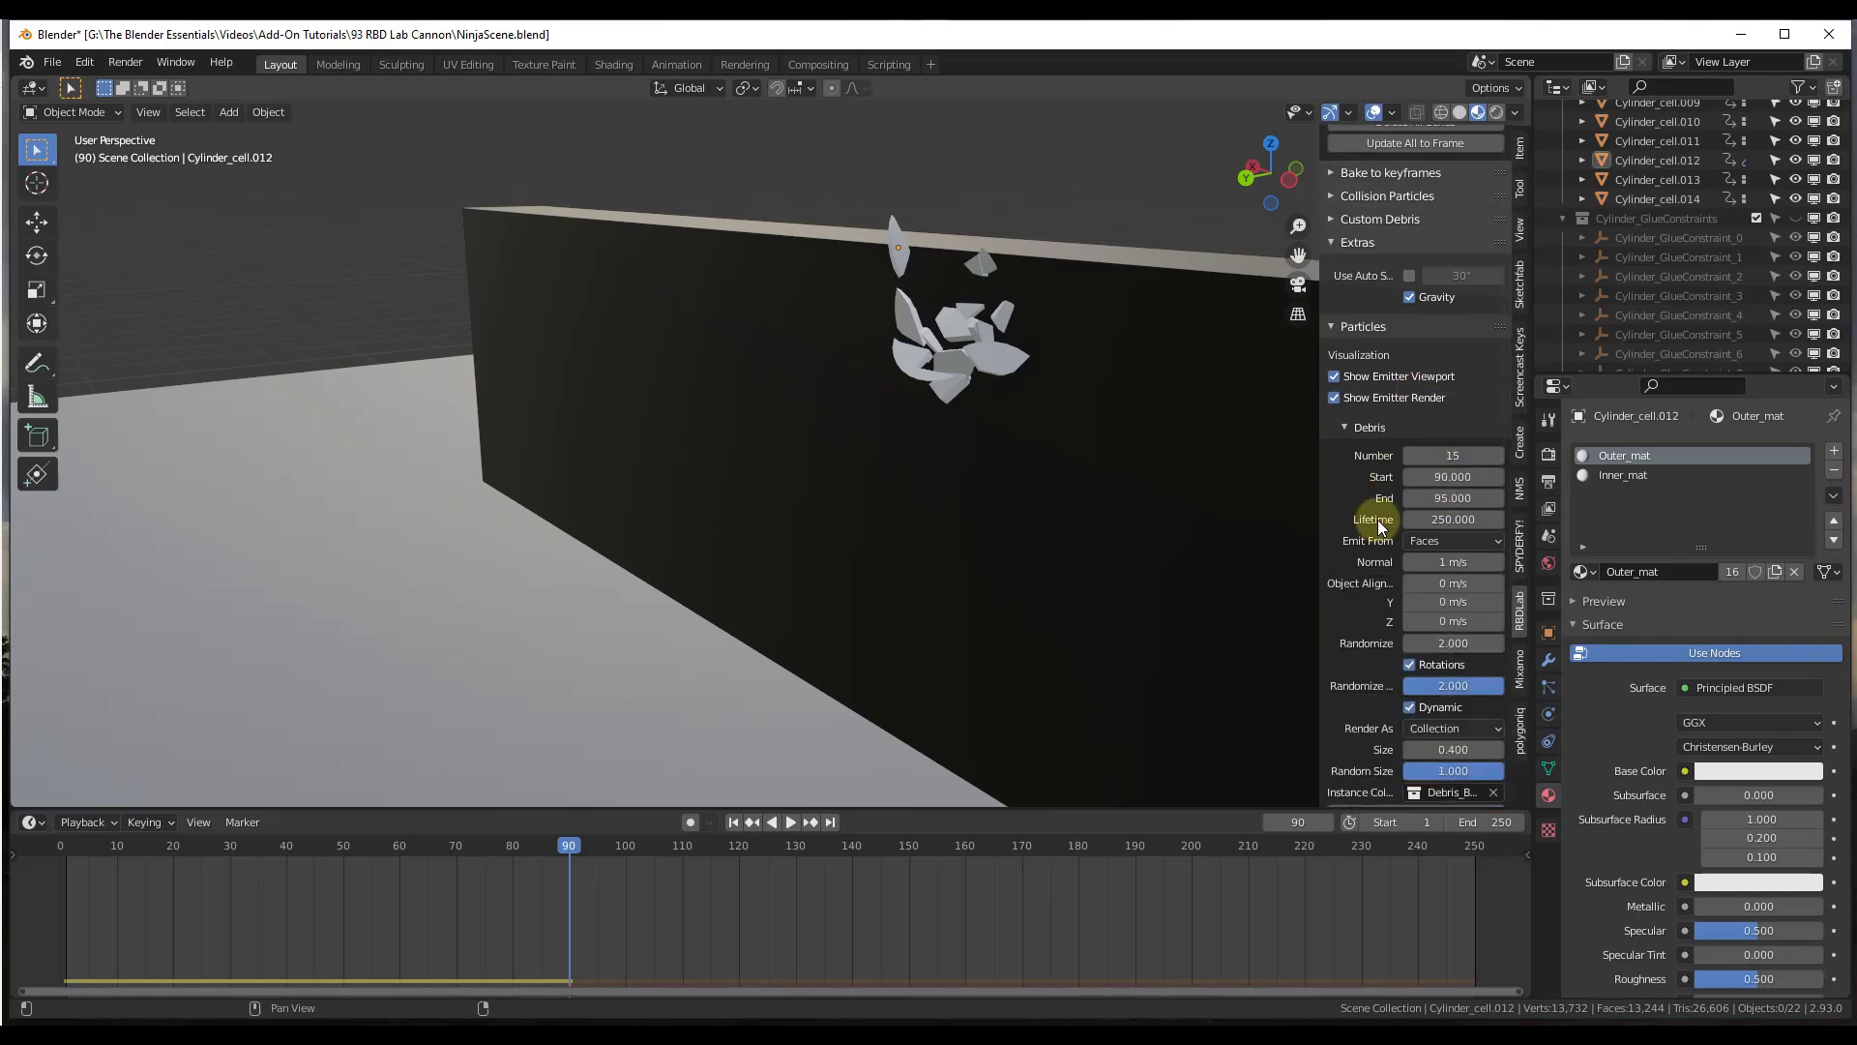
pyautogui.scroll(-4, 1432, 475)
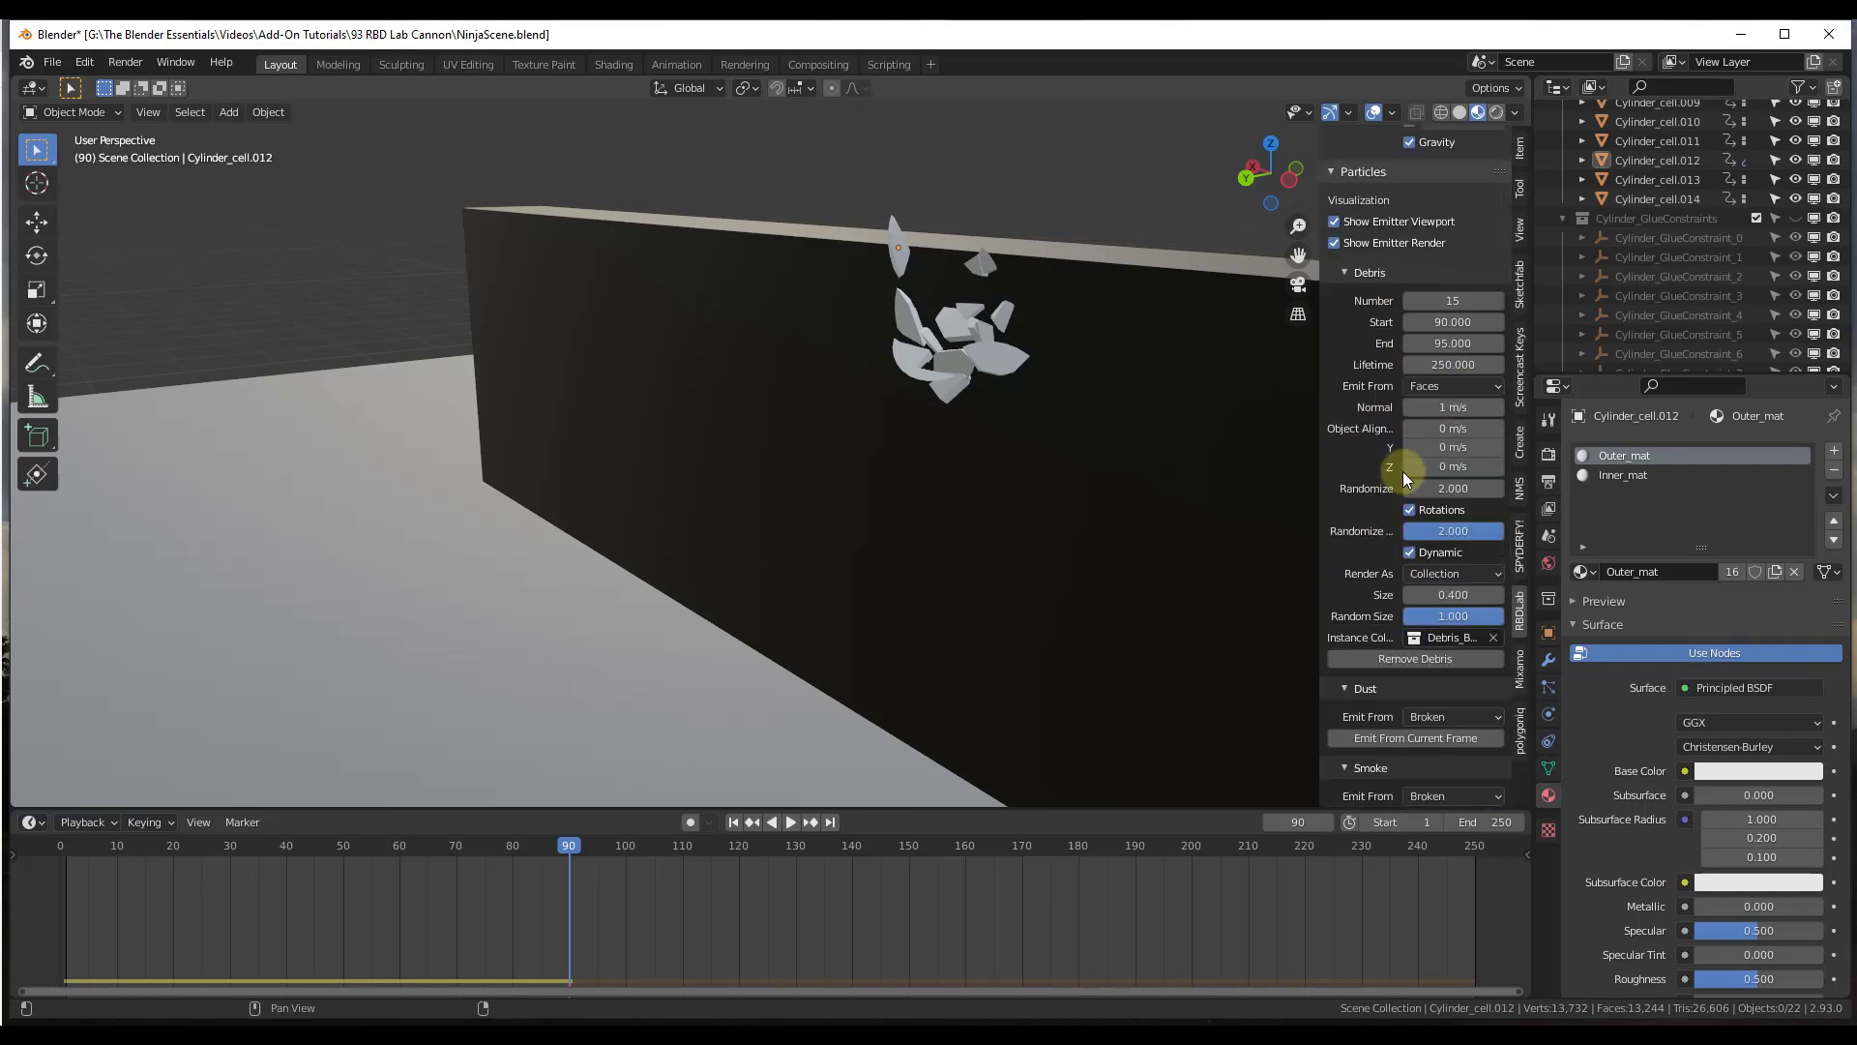
pyautogui.click(64, 867)
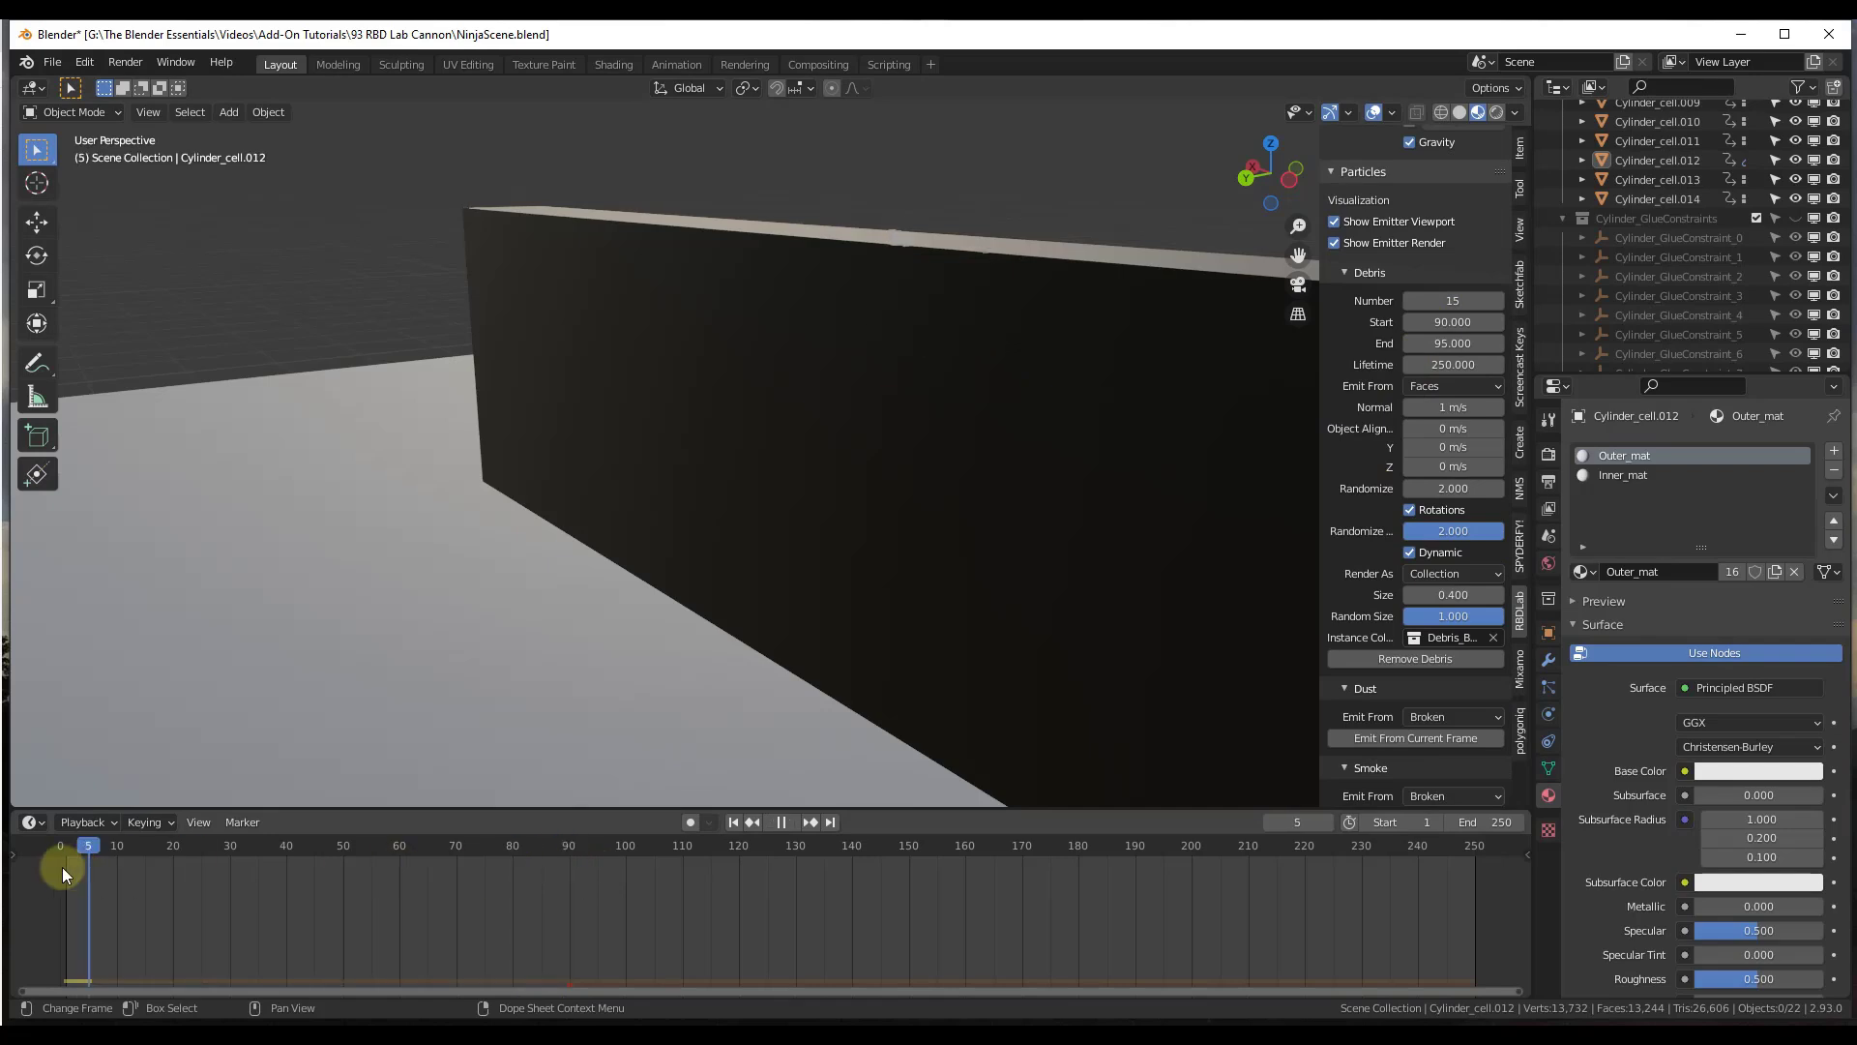
pyautogui.click(790, 823)
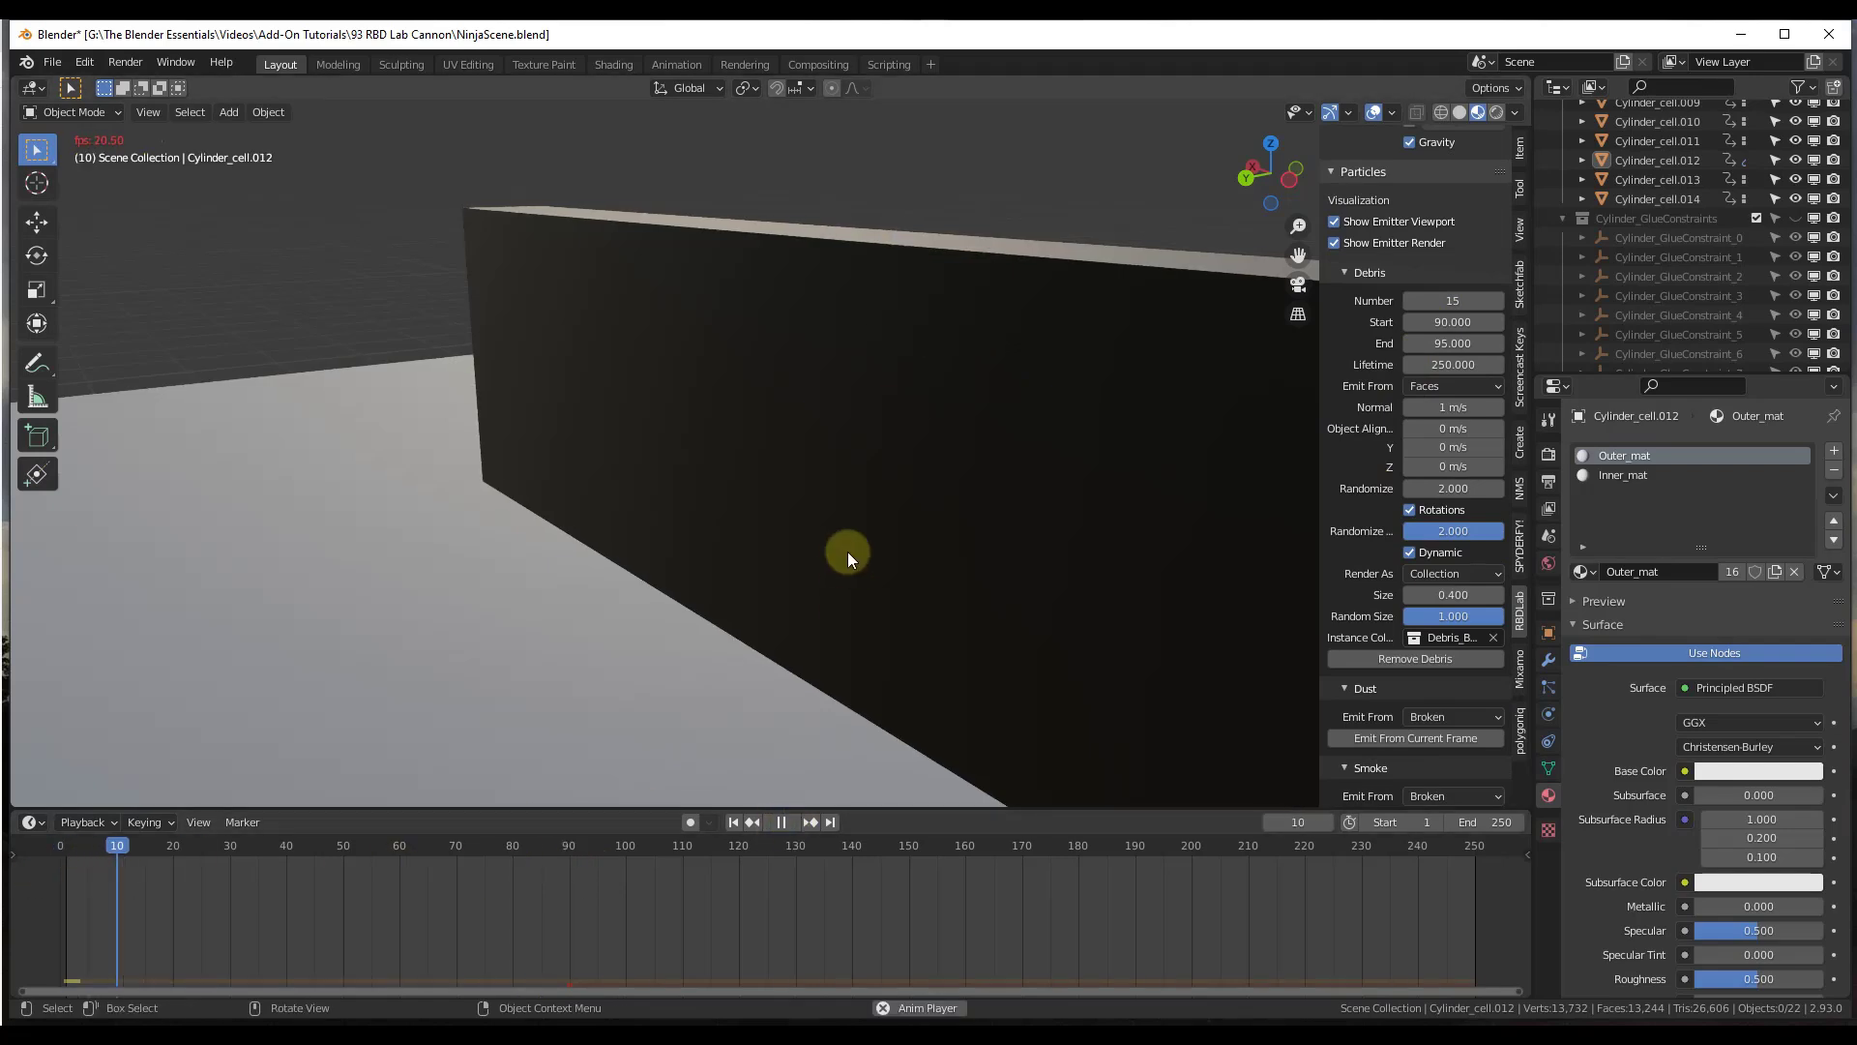
pyautogui.scroll(-4, 876, 512)
pyautogui.scroll(3, 866, 530)
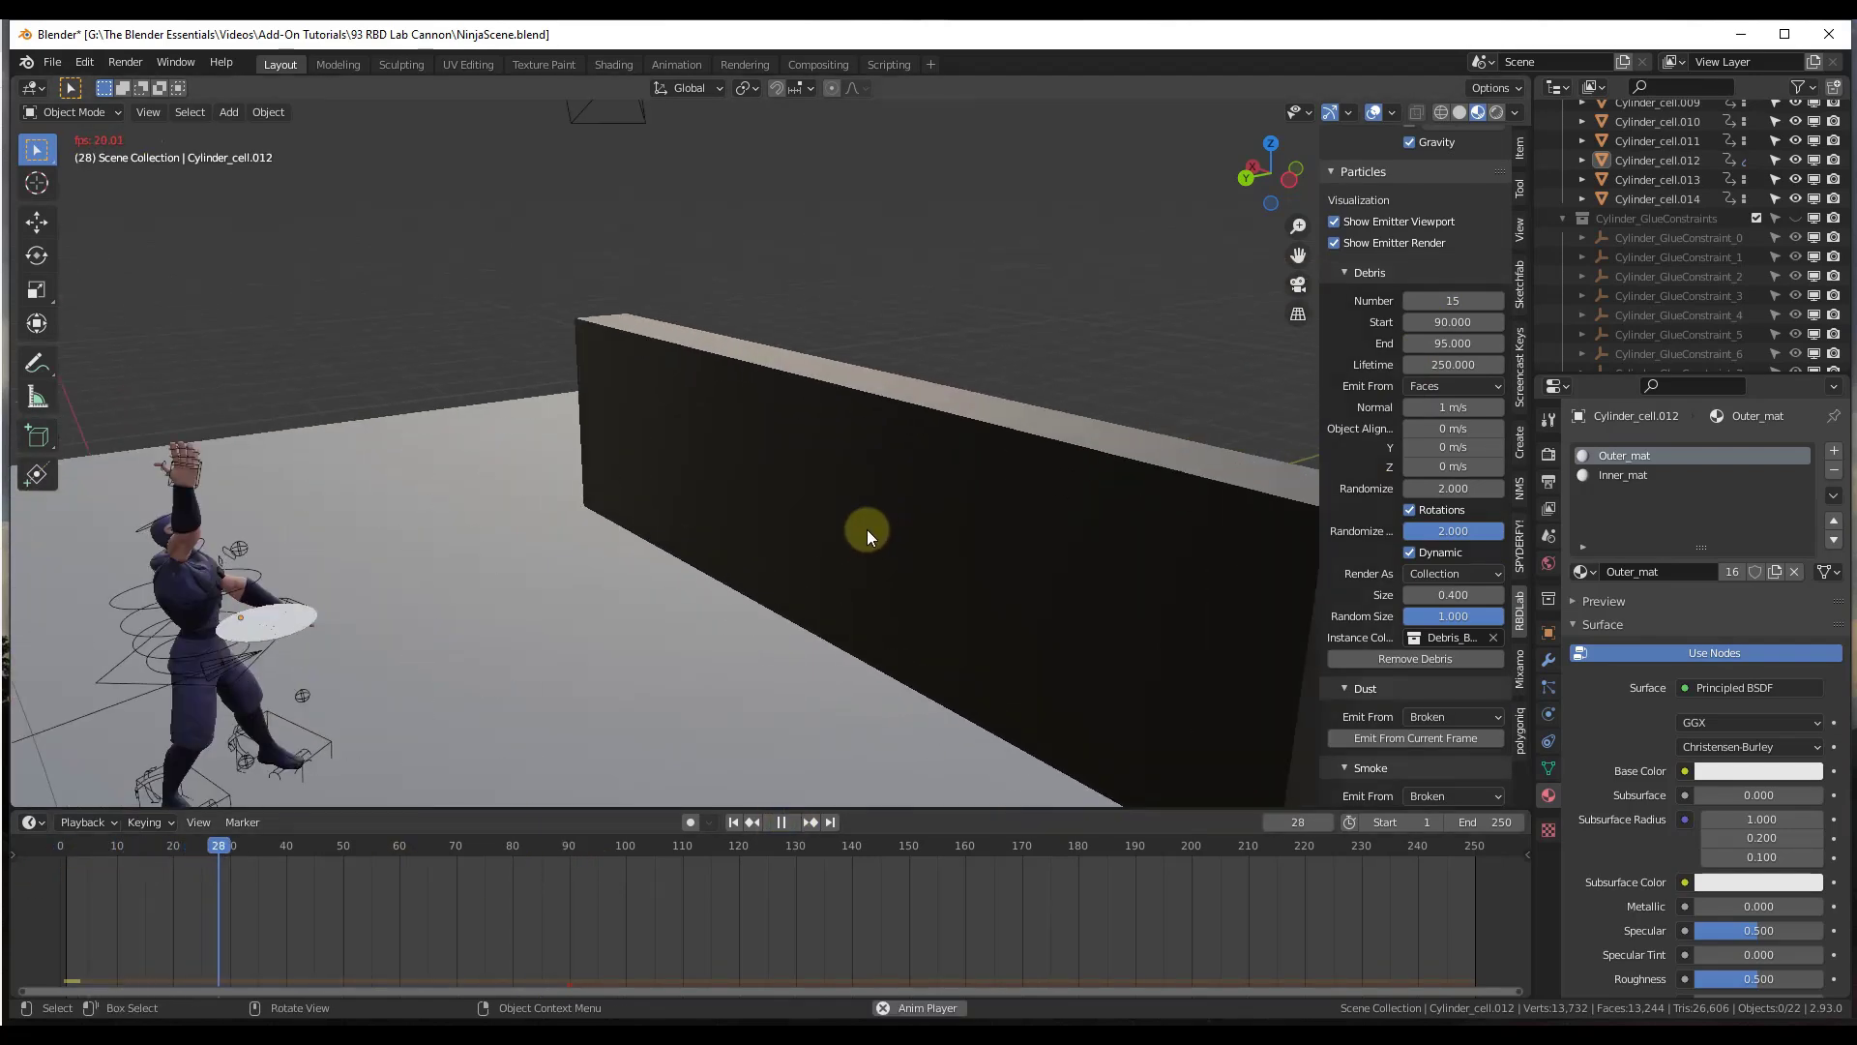
pyautogui.click(781, 822)
pyautogui.moveTo(903, 416); pyautogui.dragTo(932, 389, button='middle')
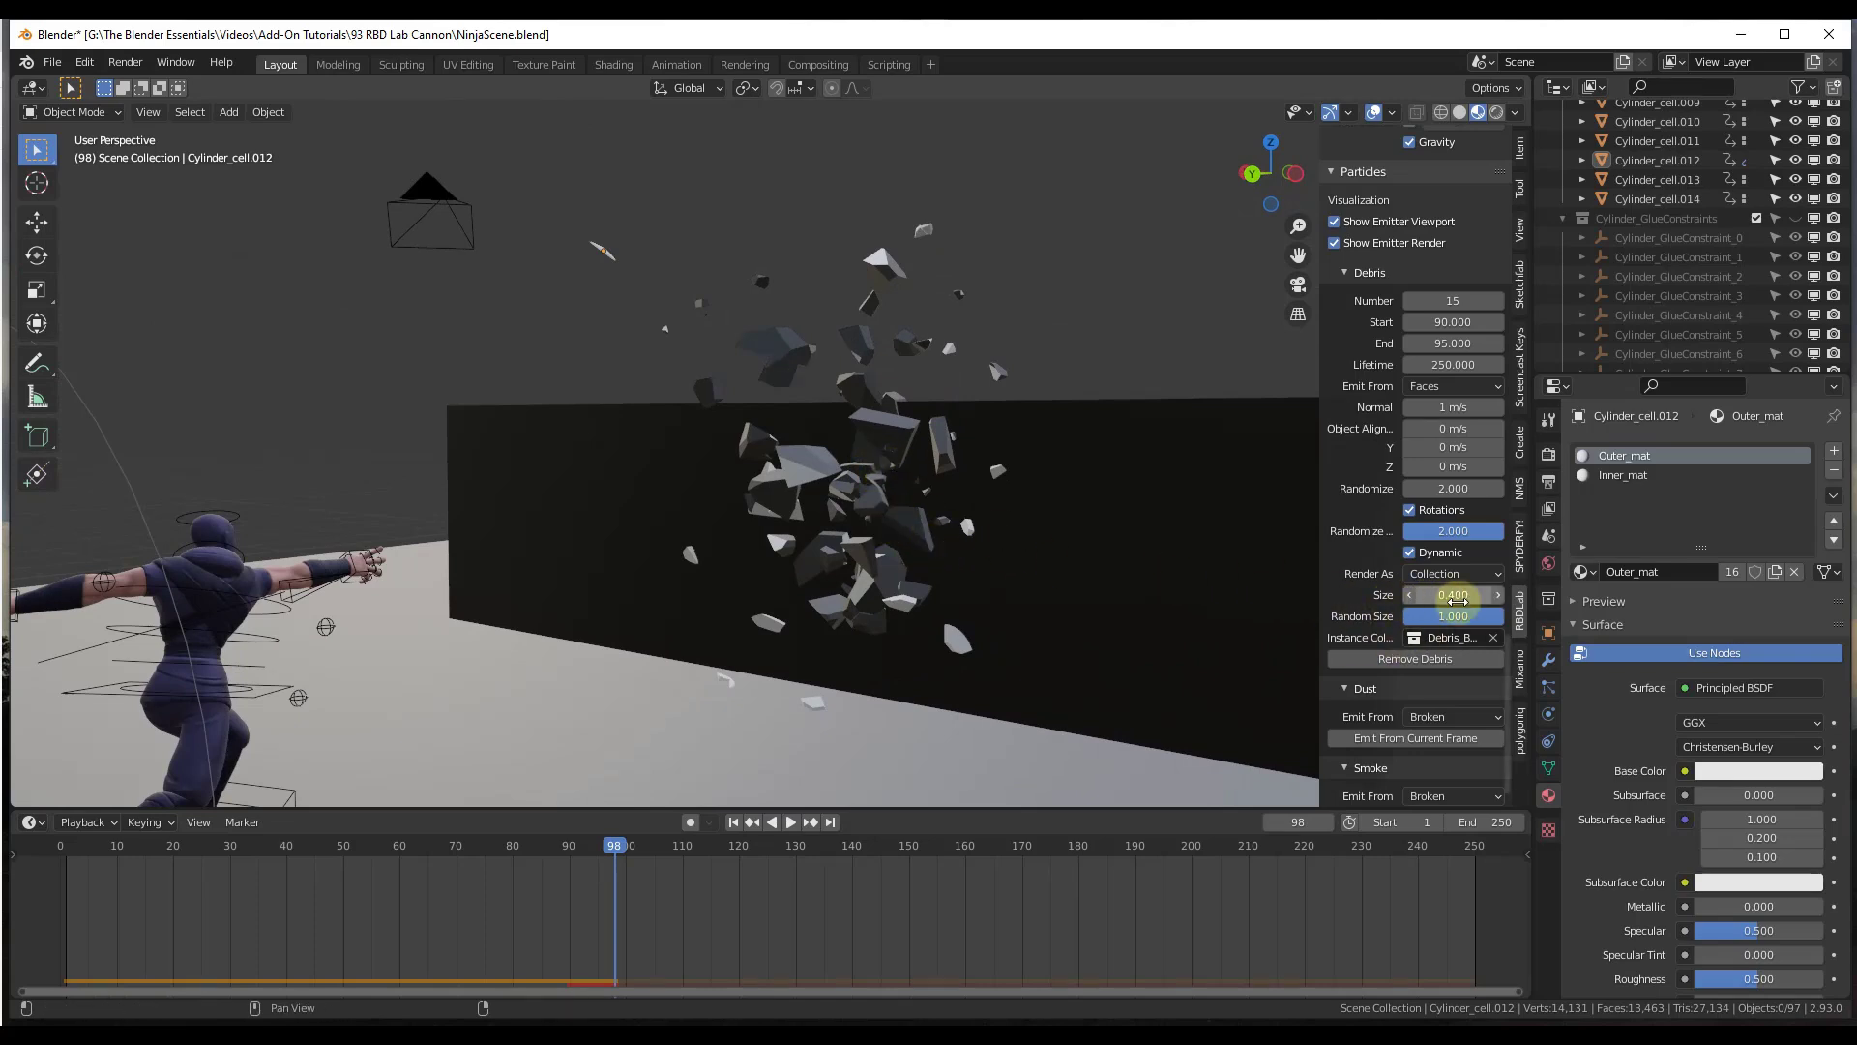
# Step: Set the debris particle size to 0.07, replay the simulation to frame 99, and inspect the smaller debris and the Debris_Basics collection
pyautogui.moveTo(1466, 597); pyautogui.dragTo(1430, 609)
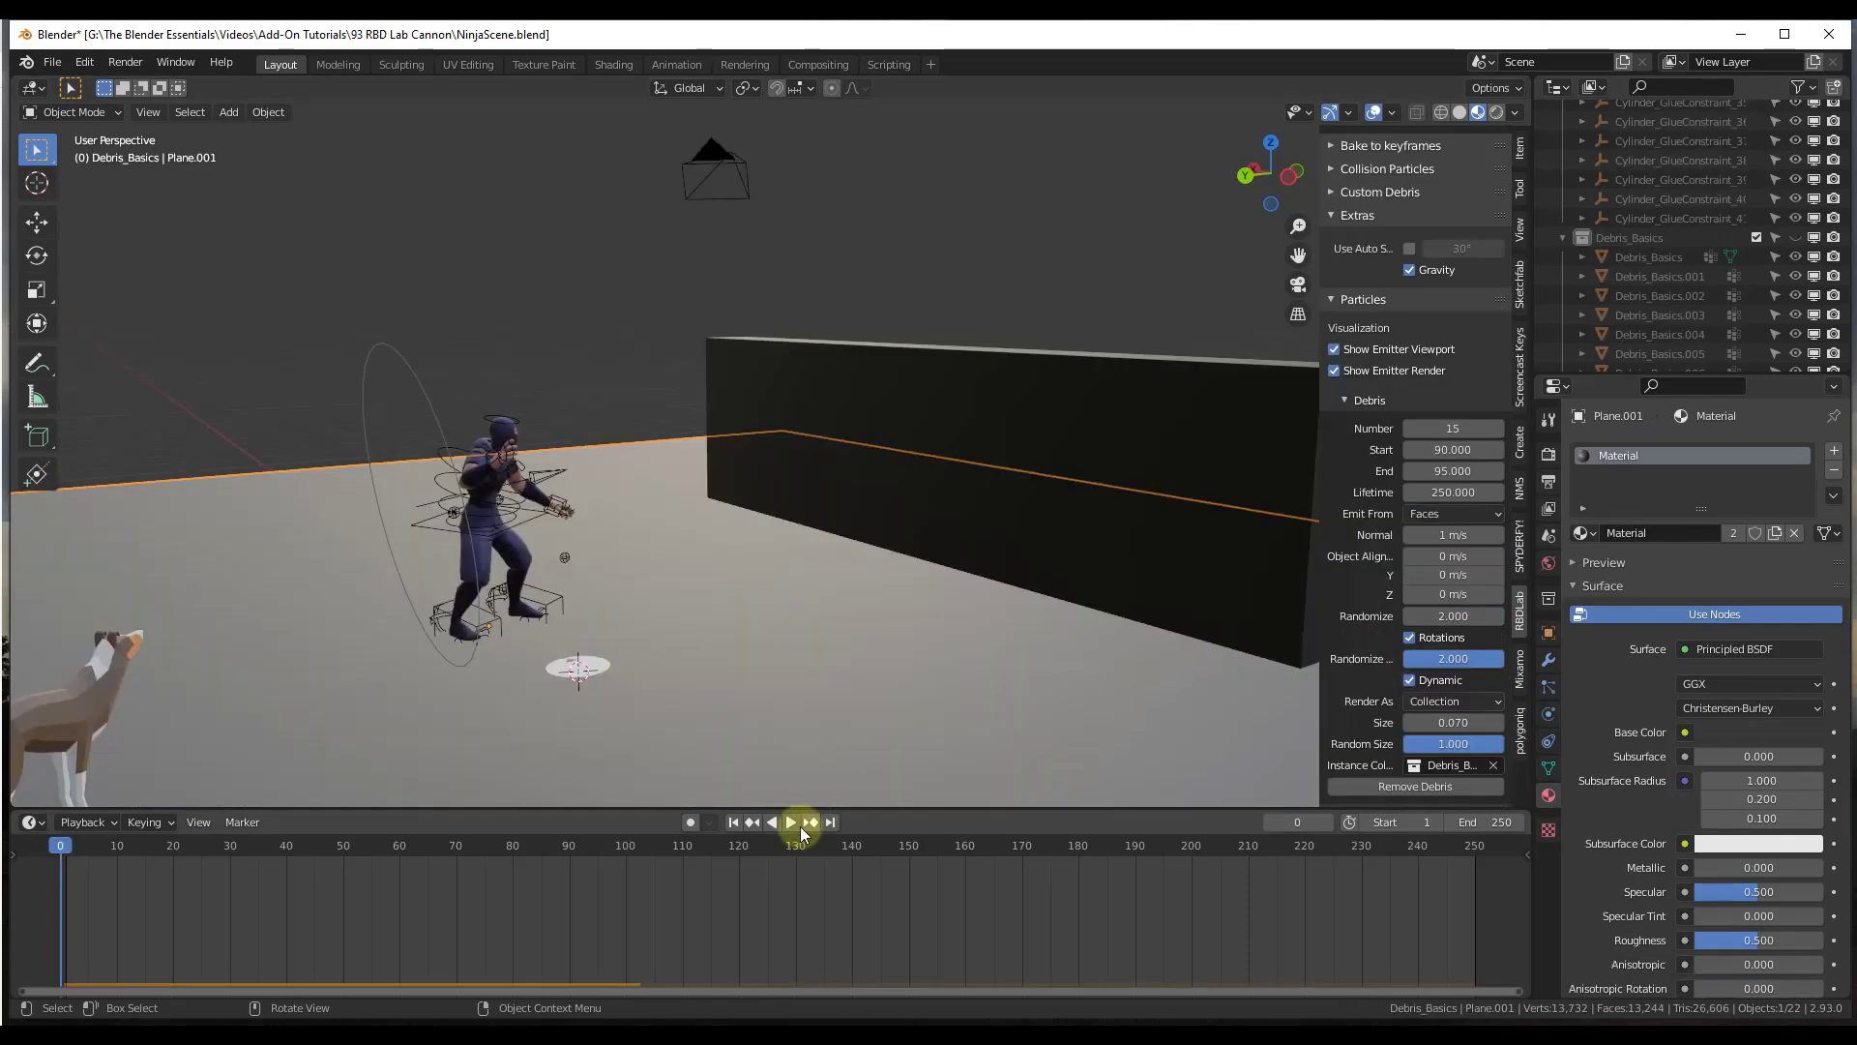
pyautogui.click(791, 821)
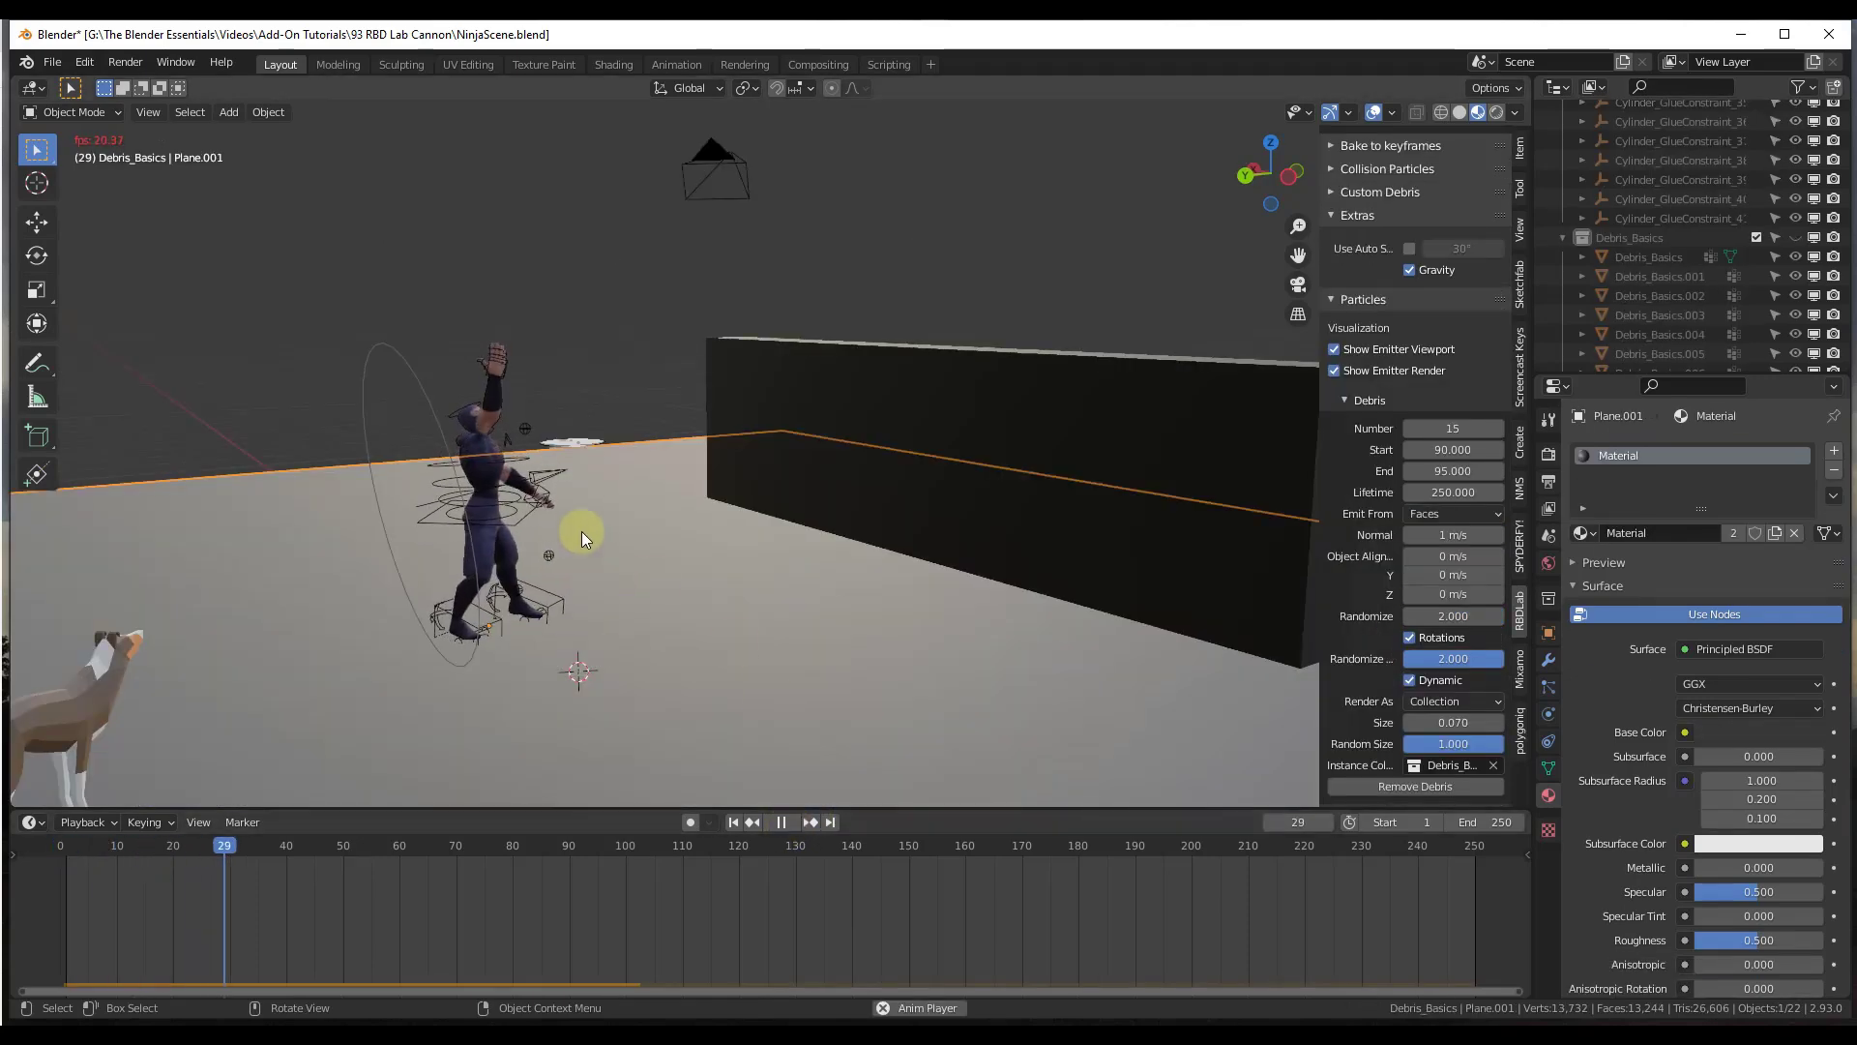
pyautogui.click(786, 821)
pyautogui.moveTo(915, 503); pyautogui.dragTo(818, 345, button='middle')
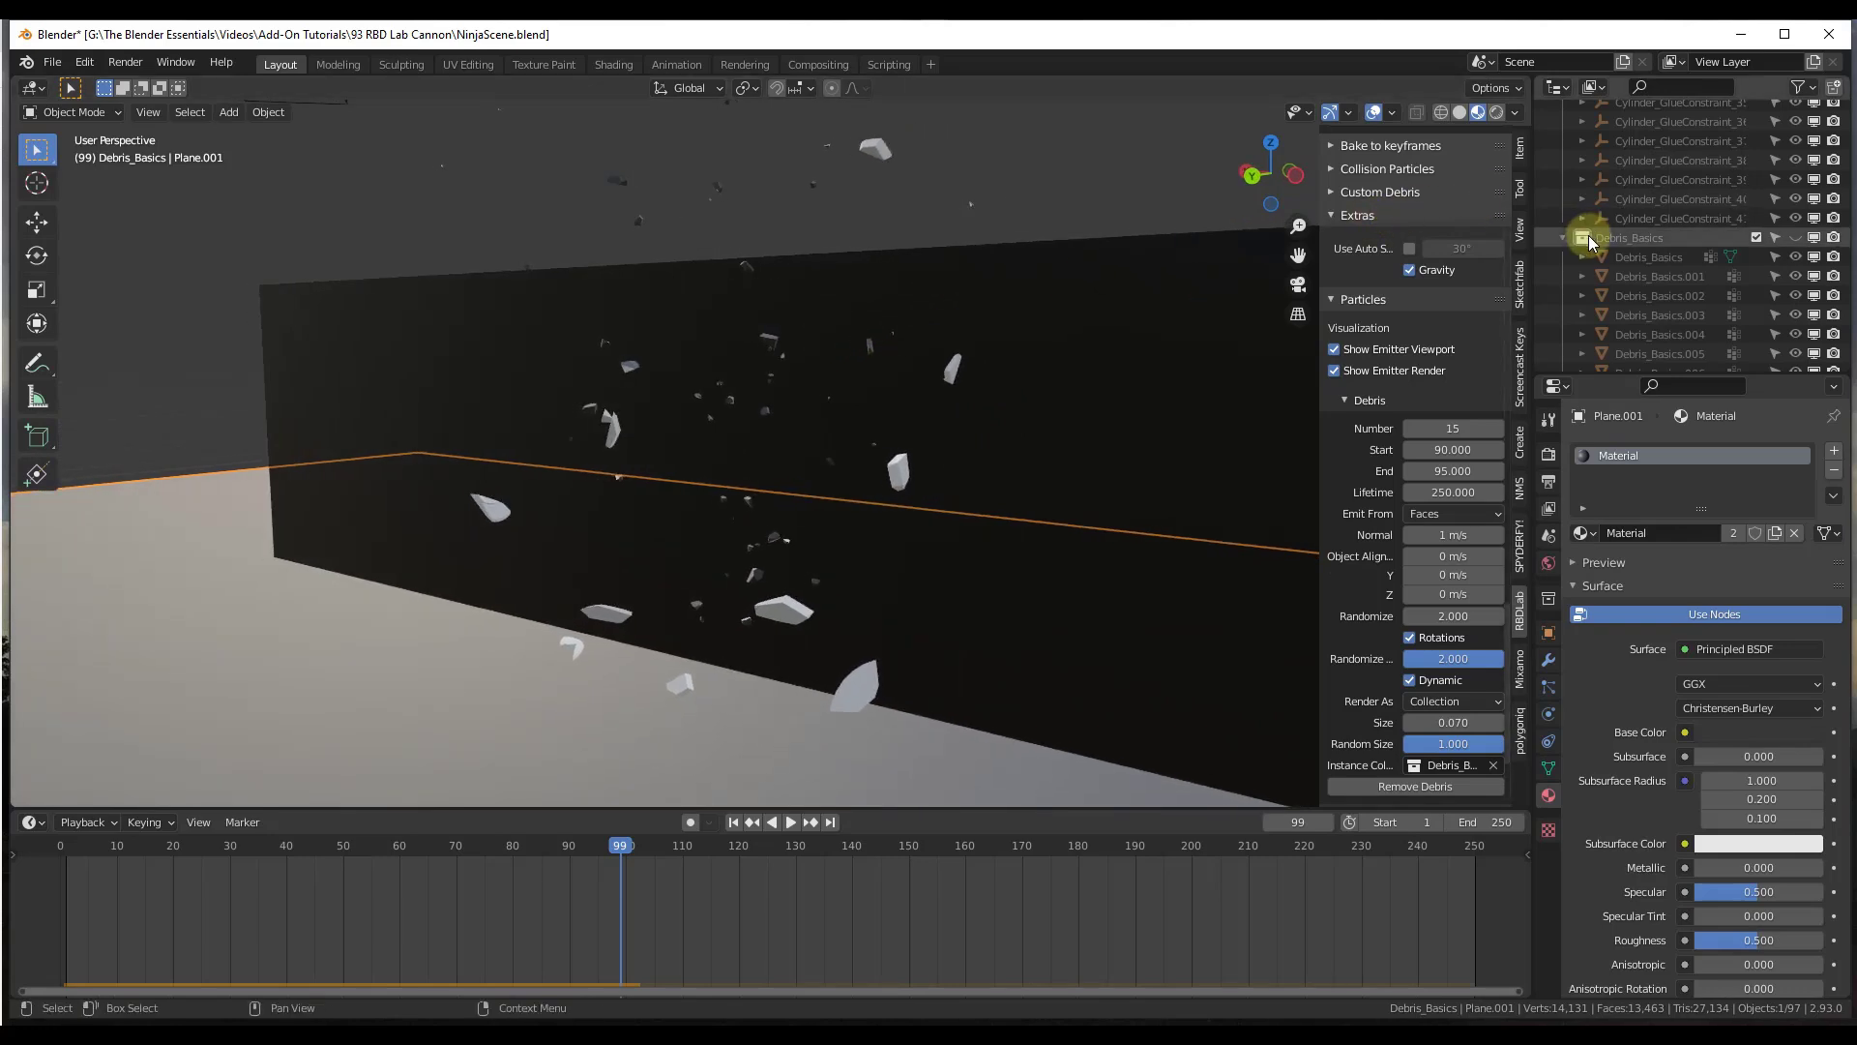
pyautogui.scroll(-2, 1635, 237)
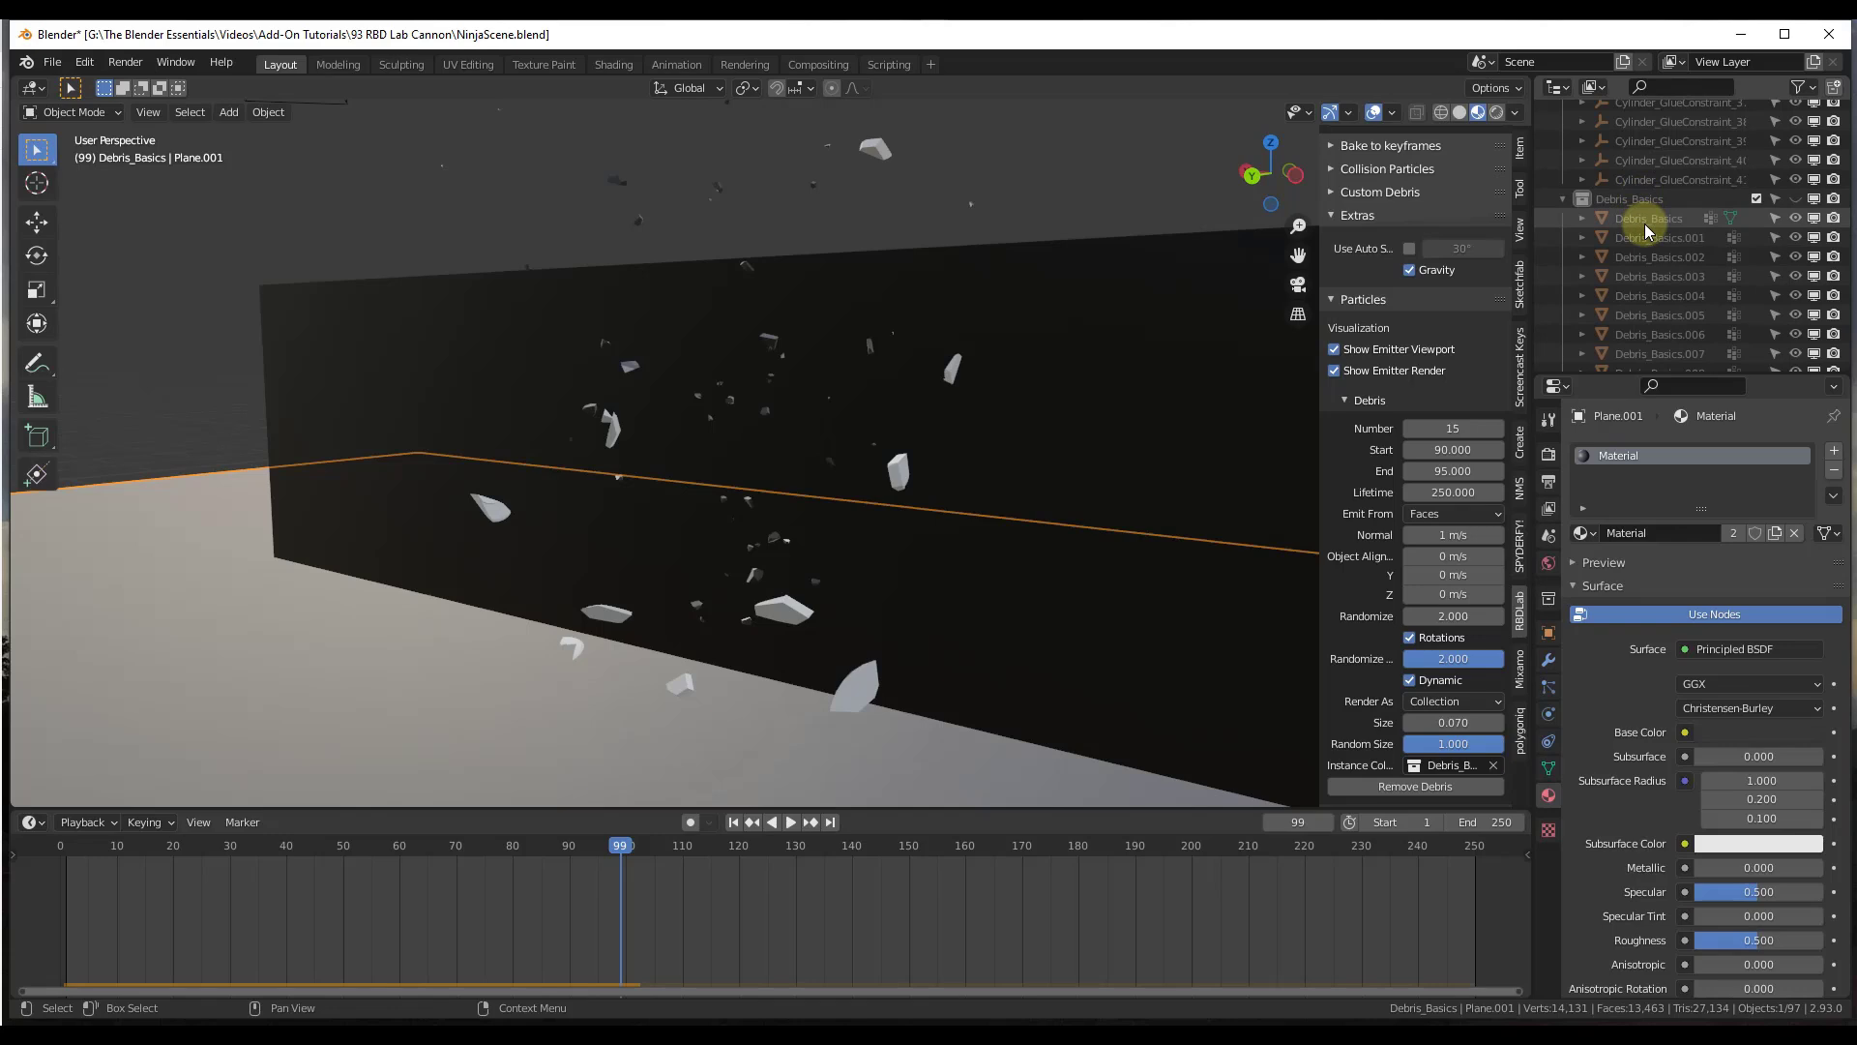
# Step: Set the base color of the Inner_mat.001 material on the Debris_Basics object to white
pyautogui.click(774, 338)
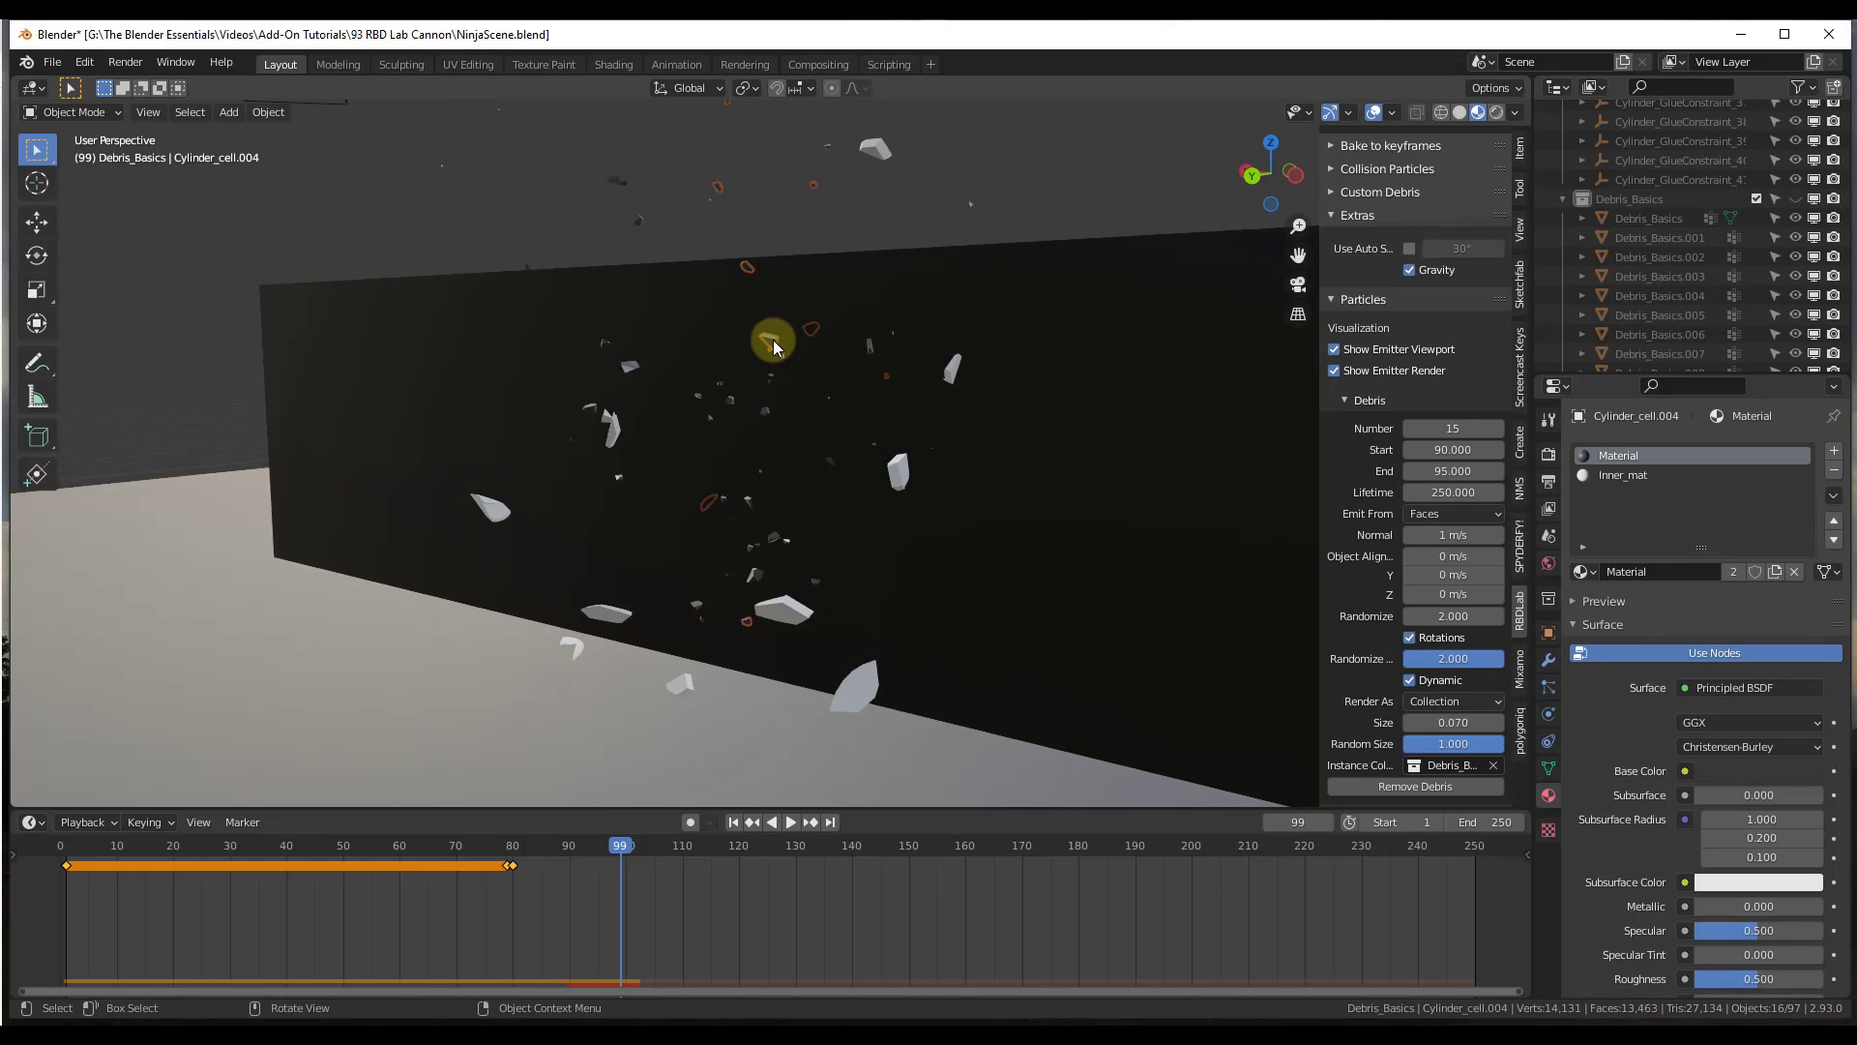
pyautogui.click(1649, 219)
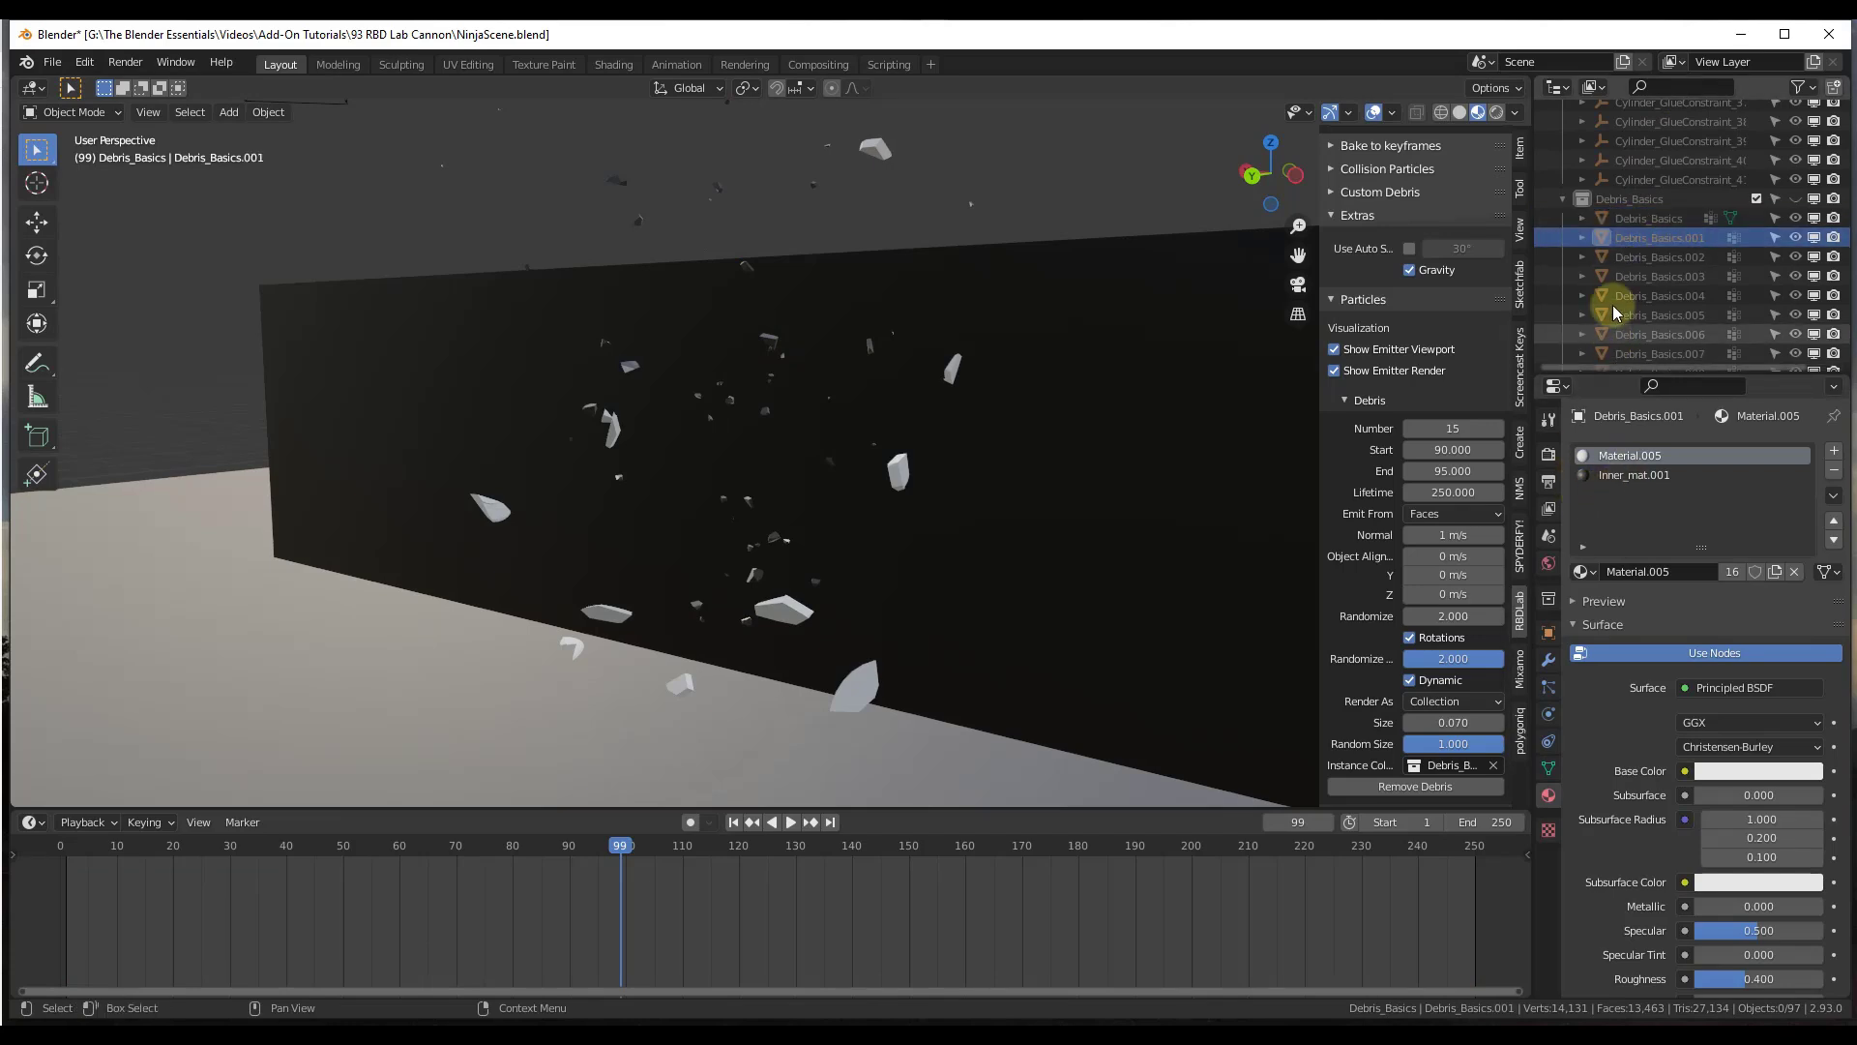
pyautogui.click(1630, 475)
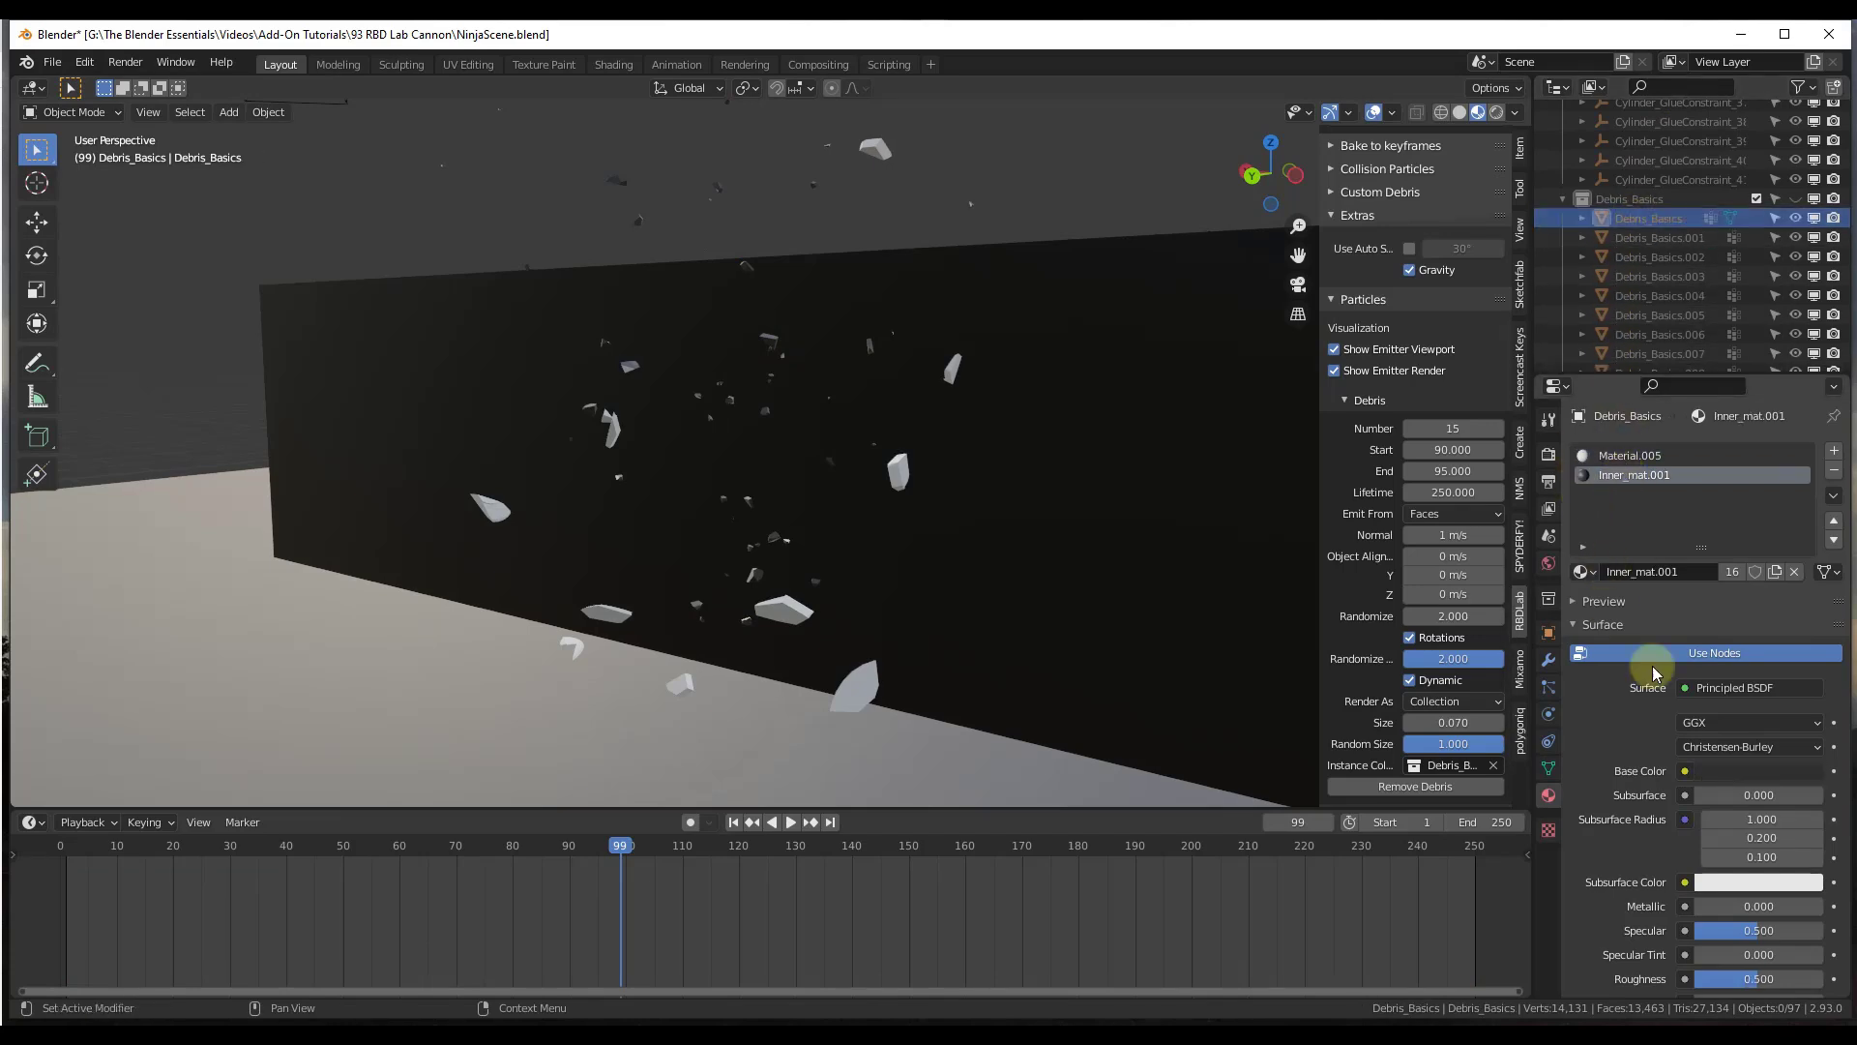
pyautogui.click(1722, 772)
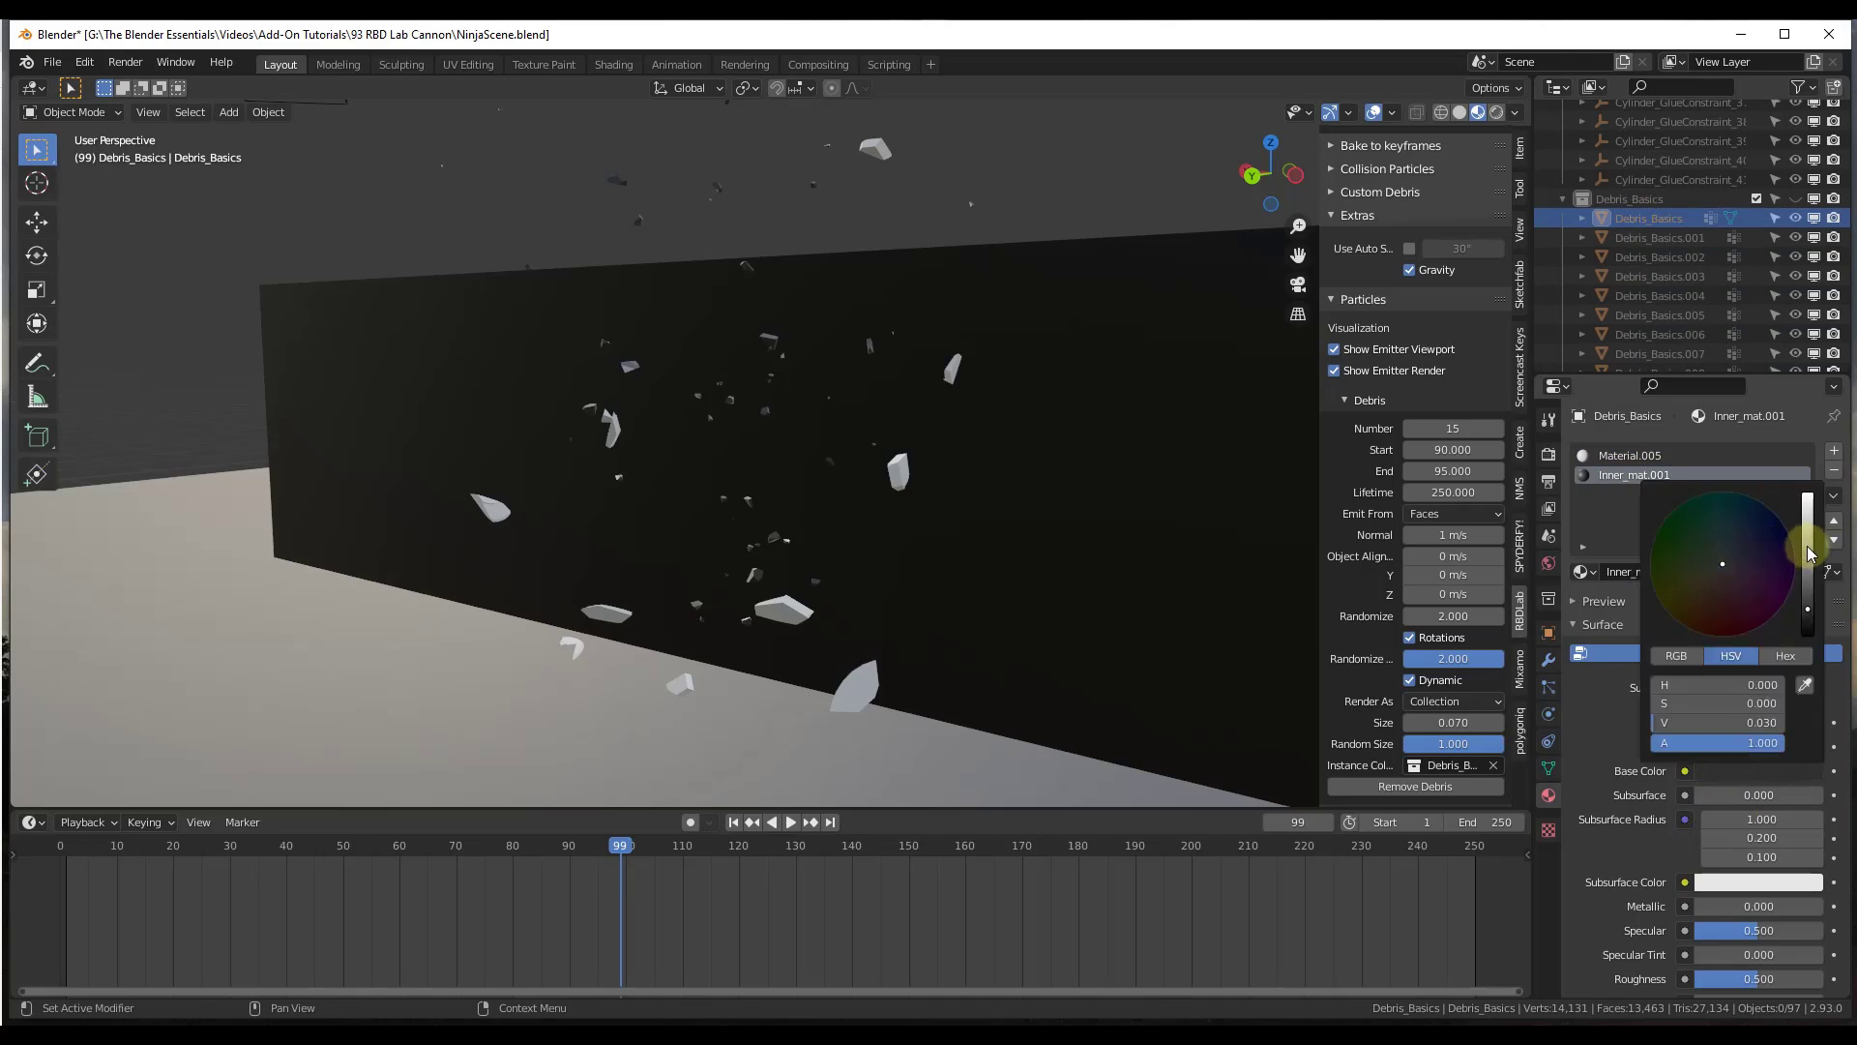
pyautogui.moveTo(1805, 534); pyautogui.dragTo(1809, 476)
# Step: Replay the simulation from the start, pause at frame 100 to inspect the recolored debris at the wall, and resume playback
pyautogui.moveTo(615, 852); pyautogui.dragTo(46, 884)
pyautogui.press('space')
pyautogui.scroll(-6, 962, 555)
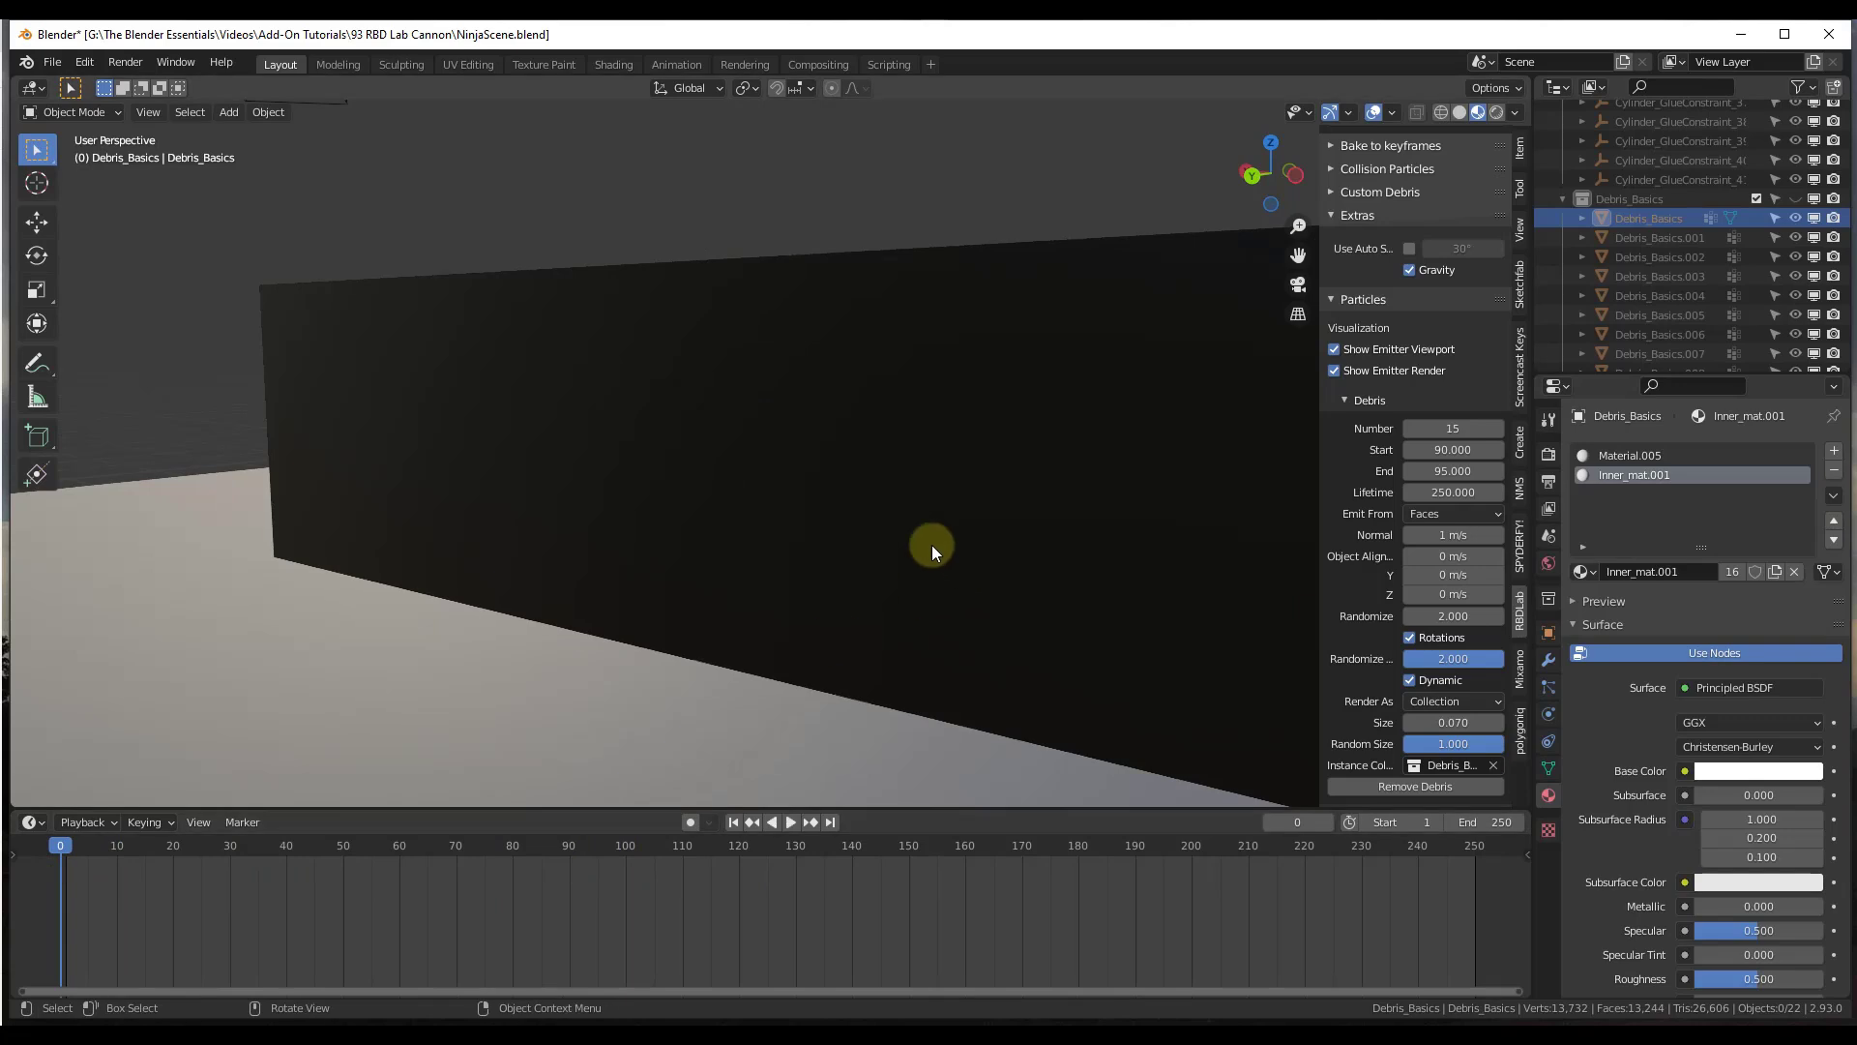
pyautogui.click(791, 822)
pyautogui.click(795, 822)
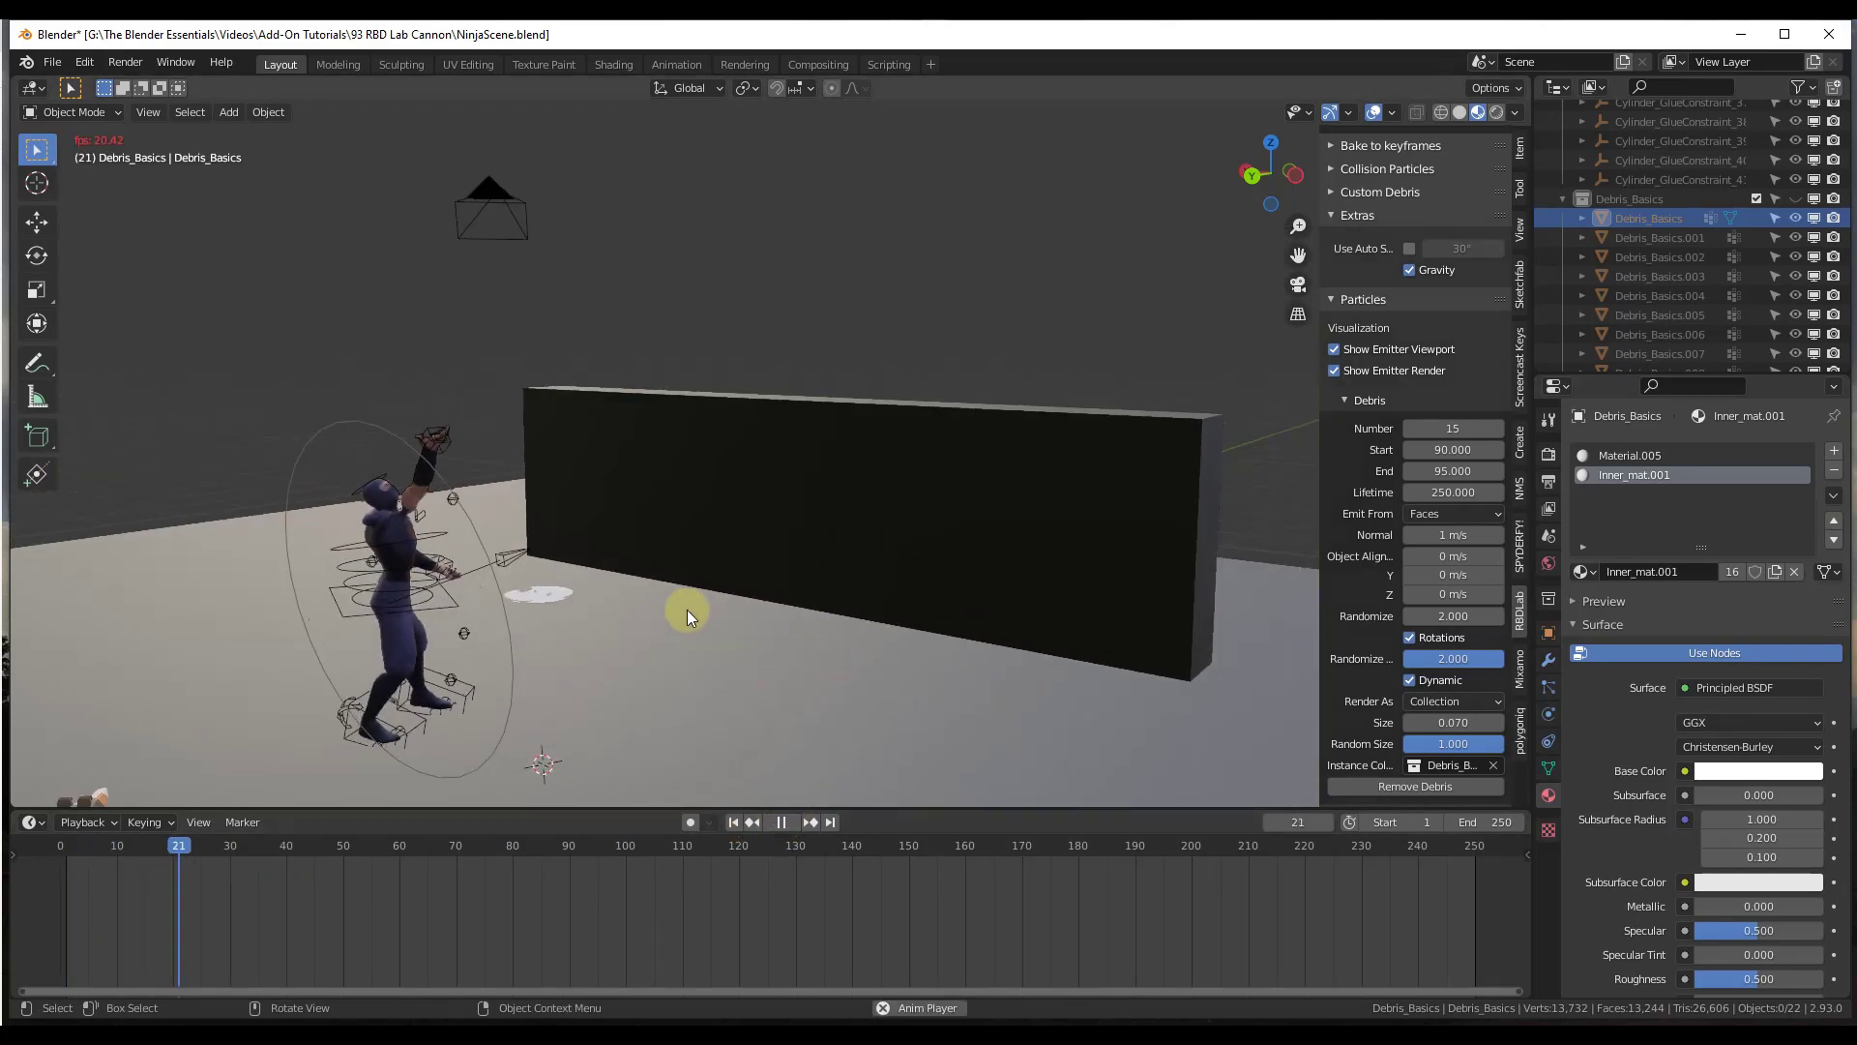
pyautogui.click(782, 822)
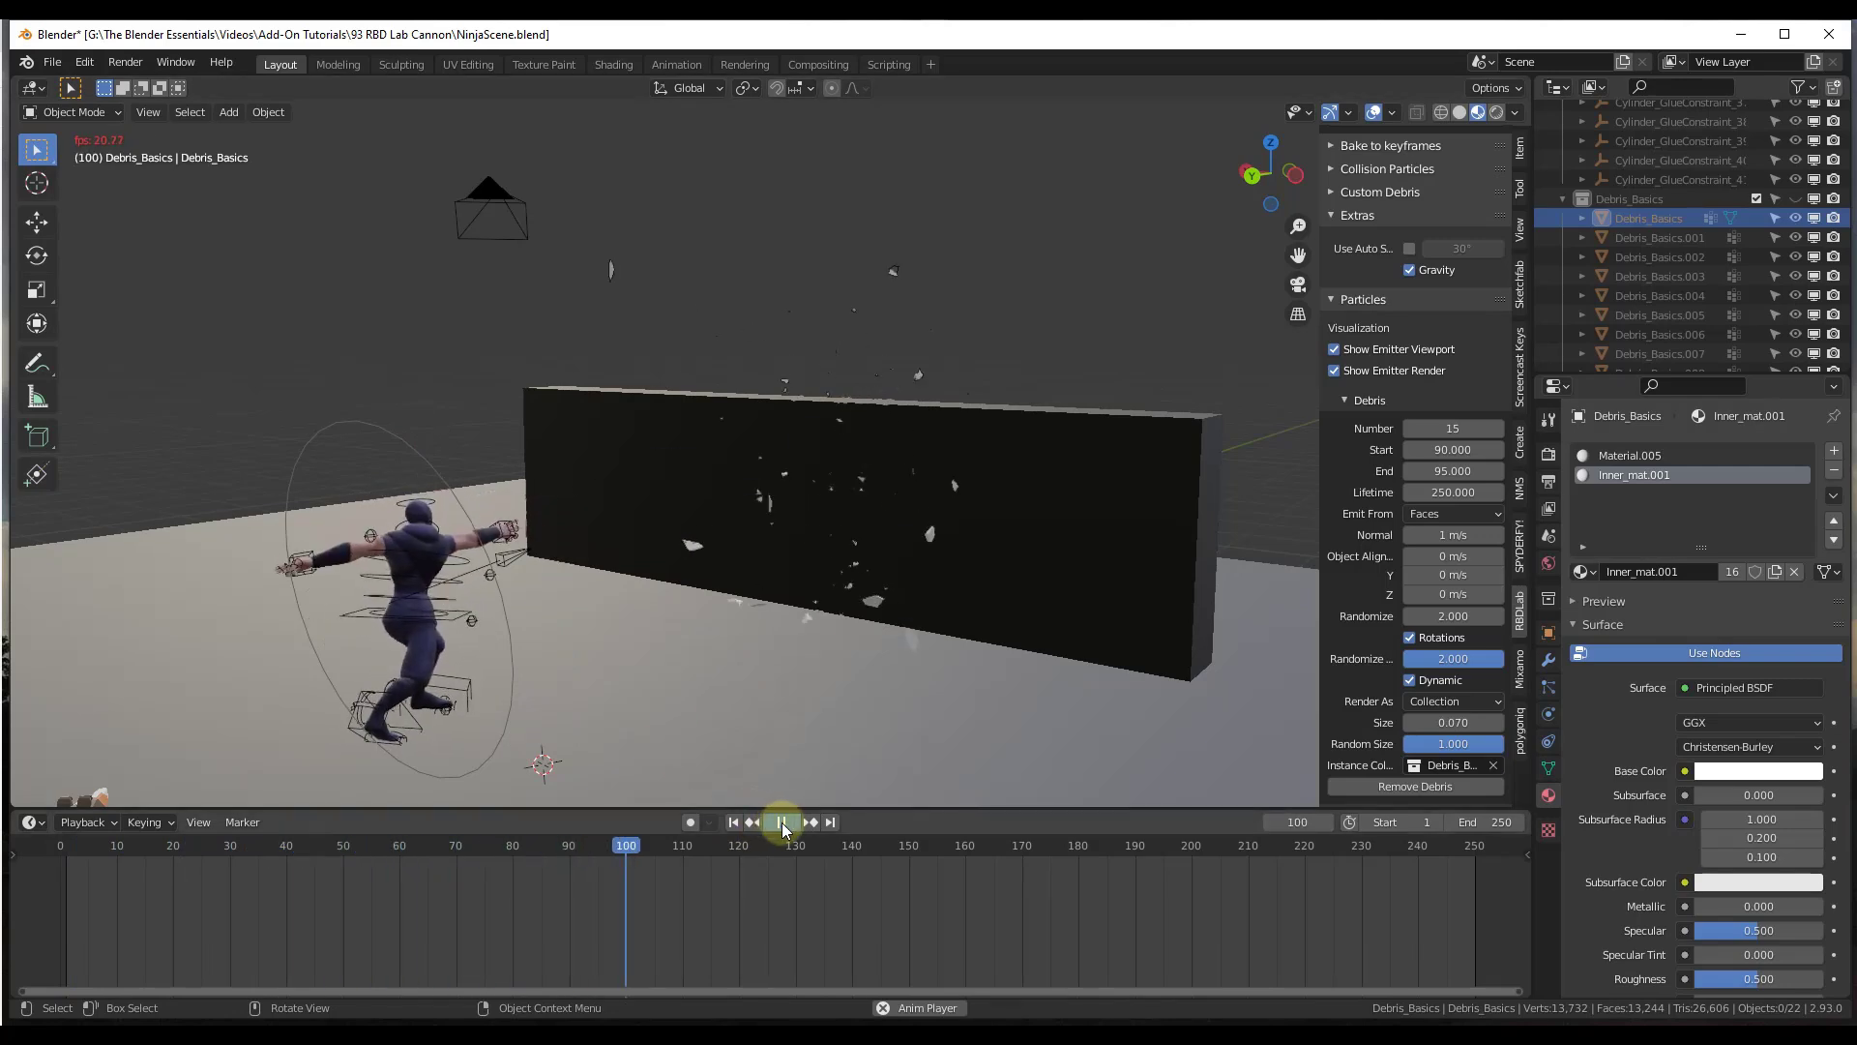
pyautogui.scroll(4, 789, 564)
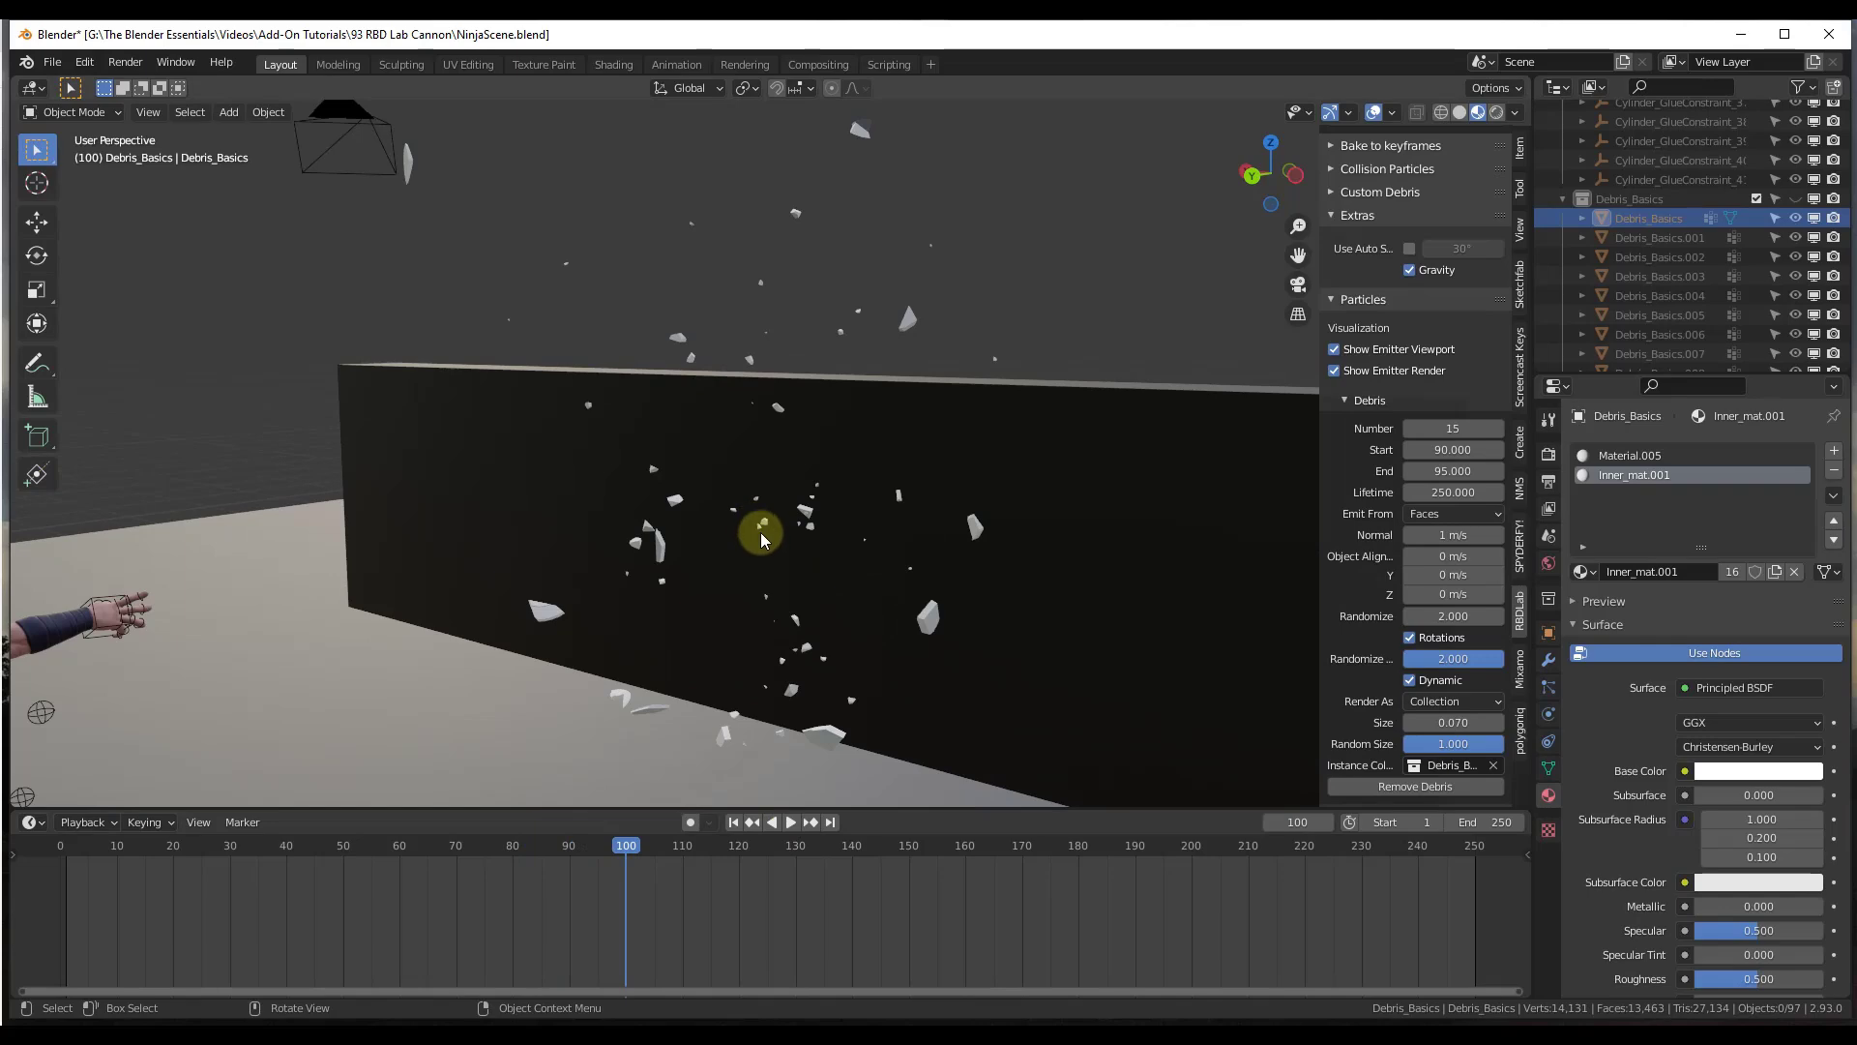
pyautogui.click(790, 822)
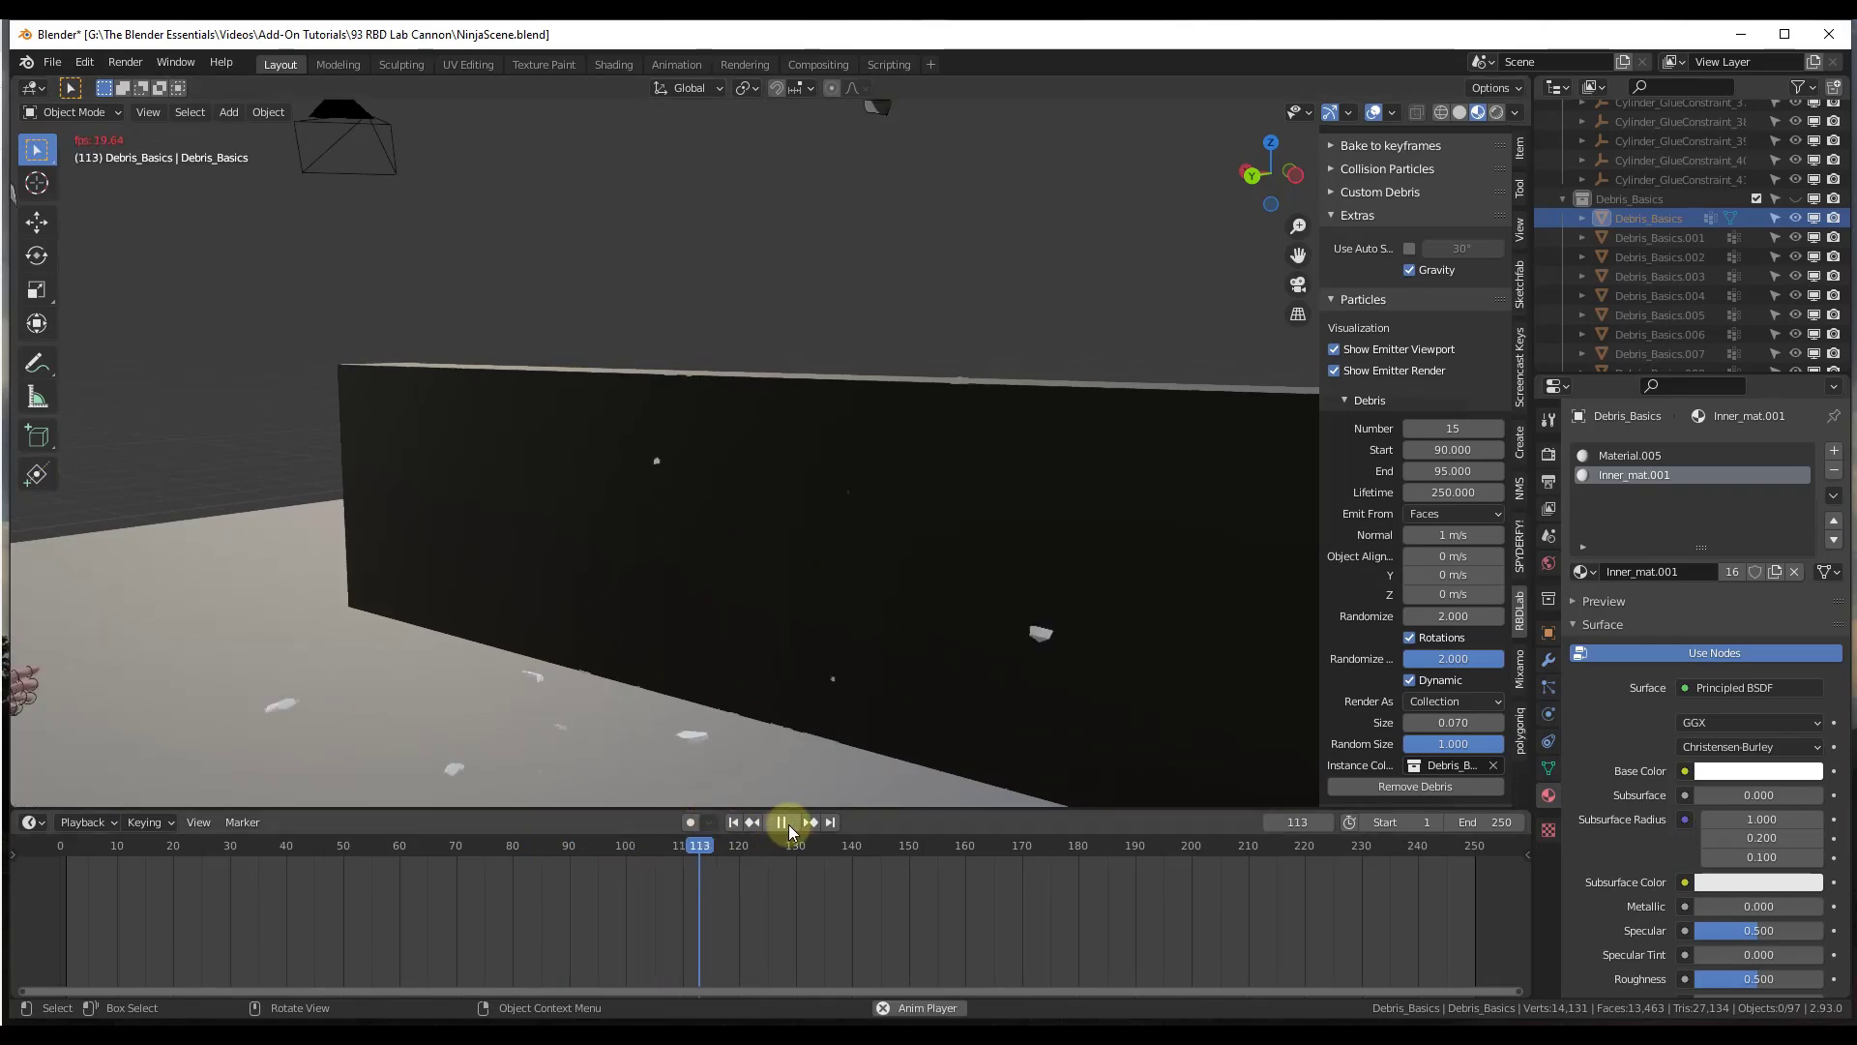